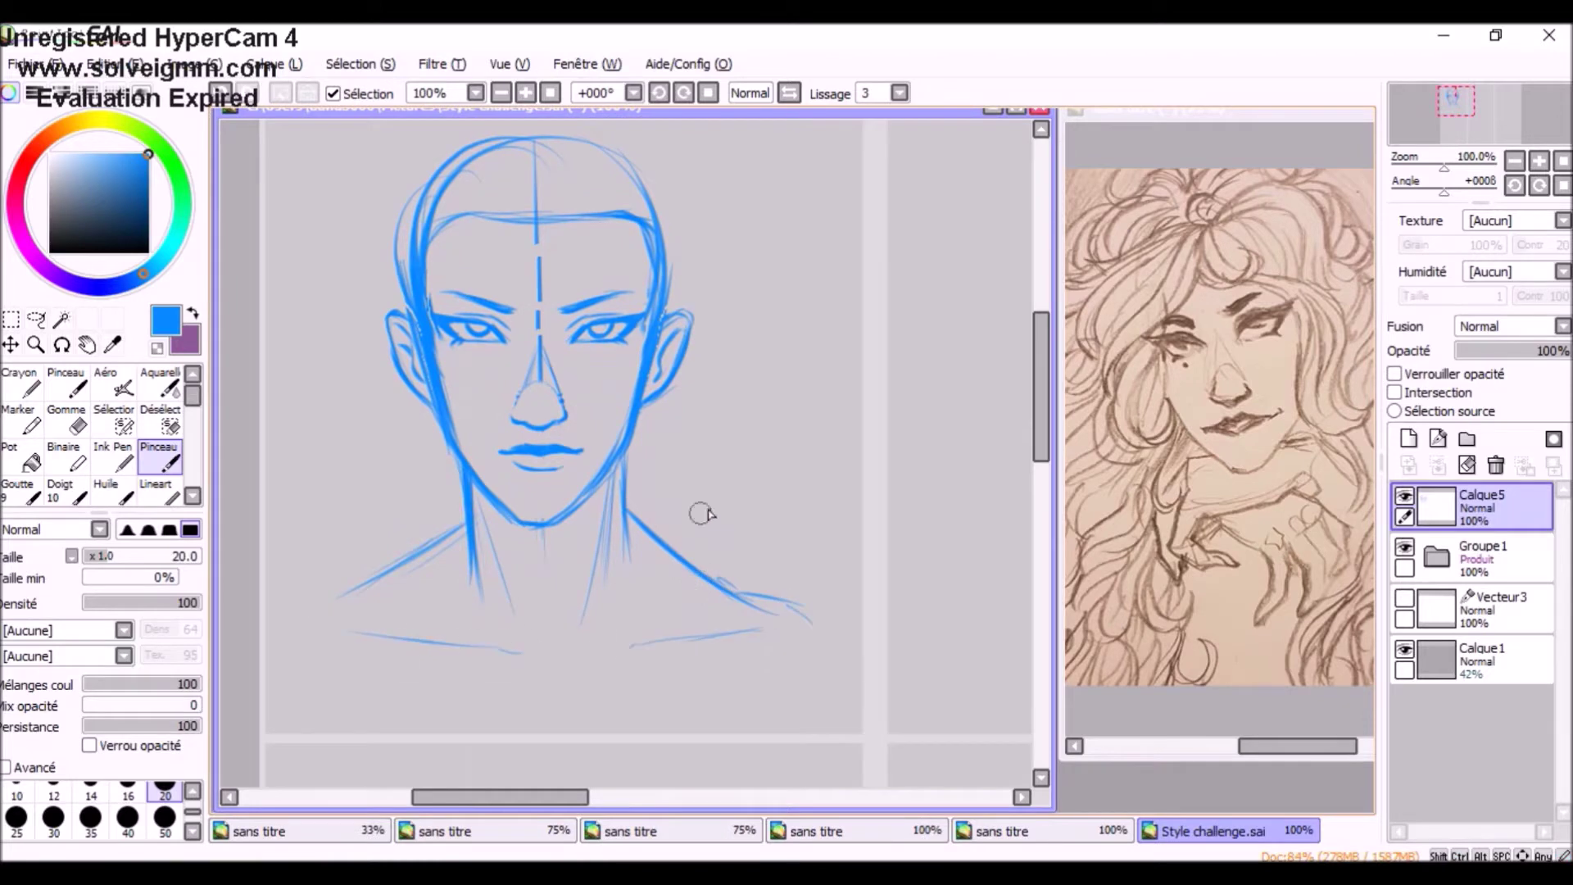
- Draw the first portrait's parted fringe and crown on a new layer above the face sketch dimmed to 51% opacity
key("ctrl+shift+n")
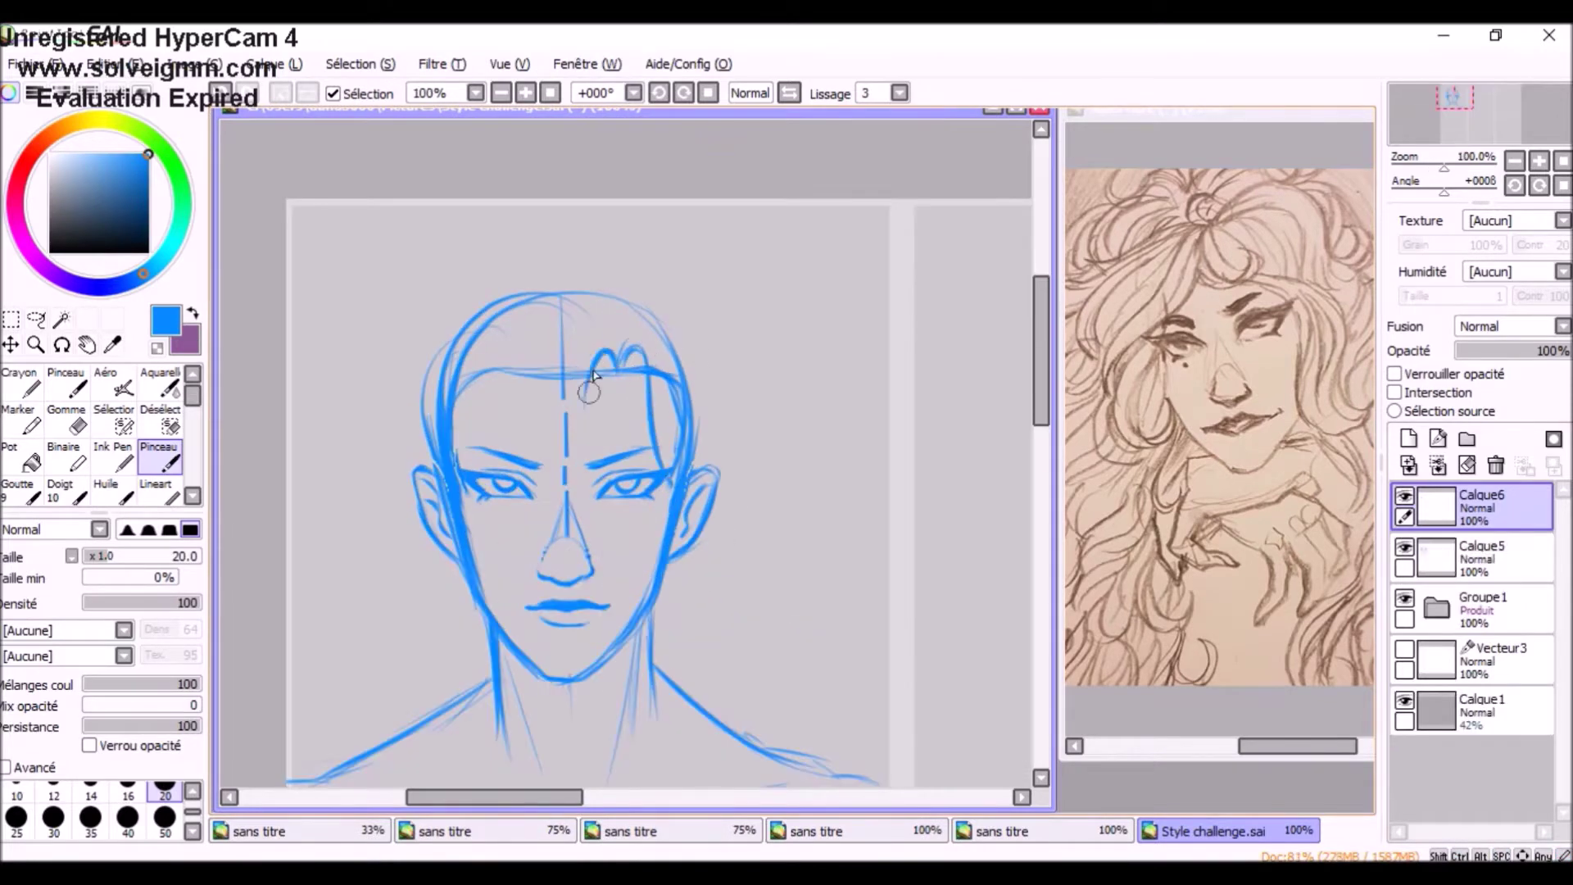
left_click_drag(616, 376, 526, 462)
mouse_move(508, 383)
left_mouse_down()
mouse_move(456, 606)
mouse_move(482, 584)
left_mouse_up()
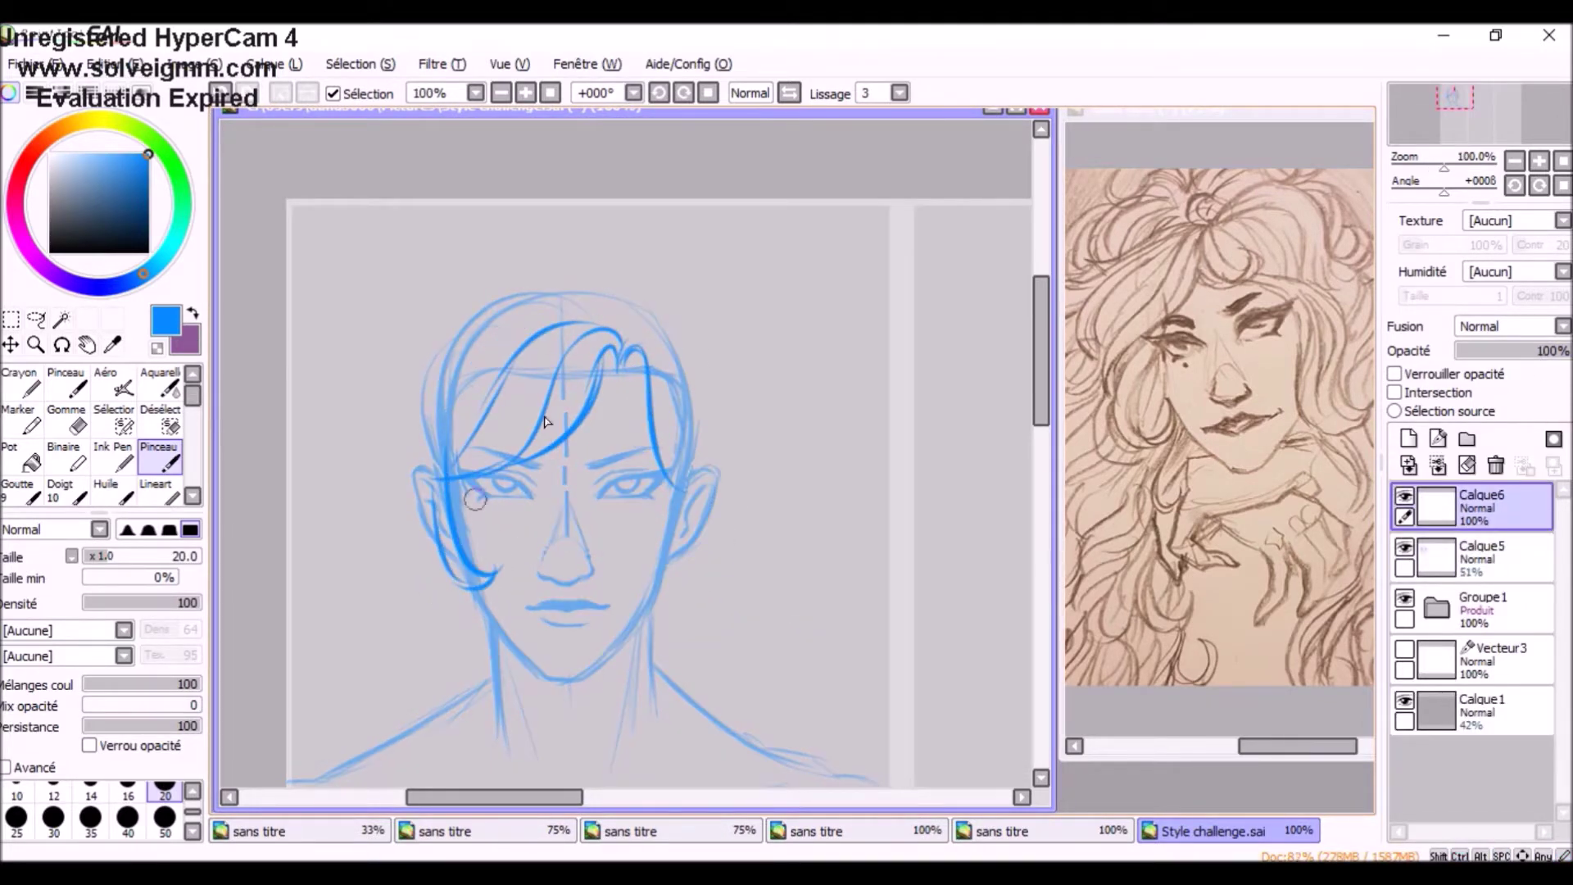
key("ctrl+z")
left_click_drag(644, 330, 660, 543)
left_click_drag(631, 282, 385, 500)
- Draw long wavy hair falling past the shoulders on both sides of the first portrait
scroll(573, 410, "down", 1)
left_click_drag(631, 225, 737, 557)
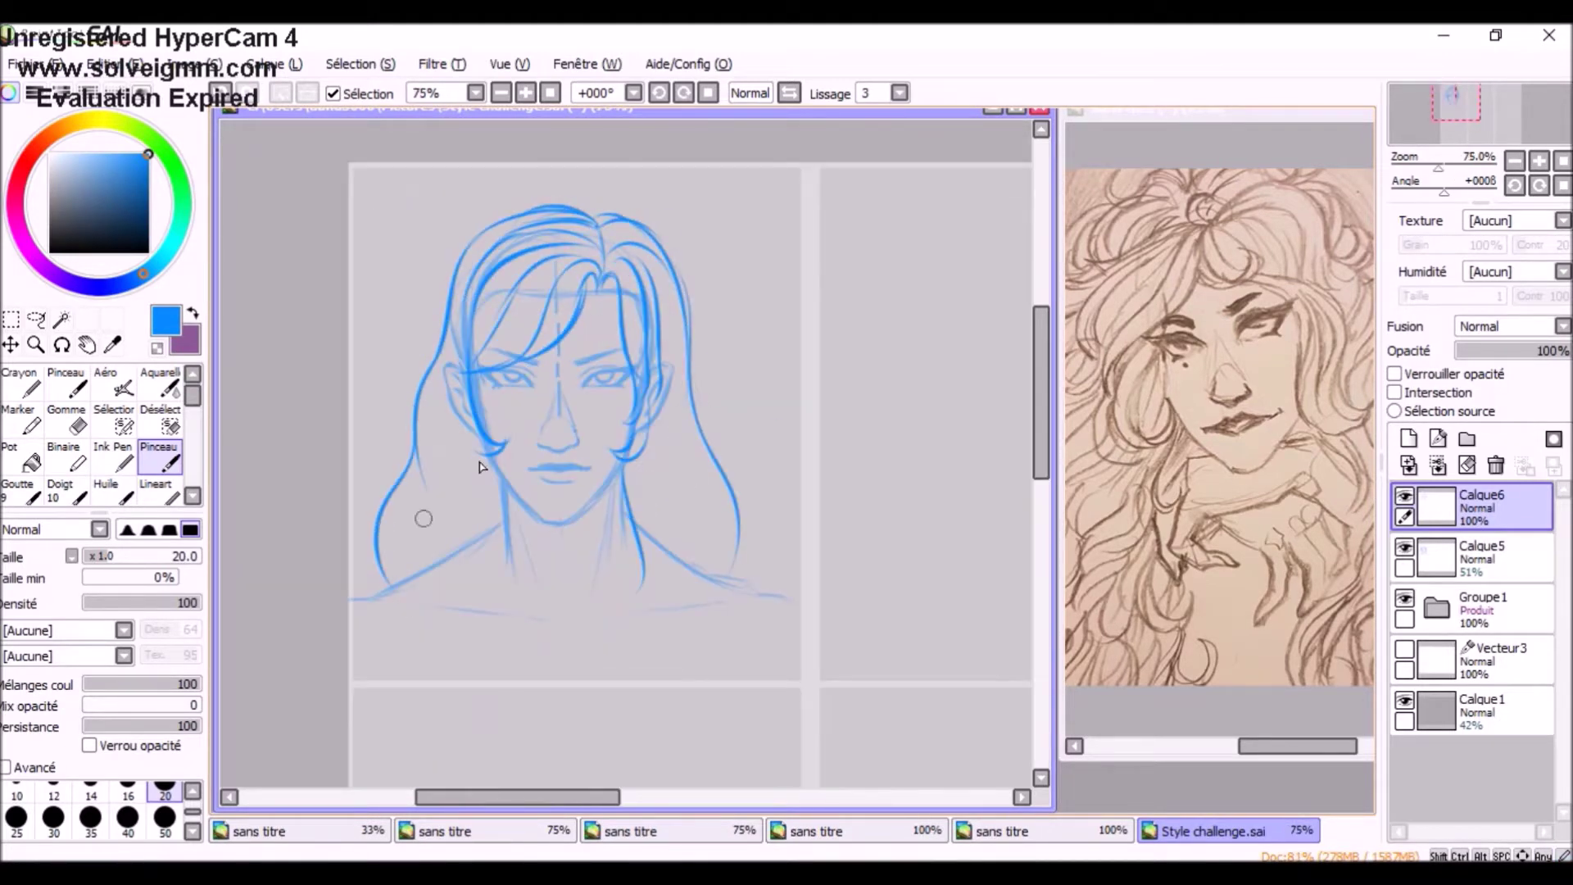
left_click_drag(629, 480, 676, 606)
mouse_move(660, 270)
left_mouse_down()
mouse_move(688, 394)
mouse_move(693, 560)
left_mouse_up()
left_click_drag(475, 438, 403, 648)
left_click_drag(411, 651, 457, 426)
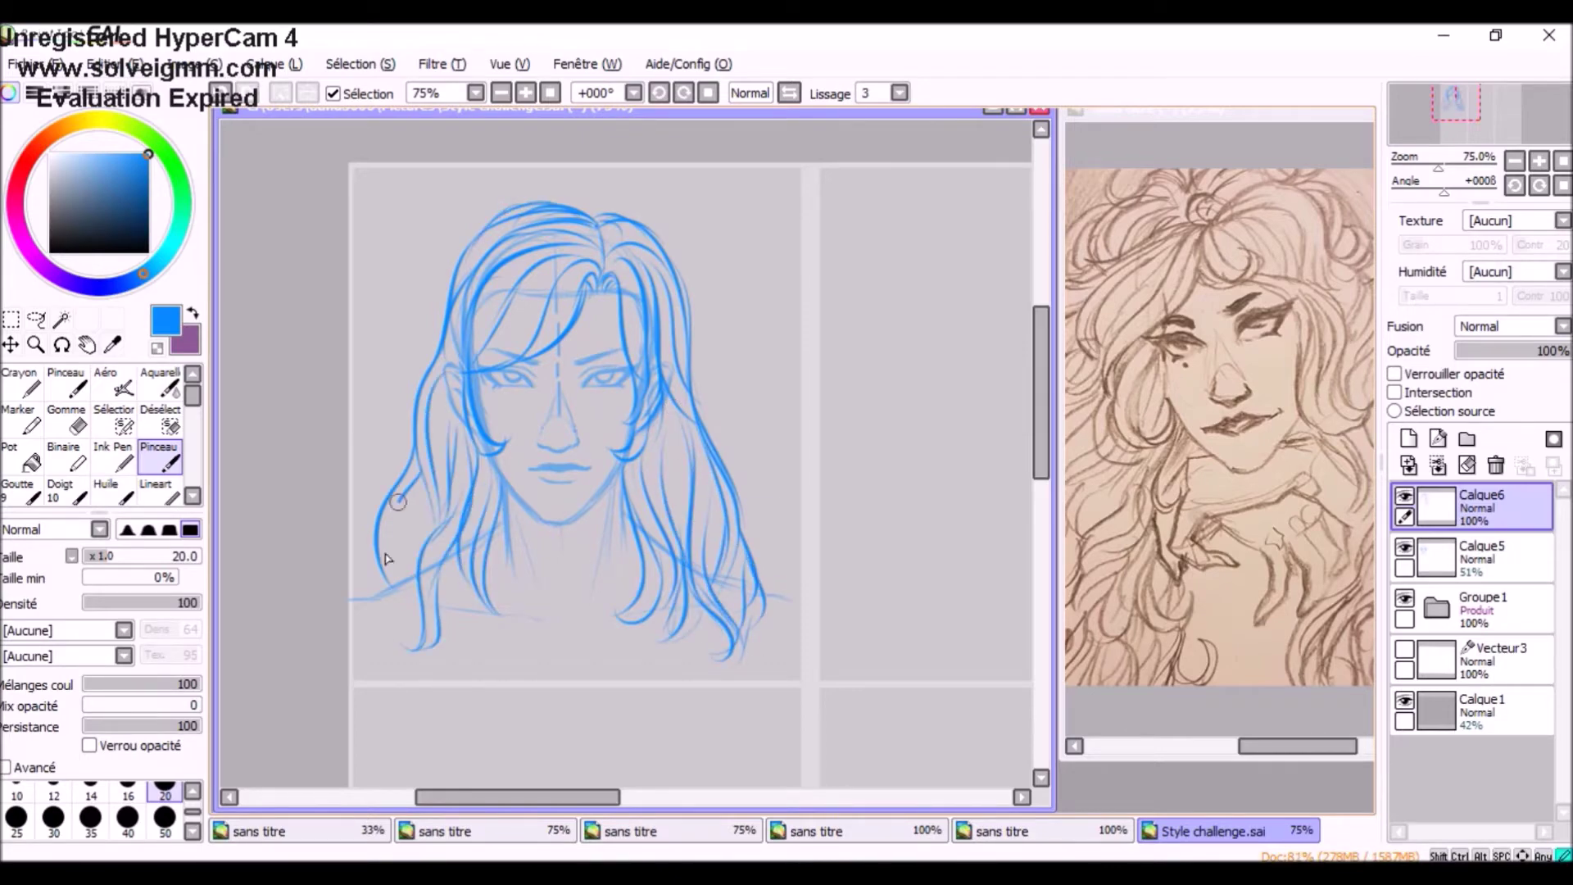
left_click_drag(694, 381, 783, 602)
left_click_drag(447, 320, 393, 492)
- Clean up the first face on layer Calque5 by erasing the centre guide and the nose construction lines
left_click(1475, 557)
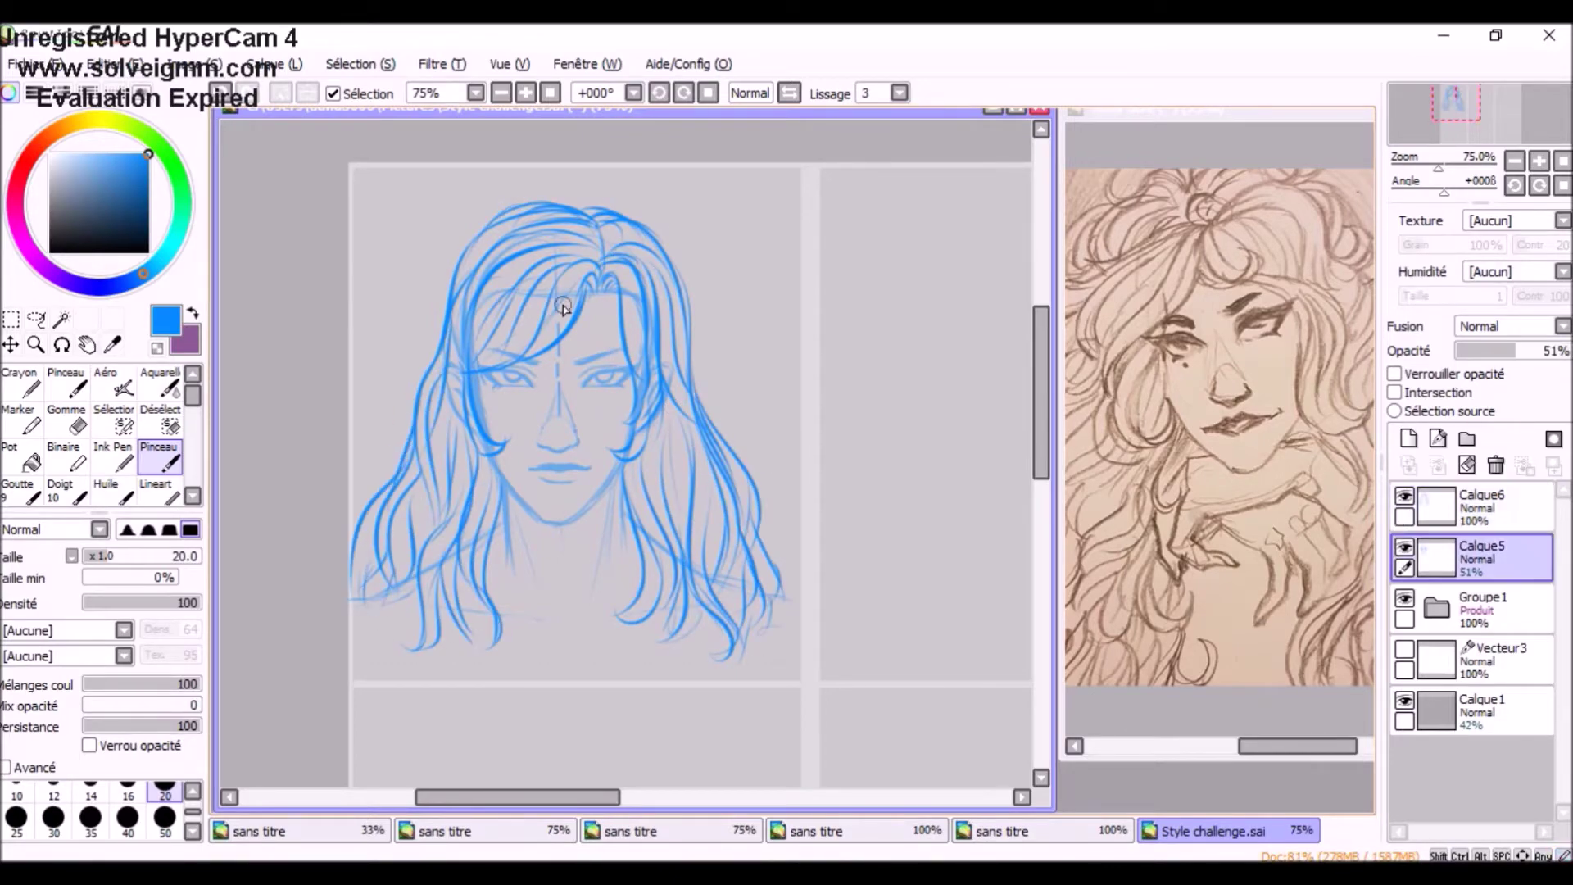
scroll(602, 330, "up", 2)
key("ctrl+t")
key("Return")
scroll(492, 410, "down", 2)
scroll(540, 495, "up", 3)
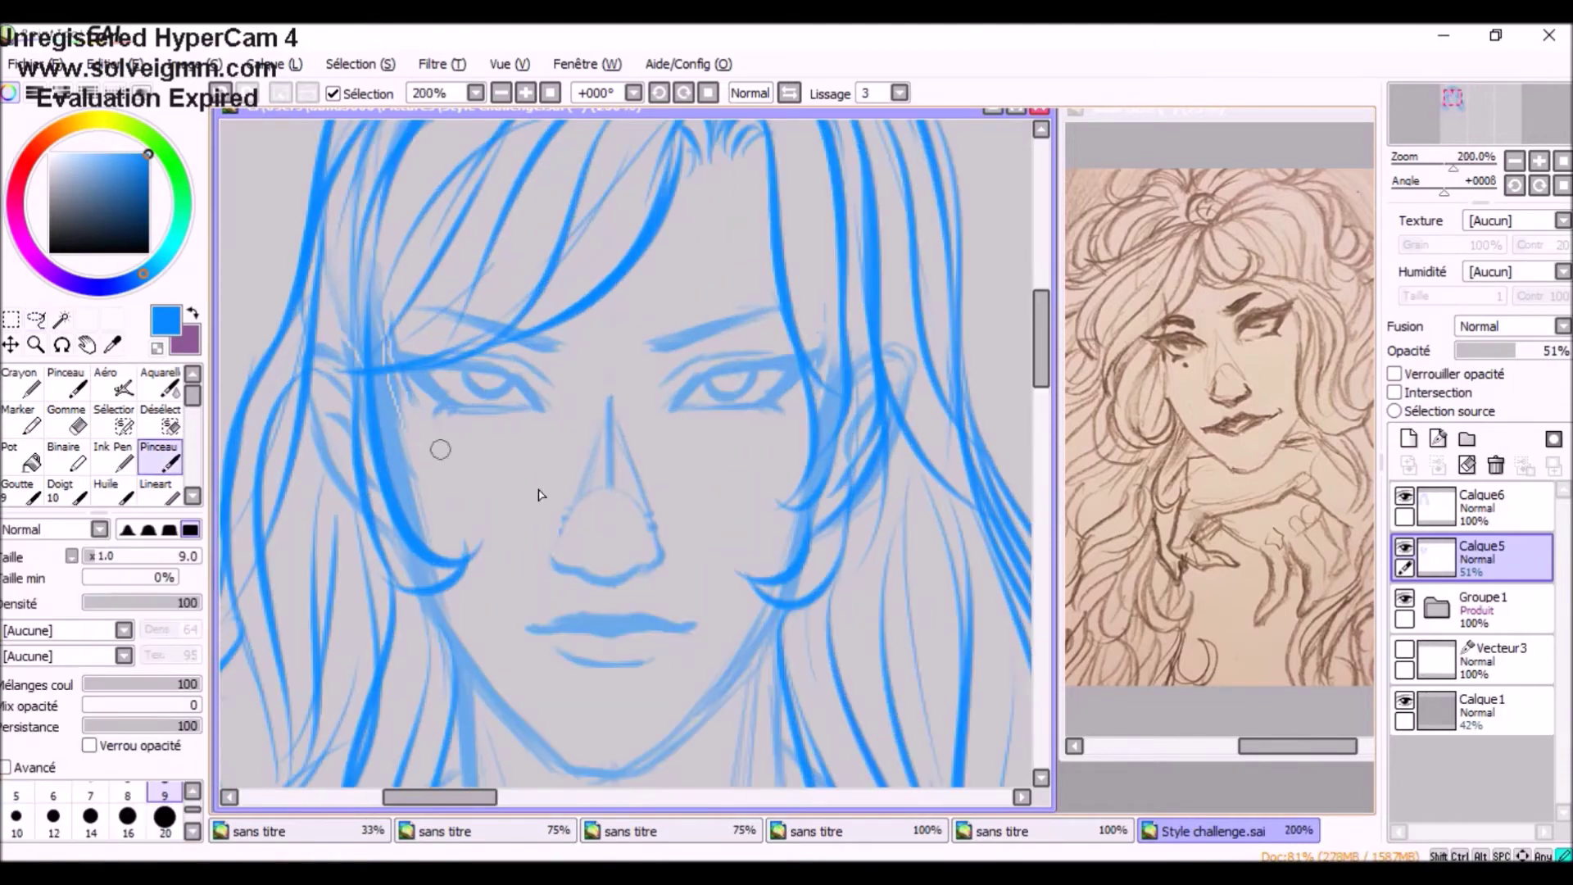
scroll(461, 399, "down", 3)
scroll(374, 563, "up", 1)
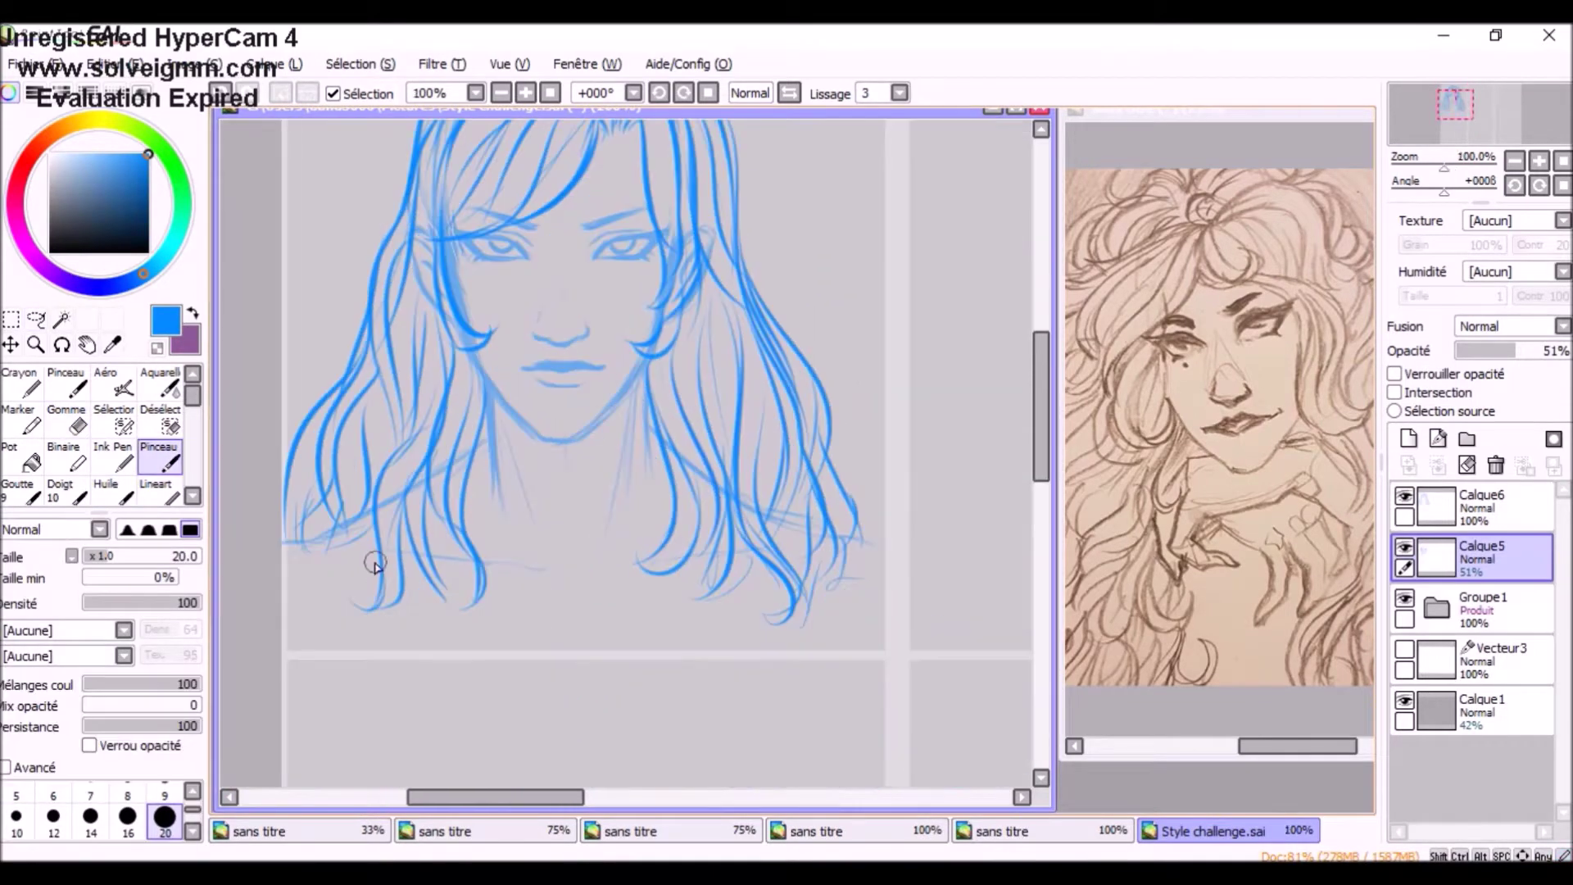
scroll(403, 502, "up", 1)
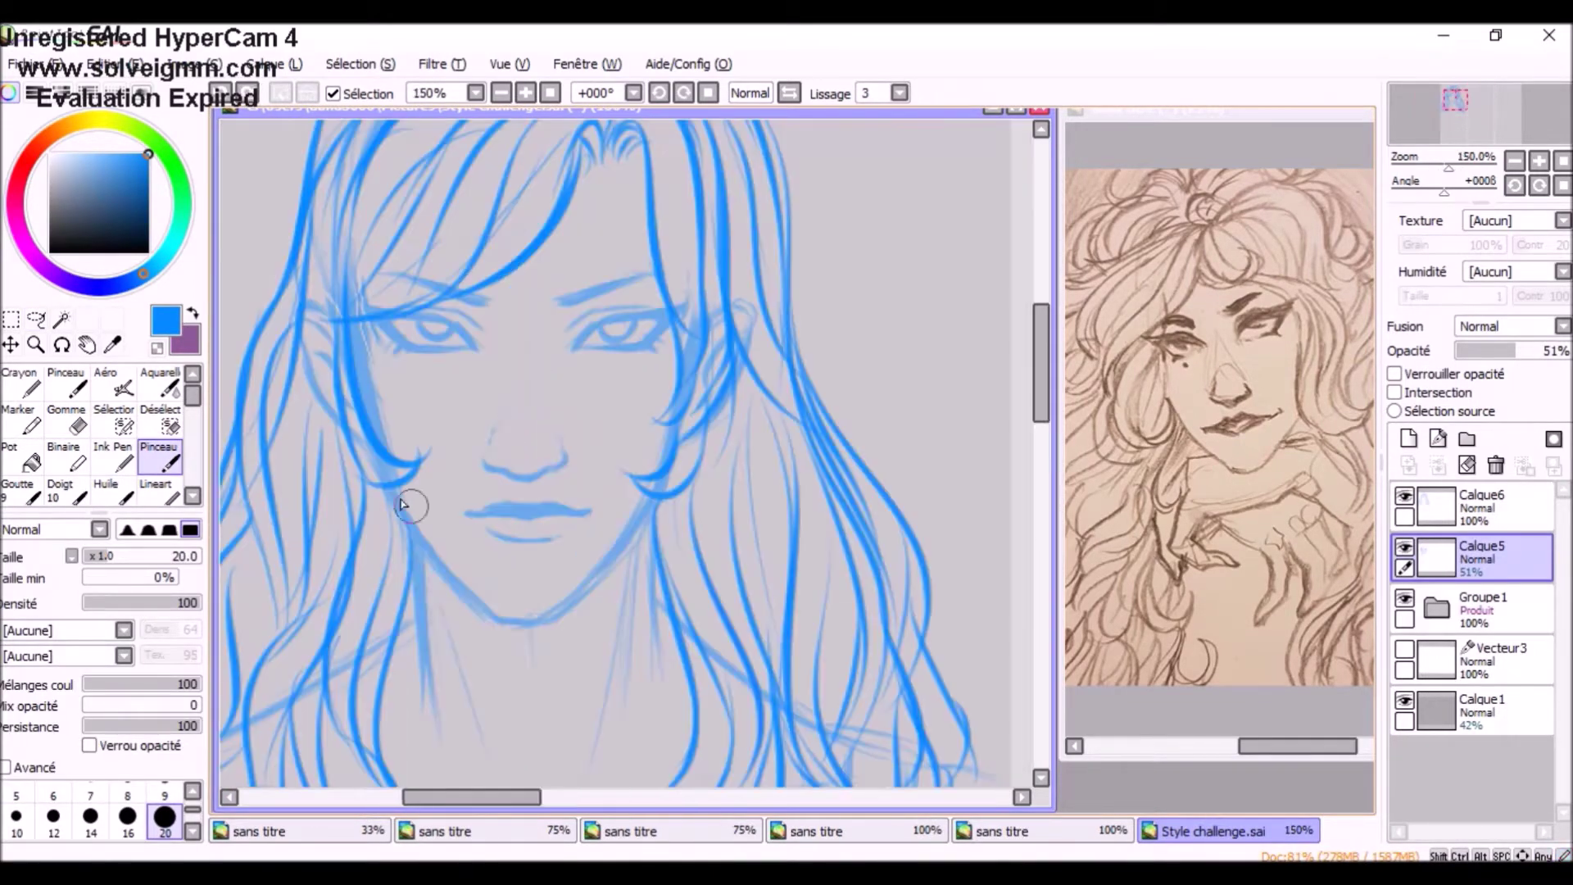
key("e")
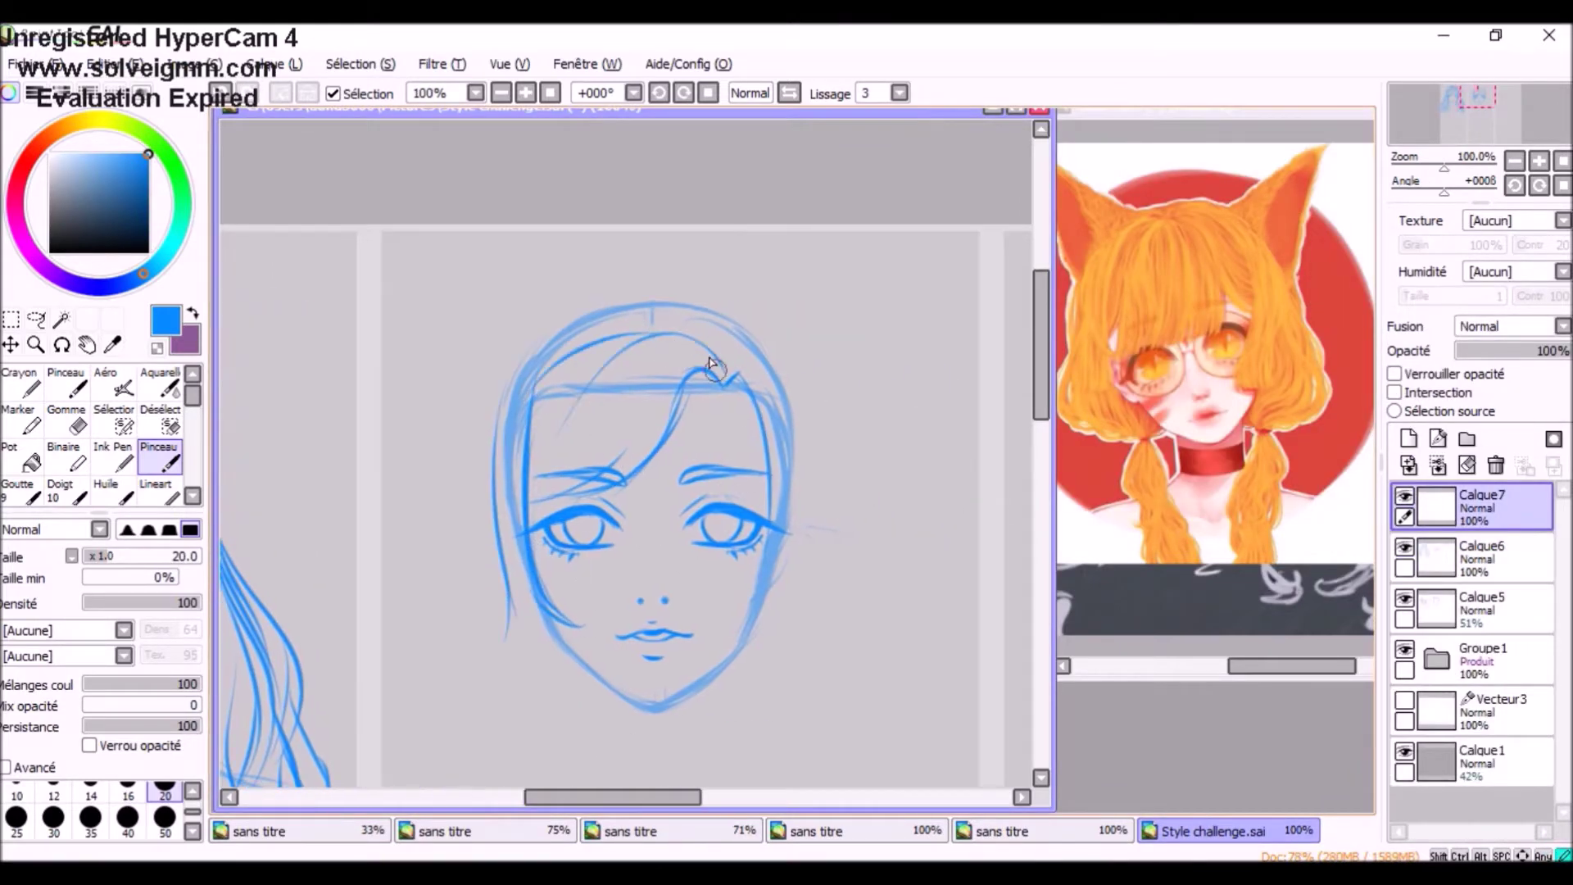
- Sketch the second portrait's fringe strands, face-framing locks and crown outline
mouse_move(714, 369)
left_mouse_down()
mouse_move(561, 432)
mouse_move(625, 371)
left_mouse_up()
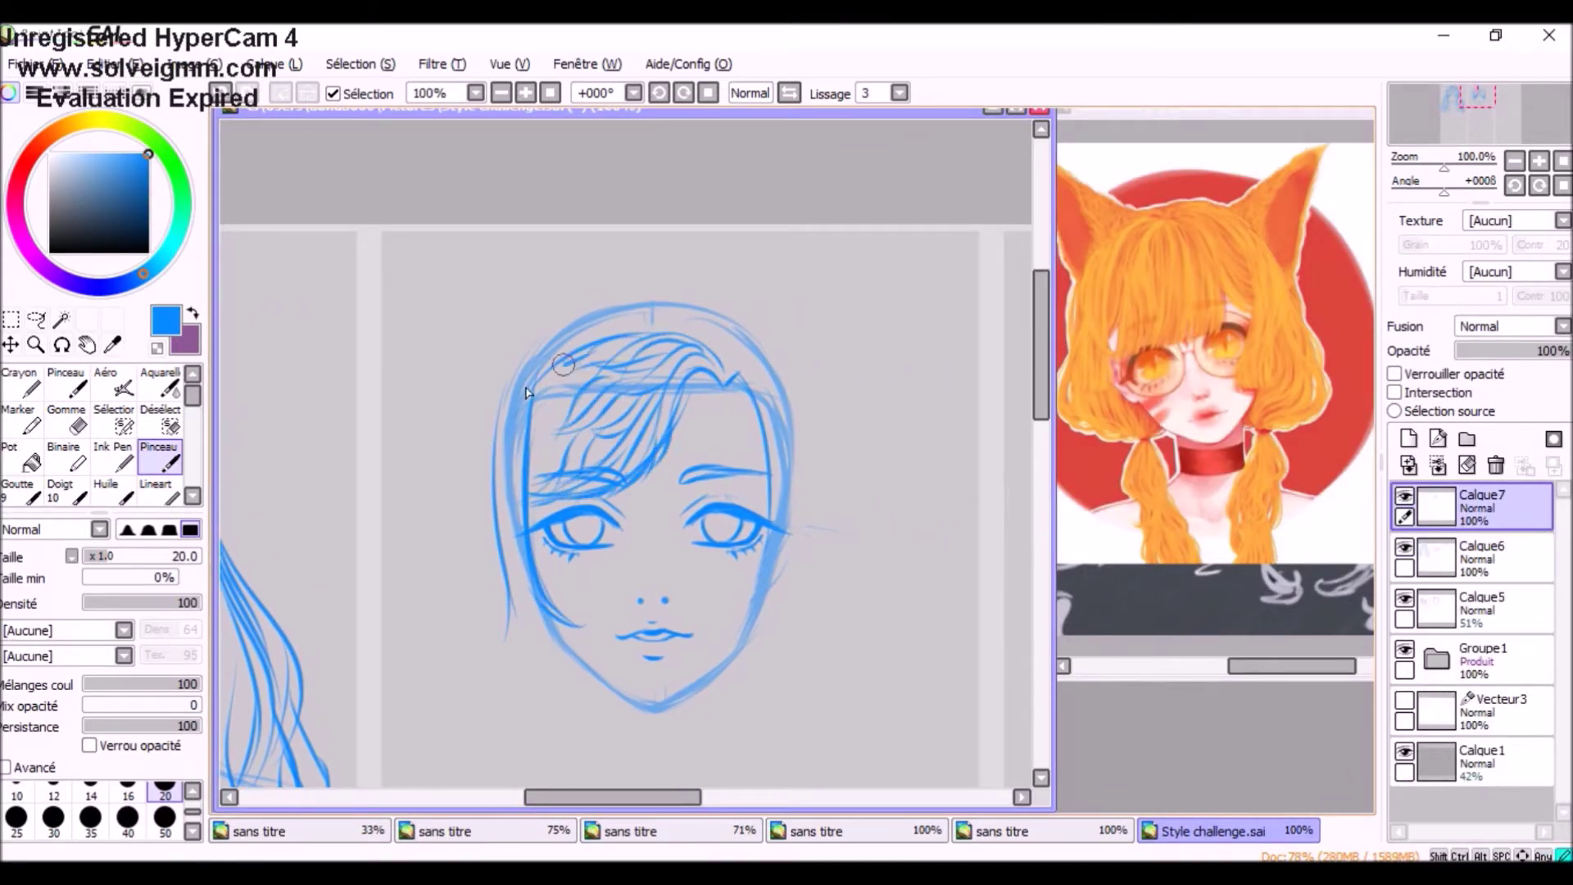
mouse_move(570, 433)
left_mouse_down()
mouse_move(723, 365)
mouse_move(766, 450)
mouse_move(773, 359)
mouse_move(787, 573)
left_mouse_up()
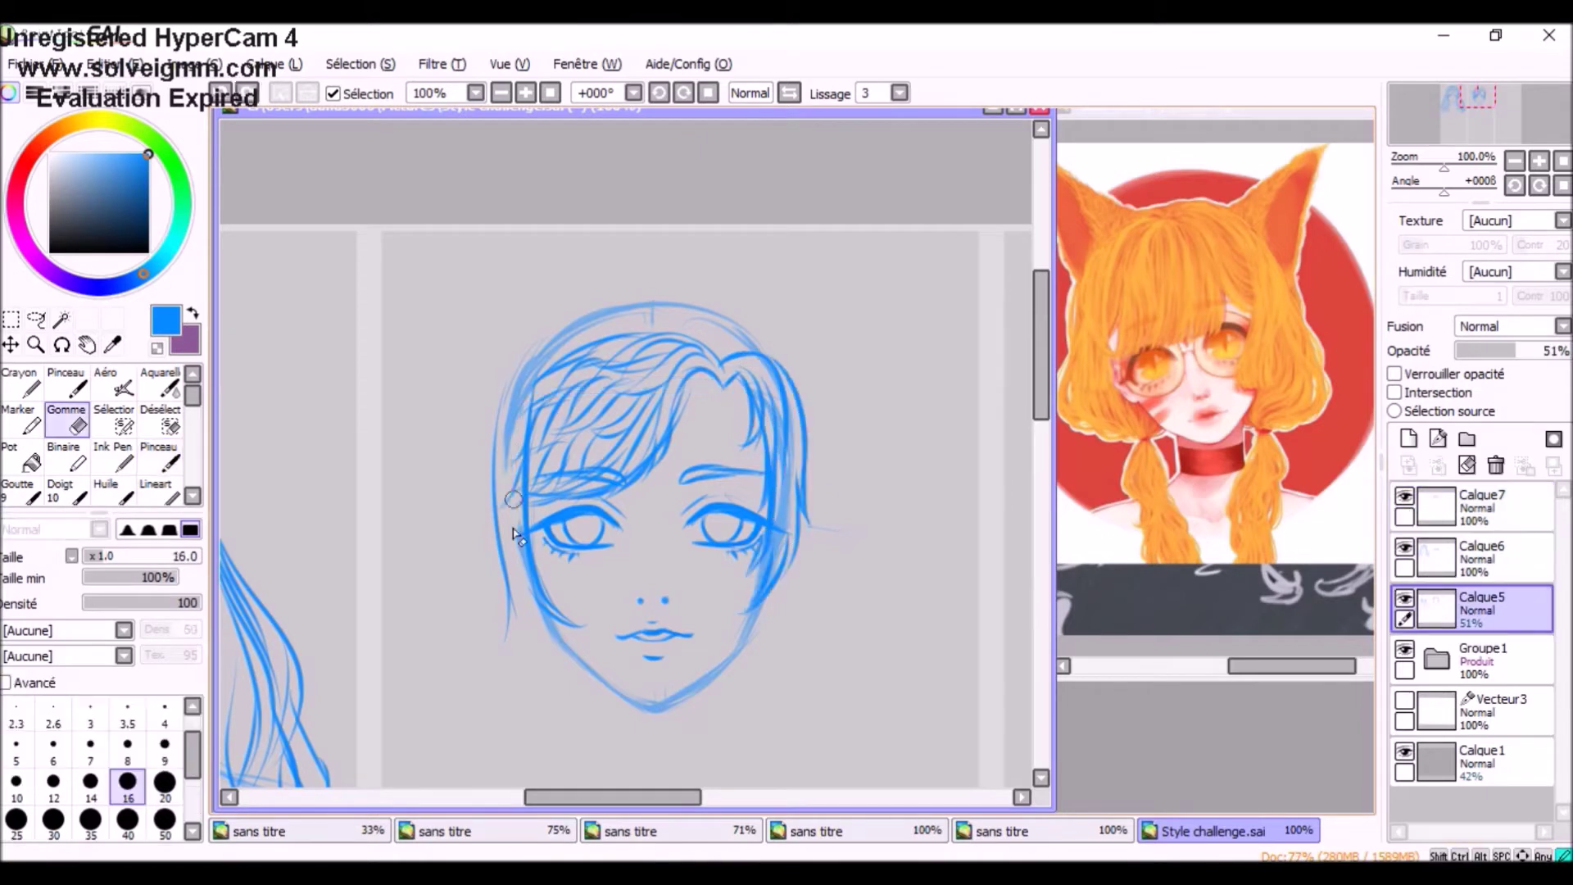
left_click_drag(713, 327, 571, 303)
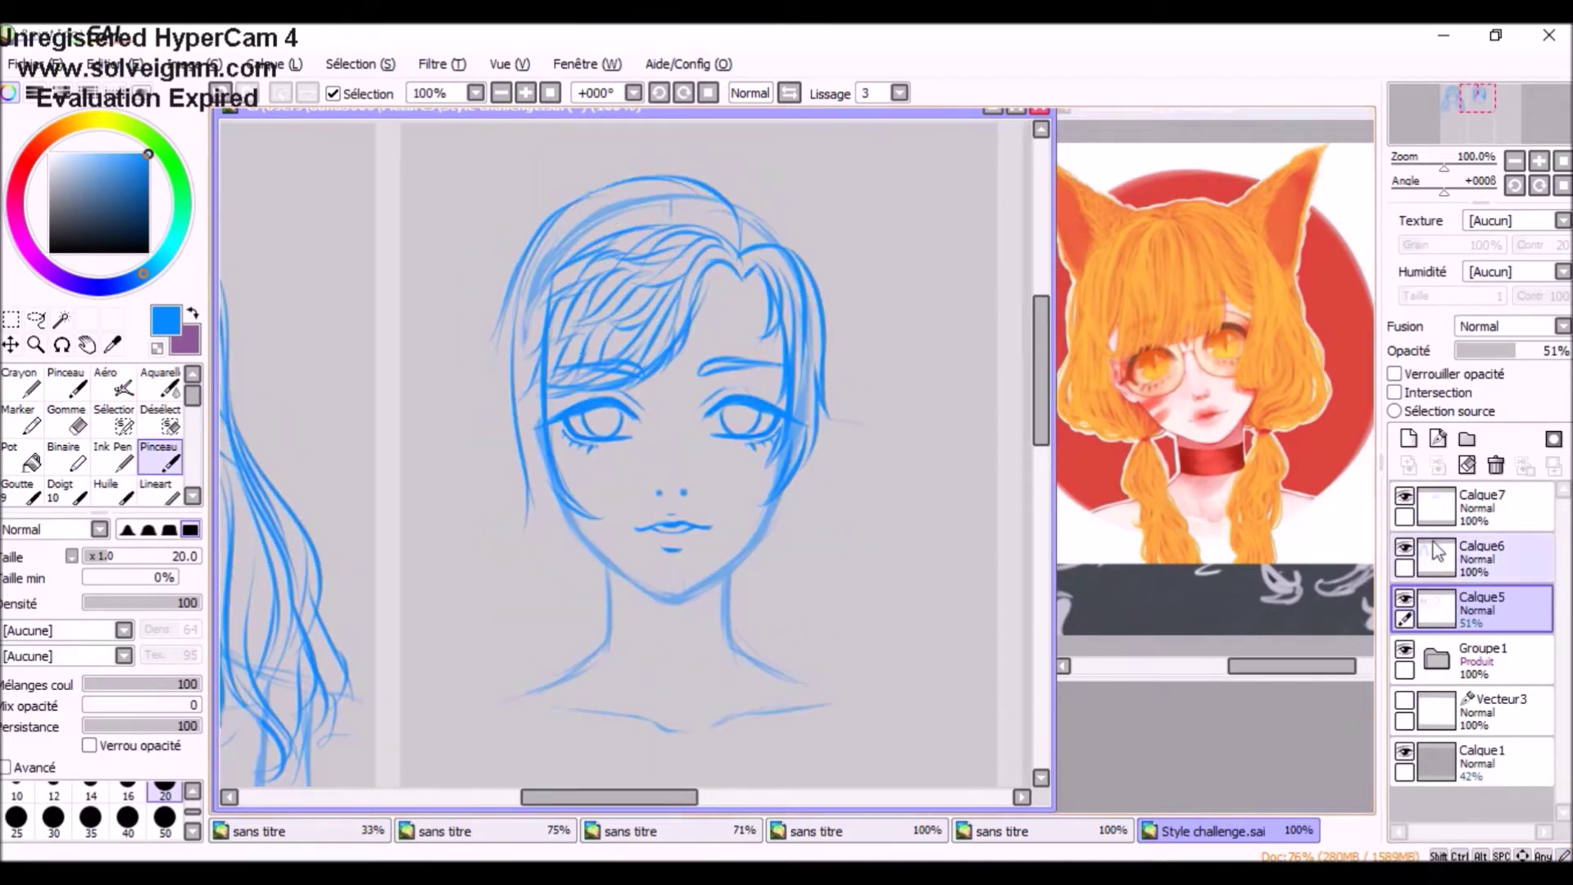
- Erase the inner fringe strands of the second portrait, keeping the main fringe outline
key("e")
left_click_drag(672, 262, 562, 383)
key("b")
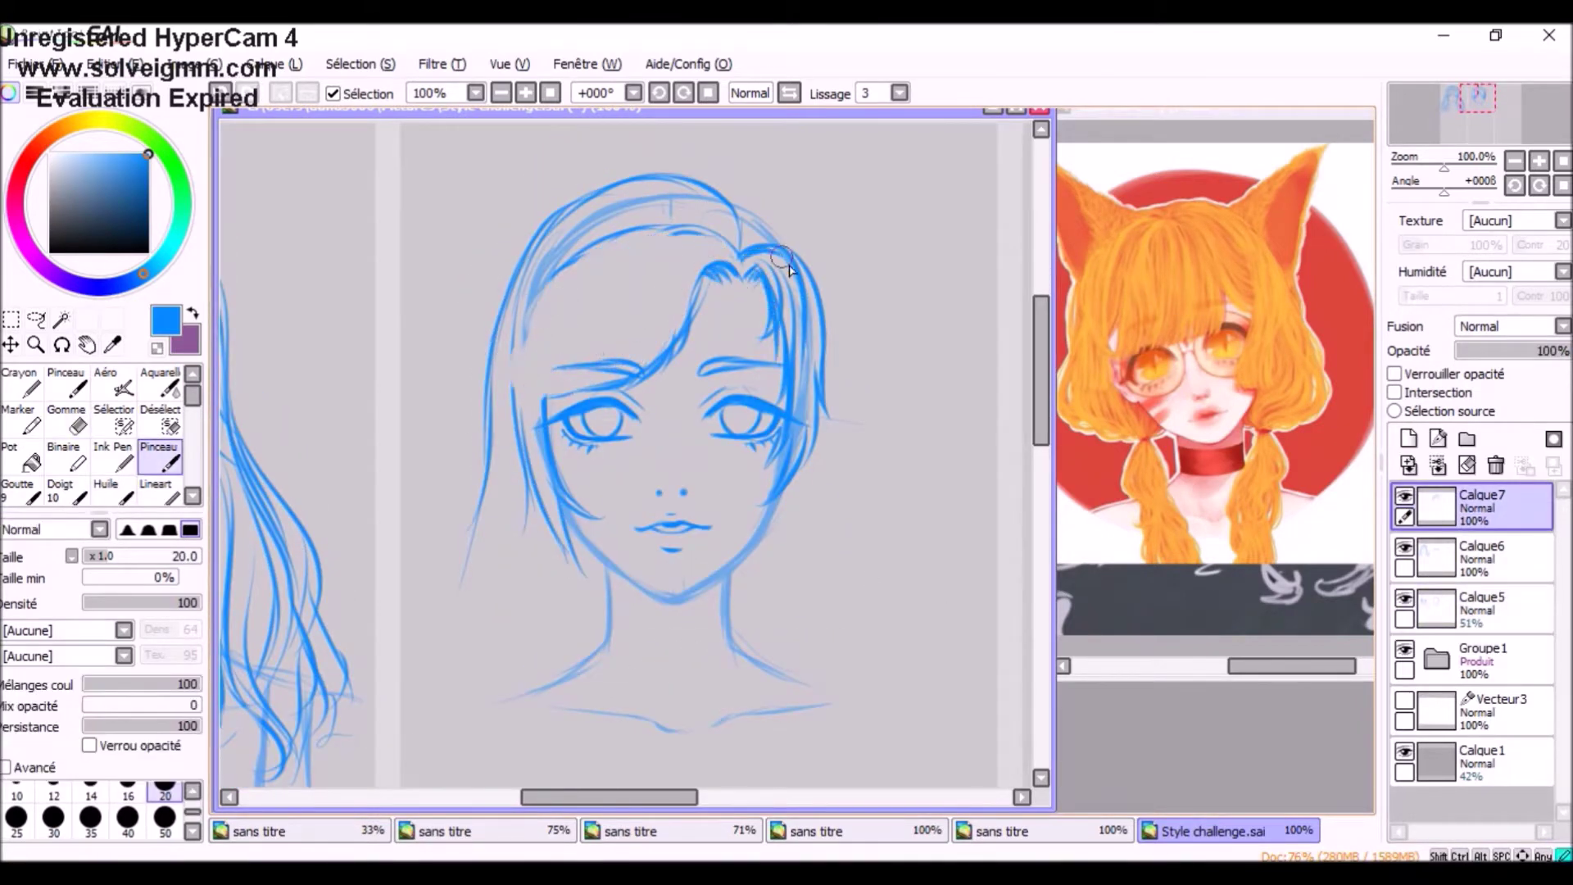
- Draw the long outer hair of the second portrait and fill it with wavy strands
left_click_drag(738, 205, 875, 600)
left_click_drag(459, 360, 801, 538)
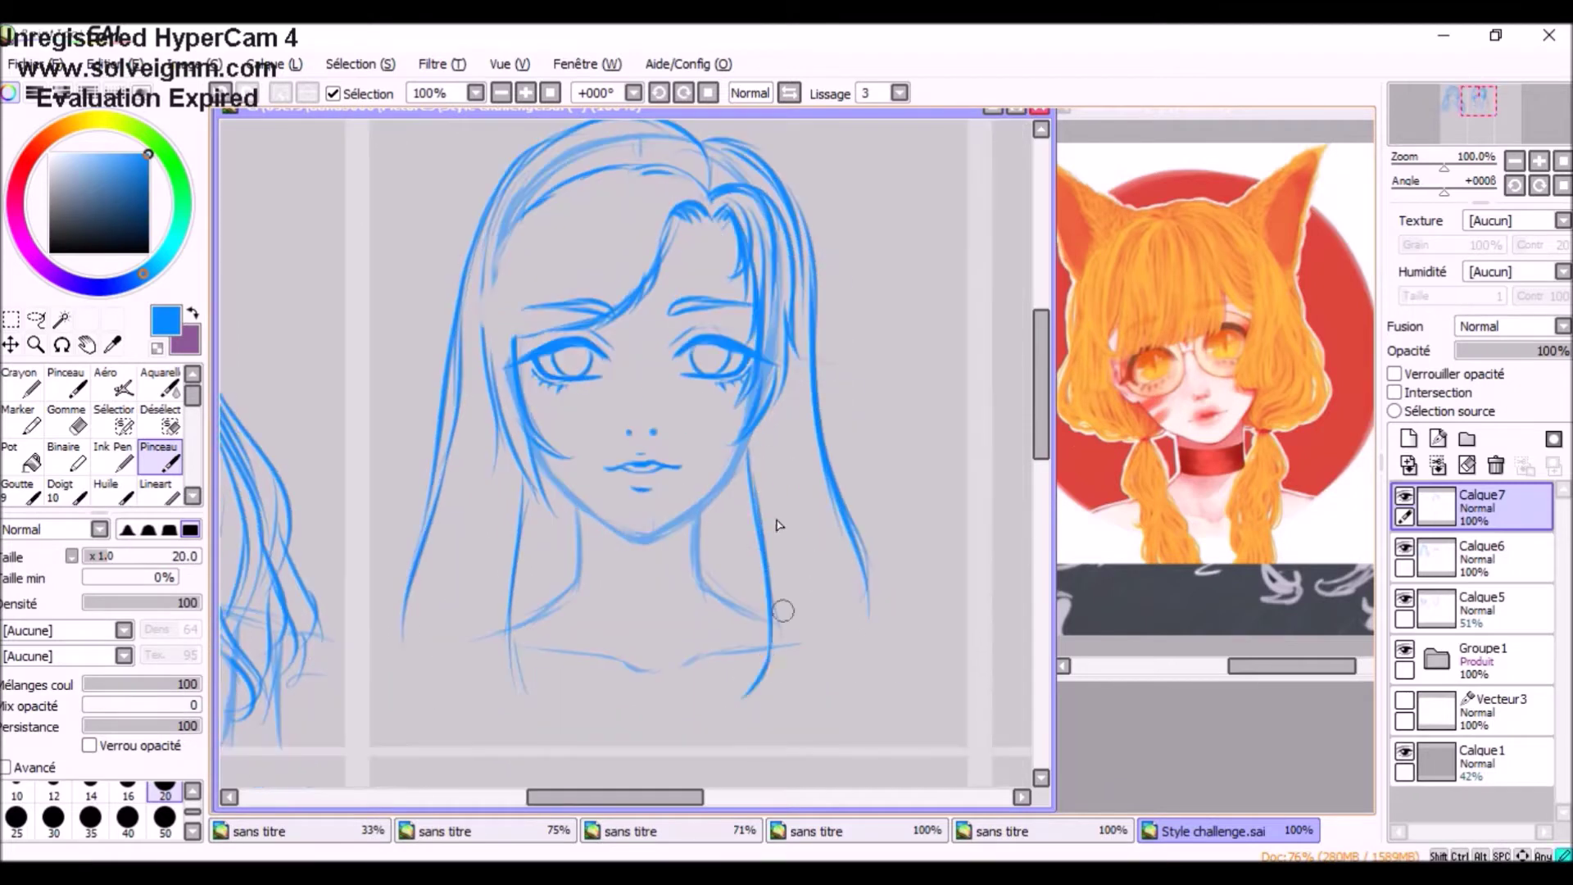
mouse_move(778, 525)
left_mouse_down()
mouse_move(819, 524)
mouse_move(720, 572)
mouse_move(811, 574)
mouse_move(774, 637)
mouse_move(719, 263)
mouse_move(520, 410)
mouse_move(524, 459)
mouse_move(559, 475)
mouse_move(656, 312)
left_mouse_up()
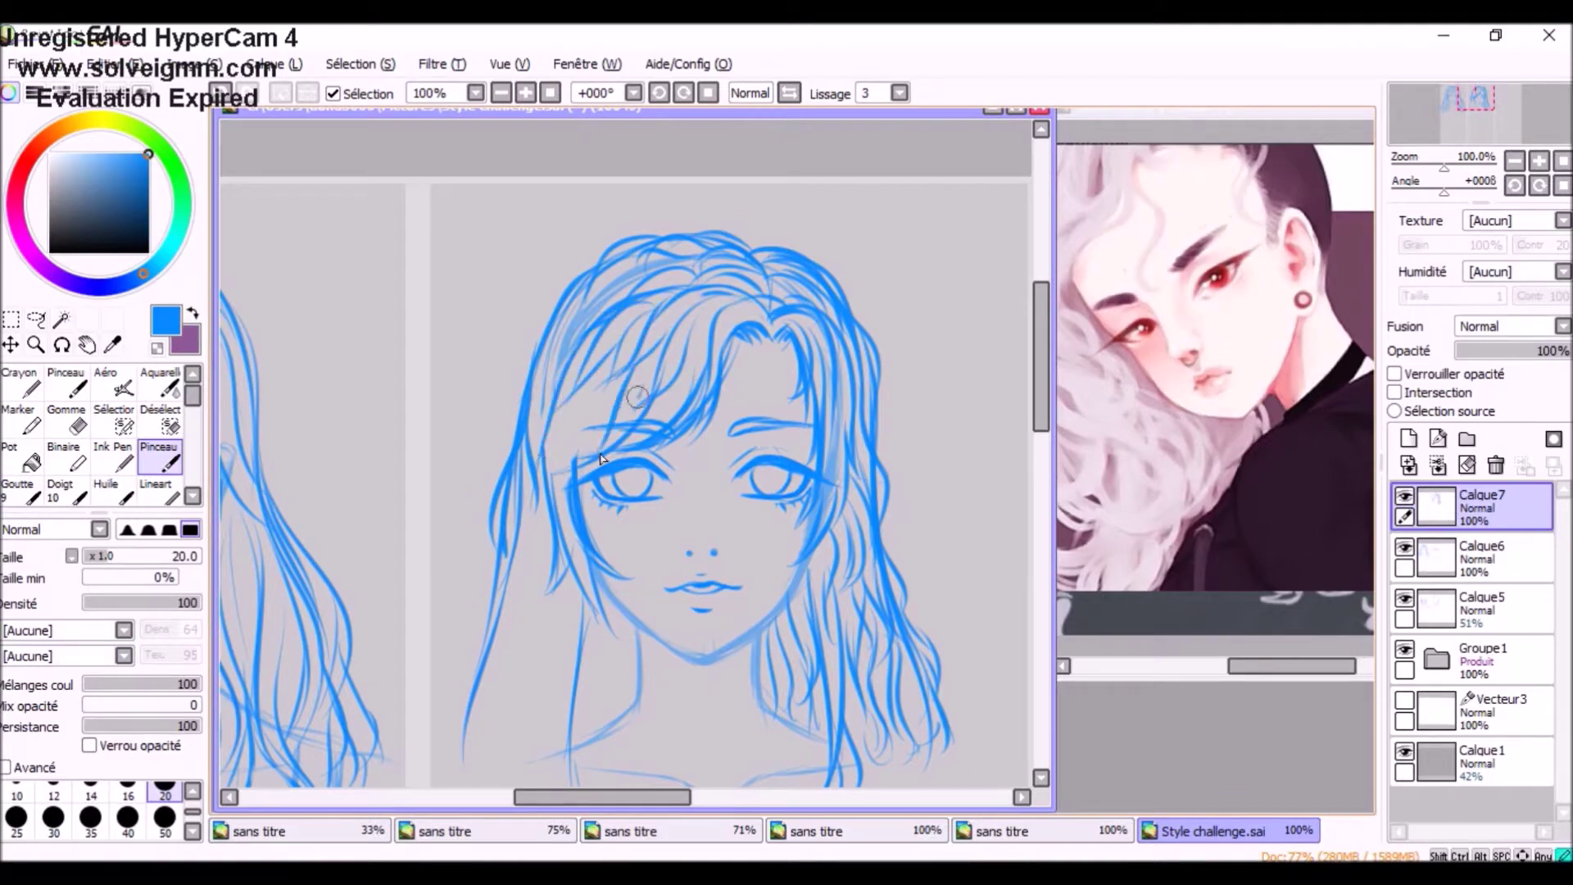
mouse_move(524, 410)
left_mouse_down()
mouse_move(508, 557)
mouse_move(573, 705)
left_mouse_up()
- Finish the lower ends of the second portrait's wavy hair with tapering strands over the shoulders
scroll(741, 529, "up", 1)
scroll(741, 529, "down", 3)
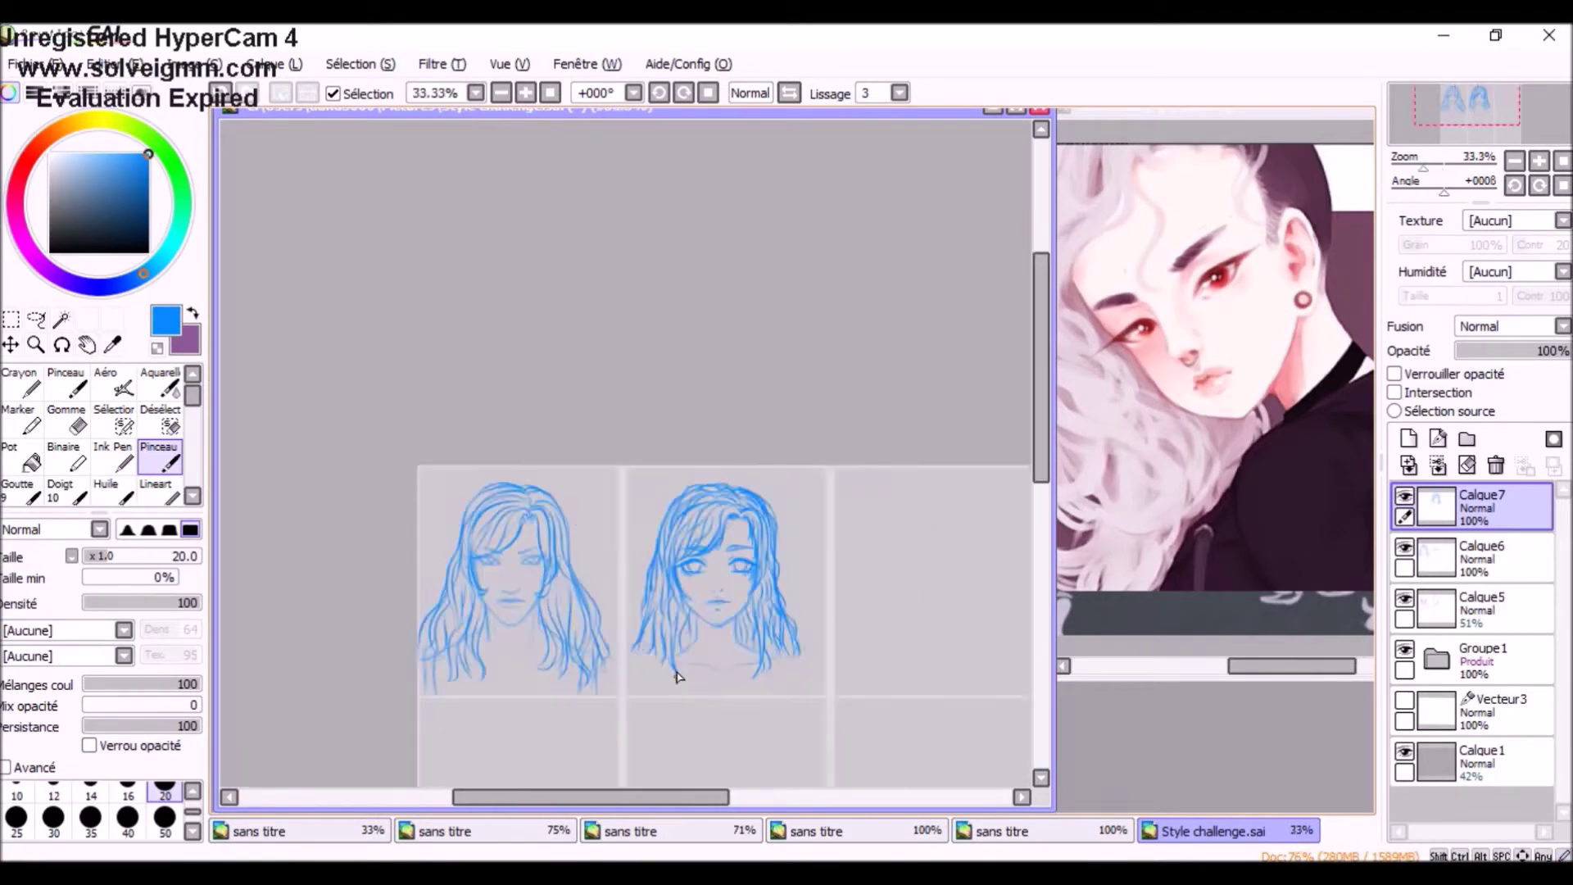
scroll(675, 649, "up", 2)
left_click_drag(639, 639, 664, 717)
left_click_drag(852, 625, 840, 694)
left_click_drag(541, 647, 525, 717)
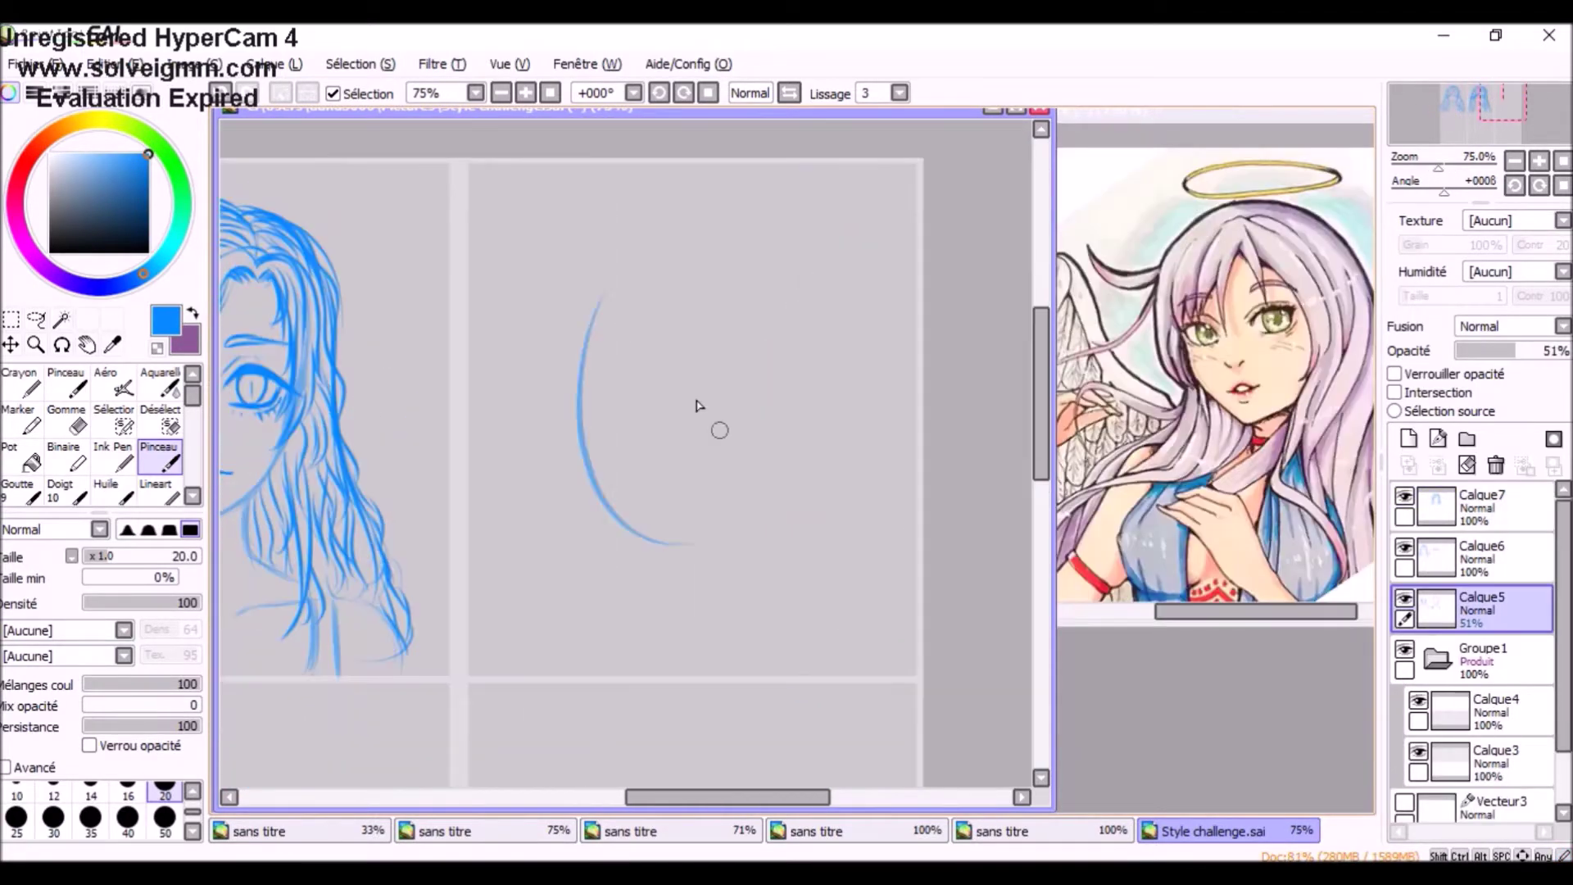
- Sketch the third portrait's head circle, vertical centre line and jaw on layer Calque5 in the upper-right panel
mouse_move(668, 246)
left_mouse_down()
mouse_move(574, 352)
mouse_move(665, 499)
left_mouse_up()
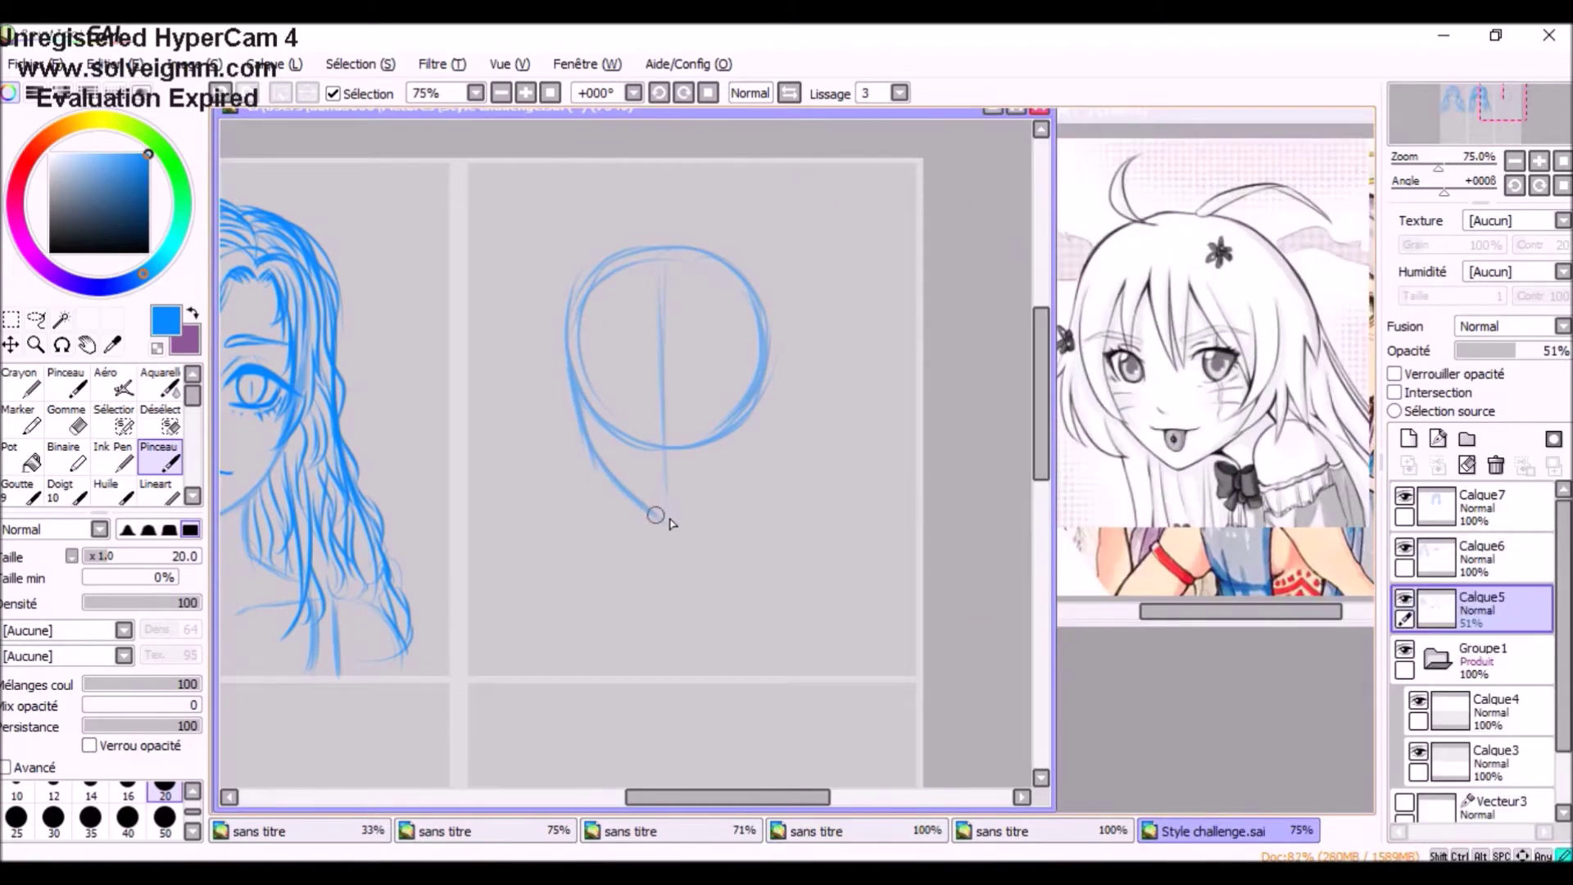
left_click_drag(571, 372, 575, 287)
key("e")
scroll(728, 520, "up", 1)
- Sketch the third portrait's neck and shoulder lines and add a horizontal guide line for the eyes
key("b")
left_click_drag(711, 491, 710, 570)
left_click_drag(595, 504, 598, 577)
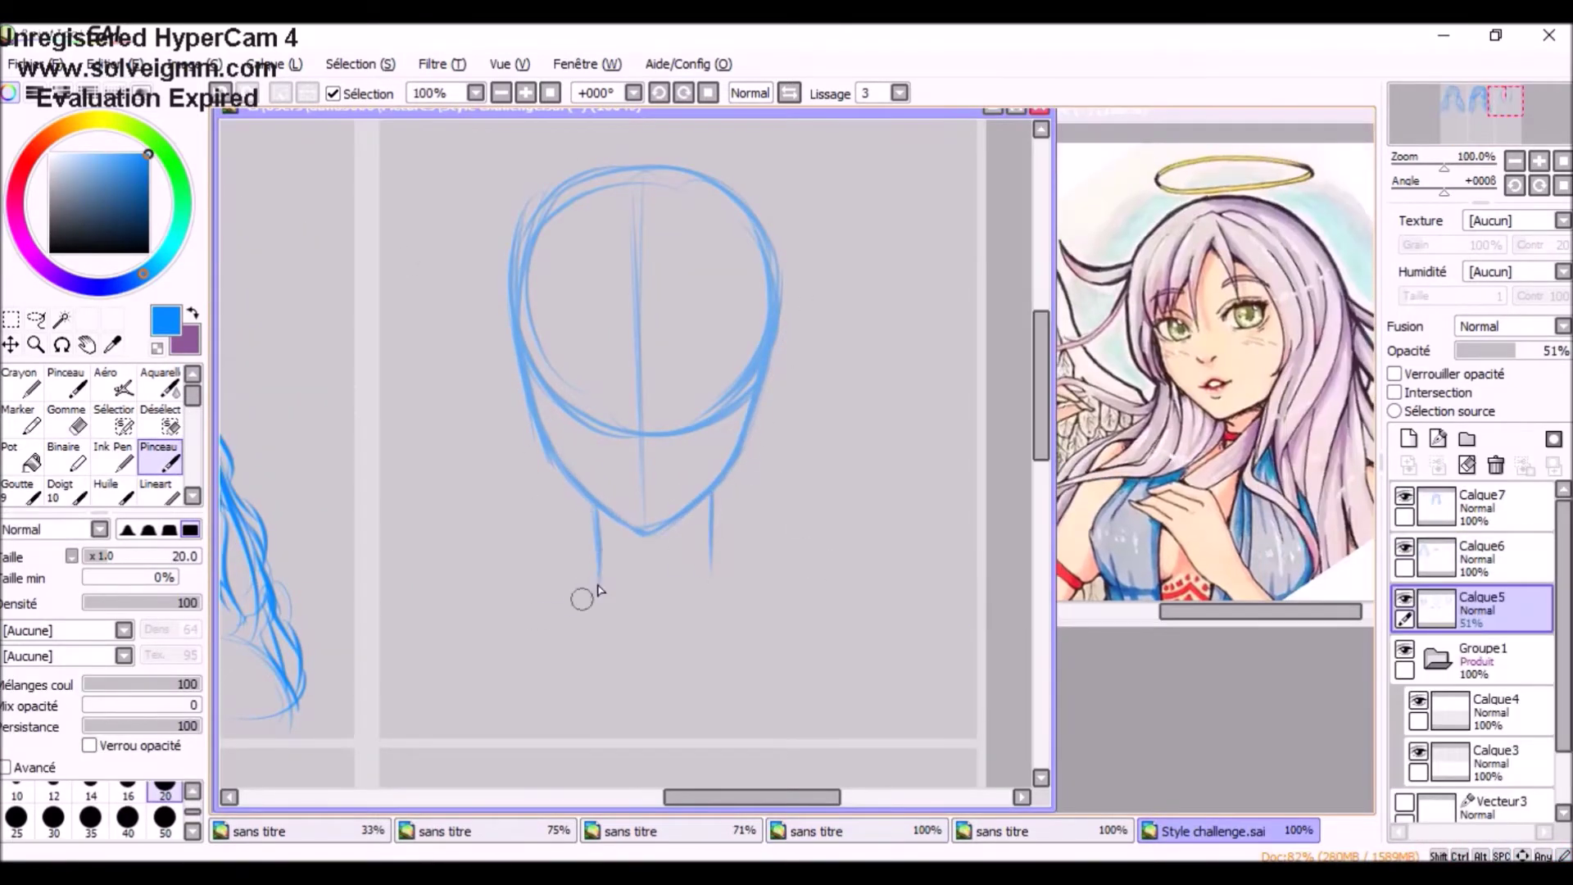
left_click_drag(678, 475, 766, 499)
left_click_drag(590, 428, 787, 416)
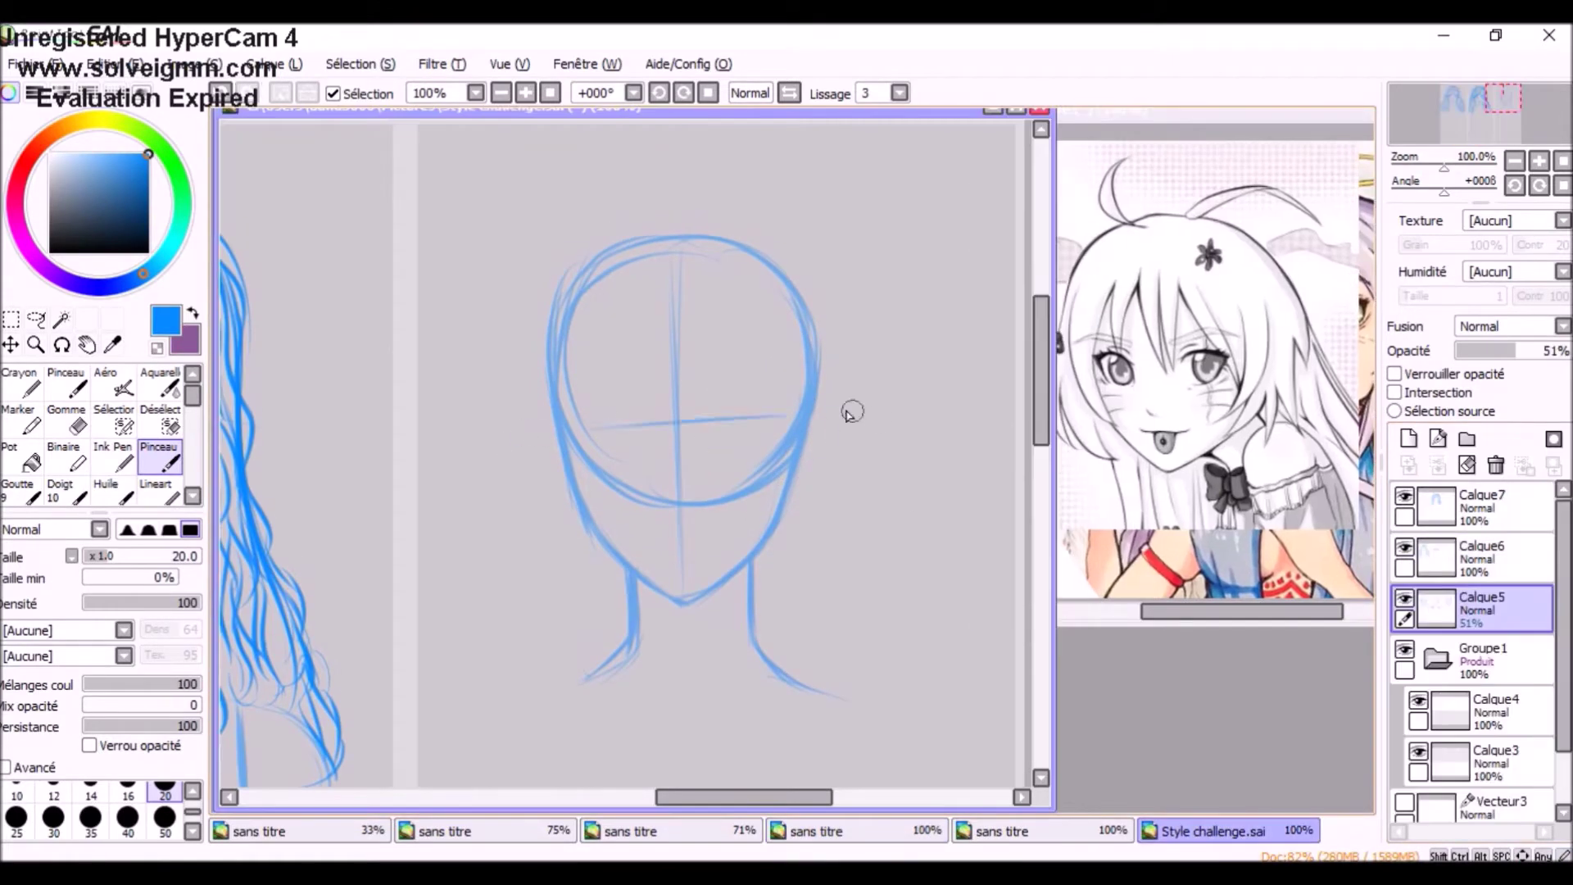
- Draw the third face's small nose and open lips on layer Calque6
left_click(1481, 551)
left_click_drag(666, 490, 693, 534)
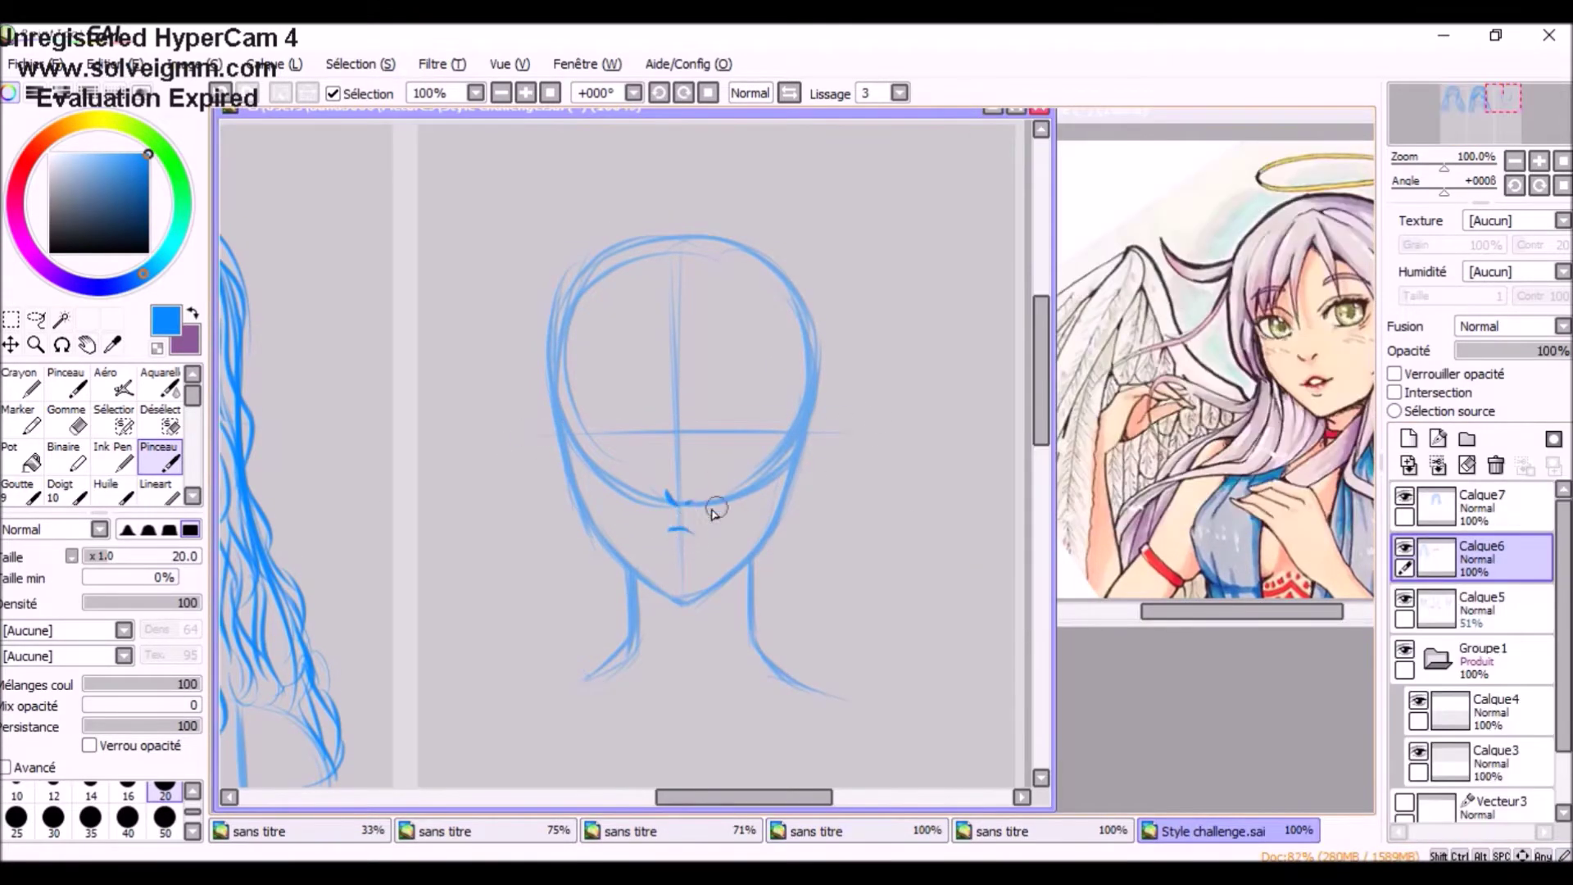
scroll(581, 545, "up", 3)
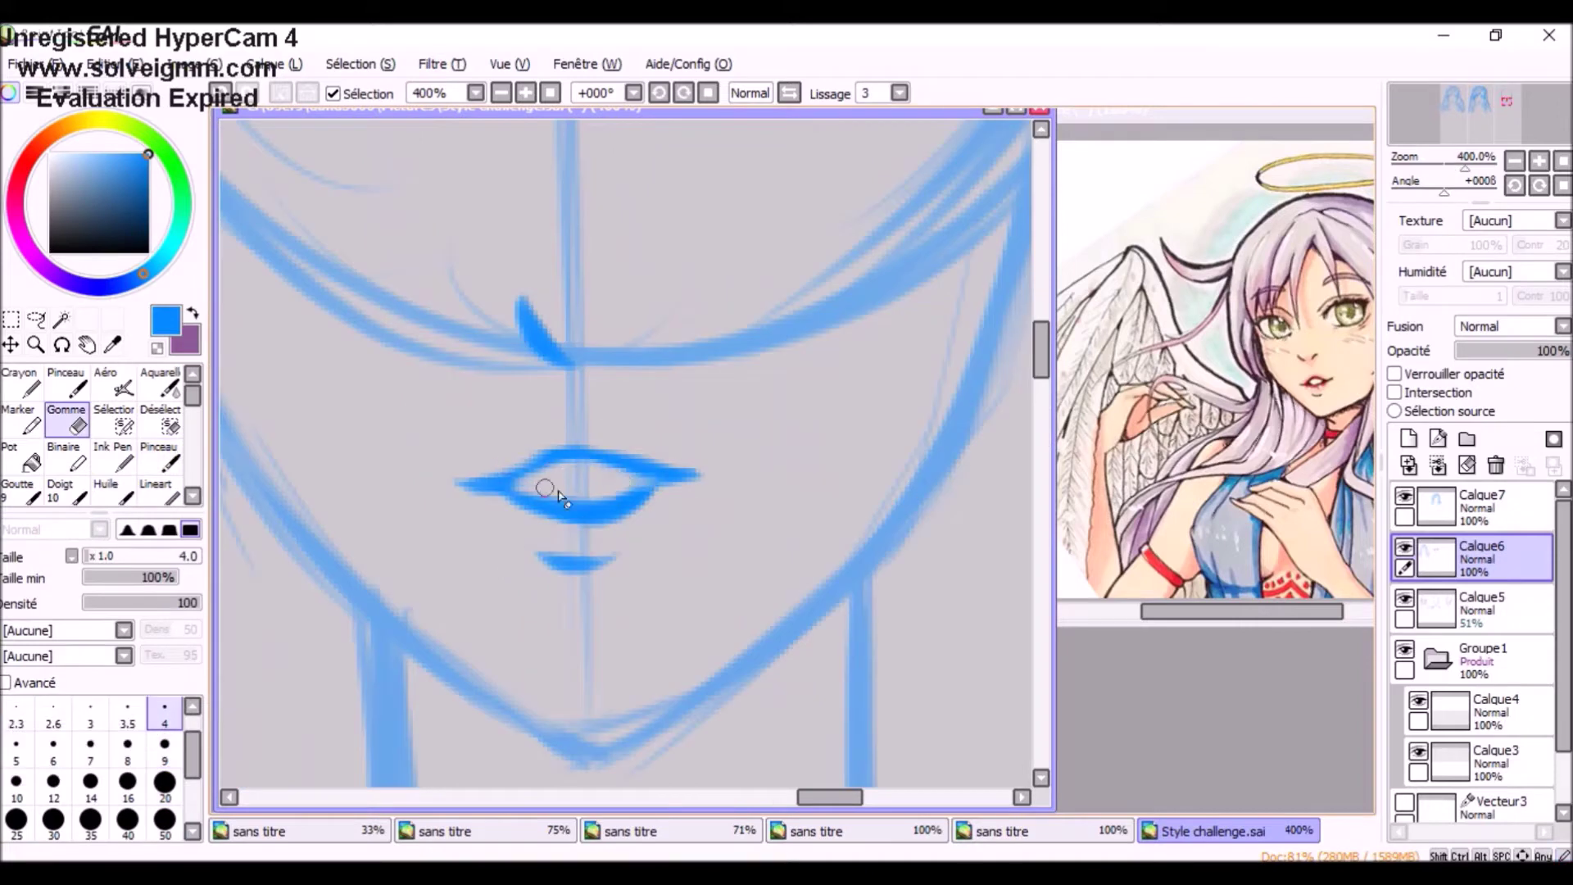
scroll(456, 503, "down", 2)
- Draw the third face's right-hand eye with thick lashes and an iris, and start the eyebrow above it
mouse_move(631, 457)
left_mouse_down()
mouse_move(682, 429)
mouse_move(732, 450)
left_mouse_up()
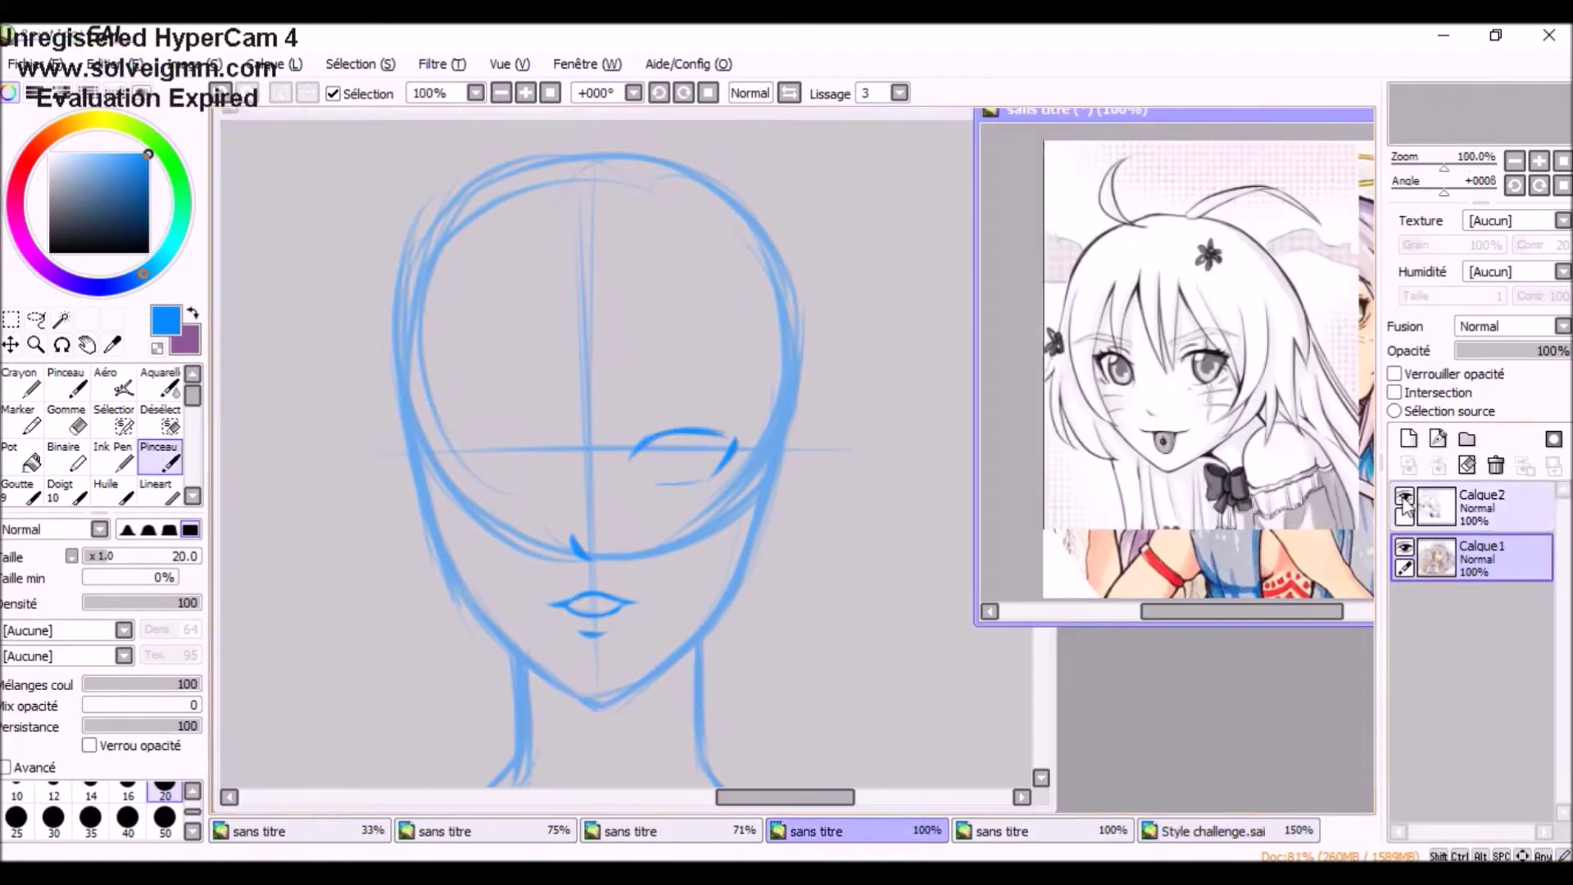
left_click_drag(651, 486, 725, 467)
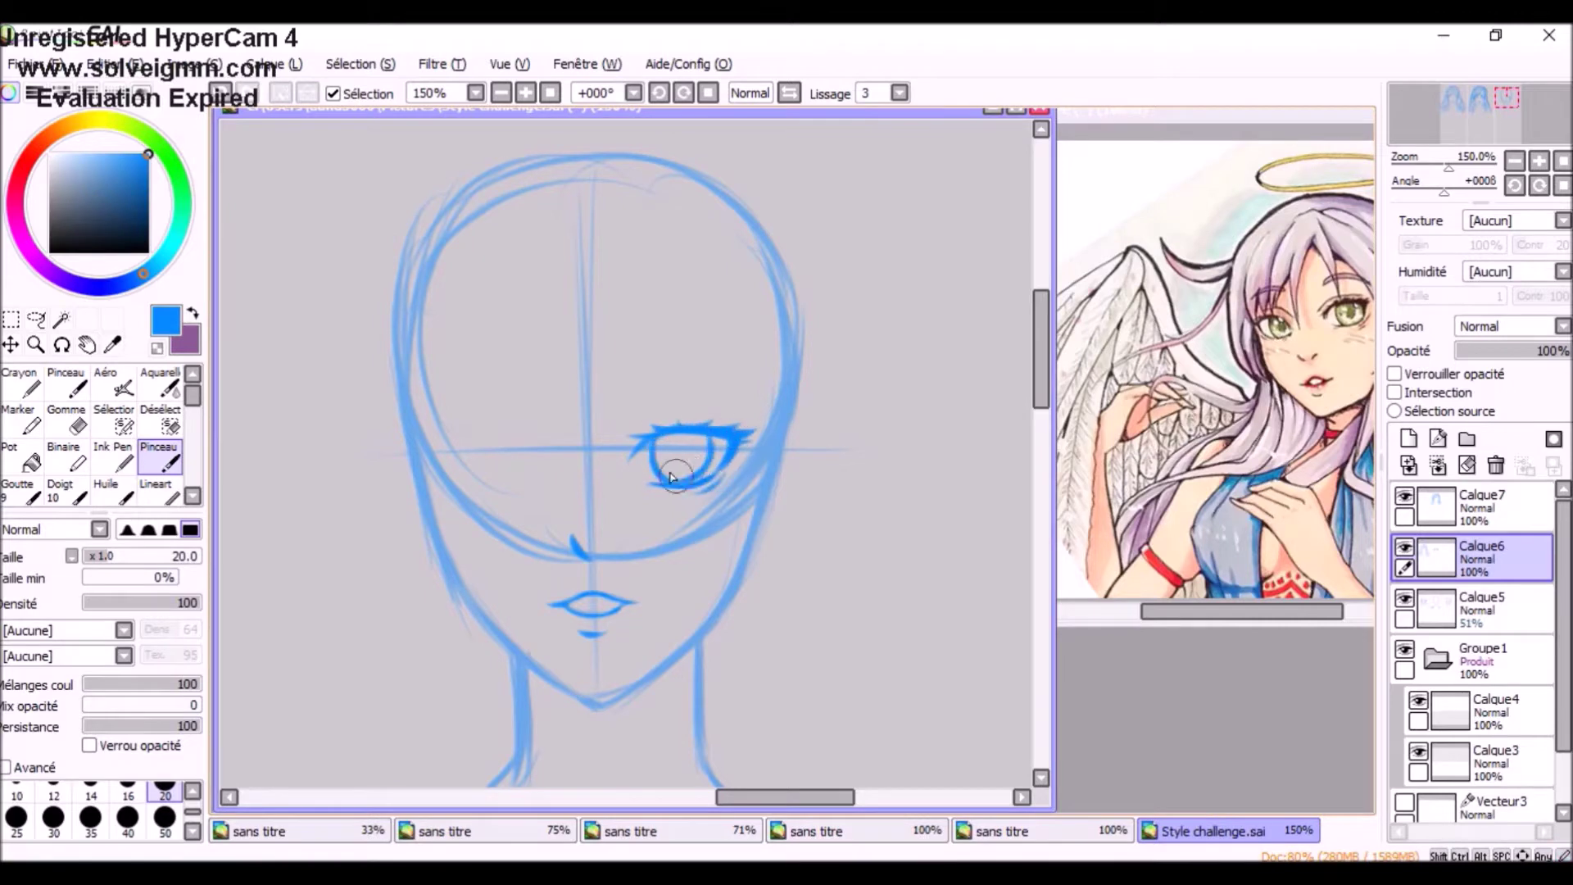
left_click_drag(623, 407, 644, 407)
- Complete the third face with a matching left-hand eye and refine both arched eyebrows
left_click_drag(612, 461, 537, 472)
left_click_drag(442, 397, 565, 385)
left_click_drag(434, 442, 524, 438)
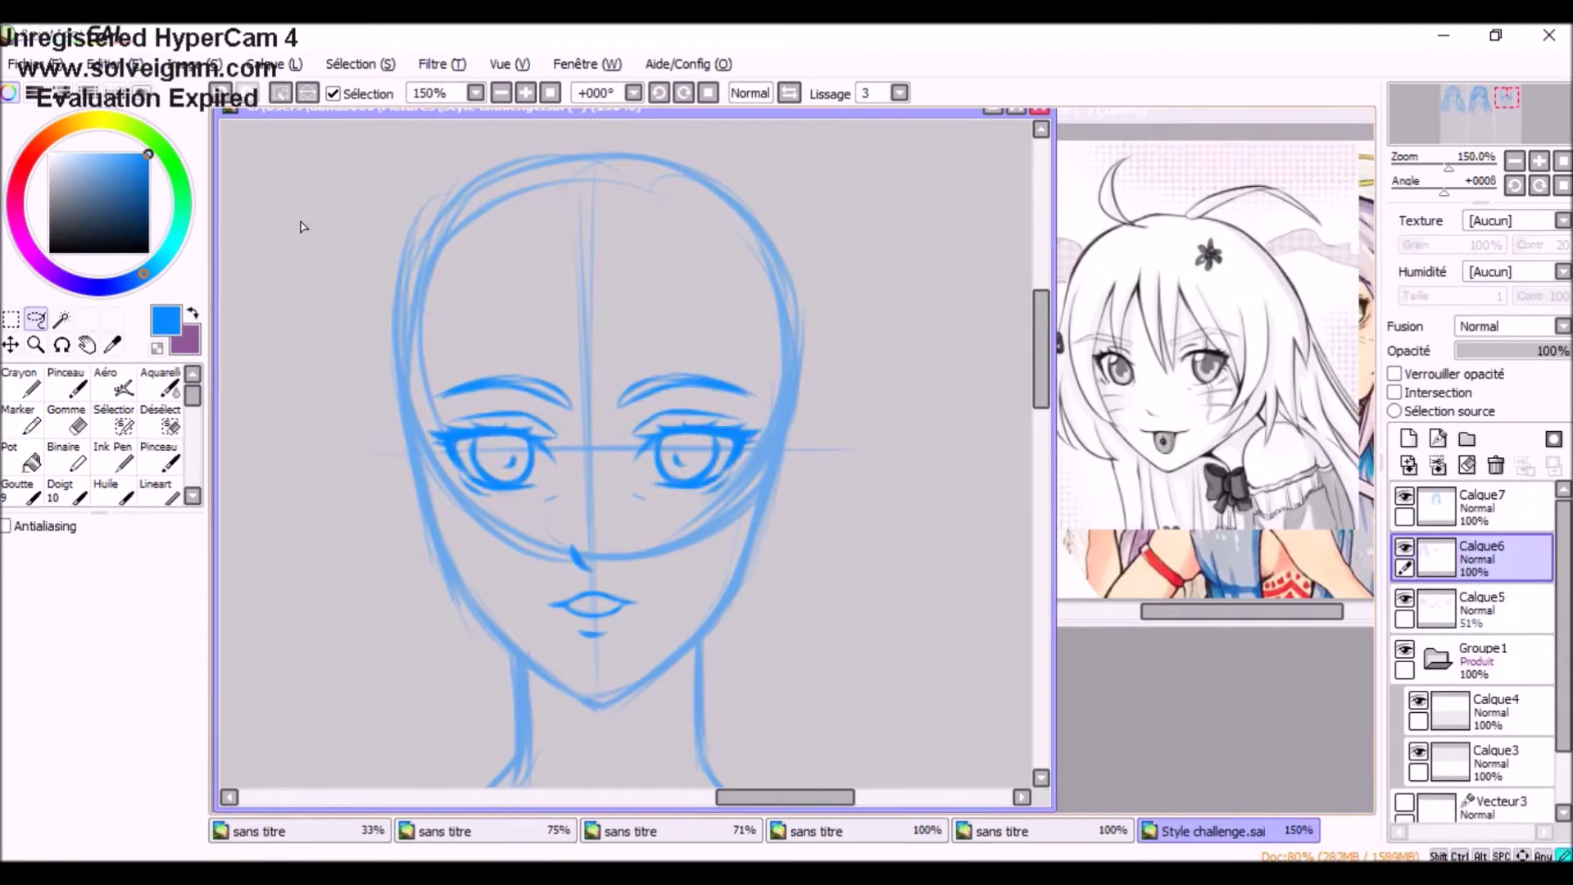
left_click_drag(655, 385, 677, 355)
left_click_drag(492, 394, 537, 411)
mouse_move(458, 286)
left_mouse_down()
mouse_move(678, 270)
mouse_move(770, 532)
left_mouse_up()
- Draw the third portrait's side-parted fringe and left face-framing lock on layer Calque7
left_click(723, 339, "ctrl")
mouse_move(746, 319)
left_mouse_down()
mouse_move(787, 573)
mouse_move(573, 426)
left_mouse_up()
left_click_drag(689, 336, 712, 311)
mouse_move(545, 327)
left_mouse_down()
mouse_move(541, 566)
mouse_move(504, 541)
left_mouse_up()
- Draw the third portrait's crown outline and long straight hair down both sides of the face
left_click_drag(705, 252, 836, 703)
left_click_drag(806, 536, 860, 705)
left_click_drag(671, 233, 516, 328)
left_click_drag(565, 262, 496, 524)
mouse_move(508, 365)
left_mouse_down()
mouse_move(477, 716)
mouse_move(570, 631)
left_mouse_up()
left_click_drag(559, 475, 584, 619)
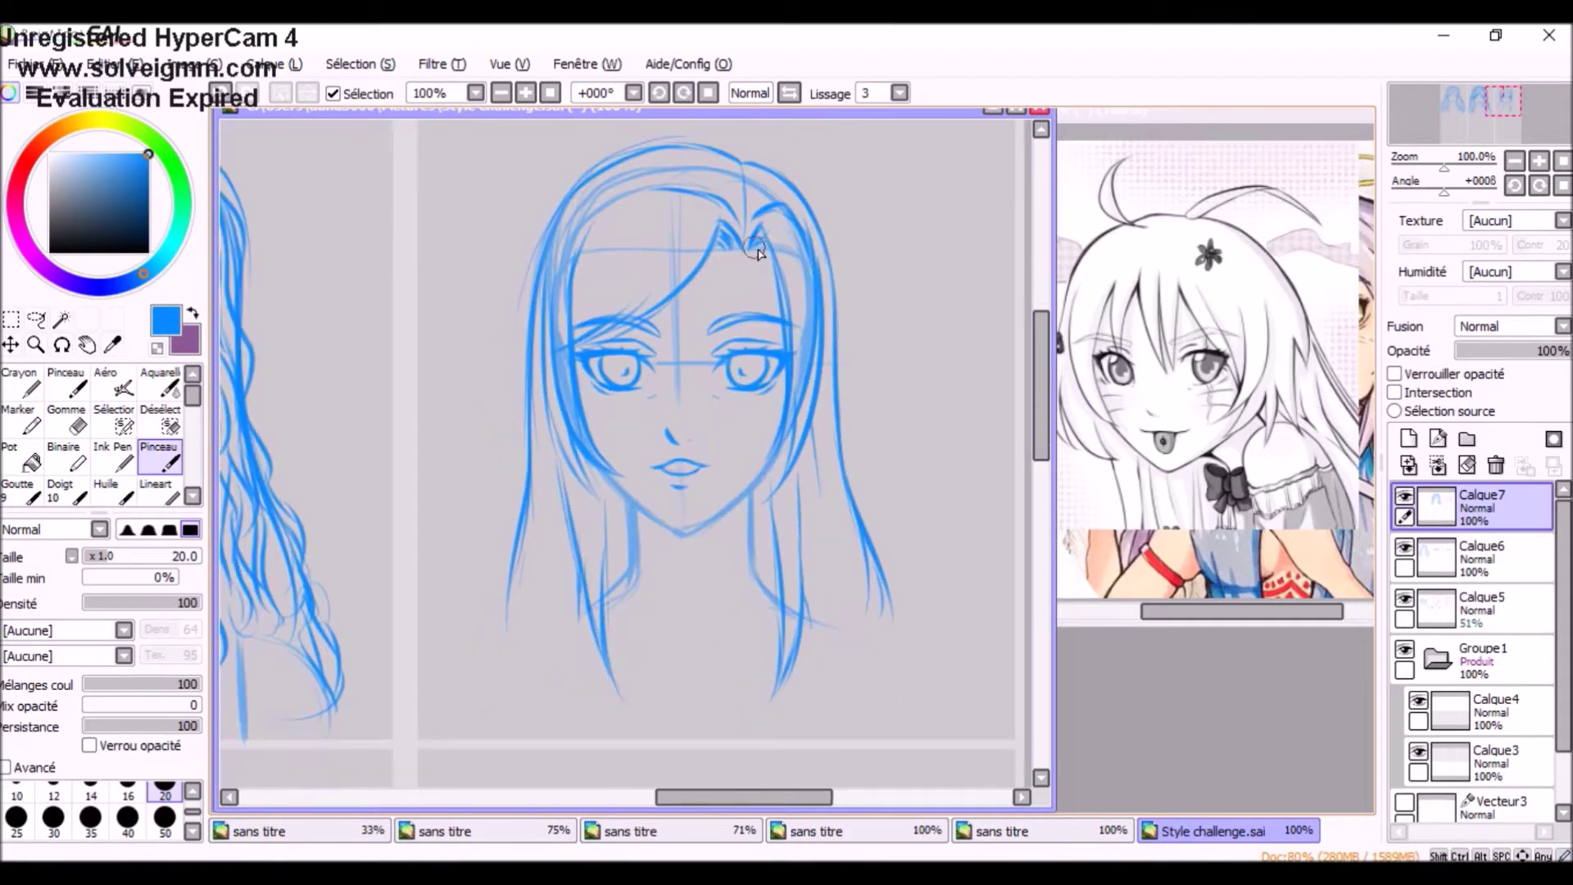
- Sketch the third portrait's shoulders, collarbones and upper arms on layer Calque5
left_click(602, 601, "ctrl+shift")
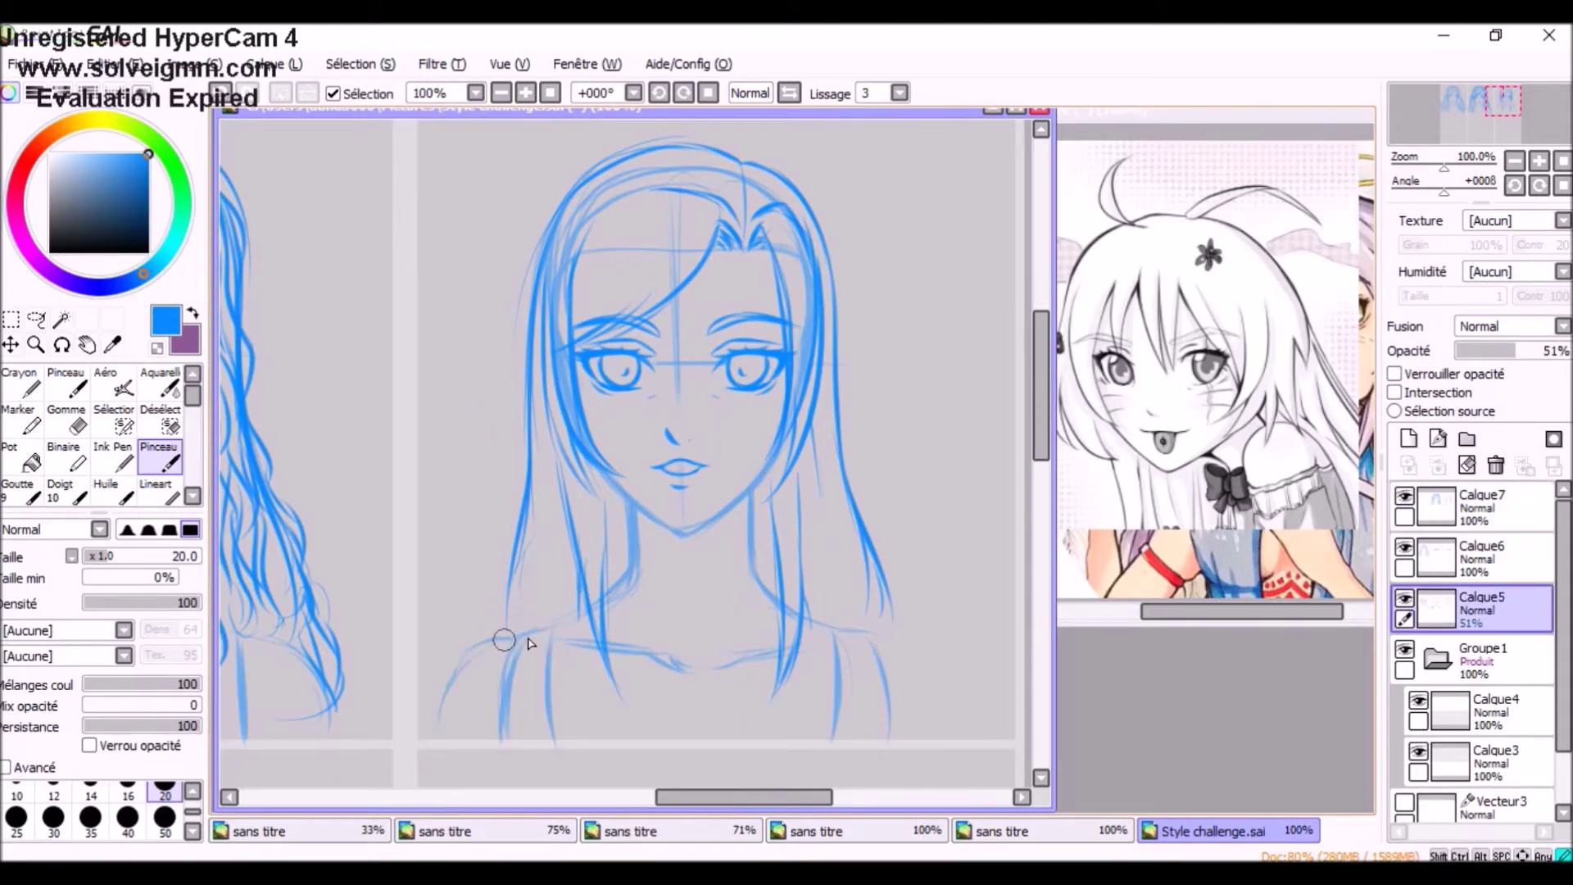
left_click(878, 625, "ctrl+shift")
scroll(759, 295, "down", 3)
scroll(762, 350, "up", 2)
key("ctrl+t")
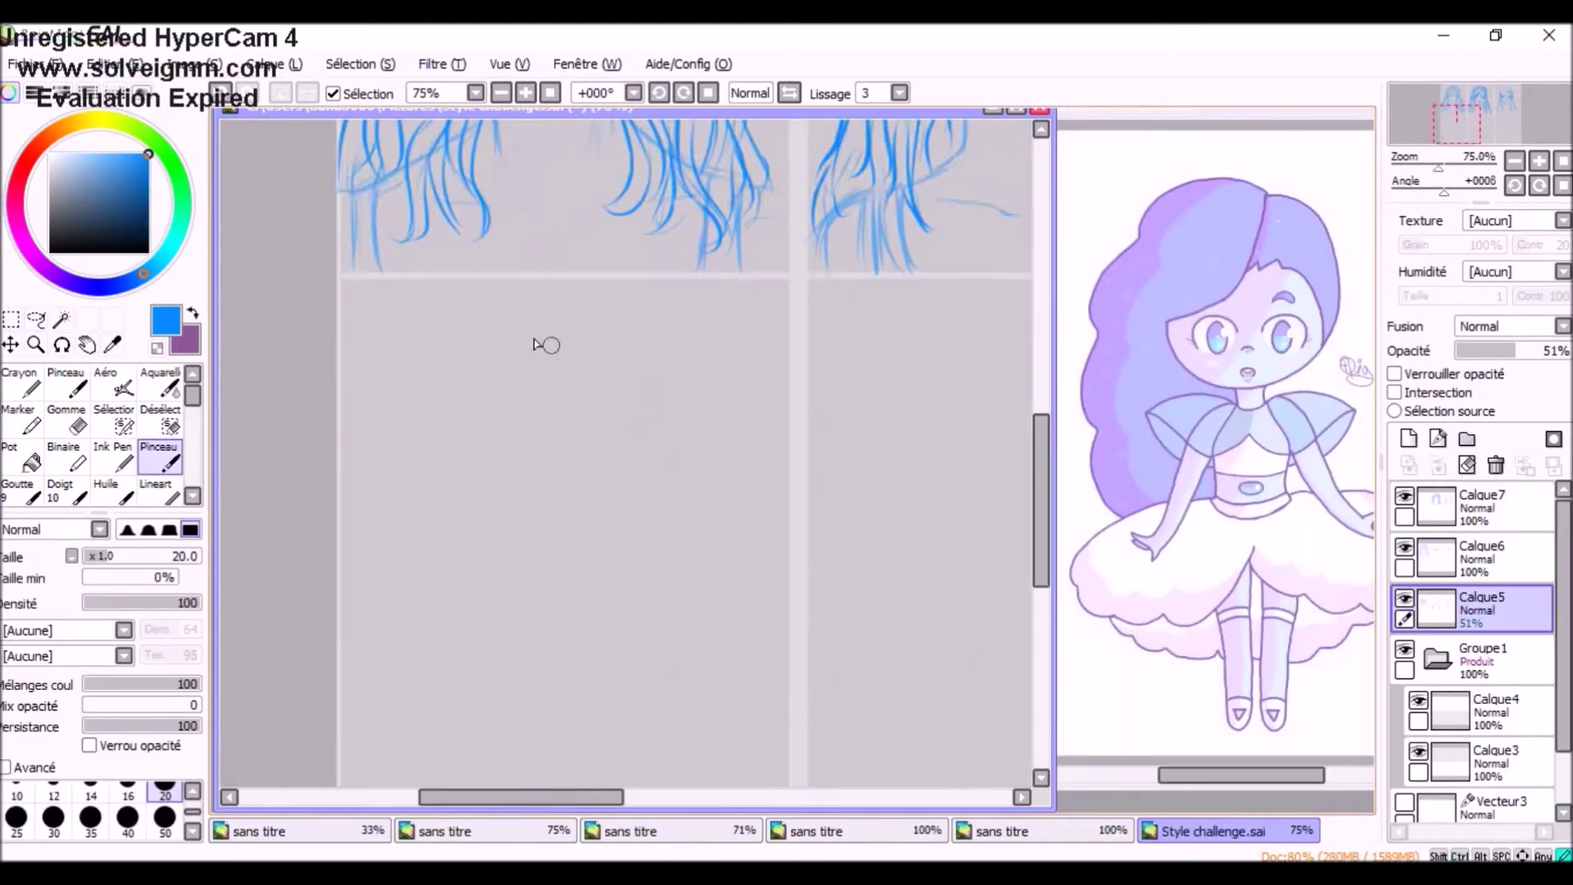
- Sketch a large round chibi head with a thin neck and shoulders in the lower-left panel
left_click_drag(508, 220, 524, 500)
left_click_drag(459, 233, 631, 491)
left_click_drag(491, 516, 494, 572)
mouse_move(578, 517)
left_mouse_down()
mouse_move(574, 566)
mouse_move(467, 704)
left_mouse_up()
- Lasso the chibi's neck and shoulders and transform them to sit lower under the head
left_click(36, 318)
left_click_drag(409, 524, 712, 729)
key("ctrl+t")
key("Return")
key("ctrl+t")
left_click_drag(544, 574, 545, 639)
key("Return")
- Draw the chibi's right-hand eye, small nose and slanted mouth on layer Calque6 with the Pinceau brush
left_click(1481, 557)
left_click(159, 459)
left_click_drag(602, 447, 647, 463)
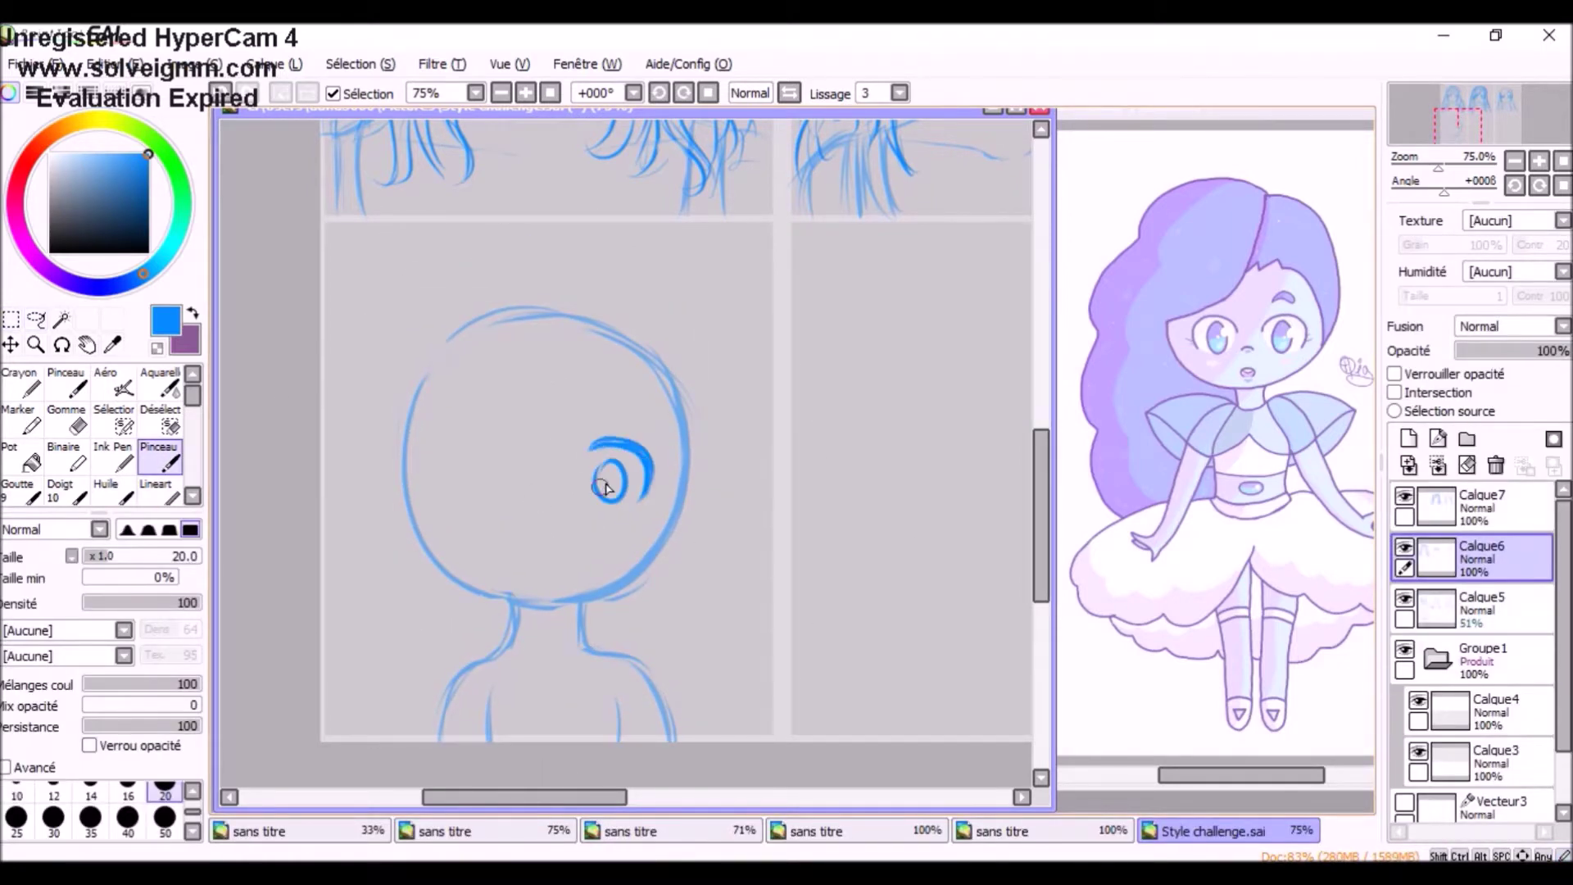
left_click_drag(512, 558, 564, 552)
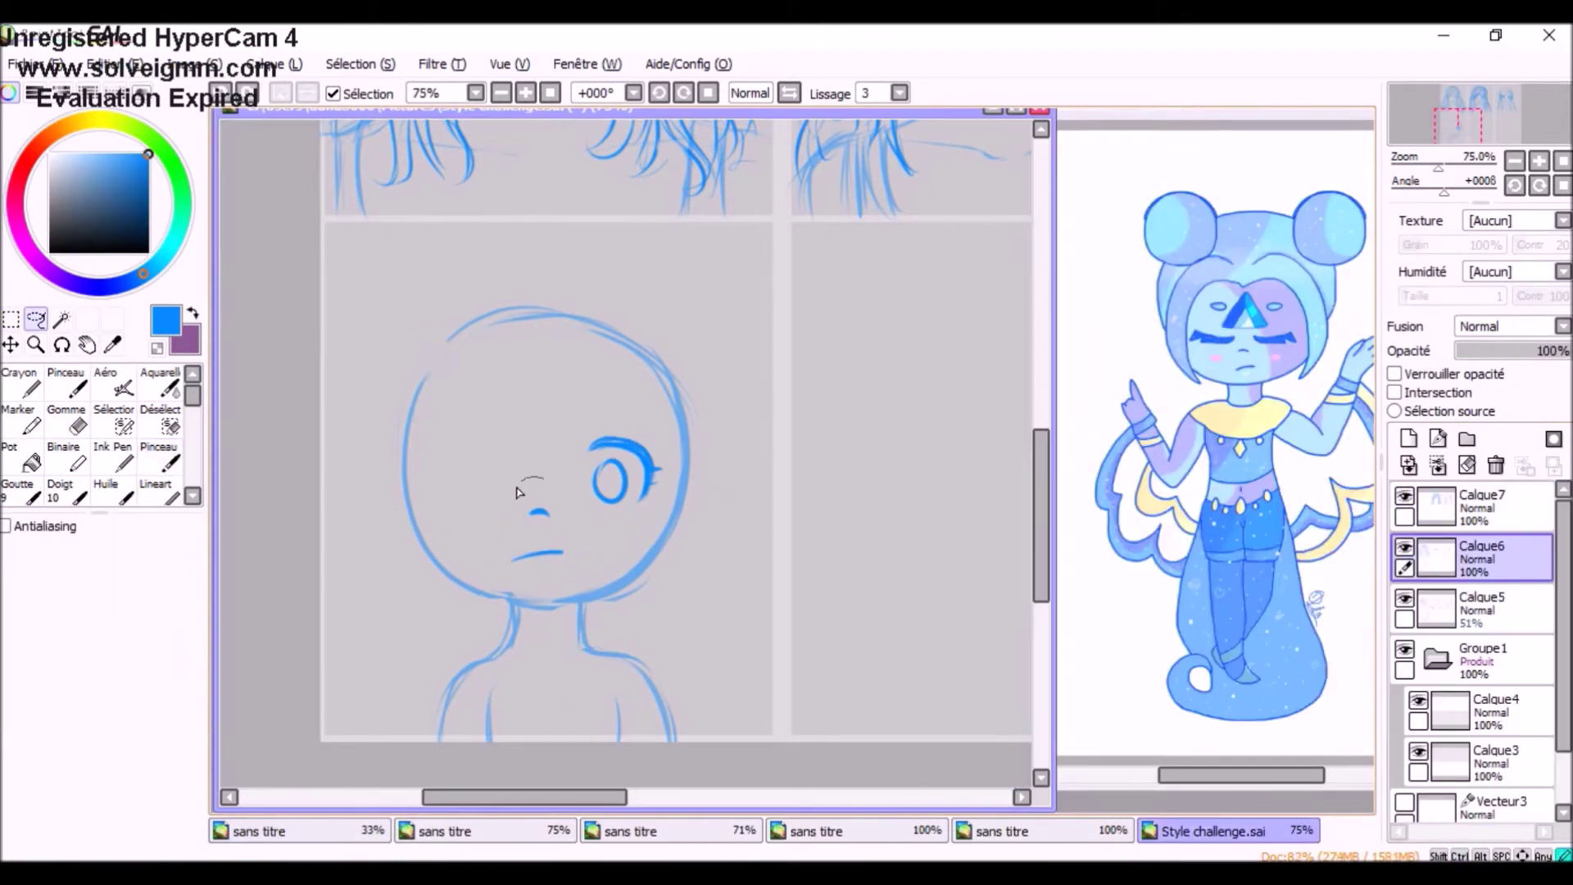
- Copy the chibi's eye and place a mirrored copy on the other side of the face
key("ctrl+c")
key("ctrl+v")
key("ctrl+t")
left_click_drag(618, 471, 492, 475)
key("Return")
- Add short curved eyebrows above the chibi's eyes and merge the pasted eye layer down
left_click_drag(473, 412, 517, 413)
mouse_move(586, 411)
left_mouse_down()
mouse_move(631, 414)
mouse_move(656, 516)
left_mouse_up()
key("ctrl+e")
- Draw the chibi's parted fringe and the side locks framing the face on layer Calque7
left_click_drag(610, 370, 636, 381)
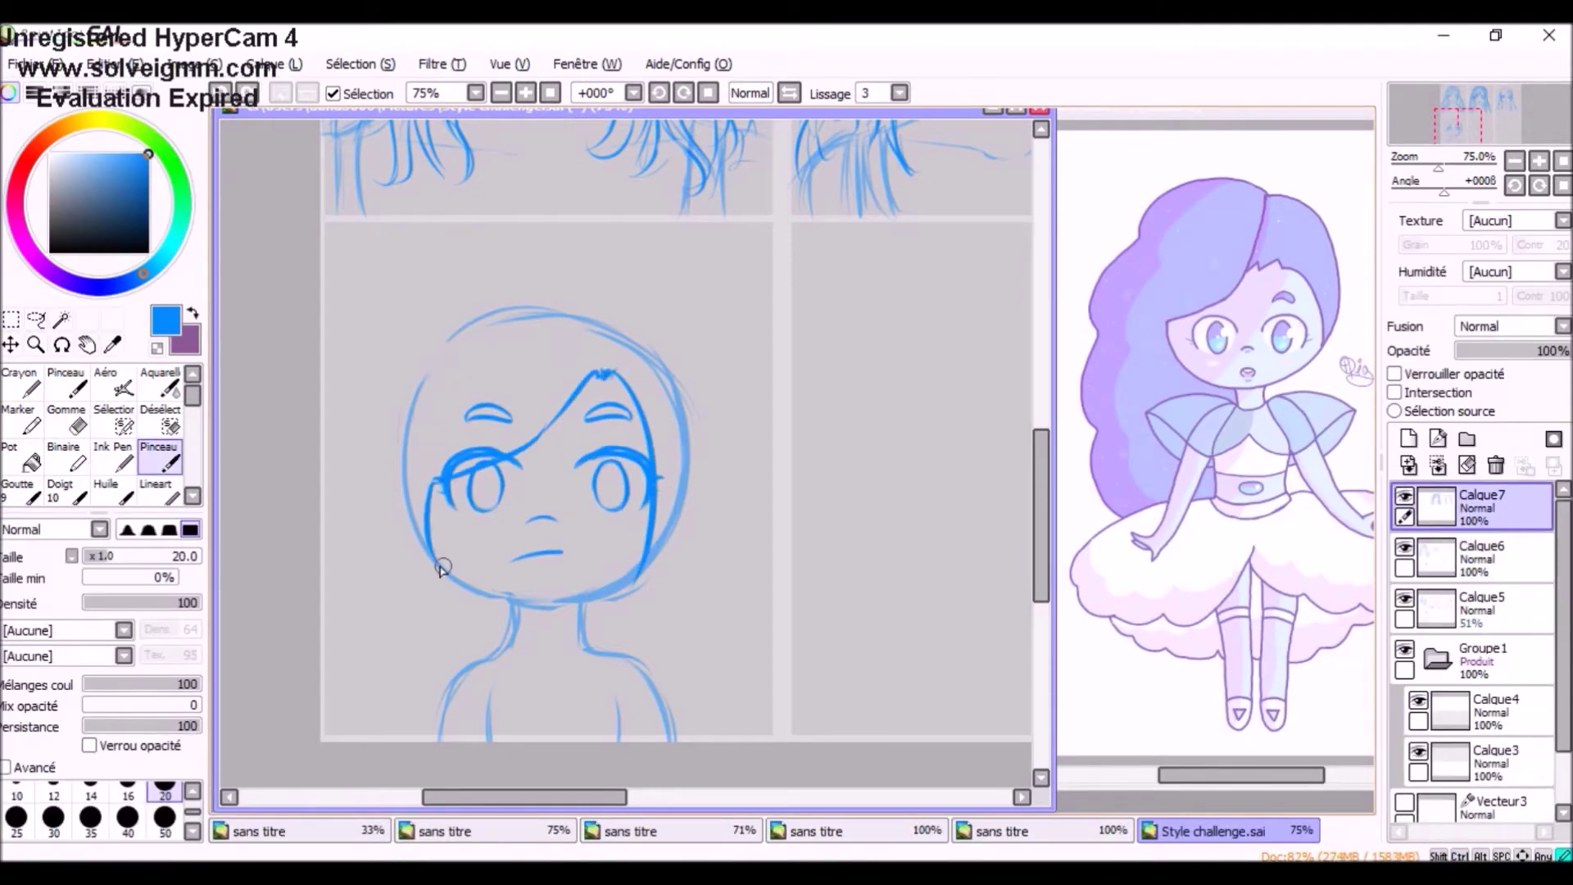
left_click_drag(443, 474, 434, 476)
left_click_drag(660, 352, 647, 582)
- Draw the chibi's voluminous crown and long outer hair flowing down both sides
left_click_drag(610, 315, 367, 487)
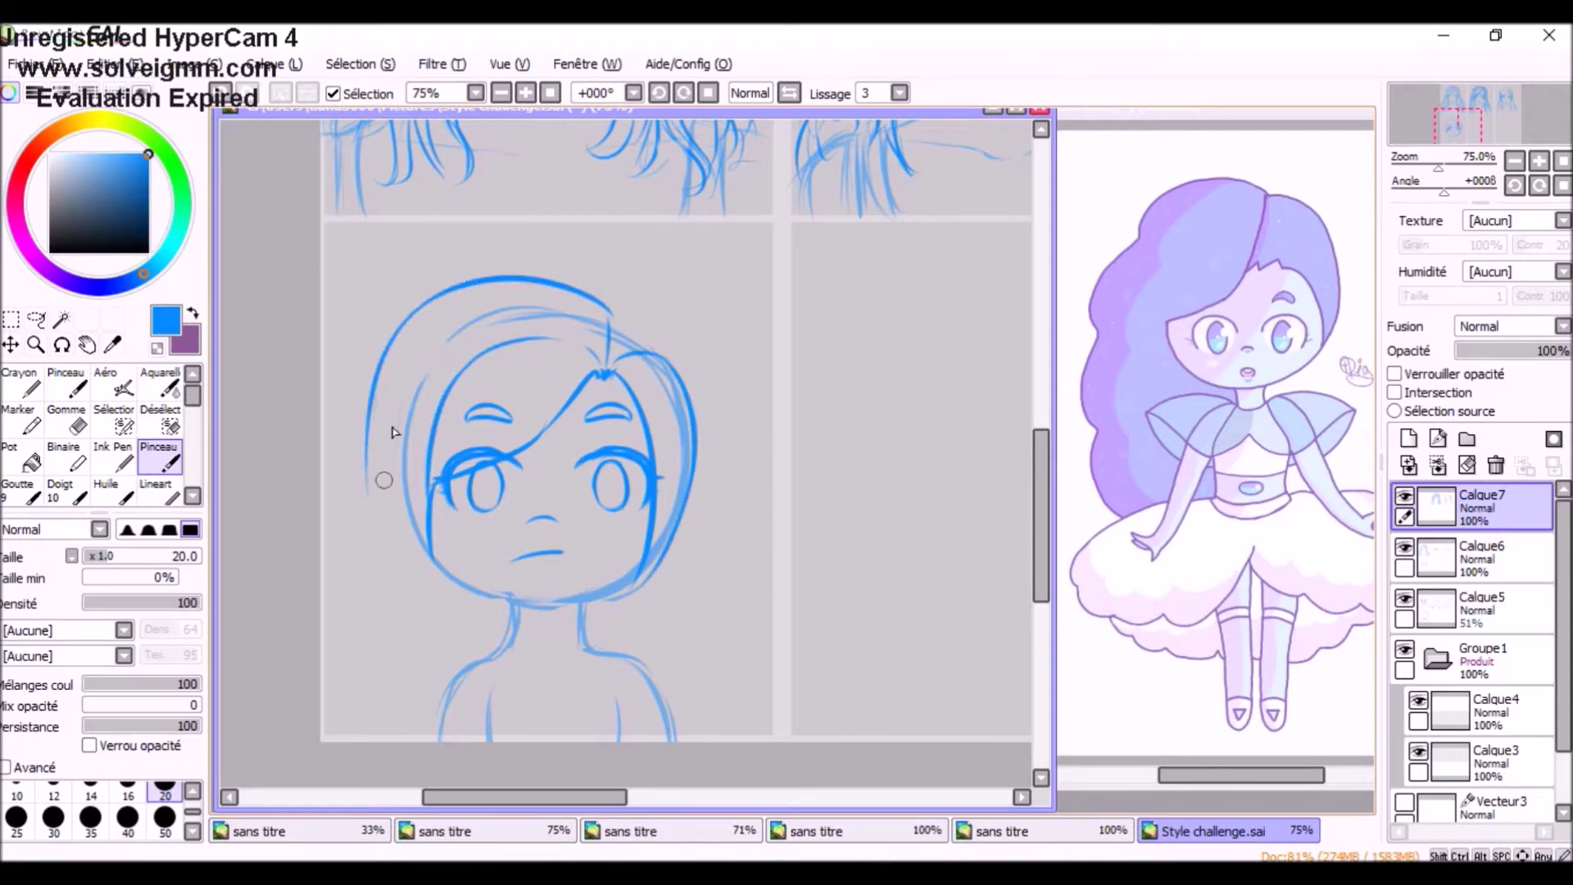
left_click_drag(610, 309, 721, 737)
left_click_drag(430, 532, 454, 627)
left_click_drag(389, 446, 391, 497)
left_click(489, 699, "ctrl")
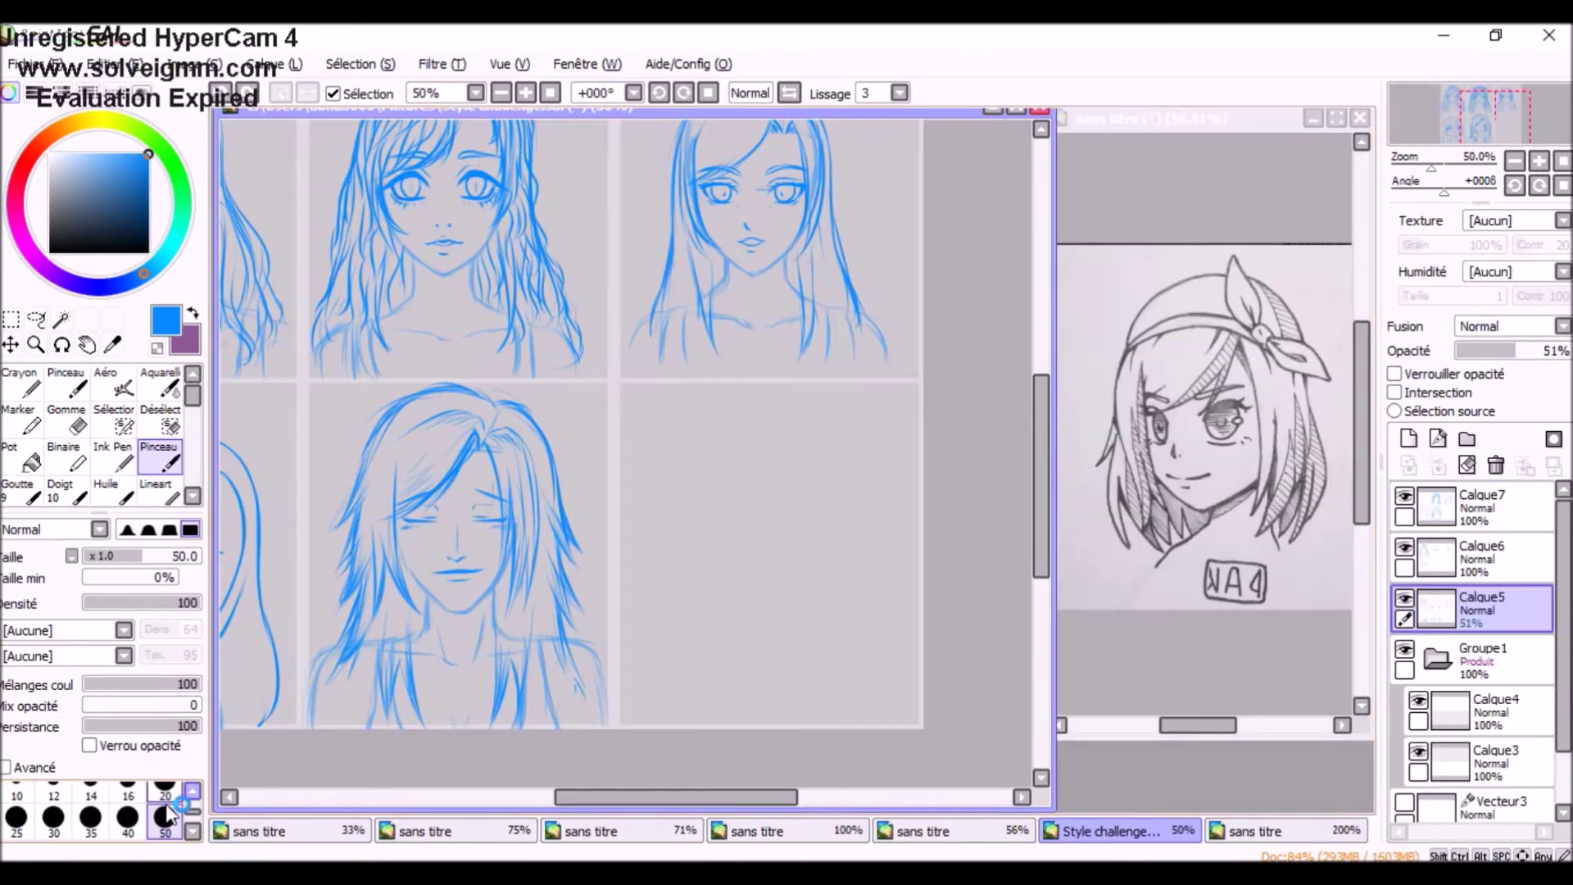
- Set the brush size to 35 and sketch the sixth portrait's head circle, centre line, jaw and neck
left_click(90, 816)
mouse_move(696, 491)
left_mouse_down()
mouse_move(811, 557)
mouse_move(695, 500)
left_mouse_up()
left_click_drag(756, 447, 756, 571)
mouse_move(761, 627)
left_mouse_down()
mouse_move(824, 529)
mouse_move(697, 536)
left_mouse_up()
left_click_drag(800, 624, 801, 651)
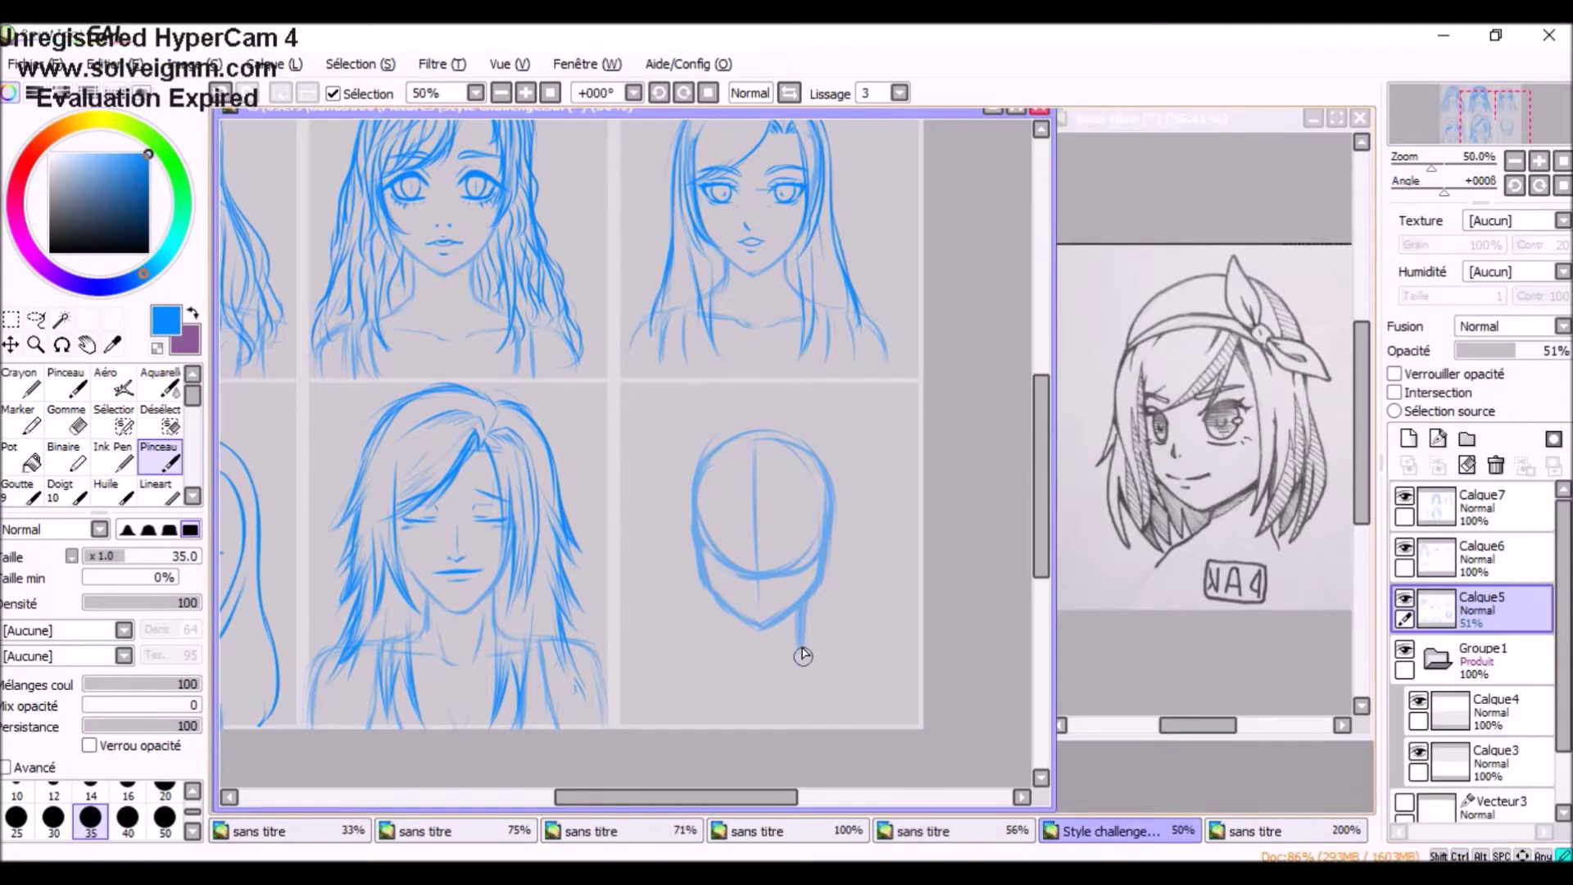
- Draw the sixth face's smiling mouth and small nose on layer Calque6
scroll(807, 608, "up", 2)
left_click_drag(607, 536, 717, 534)
left_click(1146, 119)
key("ctrl+v")
mouse_move(649, 569)
left_mouse_down()
mouse_move(668, 571)
mouse_move(649, 580)
left_mouse_up()
left_click(656, 565)
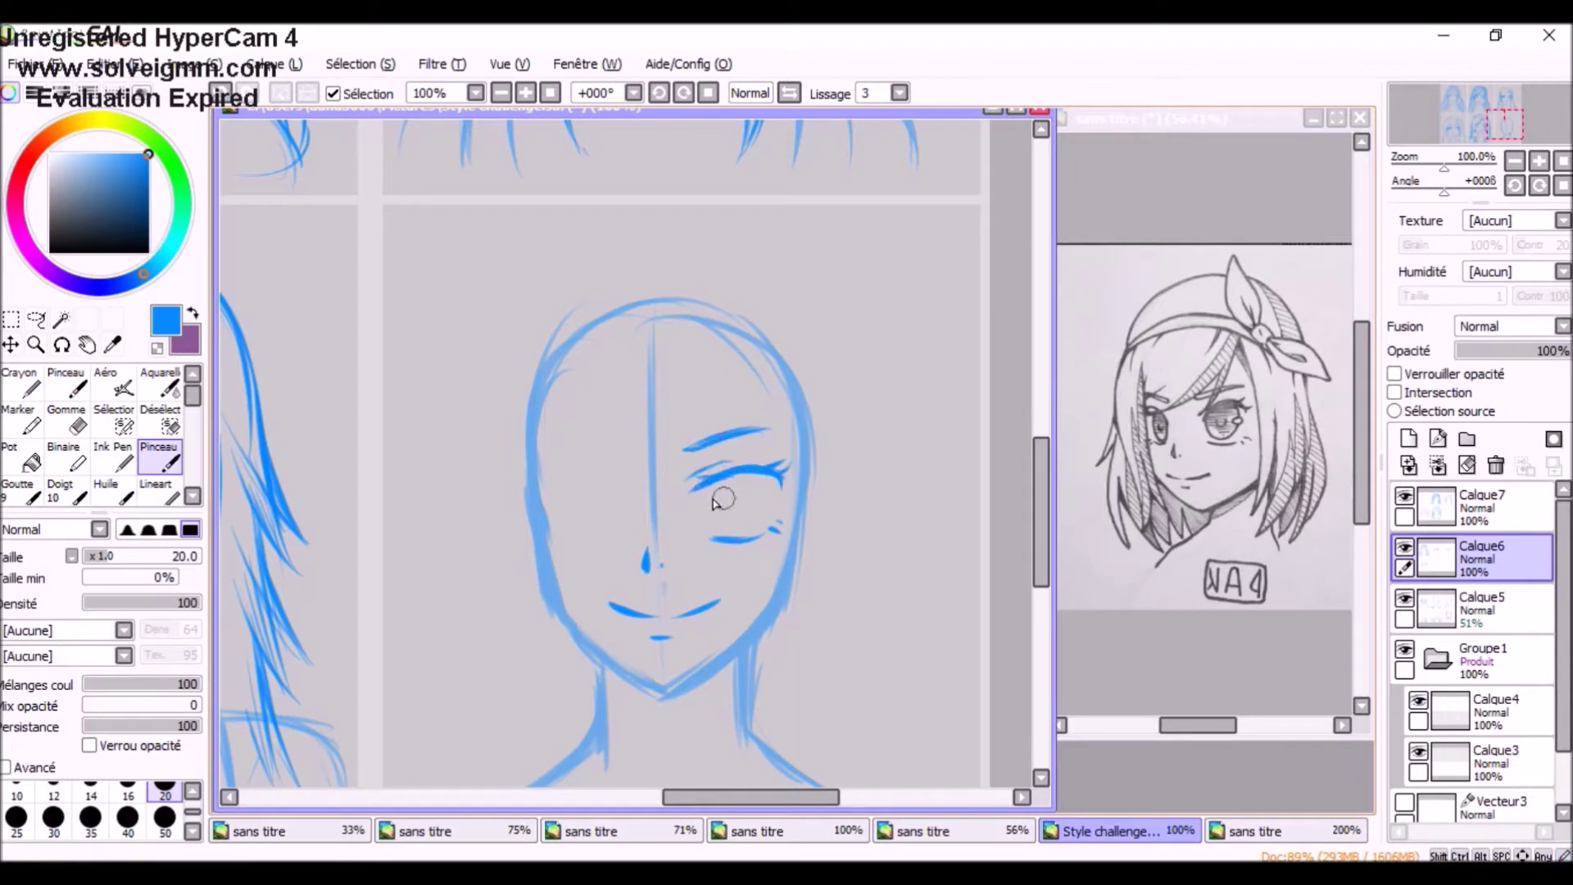
- Draw the sixth face's iris and duplicate the finished eye and eyebrow, mirrored, onto the other half of the face
left_click_drag(759, 487, 714, 503)
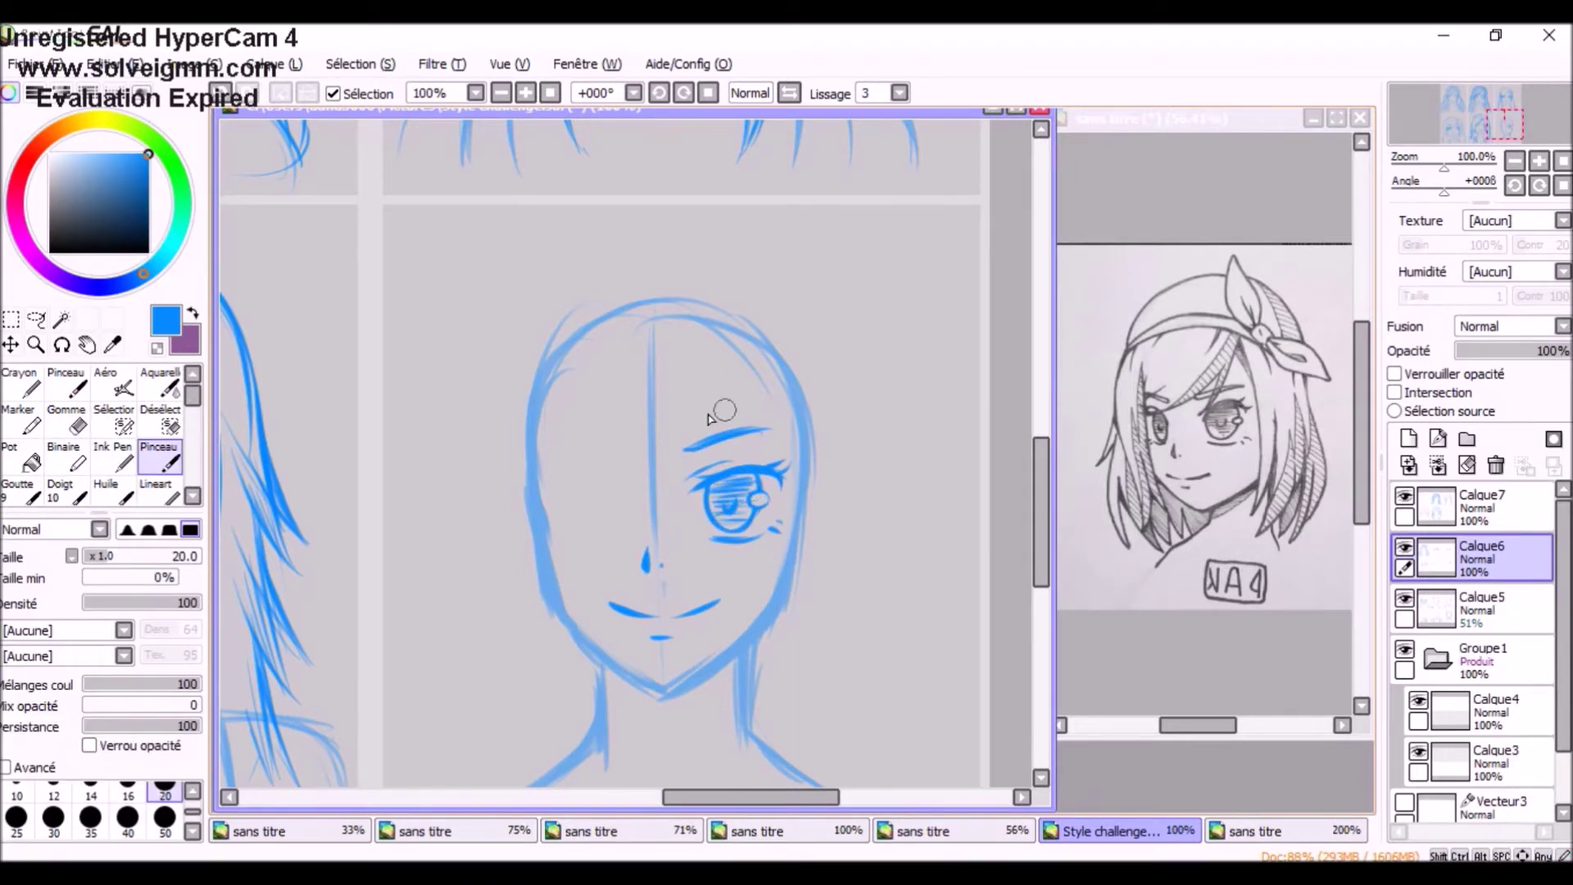
key("ctrl+t")
key("Return")
key("ctrl+c")
key("ctrl+v")
key("ctrl+t")
left_click_drag(729, 438, 622, 441)
key("Return")
key("b")
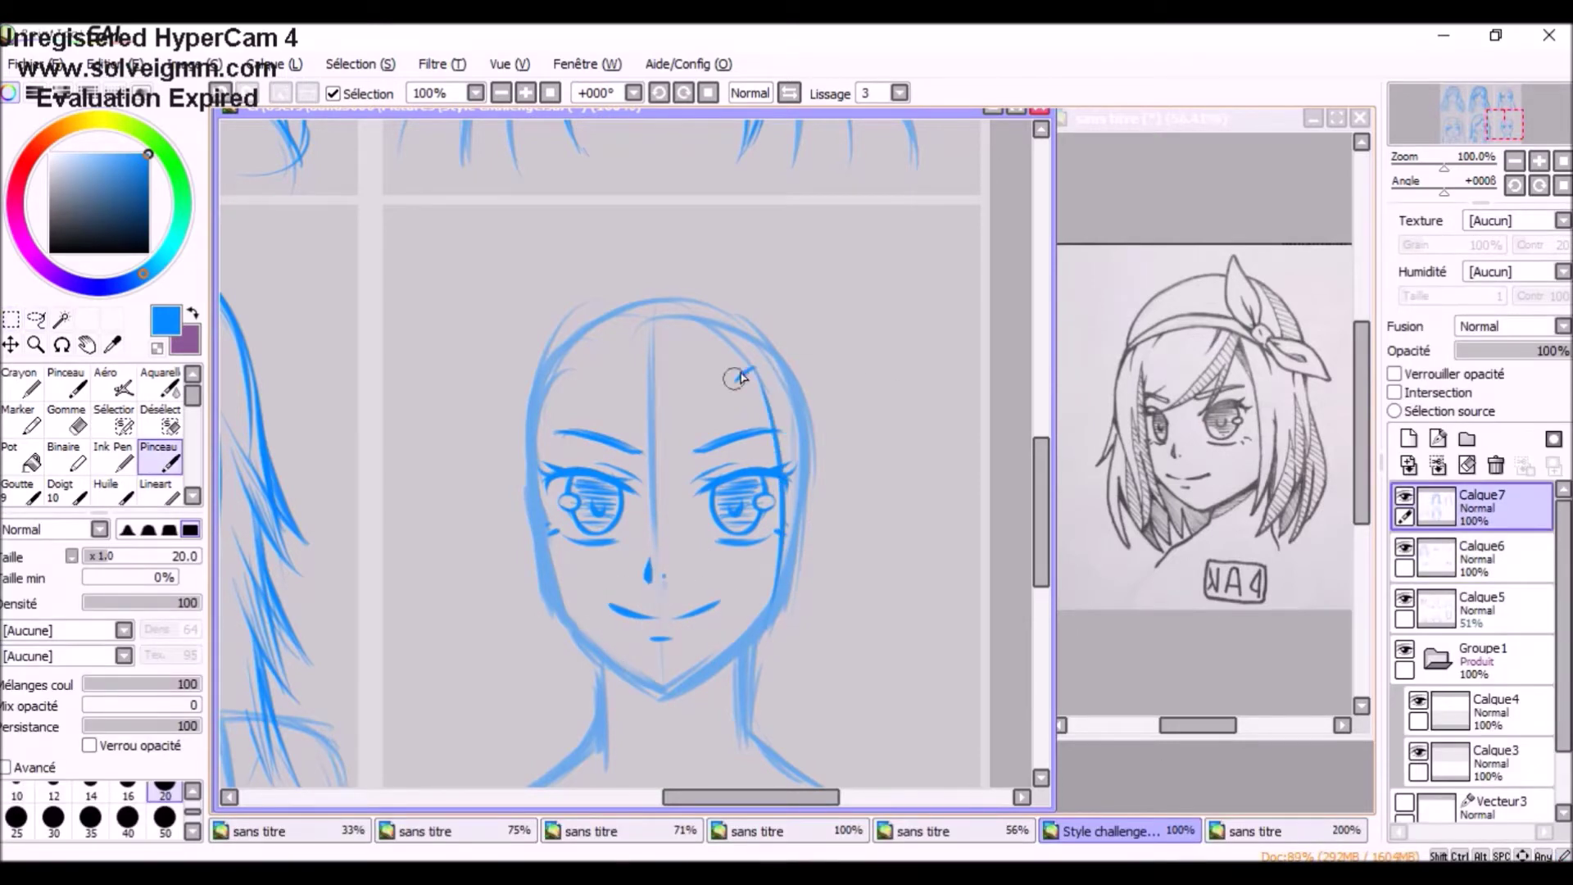
- Sketch the sixth portrait's side-swept fringe, pointed side locks and rounded crown on layer Calque7
scroll(673, 418, "left", 1)
left_click_drag(565, 483, 569, 638)
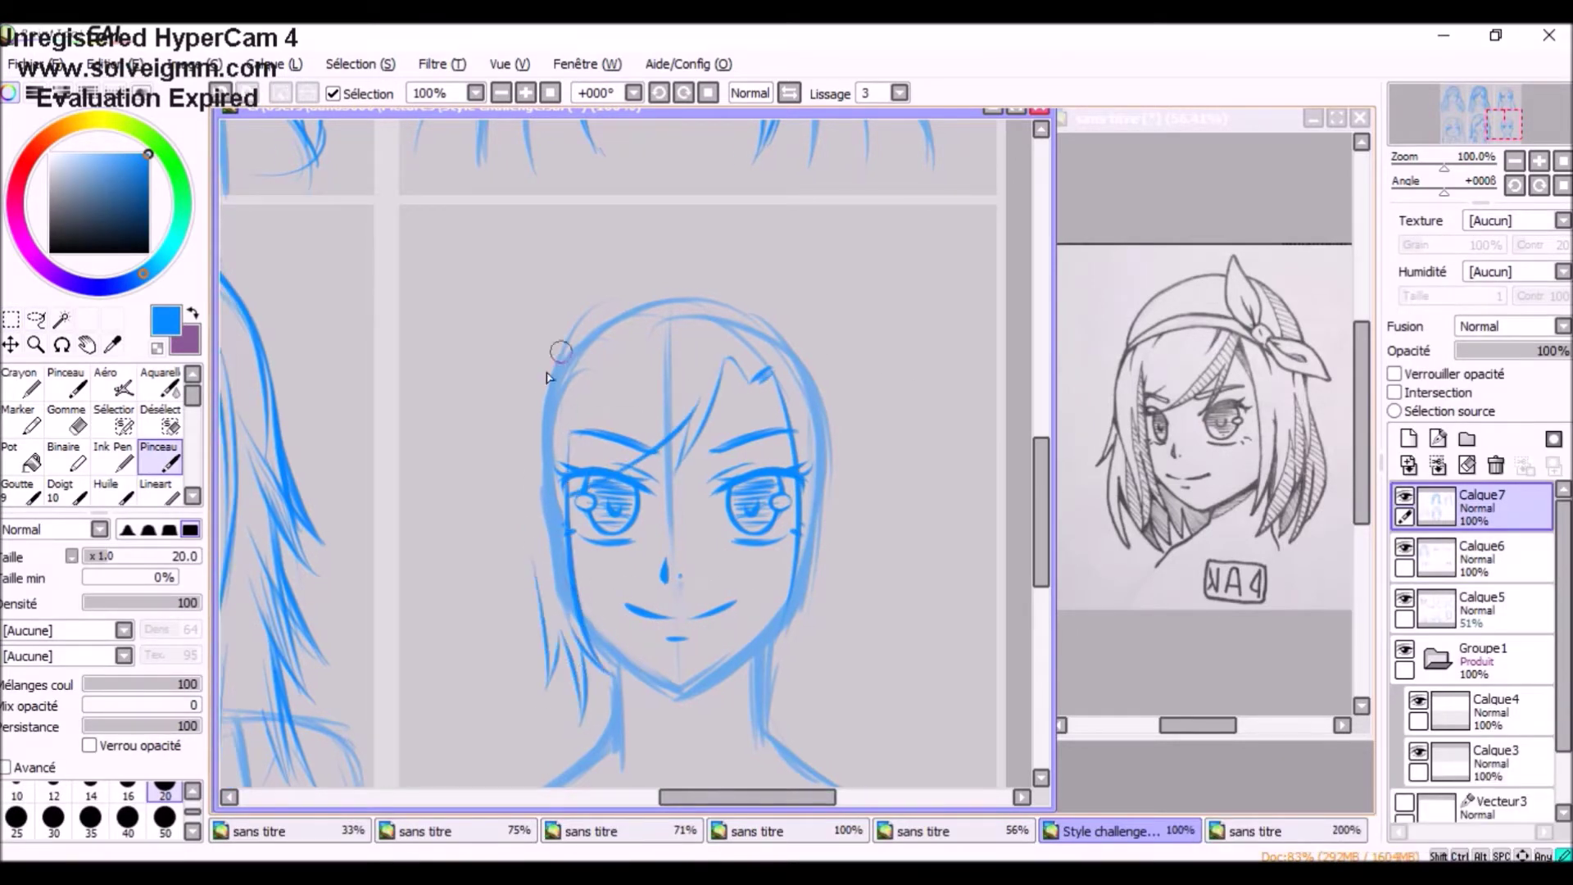
left_click_drag(793, 631, 819, 717)
left_click_drag(807, 361, 823, 615)
left_click_drag(803, 348, 740, 381)
left_click_drag(749, 310, 625, 316)
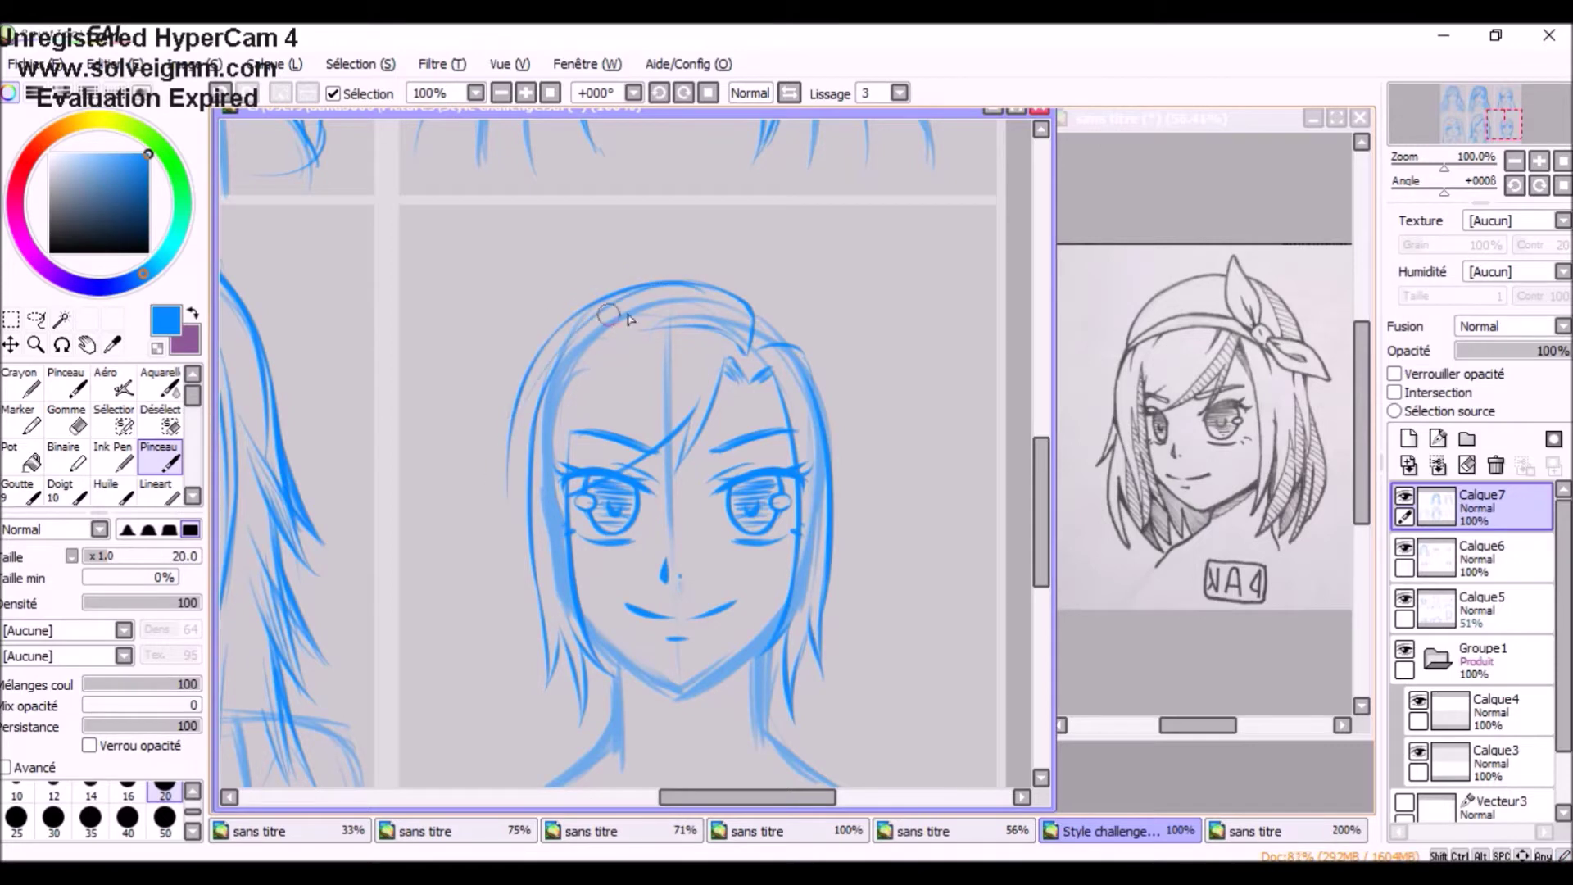
- Sketch the sixth portrait's long outer hair falling past the shoulders on both sides
left_click_drag(525, 393, 491, 647)
scroll(491, 696, "down", 1)
left_click_drag(500, 565, 479, 766)
left_click_drag(762, 238, 893, 737)
- Adjust the sixth portrait's sketch with a transform and erase the construction lines inside the head
key("ctrl+t")
mouse_move(725, 328)
left_mouse_down()
mouse_move(705, 303)
mouse_move(676, 492)
left_mouse_up()
key("Return")
key("e")
left_click_drag(574, 410, 621, 545)
- Add hatching to the sixth portrait's fringe, parting and the hair behind the neck on both sides
key("b")
left_click_drag(738, 266, 639, 385)
left_click_drag(774, 320, 798, 398)
left_click_drag(853, 522, 889, 737)
left_click_drag(857, 622, 807, 721)
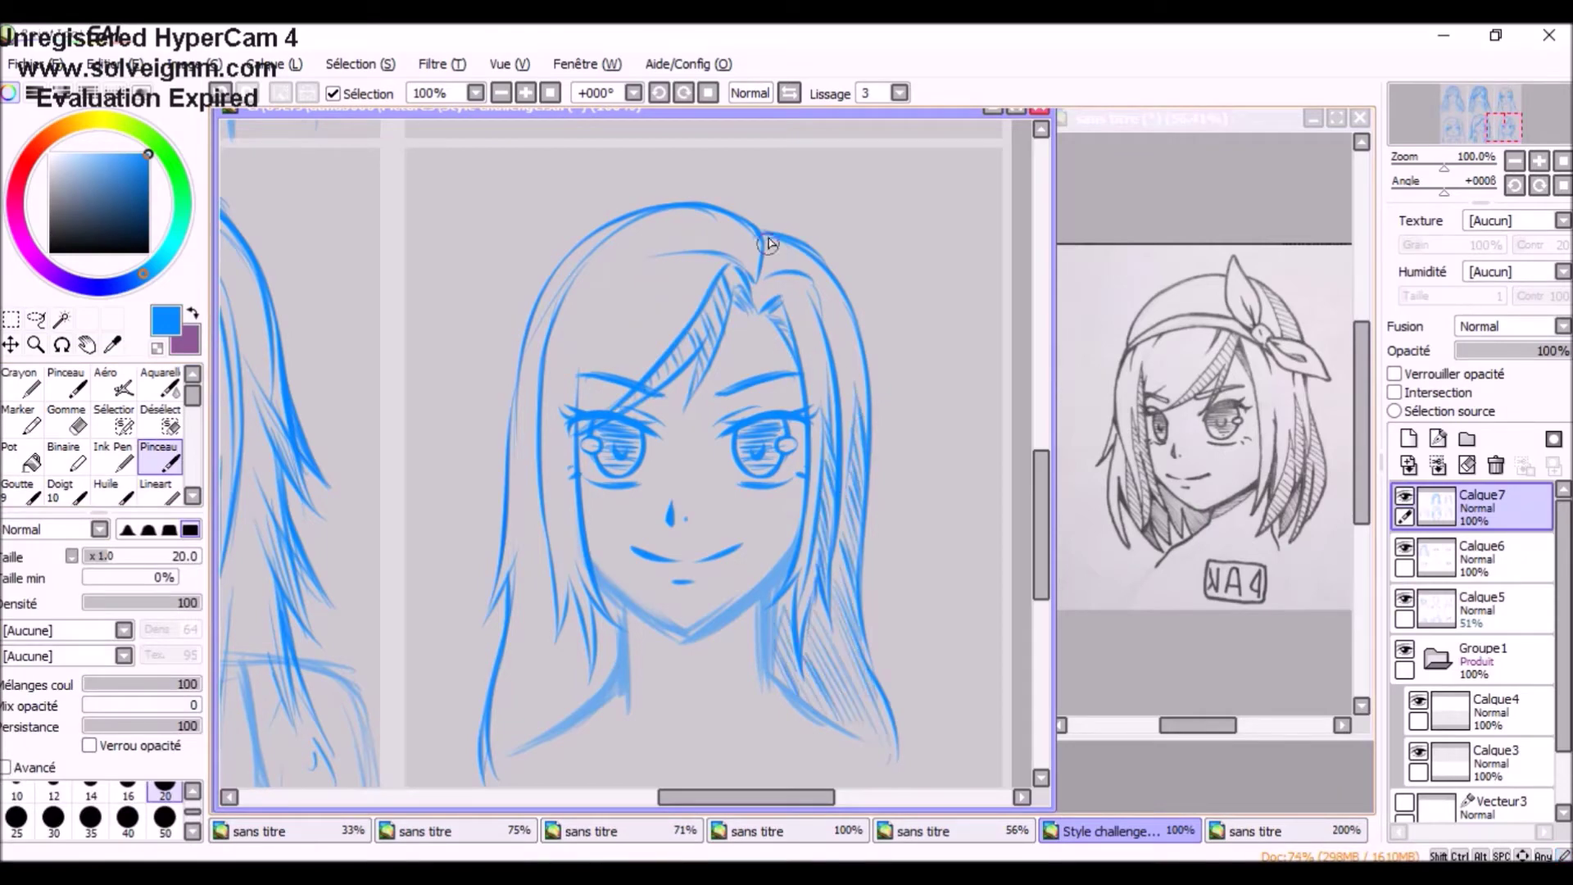
left_click_drag(522, 699, 573, 582)
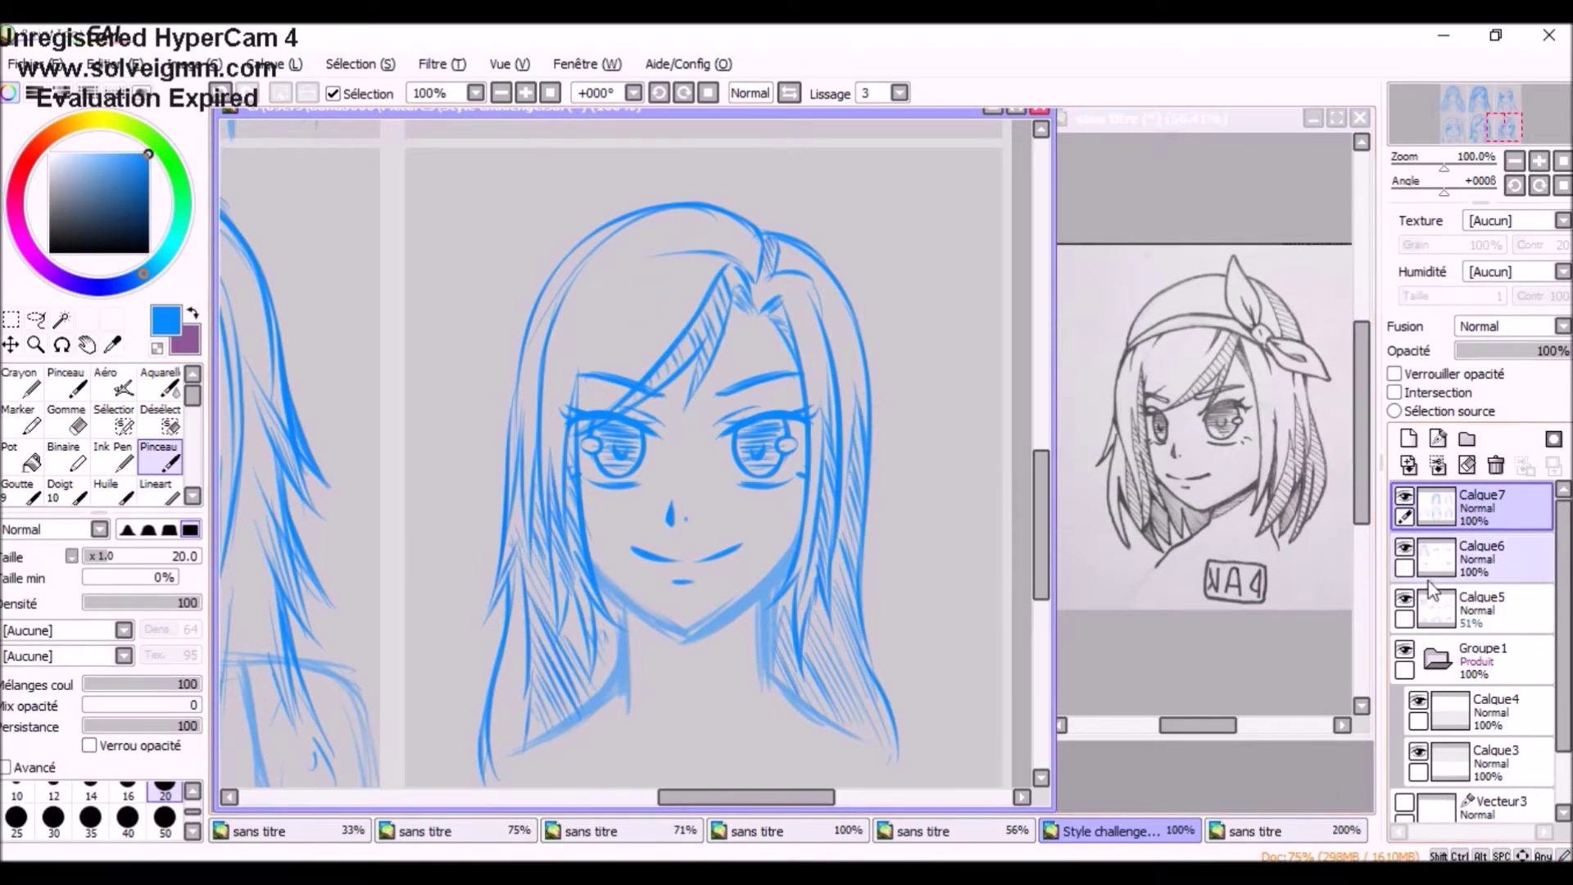
- Adjust the sixth portrait's face on layer Calque6 with a transform
left_click(1483, 557)
key("ctrl+t")
key("Return")
scroll(785, 340, "down", 4)
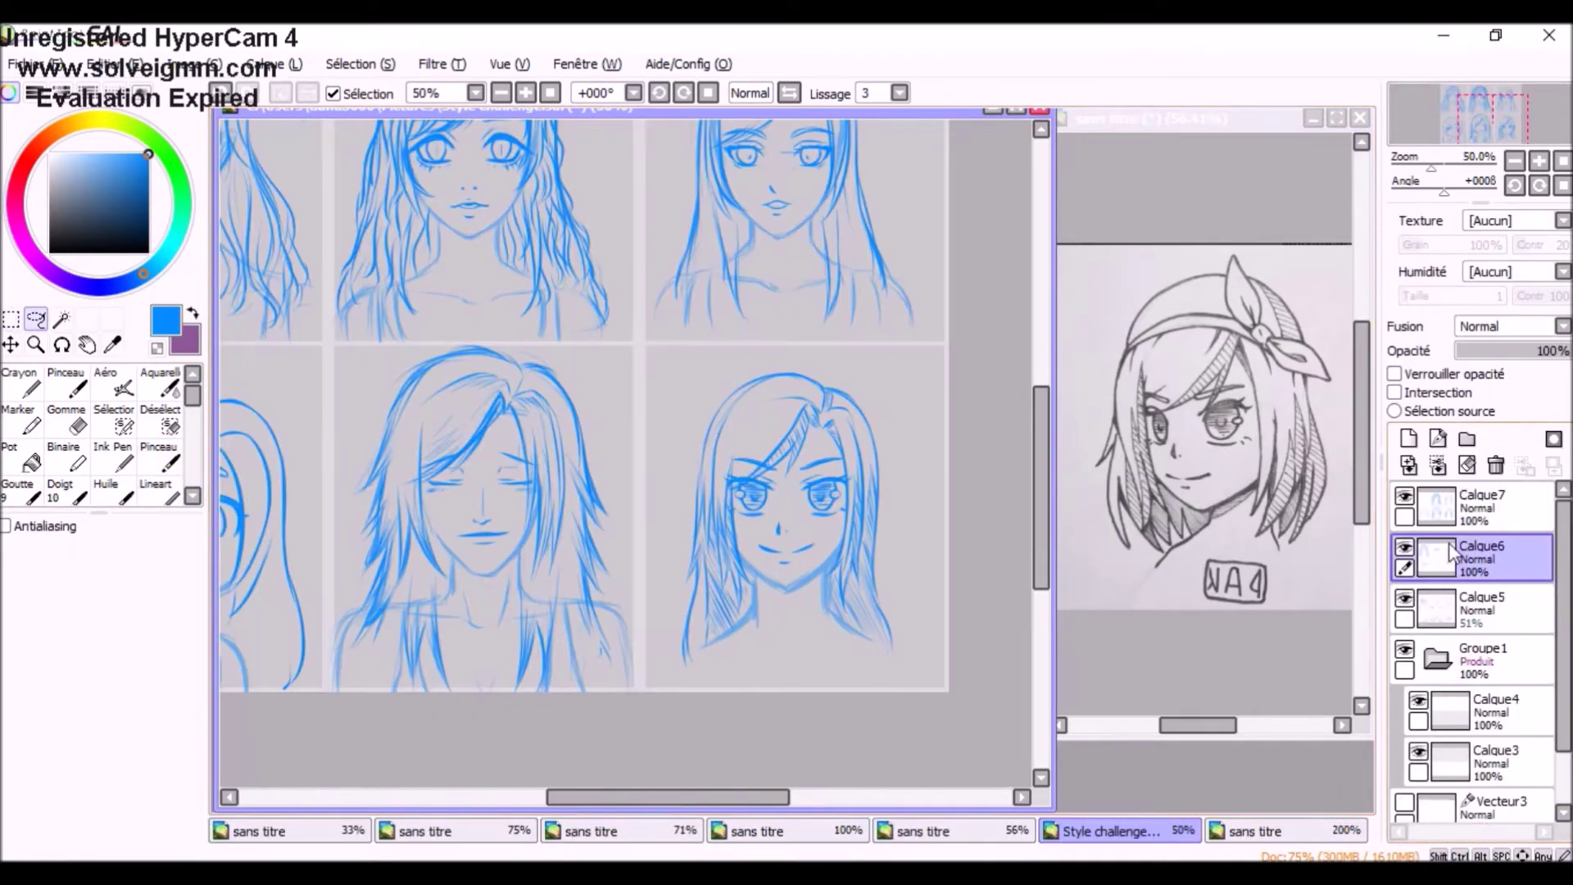
- Ink the first portrait's fringe, curled side strands and jaw in black on layer Calque6 with brush size 12
key("b")
mouse_move(667, 193)
left_mouse_down()
mouse_move(727, 341)
mouse_move(721, 459)
left_mouse_up()
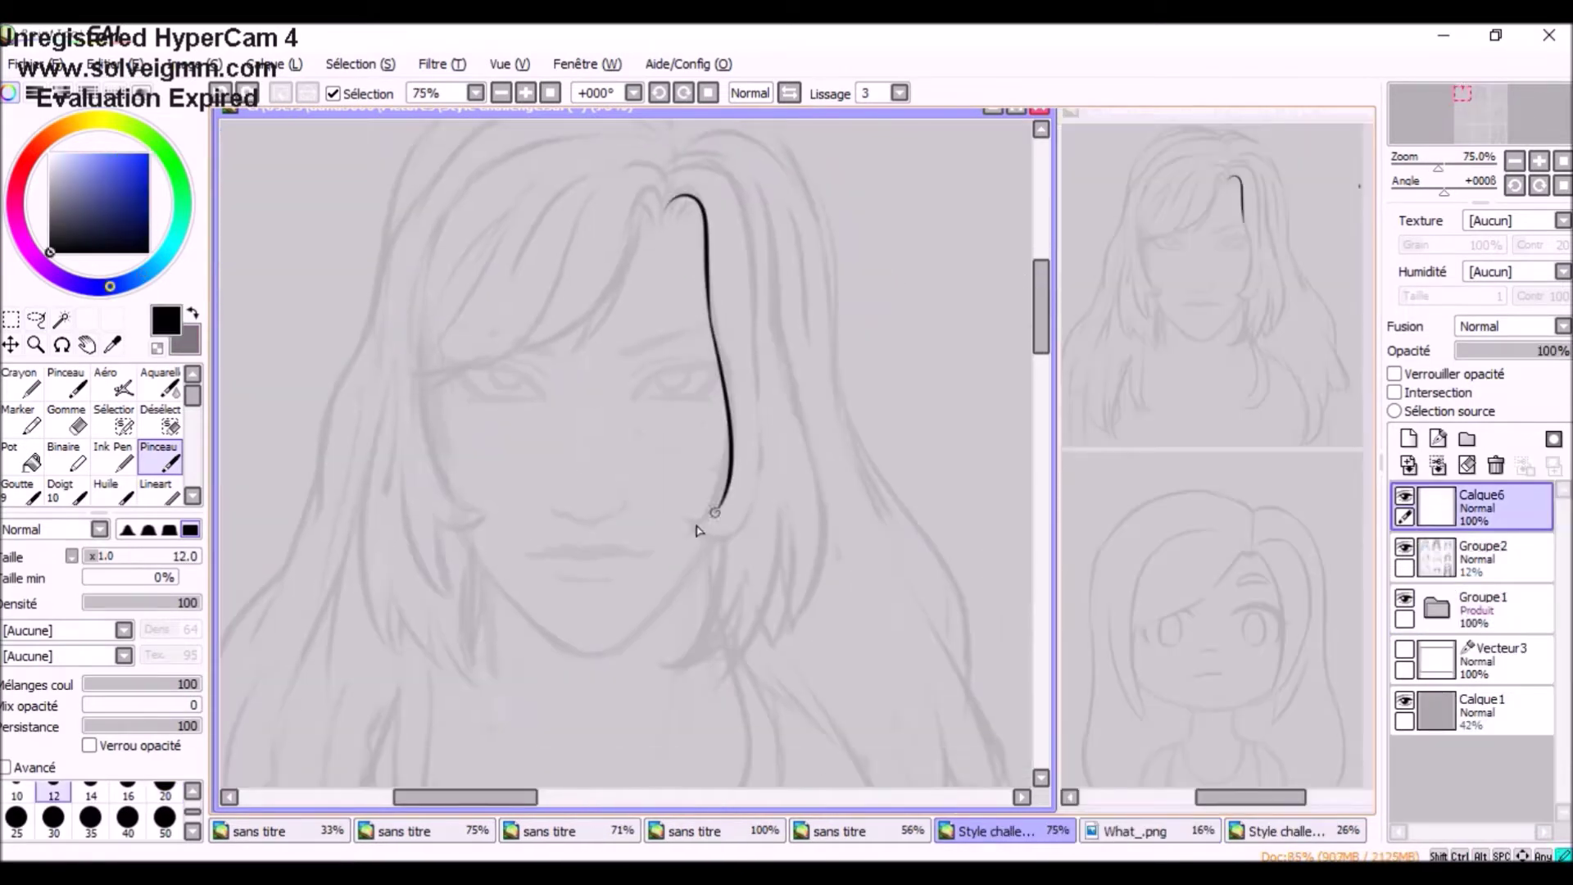
left_click_drag(642, 232, 573, 353)
left_click_drag(426, 409, 491, 541)
scroll(440, 564, "down", 2)
left_click_drag(426, 459, 573, 459)
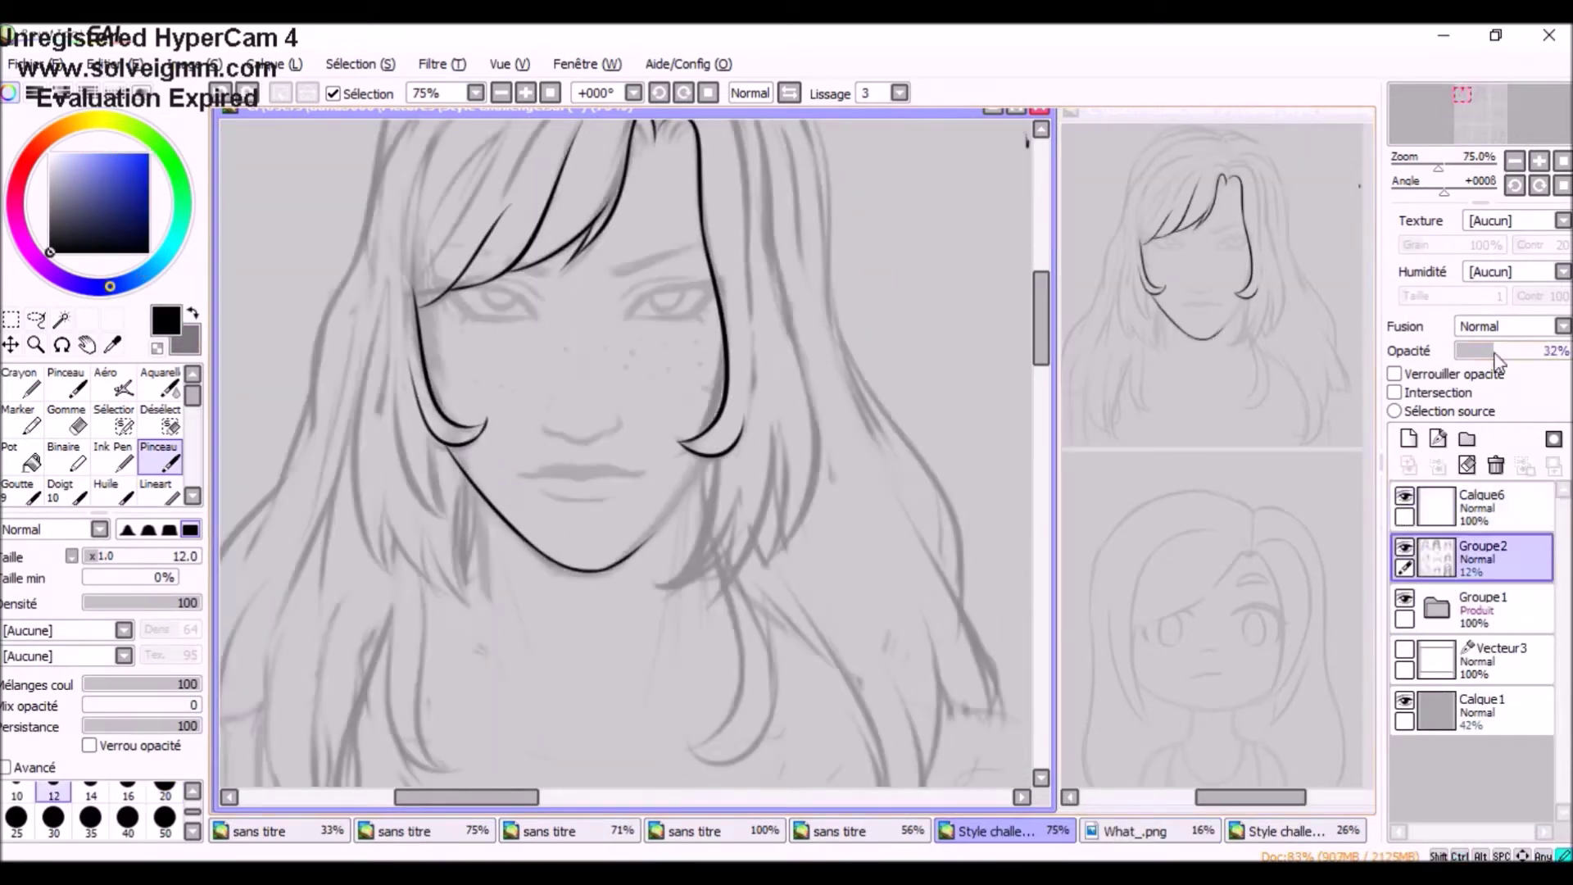
- Set the sketch group Groupe2 to 26% opacity and ink the first portrait's face-framing hair locks on Calque6
key("e")
scroll(573, 492, "up", 4)
left_click(159, 455)
scroll(574, 410, "down", 4)
mouse_move(639, 201)
left_mouse_down()
mouse_move(677, 245)
mouse_move(706, 501)
left_mouse_up()
scroll(765, 246, "down", 2)
mouse_move(603, 223)
left_mouse_down()
mouse_move(758, 285)
mouse_move(609, 337)
left_mouse_up()
mouse_move(590, 508)
left_mouse_down()
mouse_move(635, 442)
mouse_move(635, 524)
left_mouse_up()
- Ink the first portrait's crown strands, parting and long outer hair contour
left_click_drag(772, 225, 701, 274)
mouse_move(806, 225)
left_mouse_down()
mouse_move(878, 474)
mouse_move(737, 328)
left_mouse_up()
left_click_drag(660, 385, 811, 336)
left_click_drag(606, 410, 762, 295)
left_click_drag(765, 256, 637, 557)
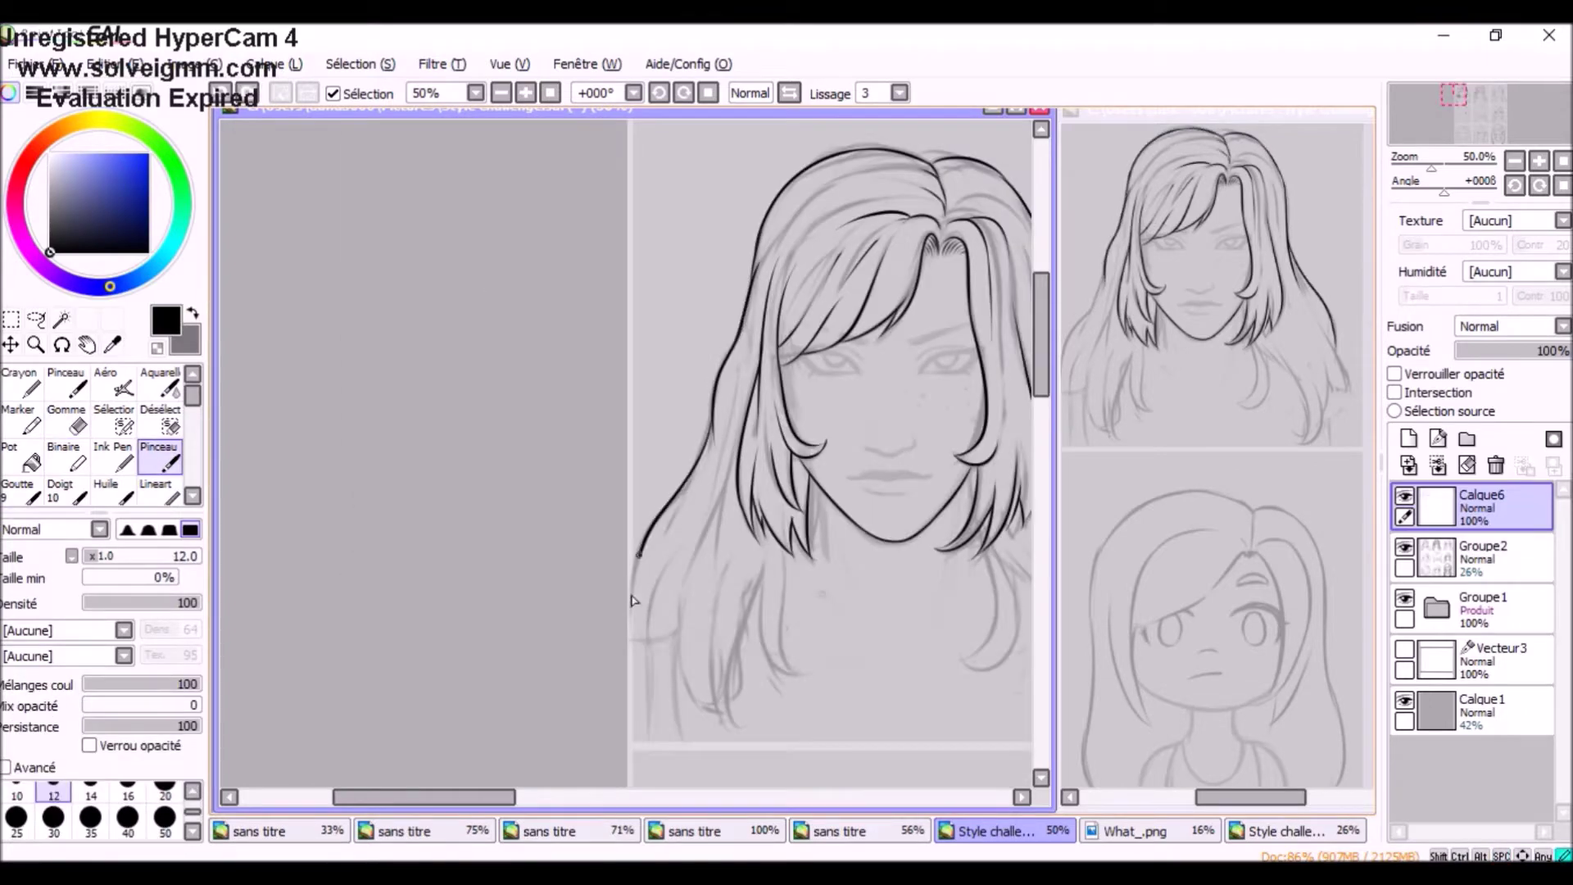
- Ink the first portrait's neck and the long strands hanging behind the face-framing locks
scroll(631, 601, "up", 2)
left_click_drag(738, 410, 801, 502)
scroll(708, 472, "down", 1)
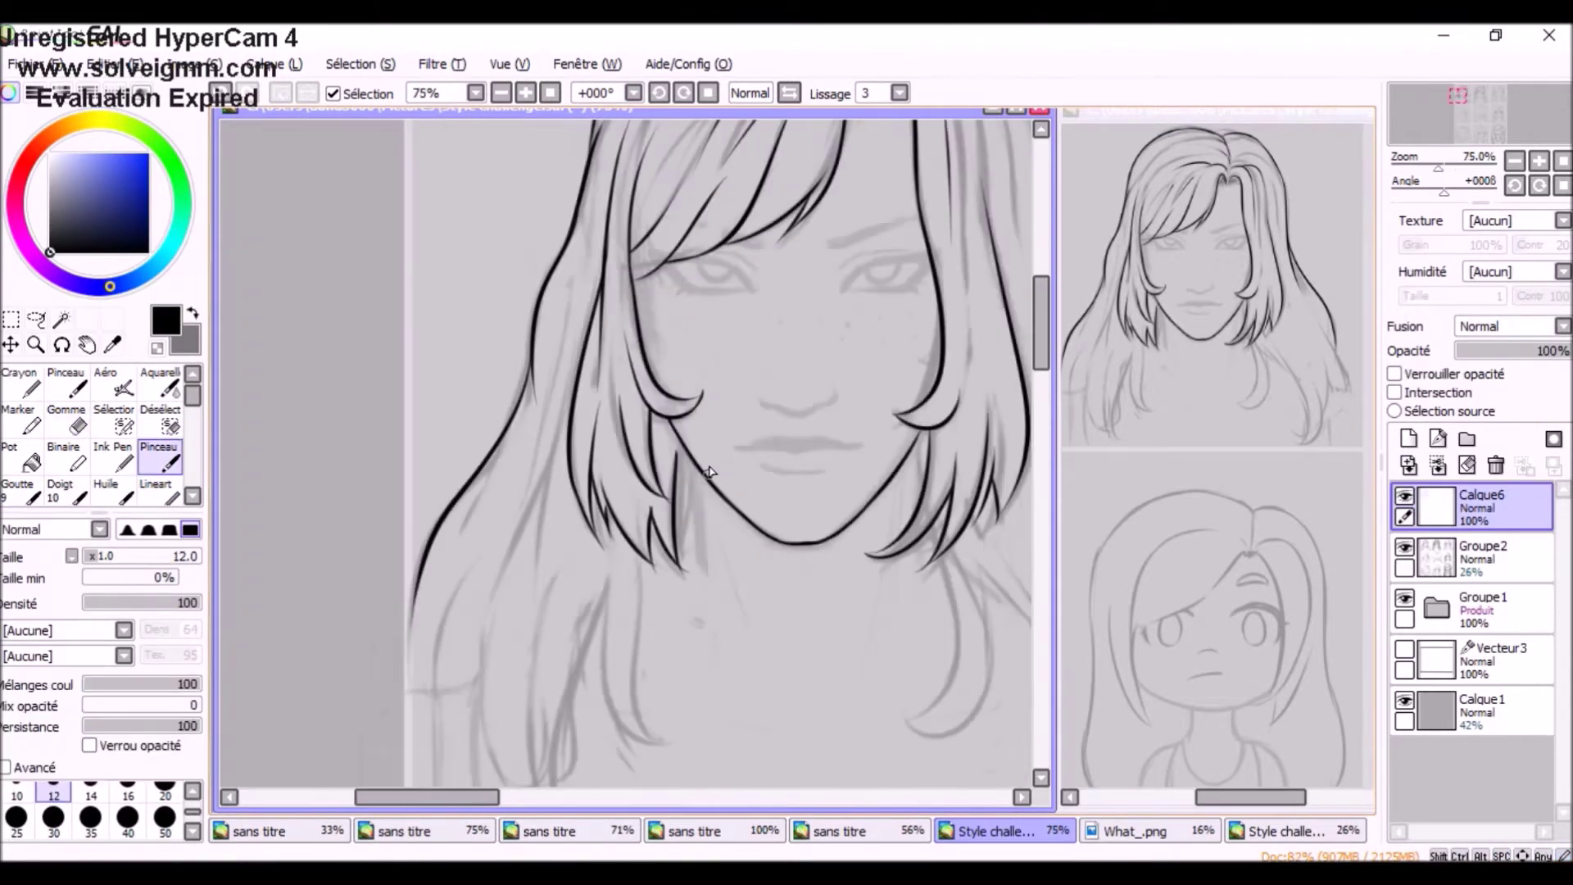
left_click_drag(709, 472, 819, 340)
left_click_drag(673, 519, 583, 543)
left_click_drag(508, 361, 541, 487)
- Ink the first portrait's curled hair ends, collarbones and shoulders
left_click_drag(664, 368, 627, 525)
mouse_move(713, 344)
left_mouse_down()
mouse_move(683, 491)
mouse_move(762, 368)
left_mouse_up()
scroll(823, 393, "down", 2)
left_click_drag(868, 344, 906, 604)
scroll(498, 450, "down", 1)
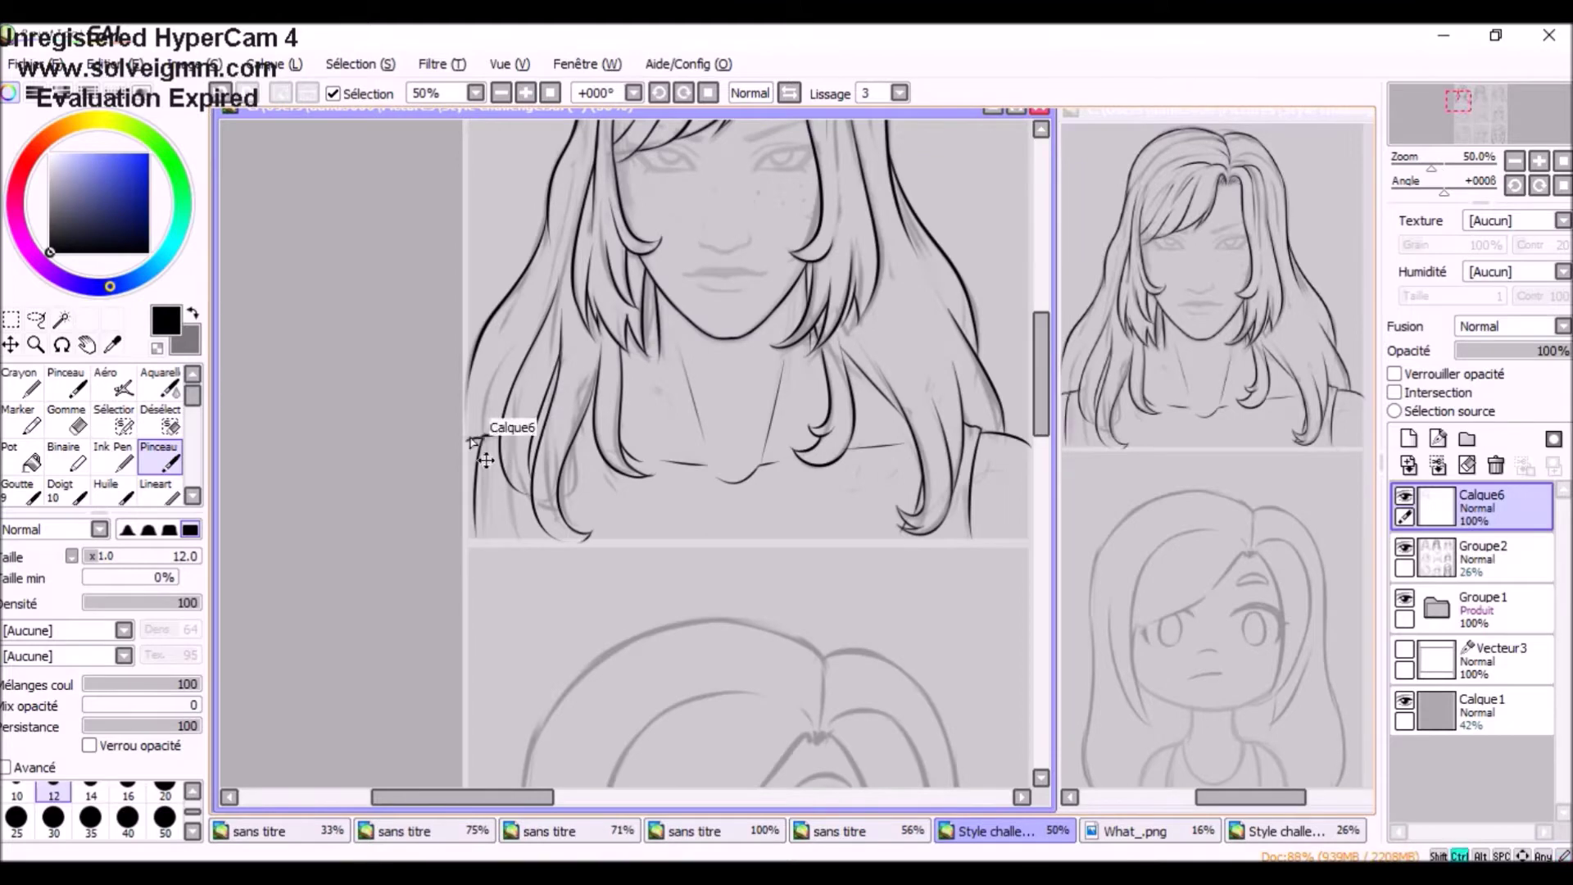
- Create a new layer above Calque6 and ink the first portrait's lips and nose on it
scroll(615, 410, "up", 3)
key("ctrl+shift+n")
mouse_move(635, 410)
left_mouse_down()
mouse_move(794, 395)
mouse_move(700, 385)
left_mouse_up()
left_click_drag(716, 400, 844, 397)
mouse_move(680, 385)
left_mouse_down()
mouse_move(761, 387)
mouse_move(748, 407)
left_mouse_up()
scroll(748, 407, "up", 5)
scroll(748, 407, "right", 3)
left_click_drag(520, 483, 551, 501)
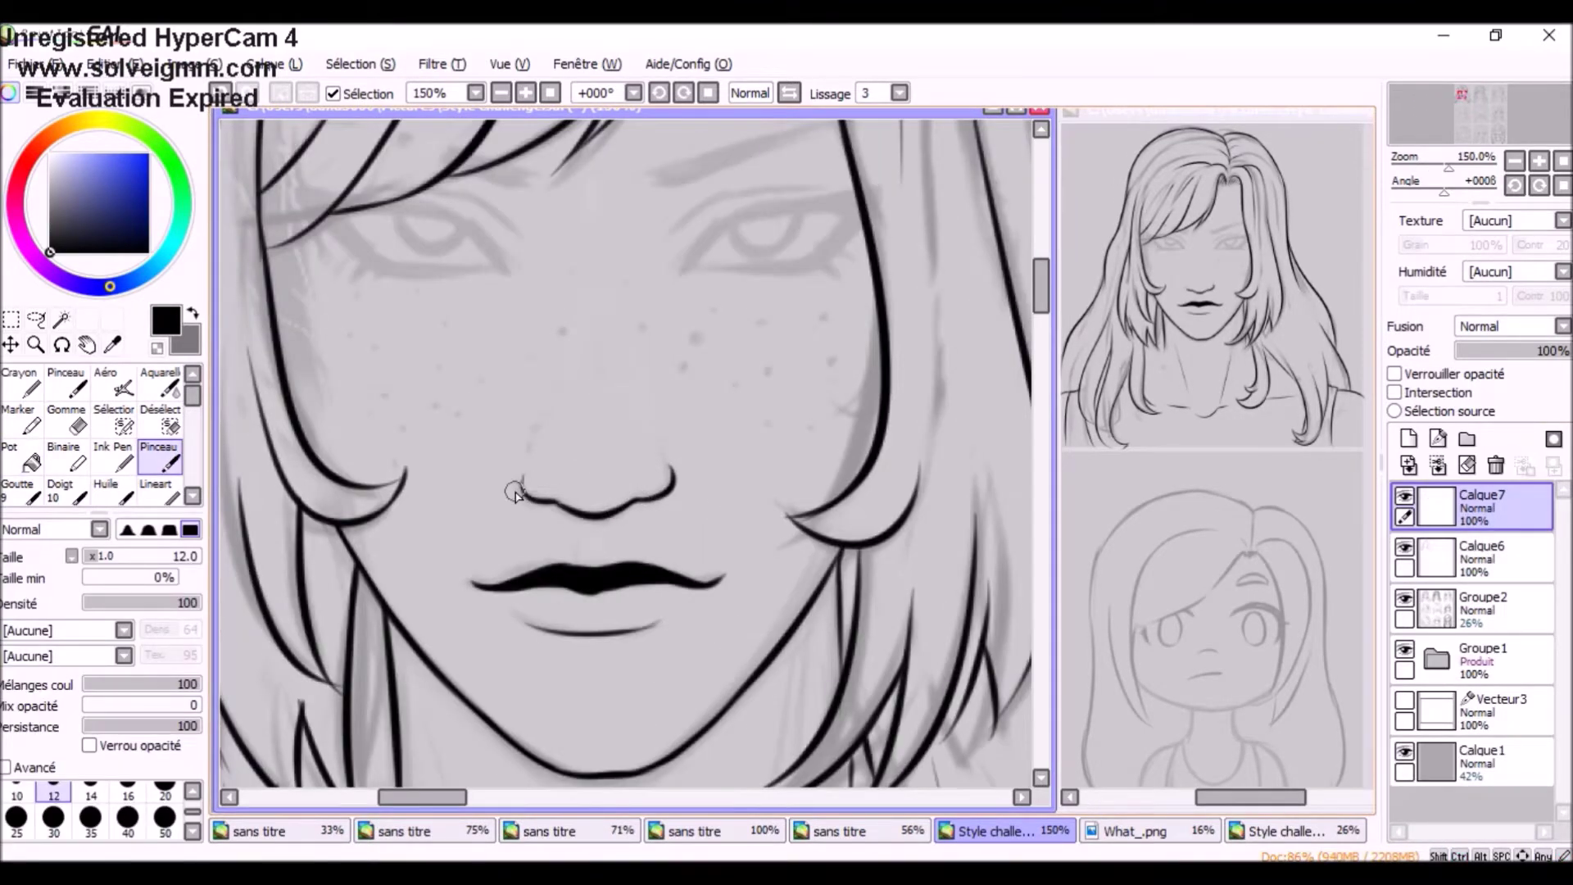
- Ink the first portrait's narrow eyes and slanted eyebrows on layer Calque7
scroll(514, 492, "up", 5)
scroll(515, 492, "right", 2)
left_click_drag(684, 425, 803, 398)
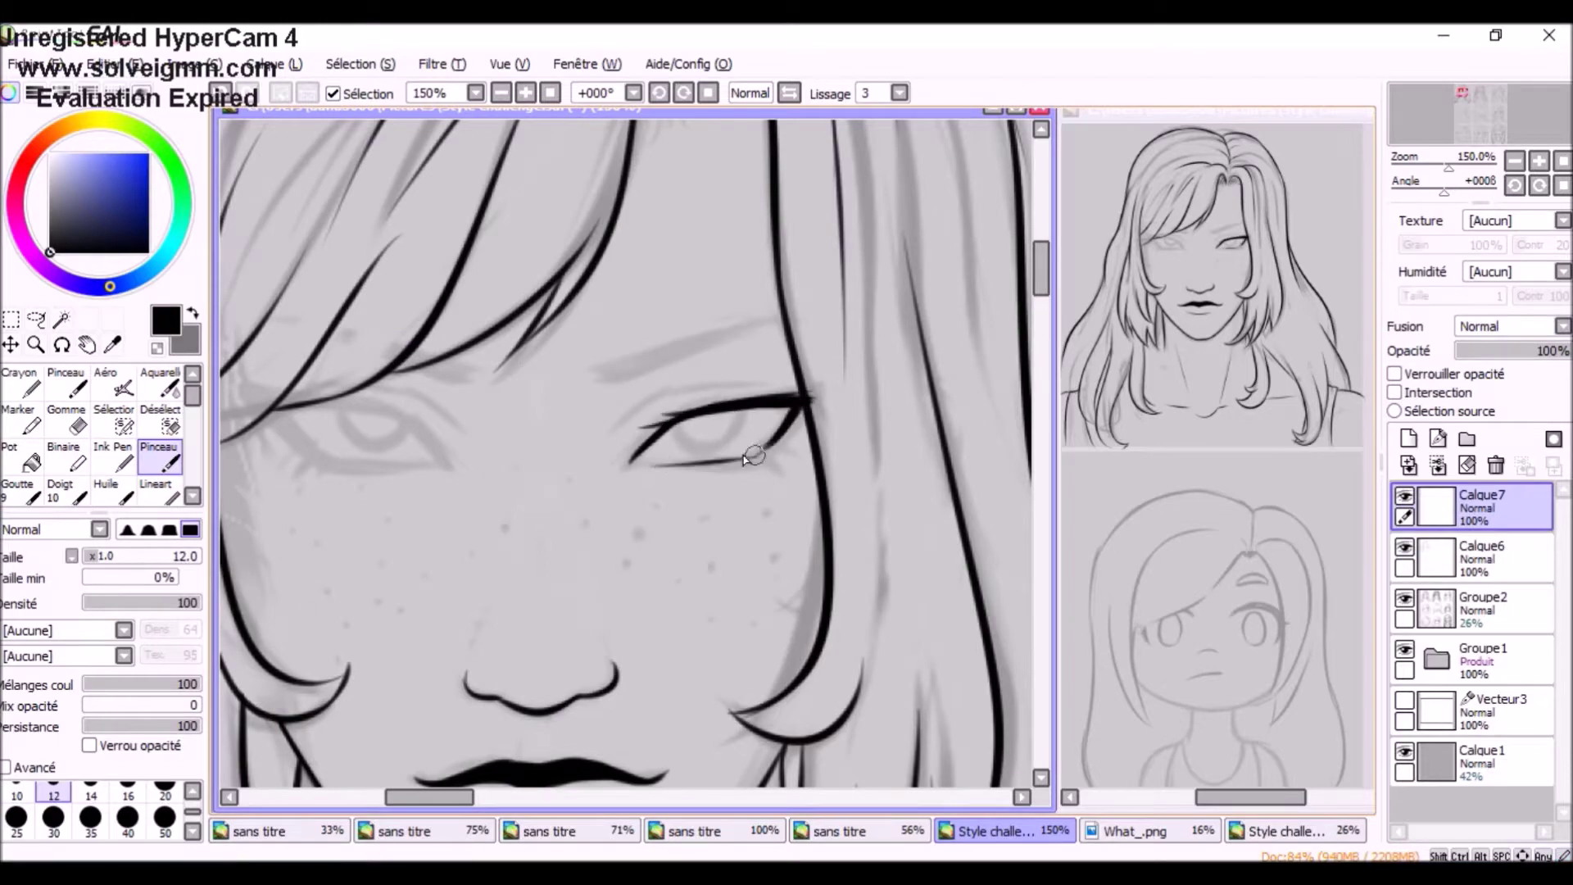
left_click_drag(597, 372, 782, 318)
scroll(738, 409, "left", 2)
scroll(963, 439, "down", 1)
key("l")
key("n")
- Dot freckles across the first portrait's cheeks and nose
scroll(963, 438, "right", 2)
scroll(962, 439, "down", 1)
left_click(680, 408)
left_click(670, 426)
left_click(661, 446)
- Ink the first chibi's face contour, fringe, side locks, neck and outer hair on layer Calque6
scroll(452, 431, "down", 3)
key("b")
scroll(622, 475, "up", 2)
scroll(792, 514, "down", 3)
left_click_drag(692, 576, 665, 610)
mouse_move(632, 328)
left_mouse_down()
mouse_move(450, 439)
mouse_move(429, 472)
left_mouse_up()
left_click_drag(432, 479, 463, 652)
left_click_drag(380, 418, 457, 631)
left_click_drag(737, 332, 750, 480)
scroll(631, 298, "down", 2)
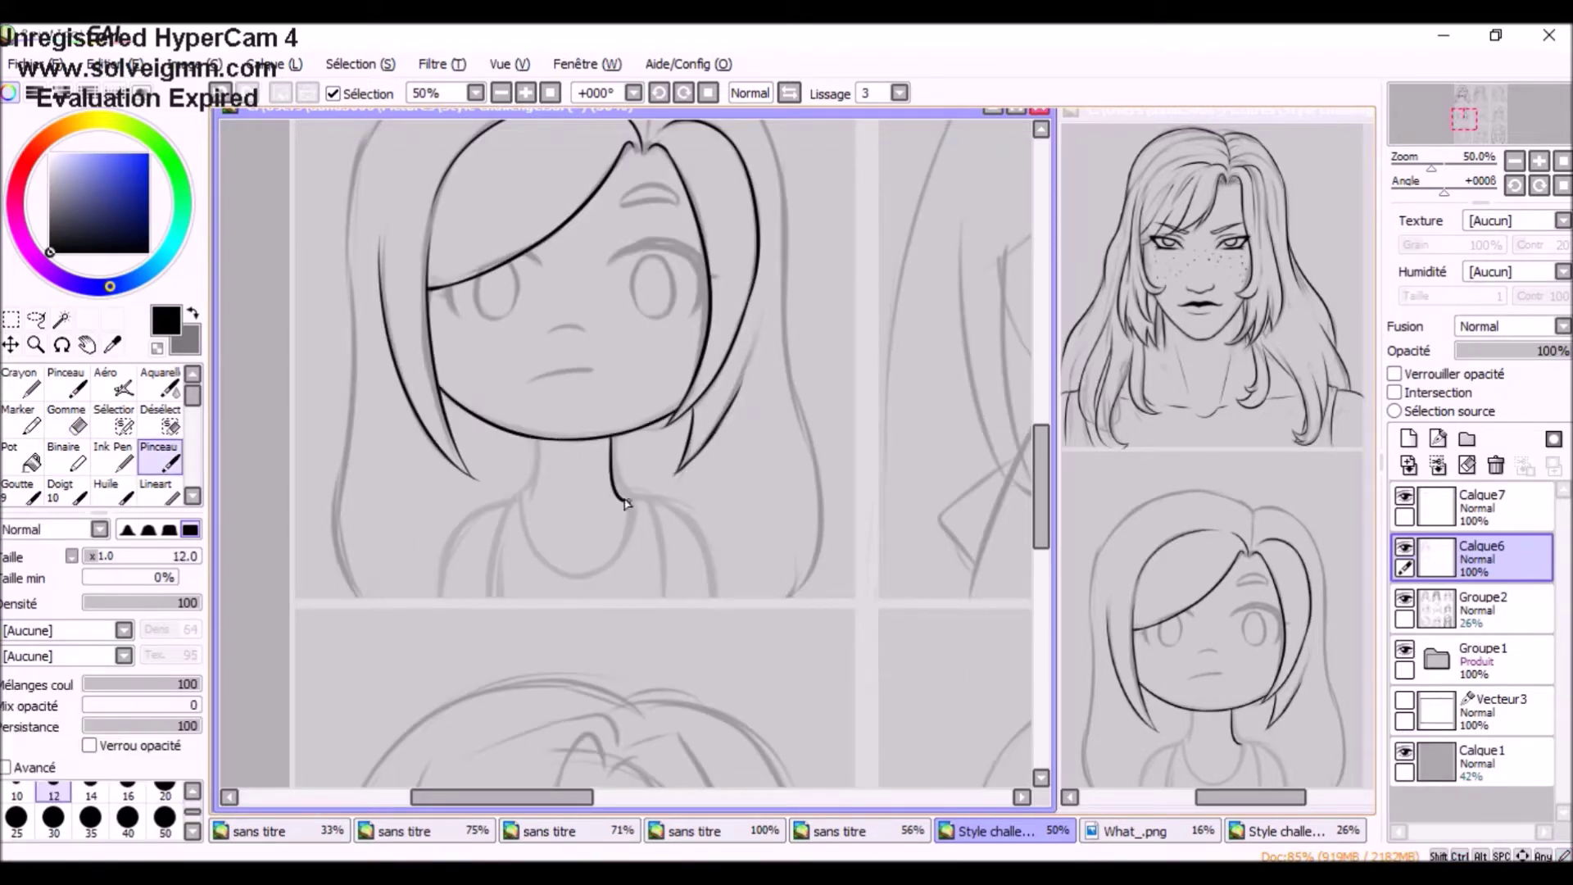
scroll(502, 544, "up", 2)
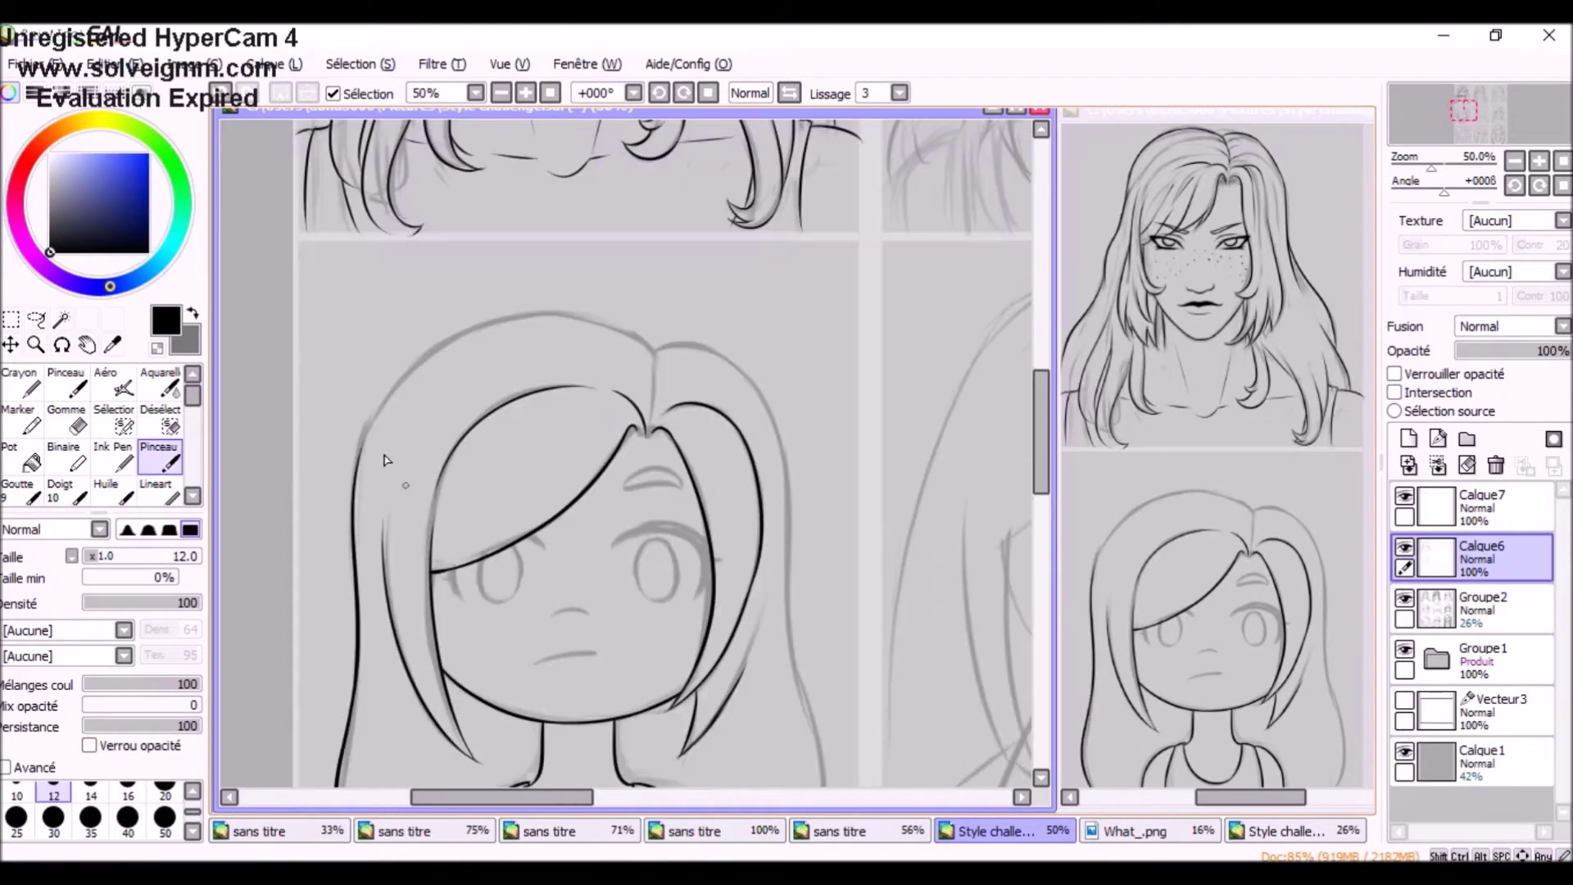
scroll(503, 544, "up", 2)
- Ink the first chibi's facial features on layer Calque7
left_click(1482, 504)
left_click_drag(655, 285, 682, 318)
scroll(682, 305, "down", 2)
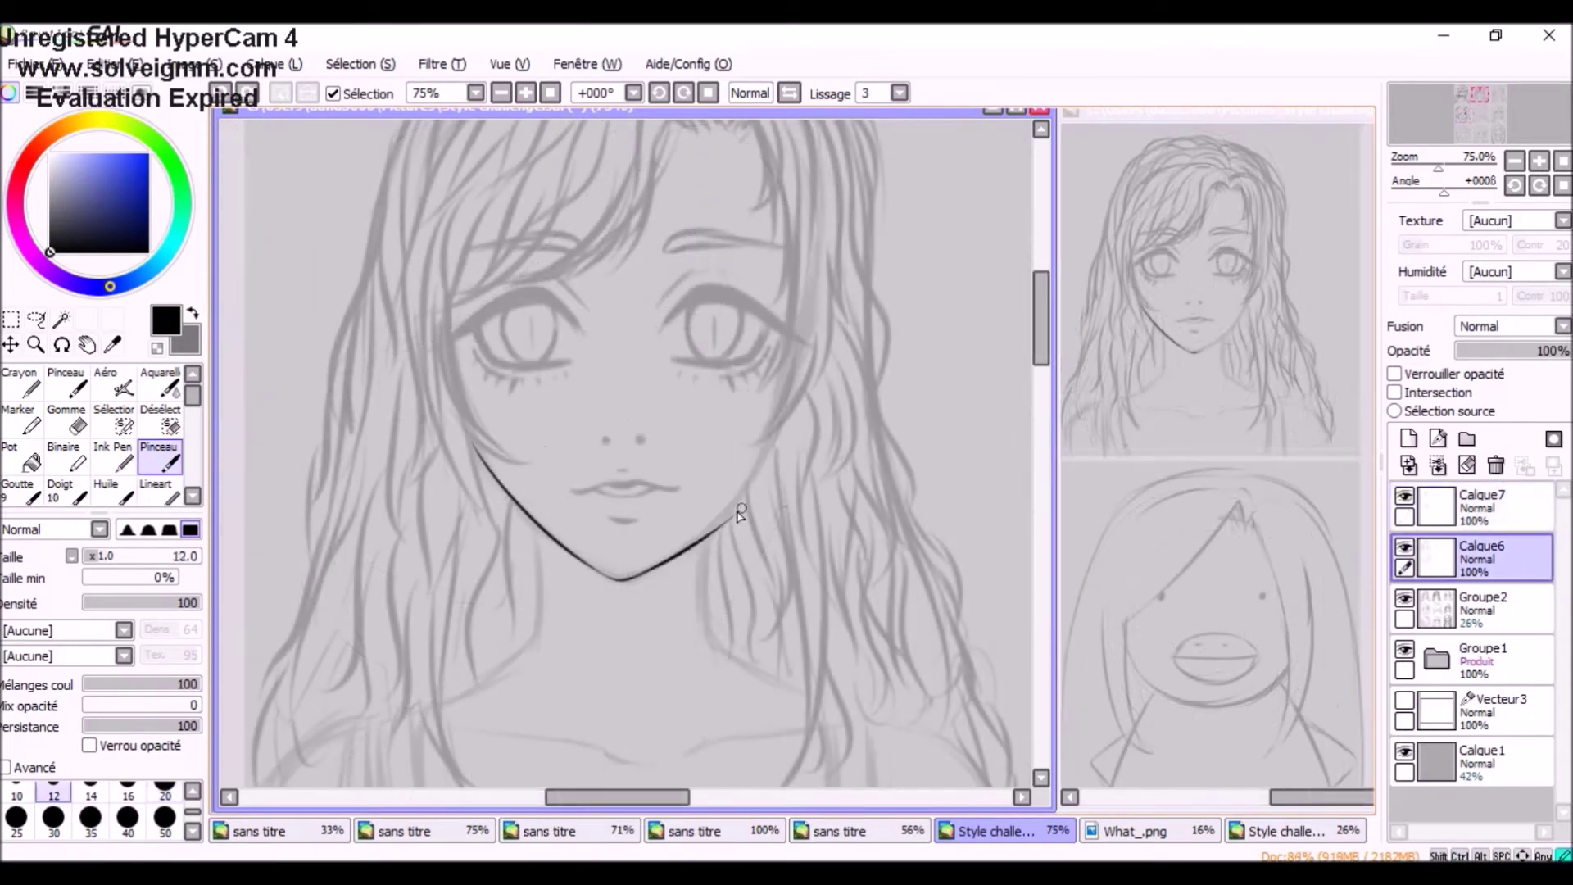
- Ink the wavy-haired portrait's jaw and neck on layer Calque6
scroll(492, 492, "up", 2)
left_click_drag(719, 421, 544, 579)
scroll(492, 492, "down", 2)
scroll(426, 487, "up", 2)
scroll(427, 488, "down", 3)
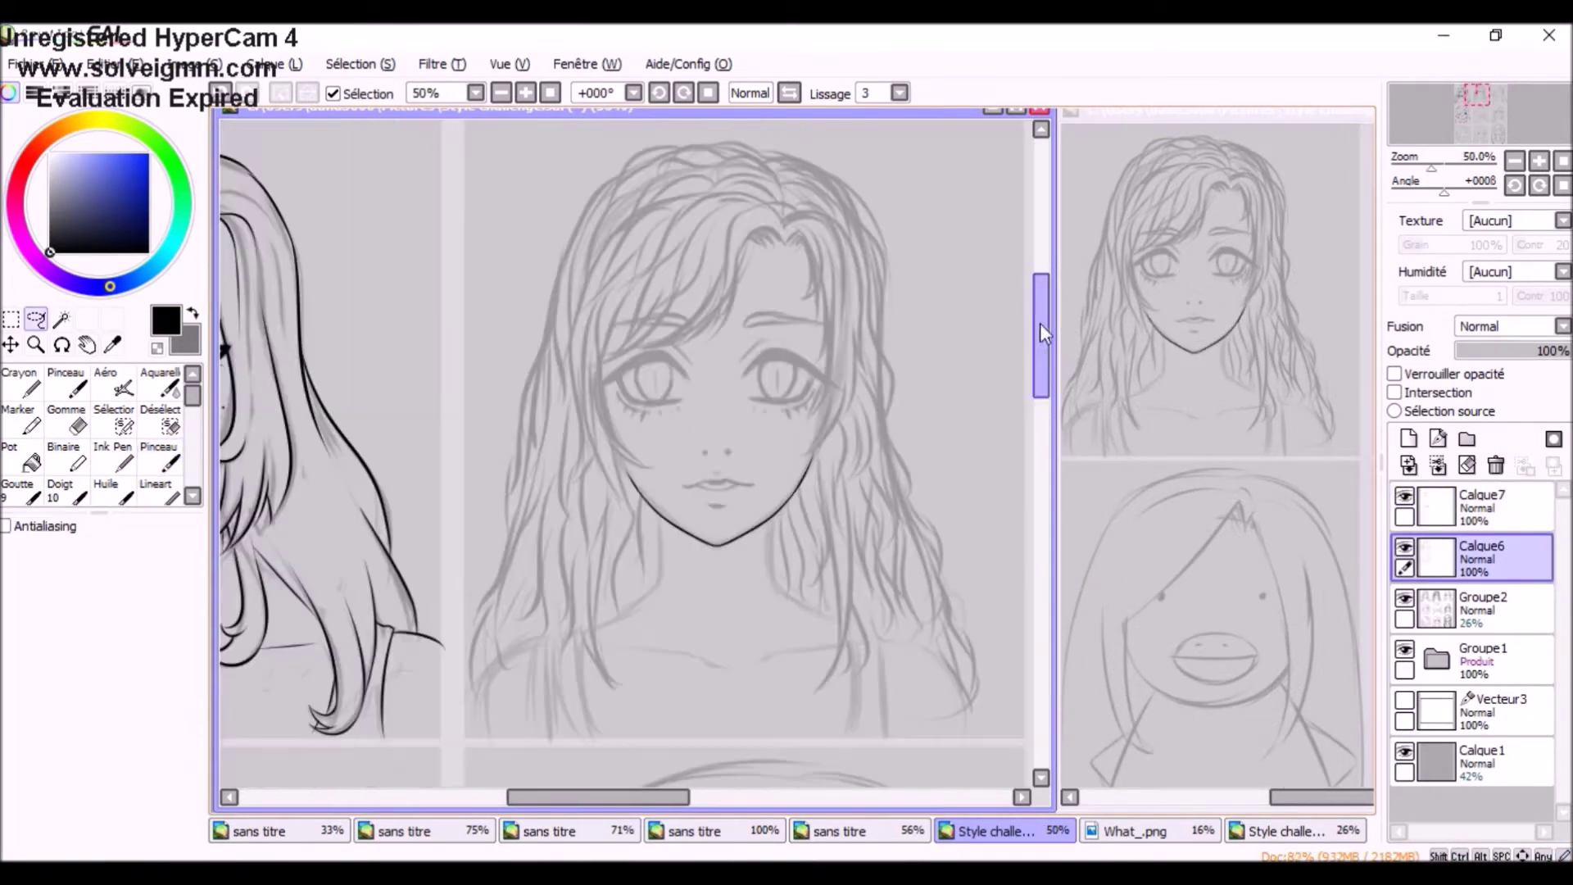
scroll(658, 494, "up", 2)
- Ink the wavy-haired portrait's side-swept fringe and the locks framing both sides of the face
left_click_drag(768, 261, 782, 463)
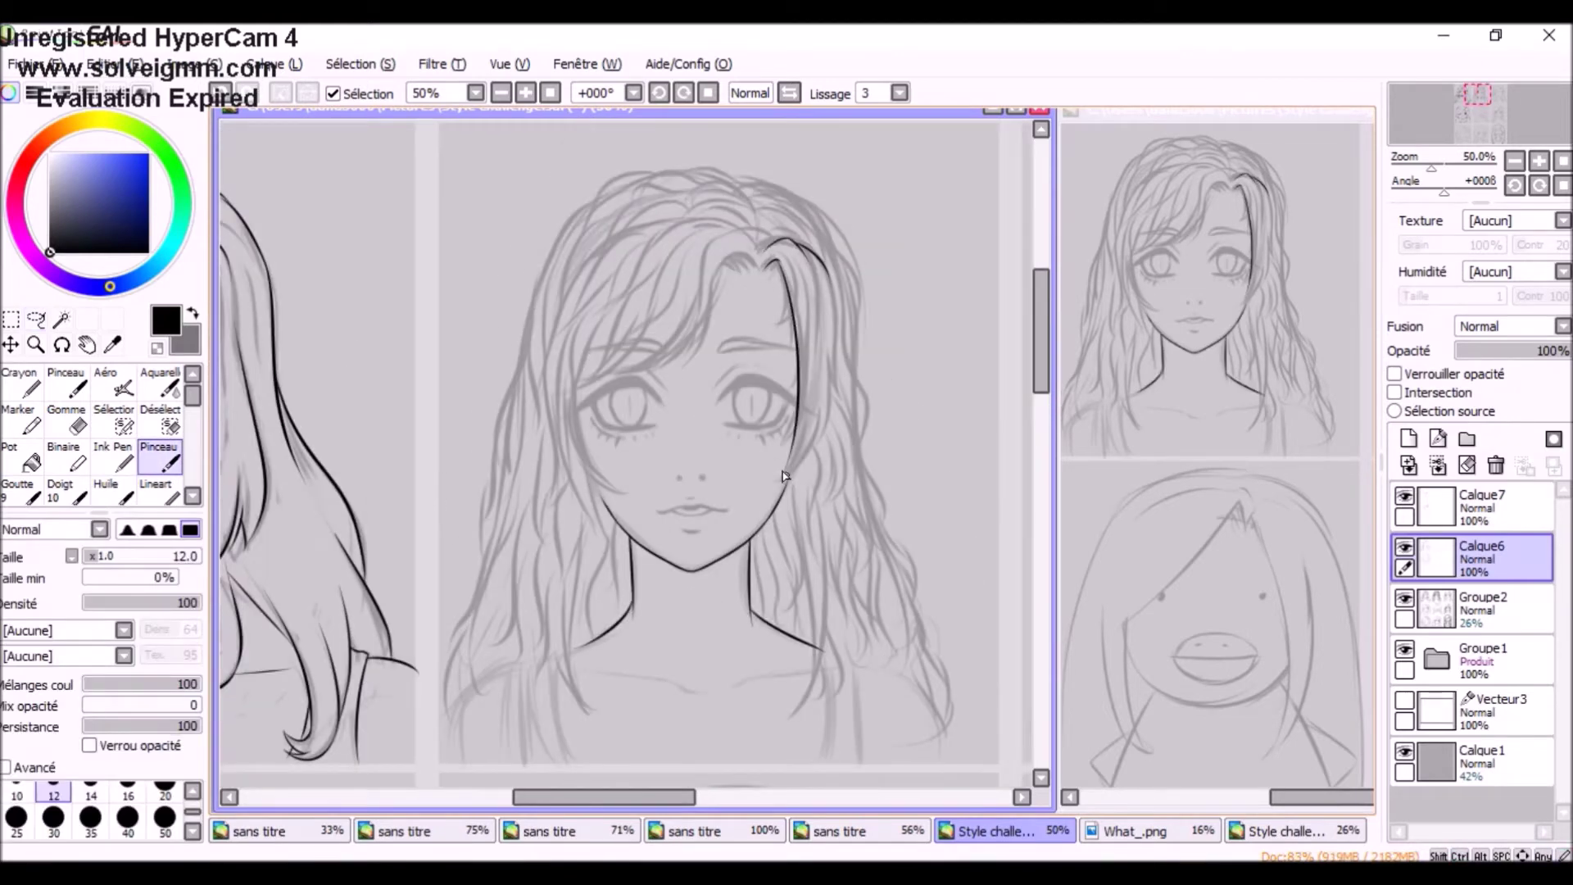
scroll(825, 416, "up", 1)
left_click_drag(807, 287, 764, 289)
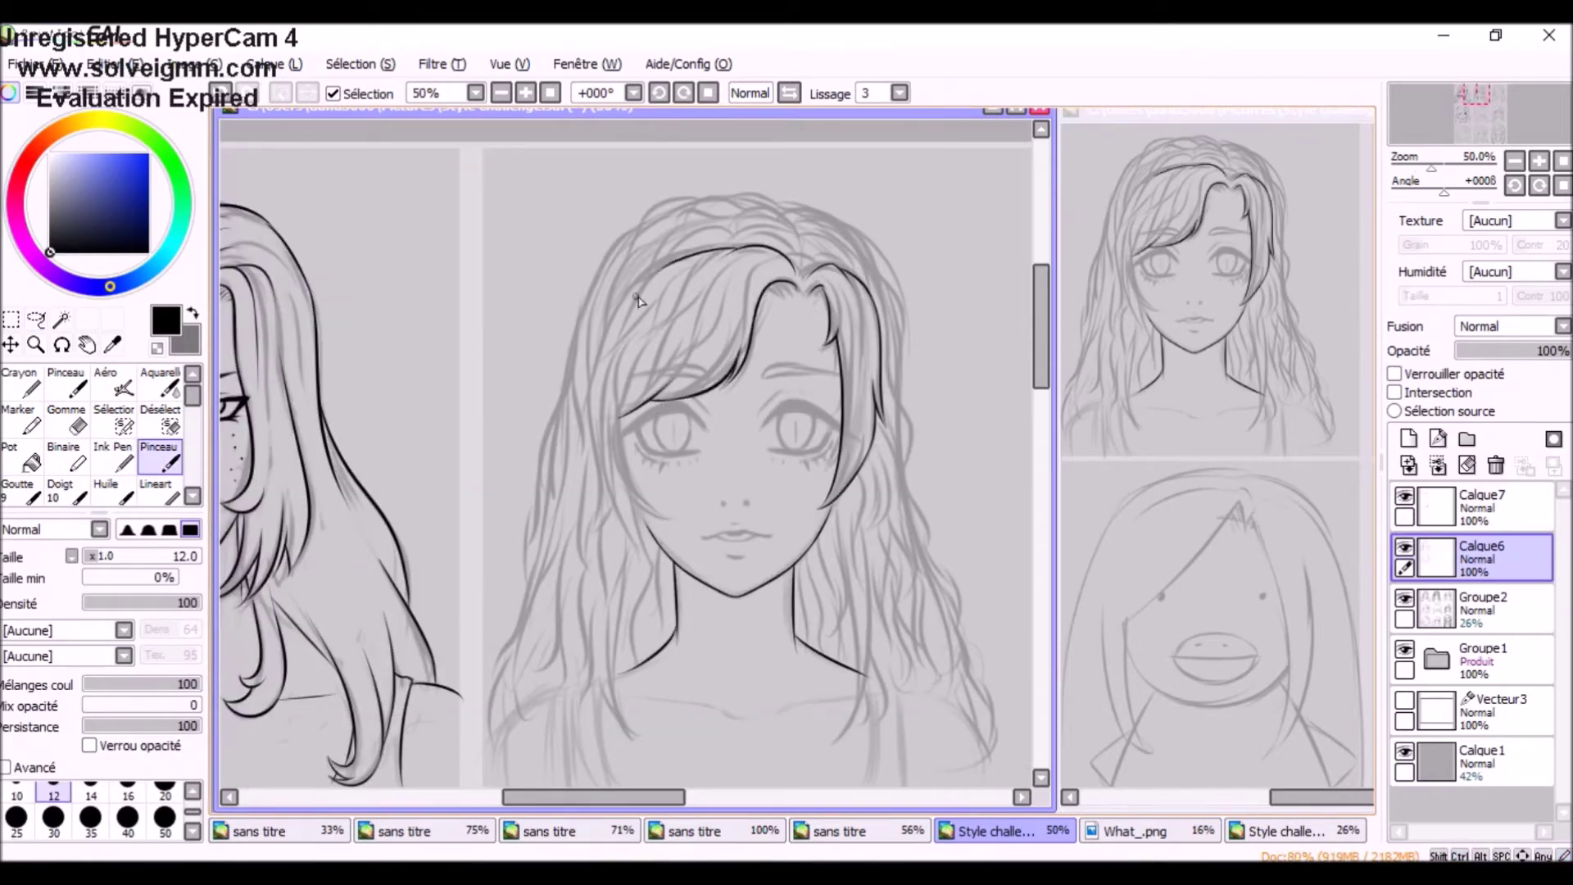
left_click_drag(609, 354, 595, 524)
left_click_drag(636, 511, 651, 562)
- Ink the wavy-haired portrait's crown and long outer hair contour on both sides
left_click_drag(875, 262, 971, 614)
scroll(819, 492, "down", 1)
left_click_drag(907, 450, 975, 686)
left_click_drag(693, 169, 607, 218)
left_click_drag(629, 200, 517, 503)
- Ink the wavy-haired portrait's lower strands, shoulders, collarbones and straps
scroll(518, 503, "down", 2)
mouse_move(607, 344)
left_mouse_down()
mouse_move(627, 540)
mouse_move(573, 557)
left_mouse_up()
left_click_drag(570, 320, 542, 588)
scroll(472, 576, "right", 2)
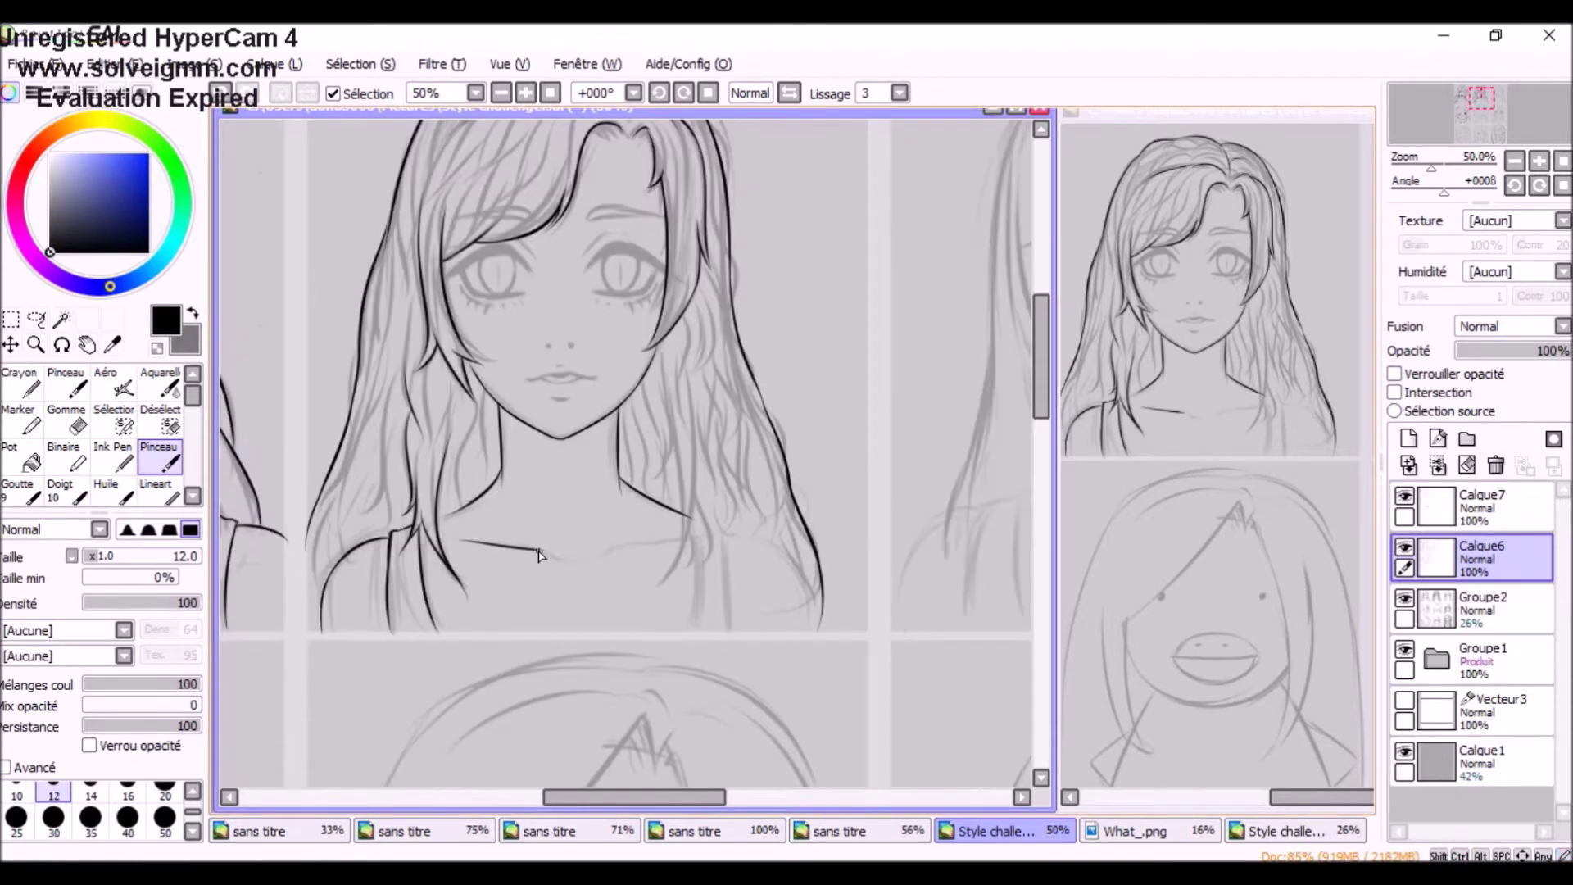
scroll(626, 457, "up", 1)
scroll(690, 648, "up", 2)
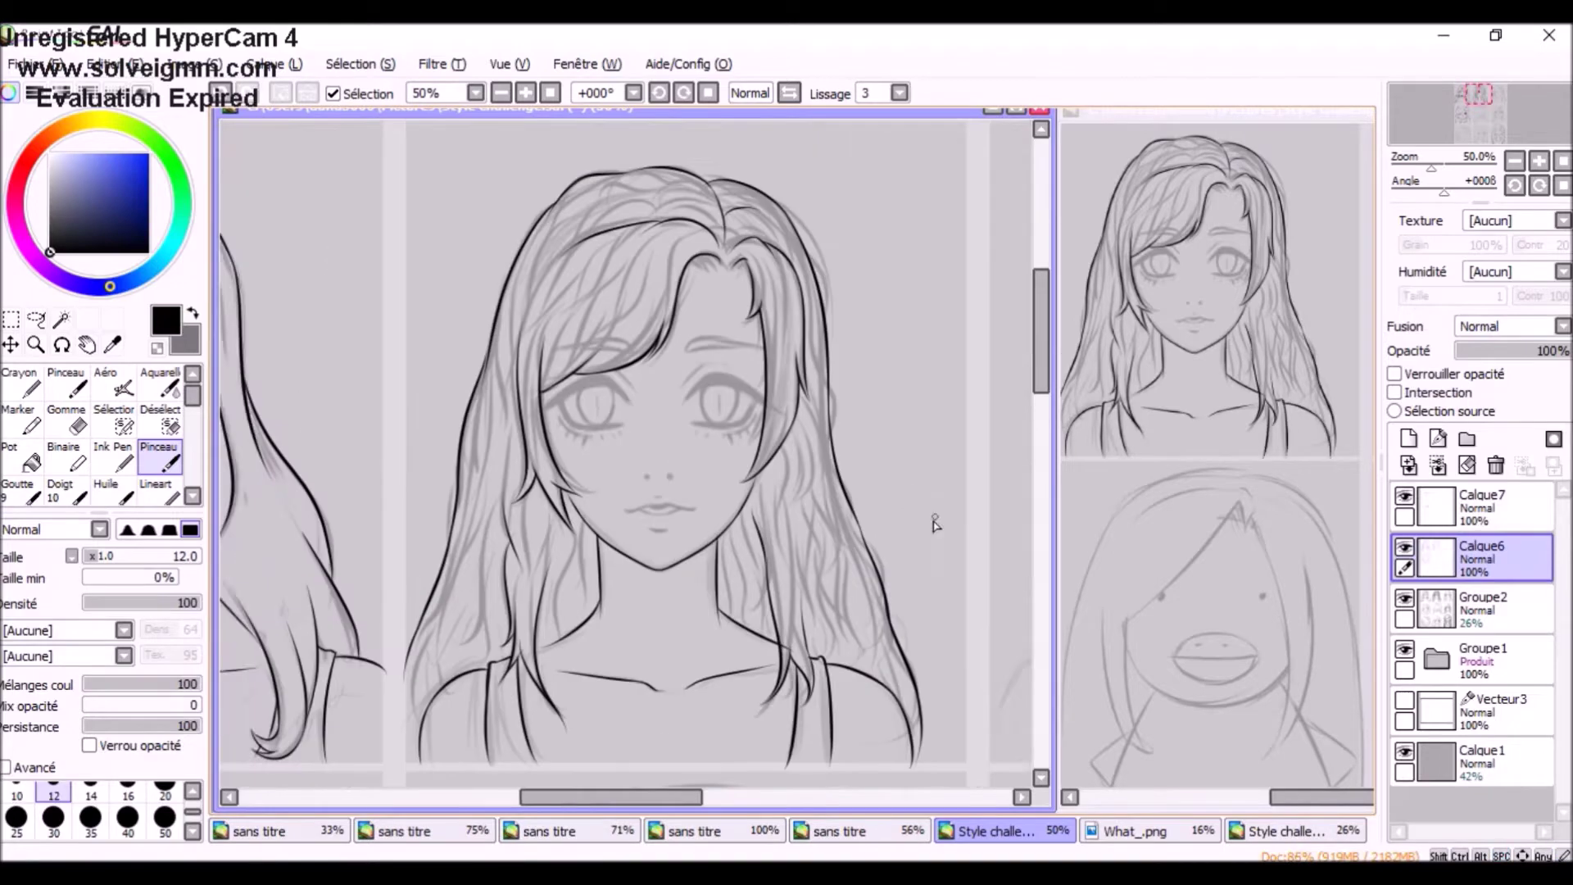
- Ink the wavy-haired portrait's first eye with slit pupil and lashes on Calque7, ending with brush size 14
scroll(509, 562, "up", 1)
scroll(857, 407, "up", 3)
mouse_move(643, 378)
left_mouse_down()
mouse_move(790, 351)
mouse_move(737, 367)
mouse_move(738, 460)
left_mouse_up()
left_click_drag(742, 338, 898, 422)
scroll(800, 351, "up", 1)
mouse_move(594, 501)
left_mouse_down()
mouse_move(849, 442)
mouse_move(680, 516)
left_mouse_up()
key("bracketleft")
key("bracketleft")
mouse_move(701, 377)
left_mouse_down()
mouse_move(696, 479)
mouse_move(726, 552)
left_mouse_up()
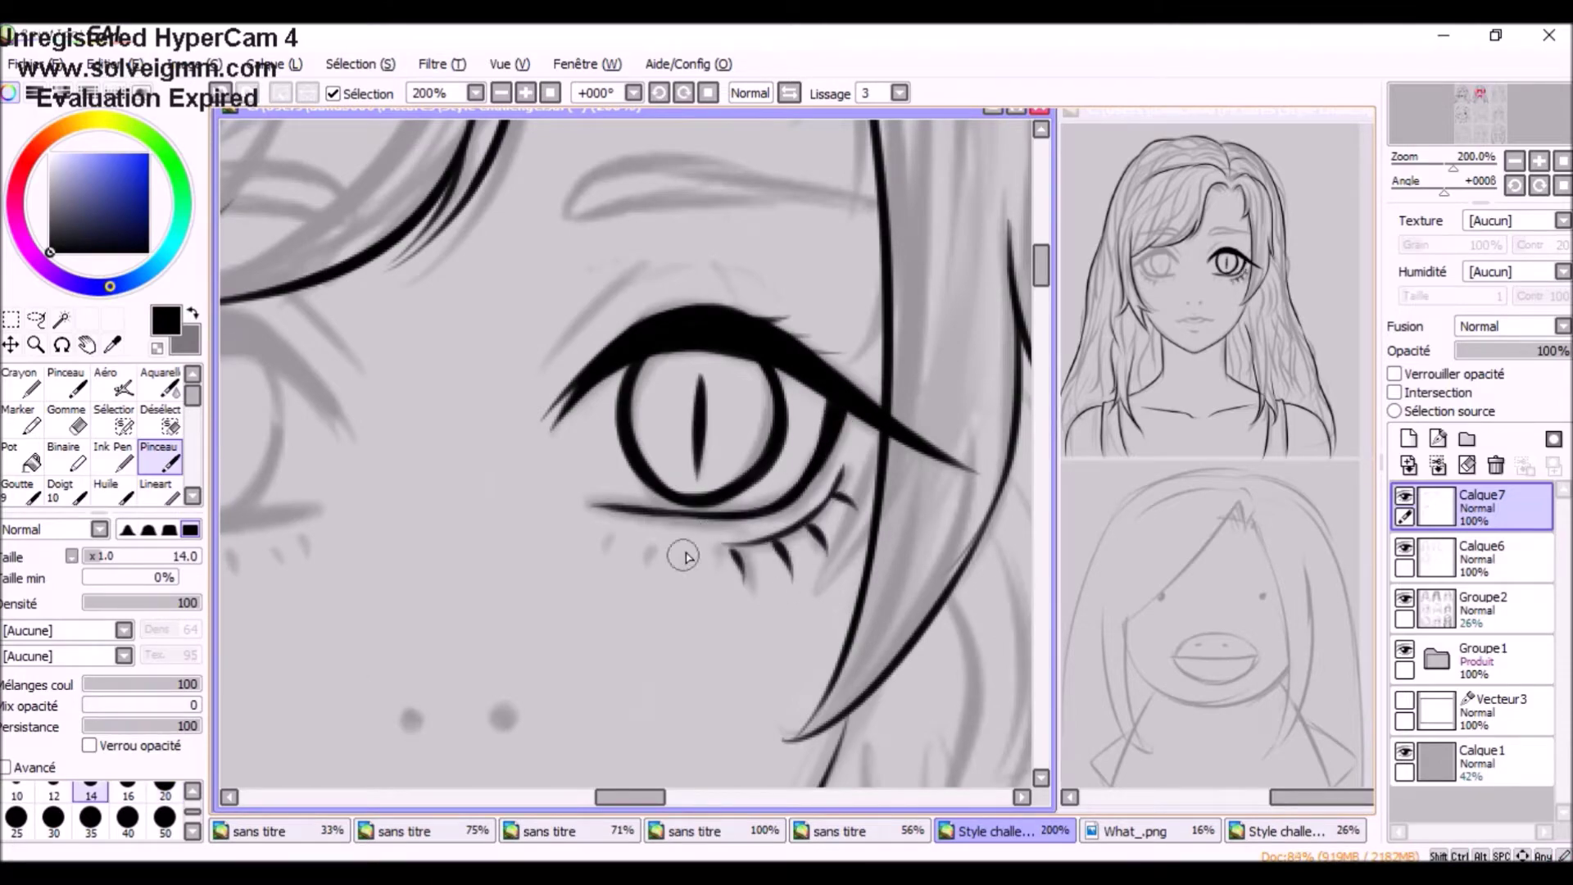
- Ink the wavy-haired portrait's eyelid crease and eyebrow above the finished eye
scroll(726, 551, "down", 1)
left_click_drag(631, 391, 512, 455)
mouse_move(540, 313)
left_mouse_down()
mouse_move(524, 340)
mouse_move(715, 332)
left_mouse_up()
scroll(716, 337, "down", 1)
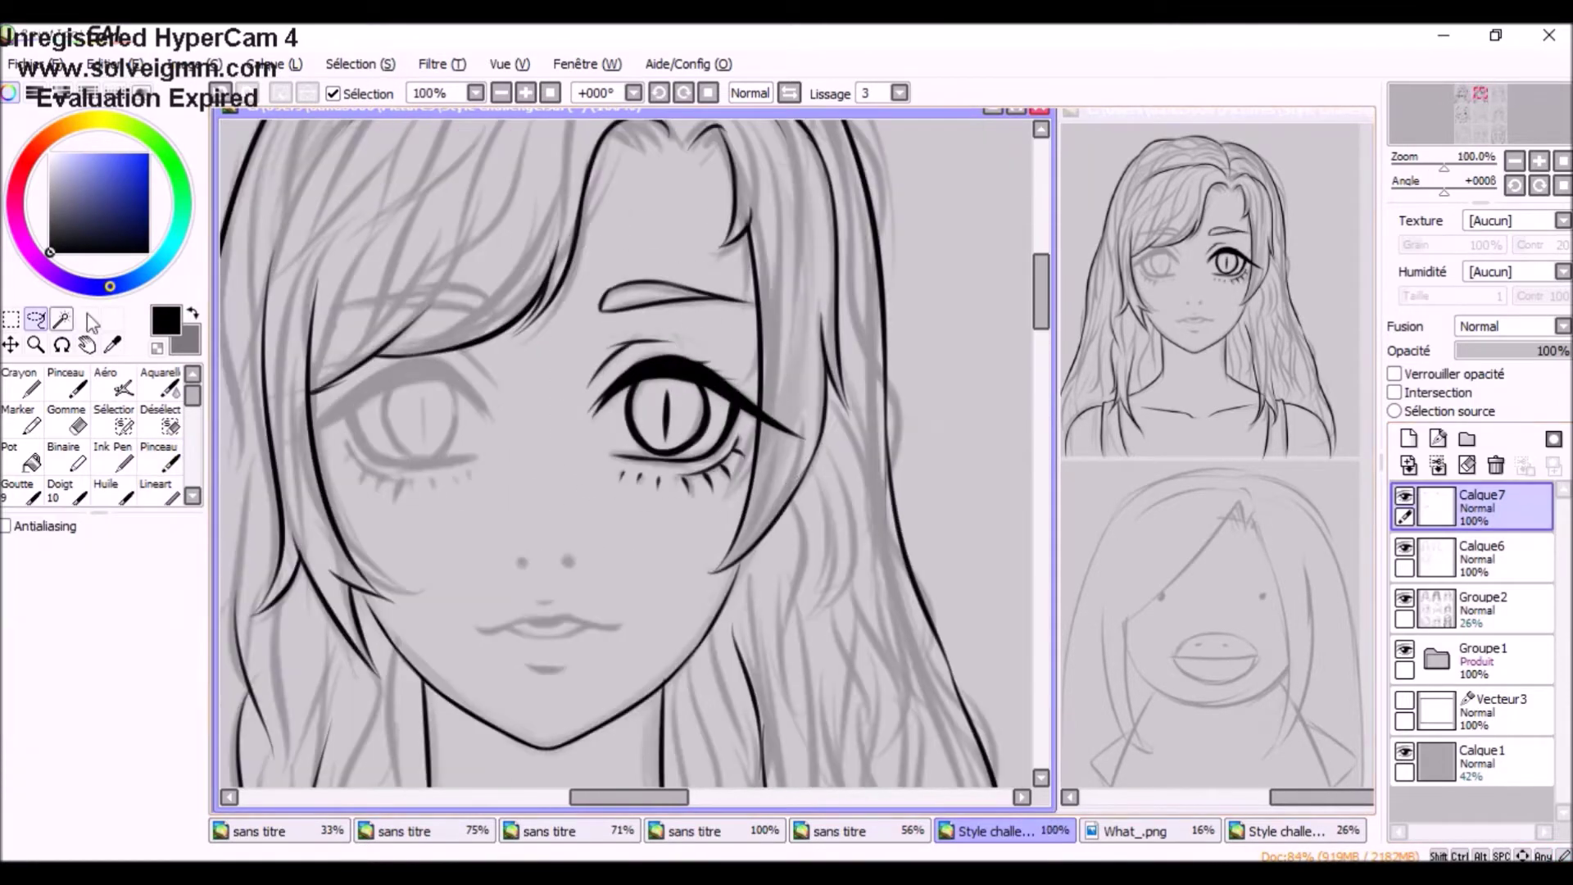
- Ink the wavy-haired portrait's lips and nostrils on layer Calque7
mouse_move(475, 493)
left_mouse_down()
mouse_move(590, 474)
mouse_move(684, 489)
left_mouse_up()
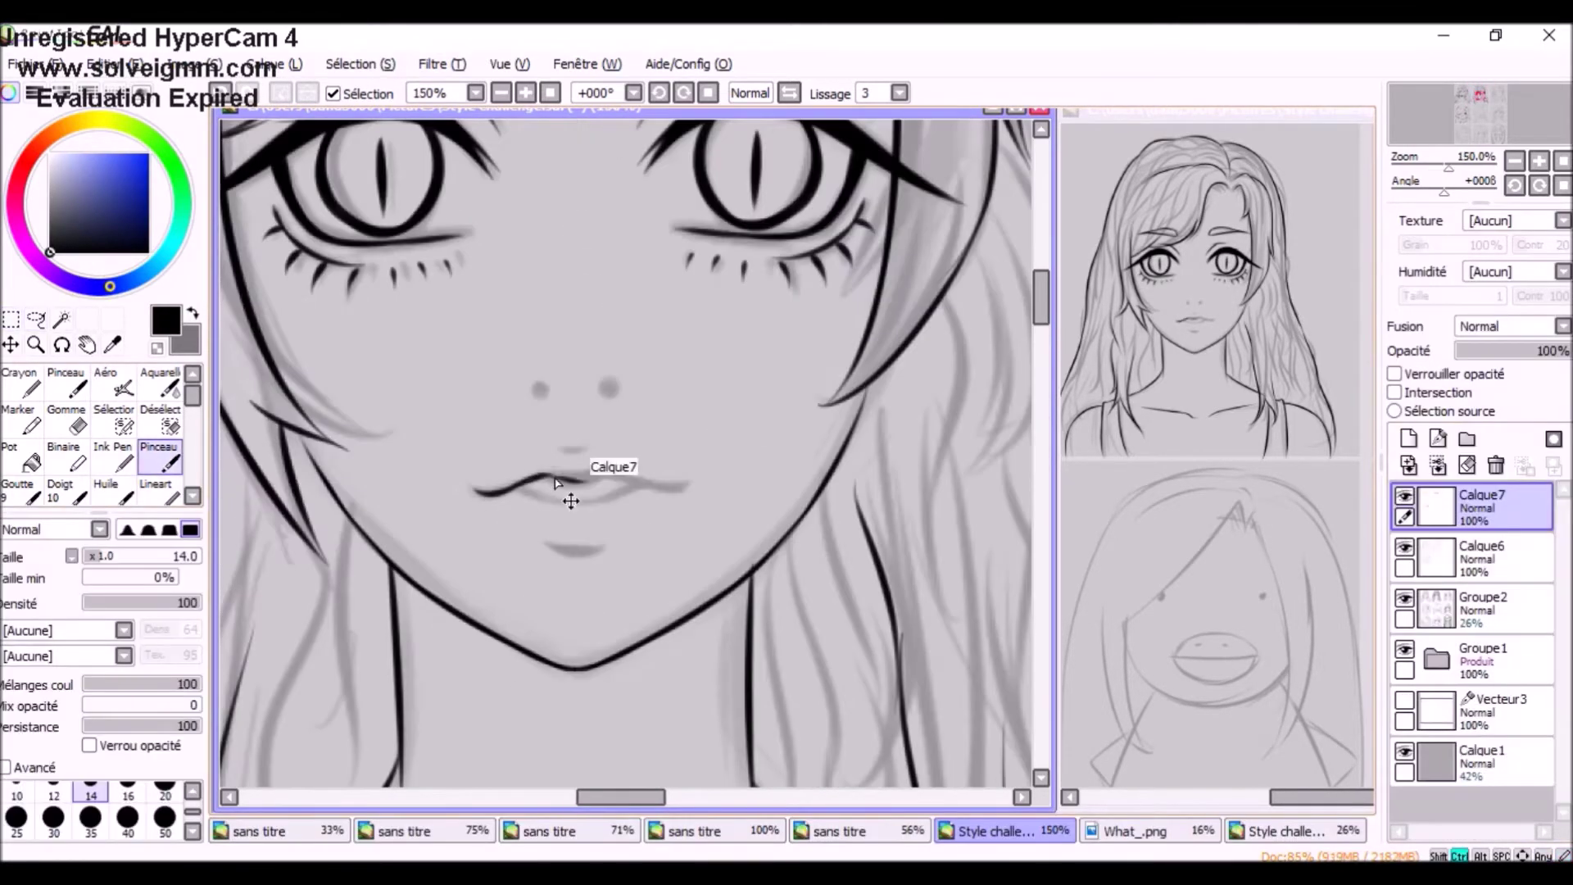
left_click_drag(514, 491, 602, 501)
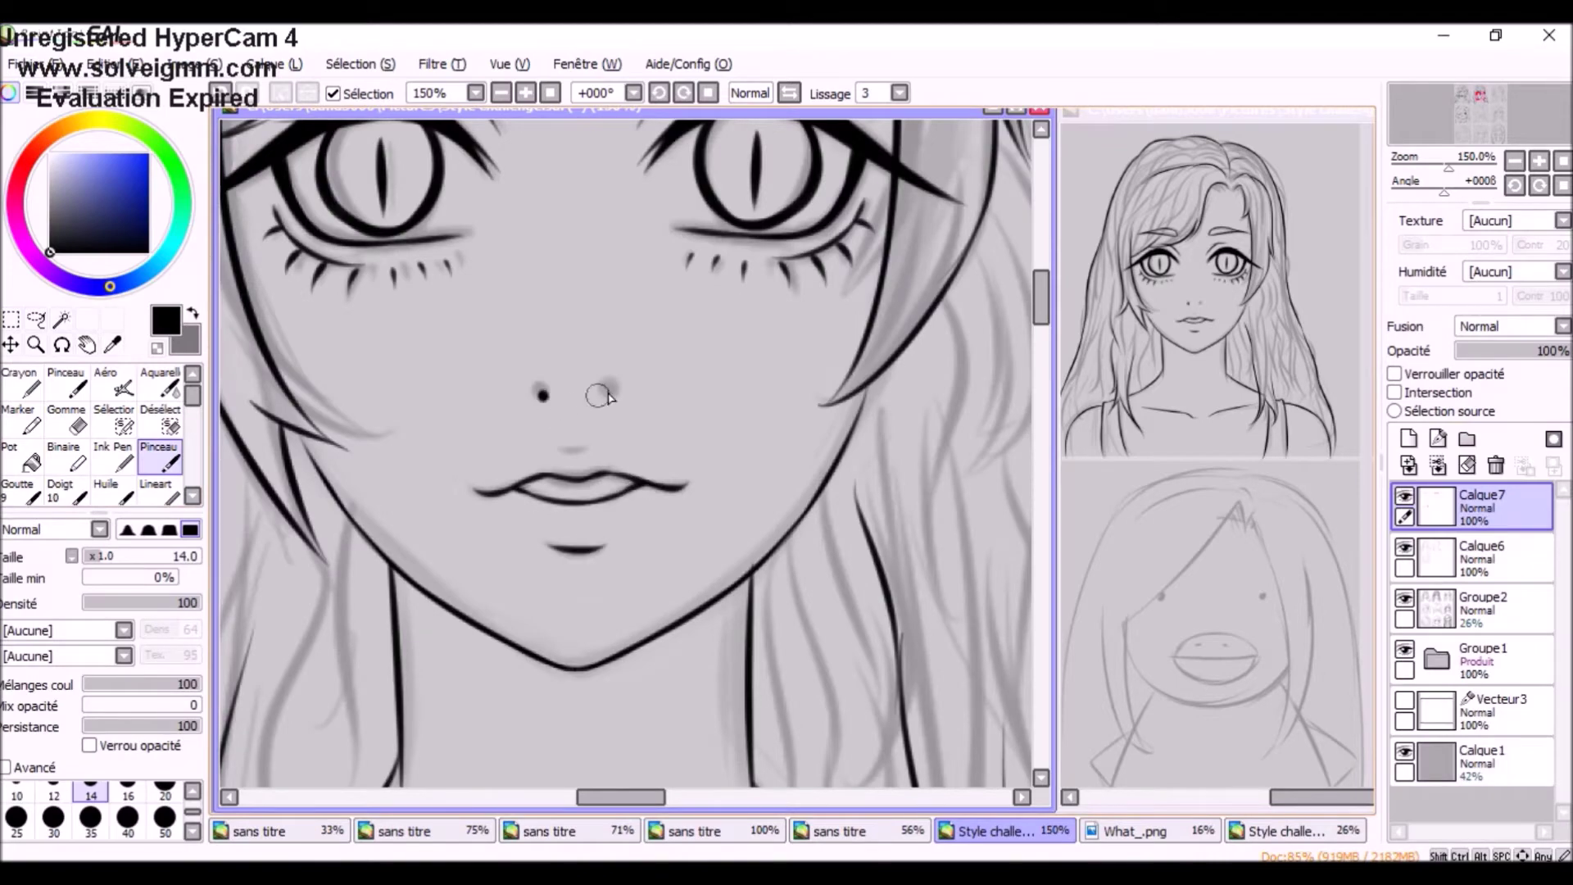
scroll(540, 397, "down", 3)
- Ink the duck-billed chibi's hair, jaw, neck and pointed collar on layer Calque6 with brush size 20
scroll(541, 398, "up", 1)
mouse_move(745, 160)
left_mouse_down()
mouse_move(534, 372)
mouse_move(798, 423)
left_mouse_up()
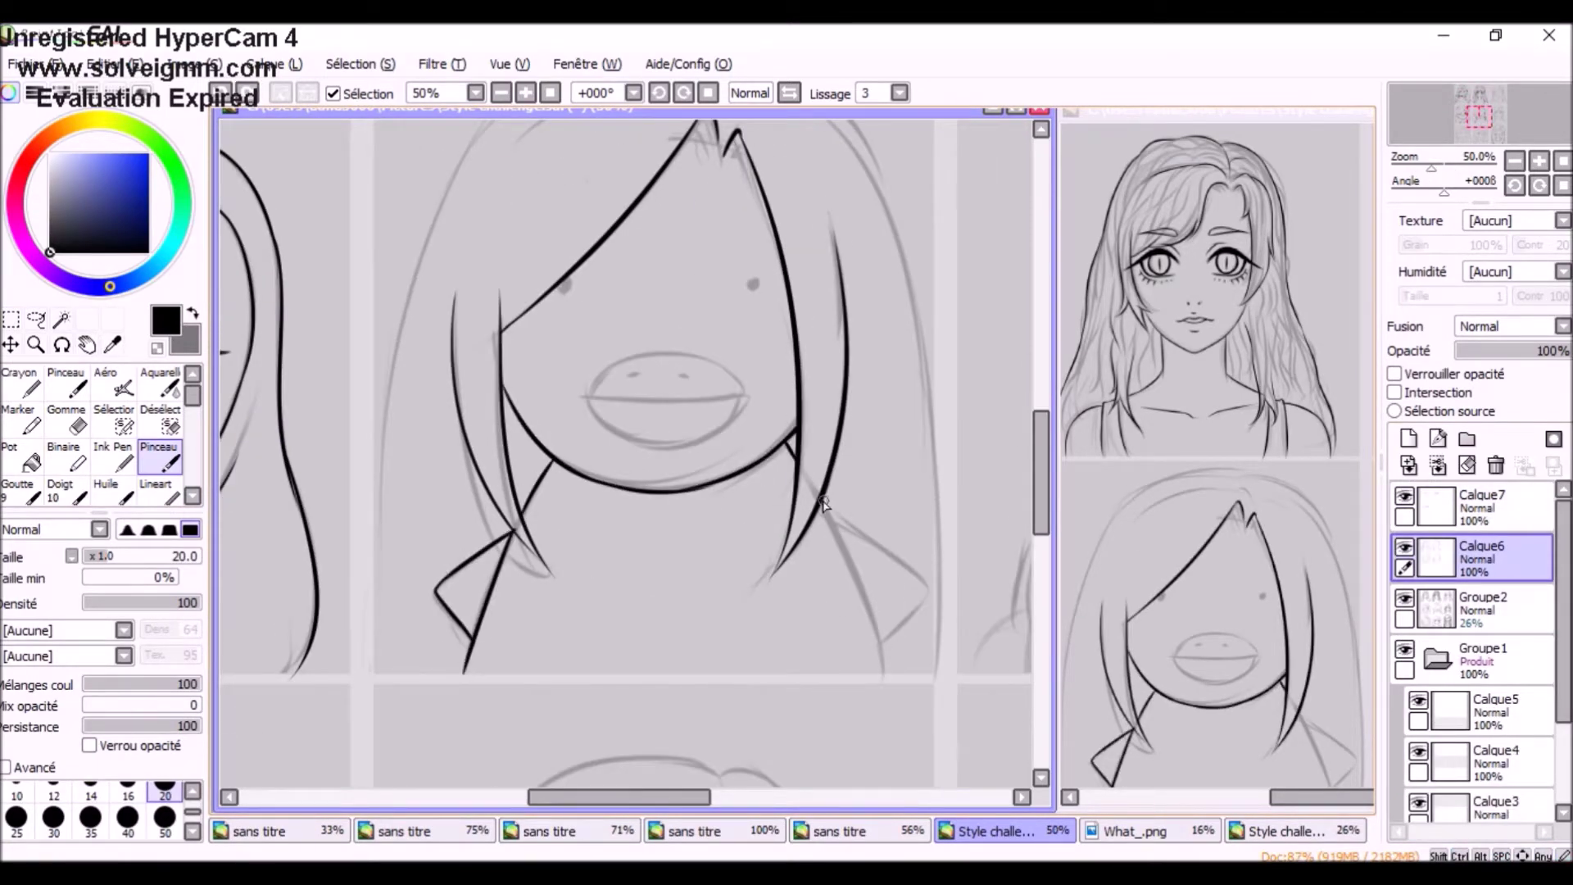
left_click_drag(887, 665, 884, 679)
left_click_drag(823, 508, 875, 643)
scroll(787, 672, "up", 3)
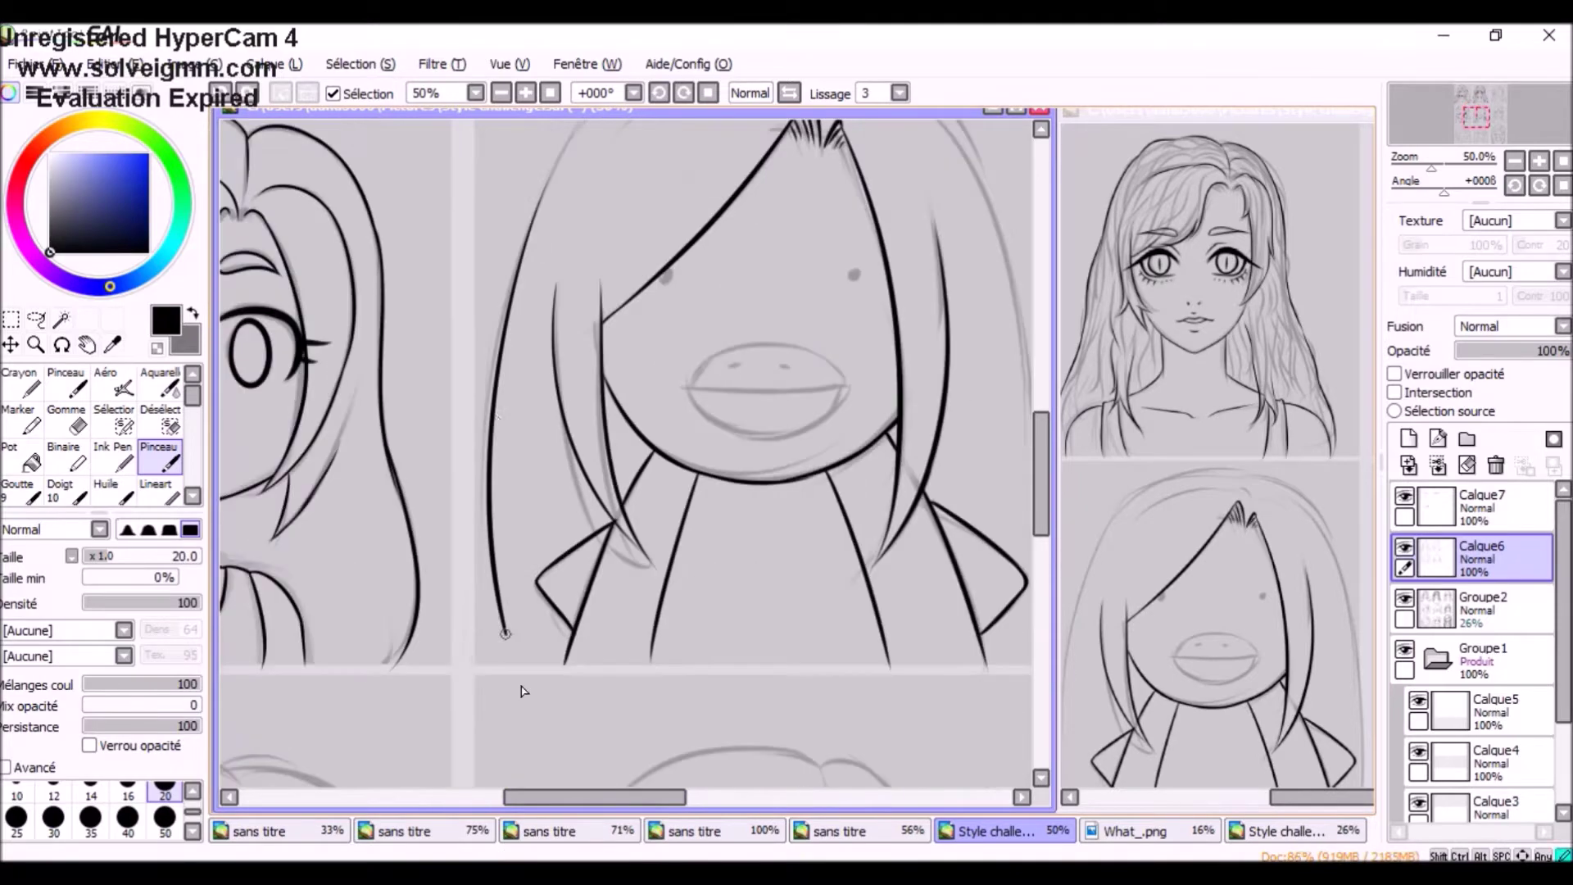
scroll(800, 227, "down", 5)
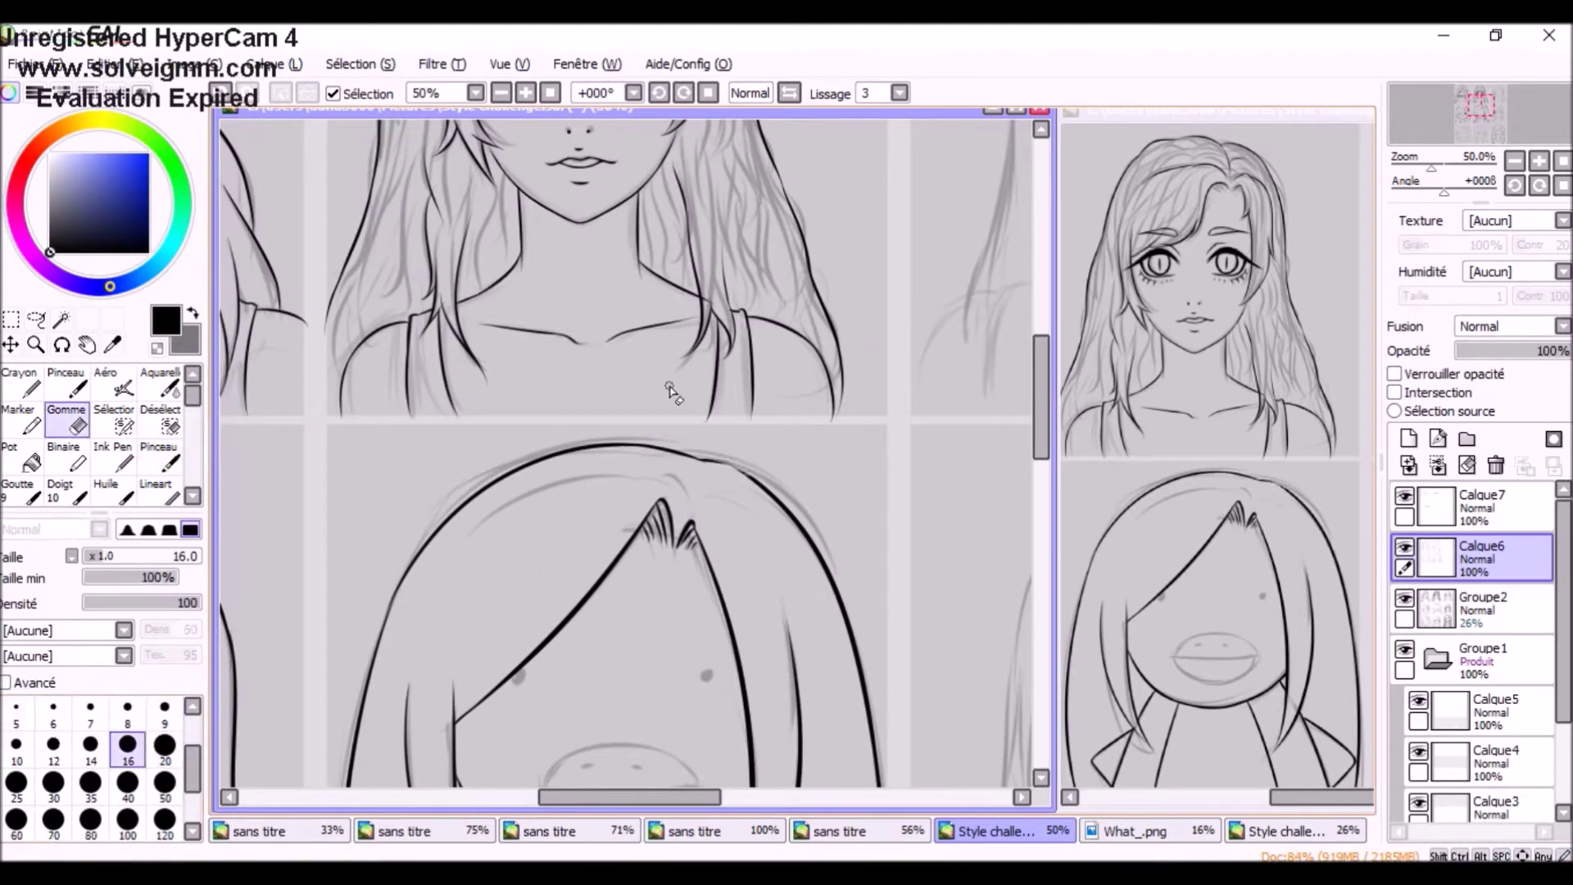
scroll(688, 590, "down", 2)
scroll(688, 590, "up", 3)
- Ink the duck-billed chibi's bill and dot eyes, and toggle the sketch group's visibility to check the line art
left_click_drag(580, 579, 820, 577)
mouse_move(585, 583)
left_mouse_down()
mouse_move(662, 644)
mouse_move(816, 583)
left_mouse_up()
left_click(834, 408)
left_click(553, 412)
scroll(622, 459, "down", 5)
left_click(1404, 600)
left_click(1404, 603)
- Ink the straight-haired portrait's jaw, neck and one side lock from the parting on Calque6 with brush size 12
left_click(1479, 557)
left_click(53, 790)
scroll(852, 369, "up", 5)
left_click_drag(849, 463, 712, 607)
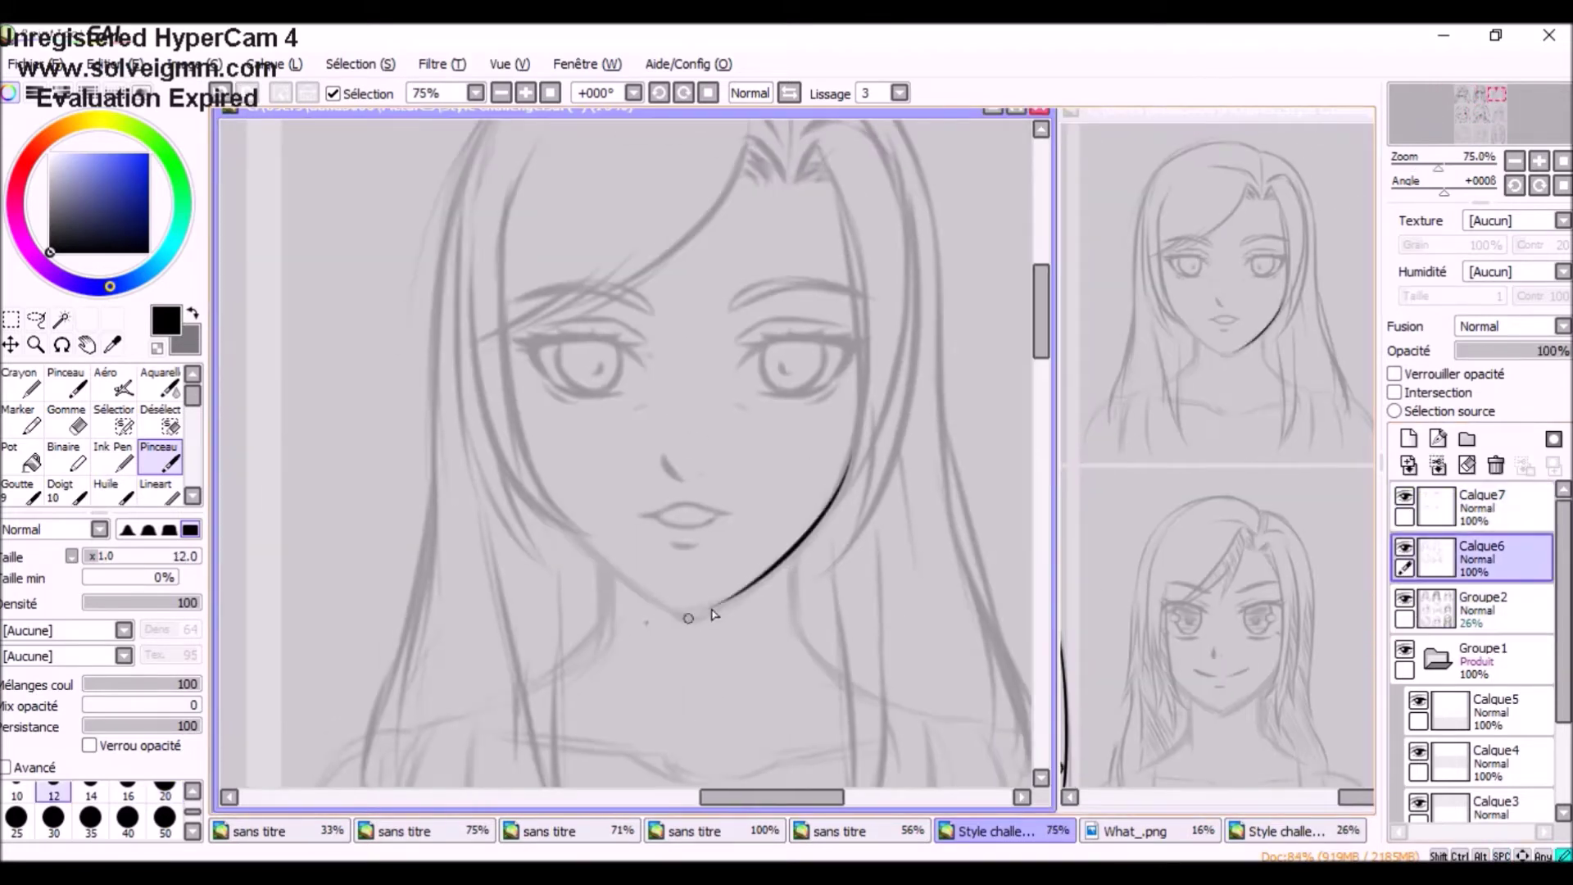
left_click_drag(571, 531, 686, 618)
left_click_drag(688, 622, 652, 496)
mouse_move(760, 424)
left_mouse_down()
mouse_move(766, 516)
mouse_move(731, 206)
mouse_move(766, 606)
left_mouse_up()
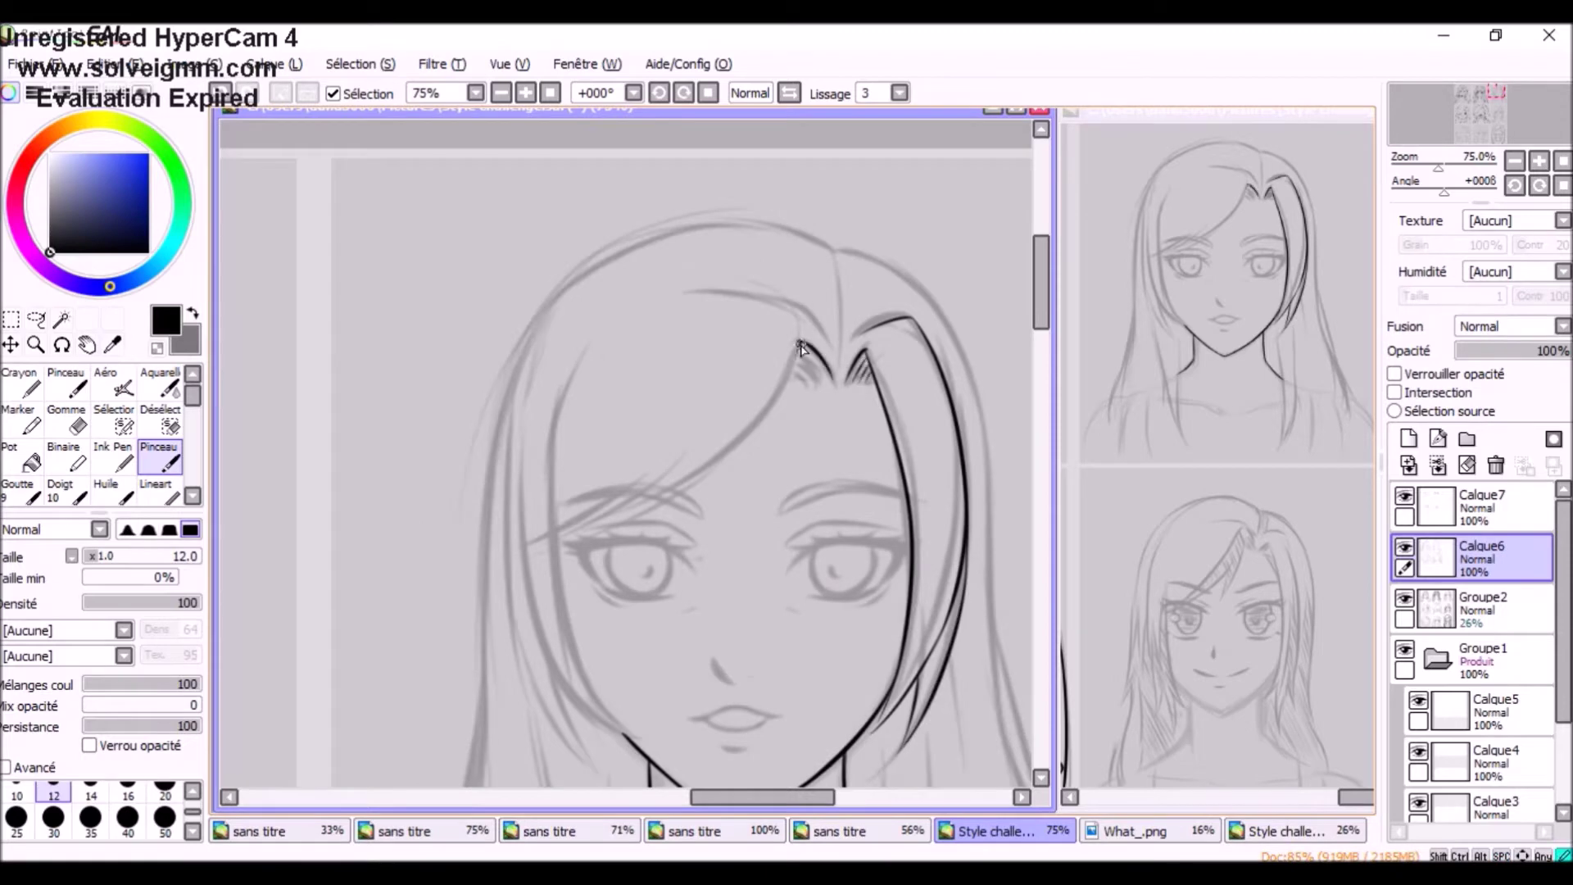
- Ink the straight-haired portrait's swept fringe, shoulder-length front locks and one outer hair edge on layer Calque6 with brush size 12
left_click_drag(811, 336, 557, 540)
scroll(561, 403, "down", 2)
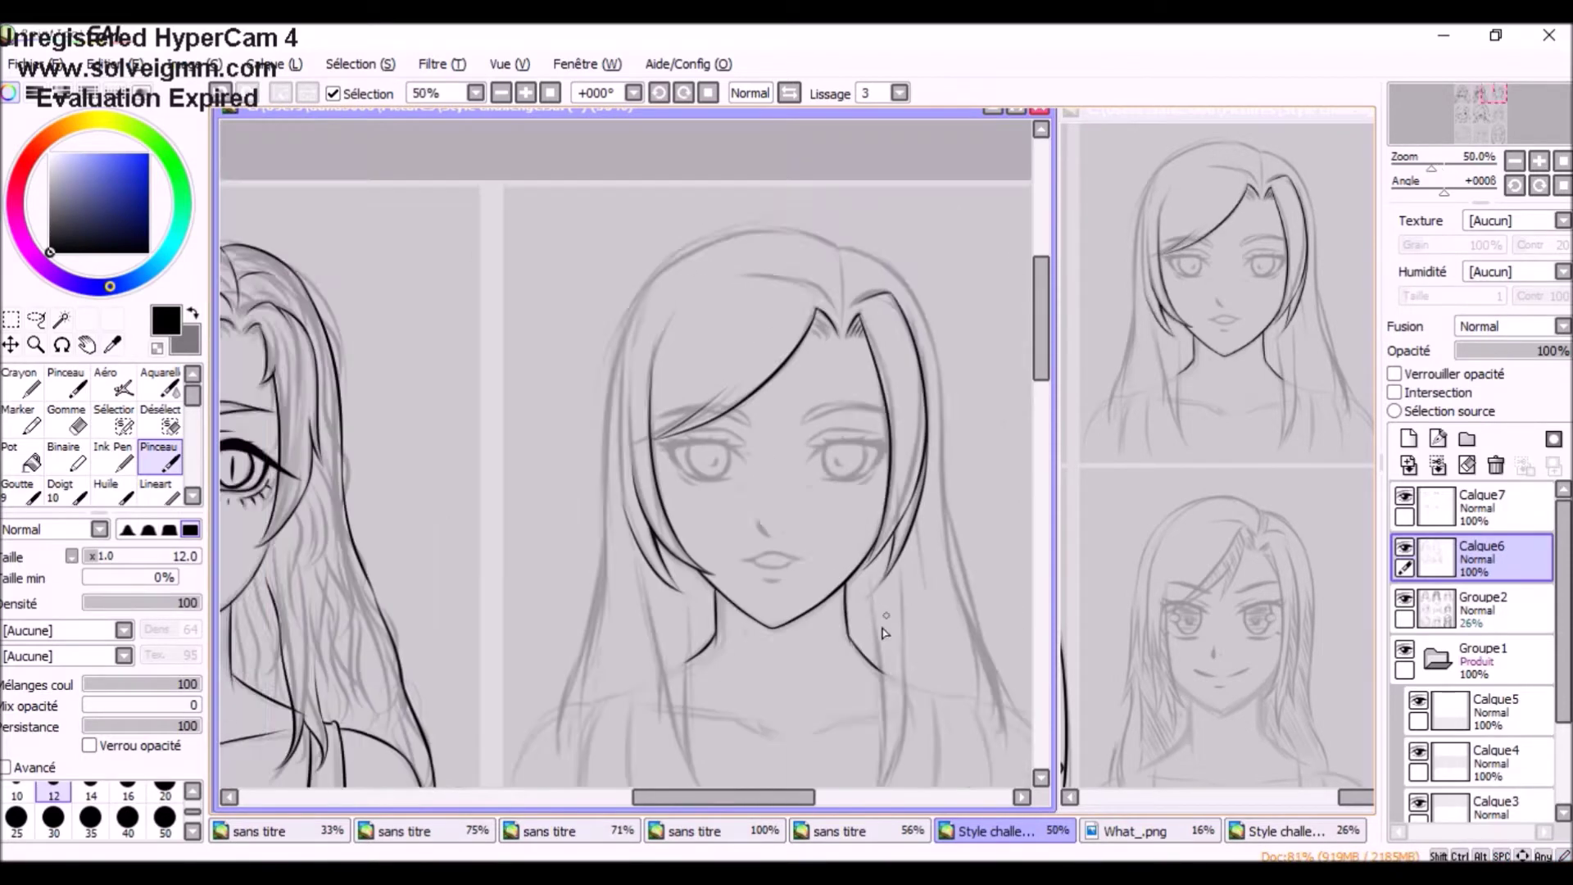
left_click_drag(835, 663, 865, 573)
key("ctrl+z")
left_click_drag(614, 547, 665, 687)
left_click_drag(815, 233, 758, 466)
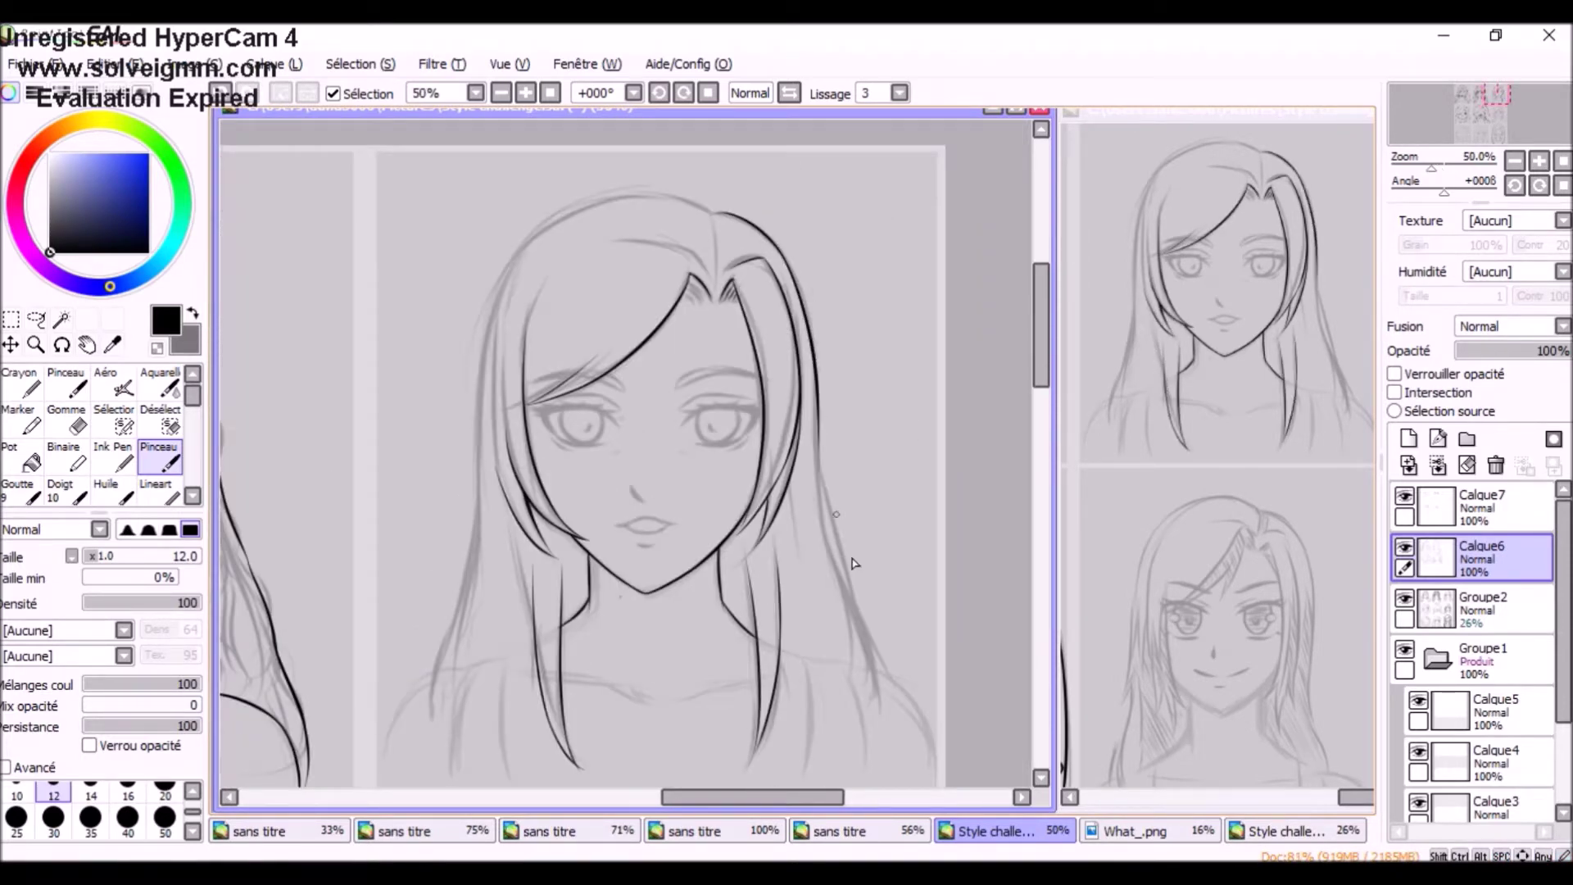
- Ink the straight-haired portrait's remaining outer hair, shoulders, collarbones and top straps on Calque6
left_click_drag(741, 267, 616, 418)
left_click_drag(682, 498, 648, 628)
left_click_drag(737, 492, 689, 459)
left_click_drag(917, 537, 866, 671)
left_click_drag(819, 573, 721, 508)
mouse_move(696, 501)
left_mouse_down()
mouse_move(668, 652)
mouse_move(545, 663)
left_mouse_up()
left_click_drag(680, 533, 805, 539)
- Ink the straight-haired portrait's lips on layer Calque7
scroll(831, 544, "up", 3)
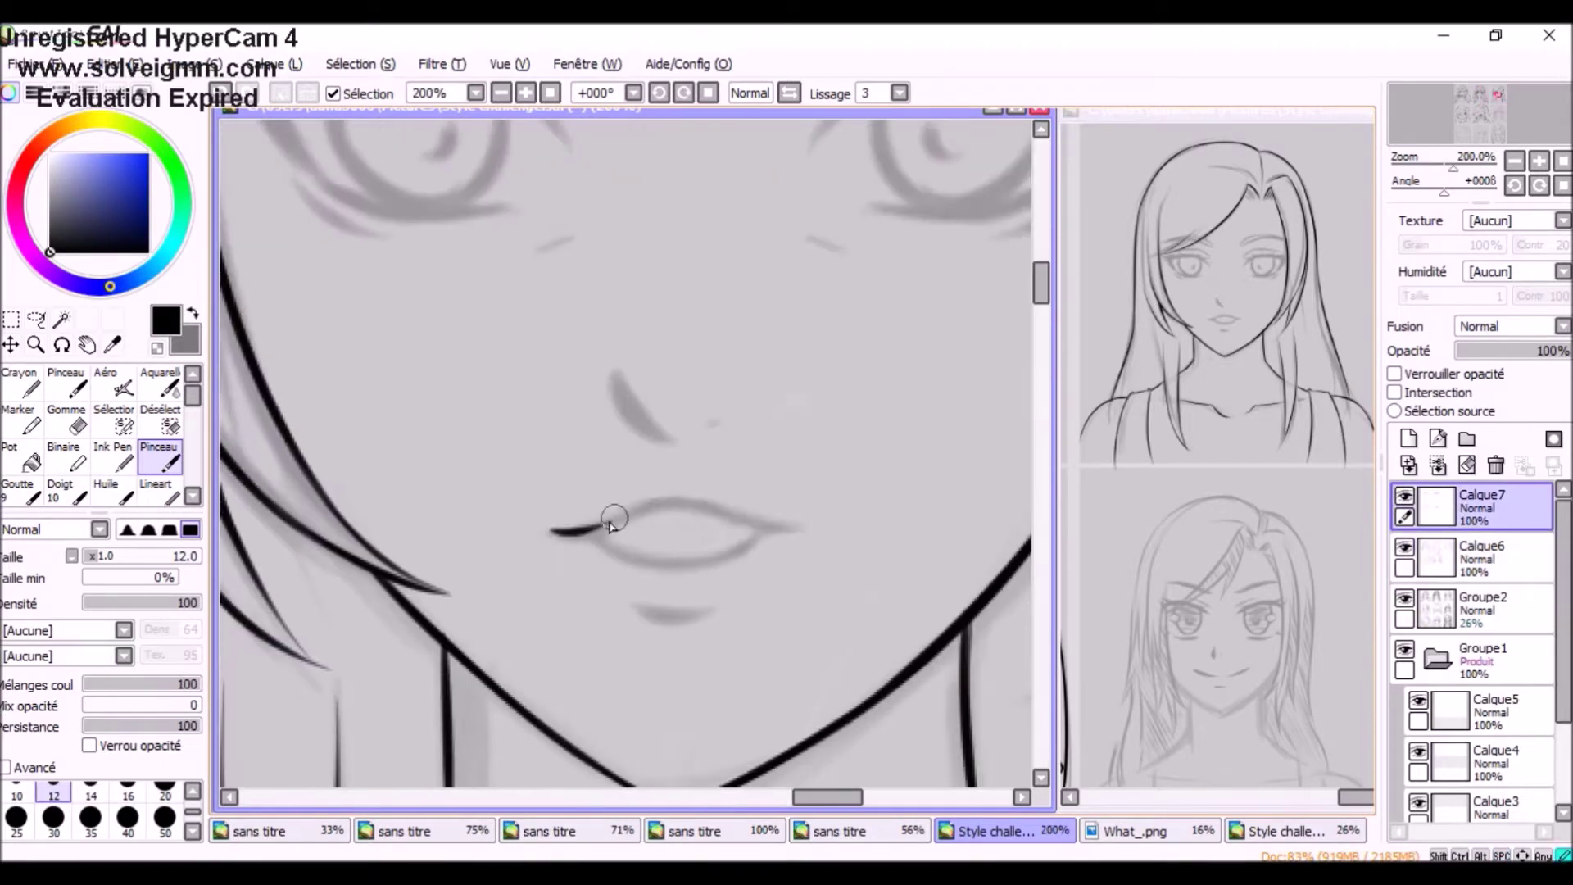
left_click_drag(548, 540, 706, 491)
left_click_drag(655, 491, 797, 551)
left_click_drag(593, 529, 765, 533)
scroll(711, 498, "down", 1)
- Ink one eye of the straight-haired portrait on Calque7, with thick upper lashes, an iris outline, a lower lid and a small under-eye line
left_click_drag(685, 385, 852, 364)
mouse_move(664, 426)
left_mouse_down()
mouse_move(868, 385)
mouse_move(889, 360)
left_mouse_up()
left_click_drag(799, 361, 893, 348)
left_click_drag(664, 389, 893, 377)
left_click_drag(879, 395, 913, 378)
left_click_drag(784, 471, 883, 446)
left_click_drag(741, 377, 788, 460)
scroll(862, 384, "down", 1)
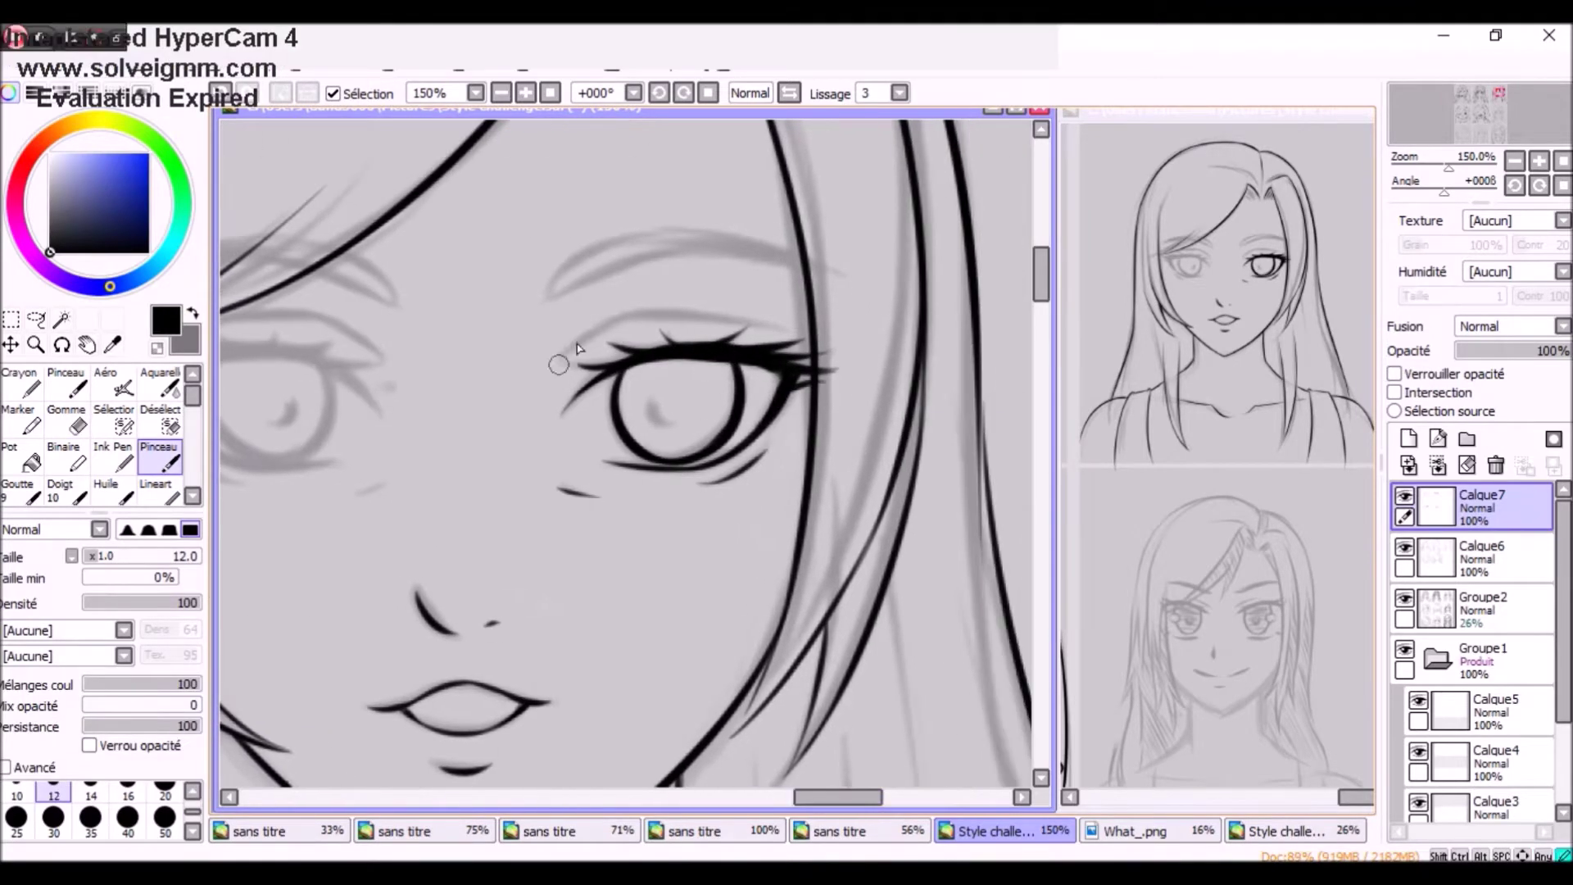
- Ink the smiling portrait's jaw and the jagged side locks framing the face on layer Calque6
scroll(702, 221, "down", 1)
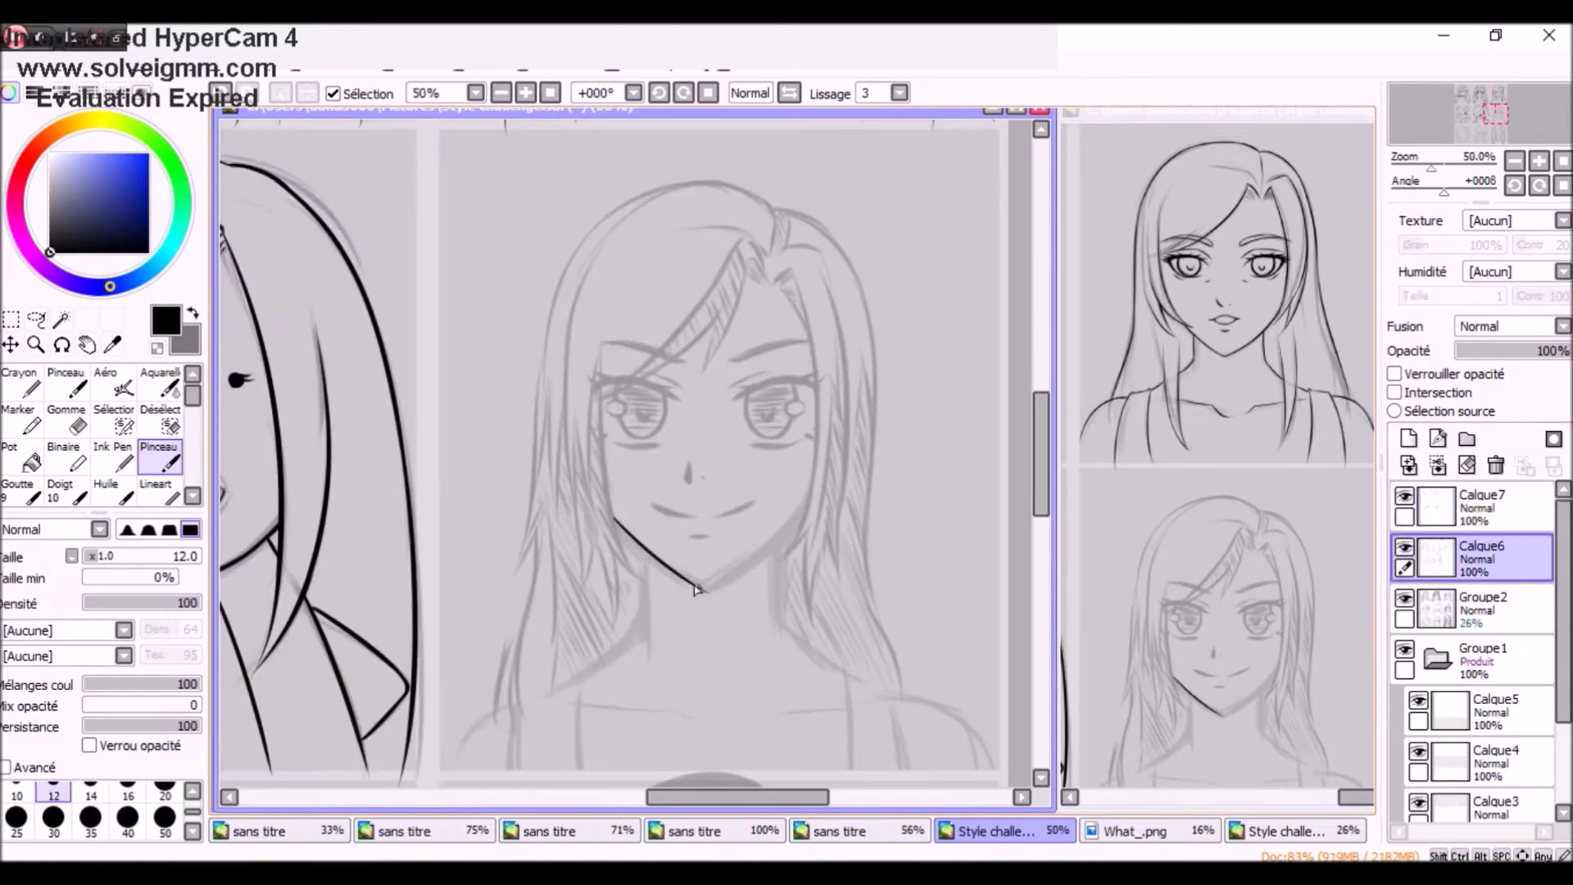
left_click_drag(528, 508, 670, 607)
left_click_drag(510, 317, 533, 507)
left_click_drag(721, 209, 647, 295)
left_click_drag(573, 459, 606, 607)
mouse_move(537, 213)
left_mouse_down()
mouse_move(540, 449)
mouse_move(566, 611)
left_mouse_up()
left_click_drag(635, 176, 698, 363)
- Ink the smiling portrait's parting, fringe and the long hair edge beside the face on Calque6
scroll(715, 580, "down", 5)
left_click_drag(735, 123, 719, 377)
left_click_drag(721, 456, 770, 602)
scroll(630, 450, "up", 5)
left_click_drag(799, 208, 696, 442)
scroll(631, 450, "up", 8)
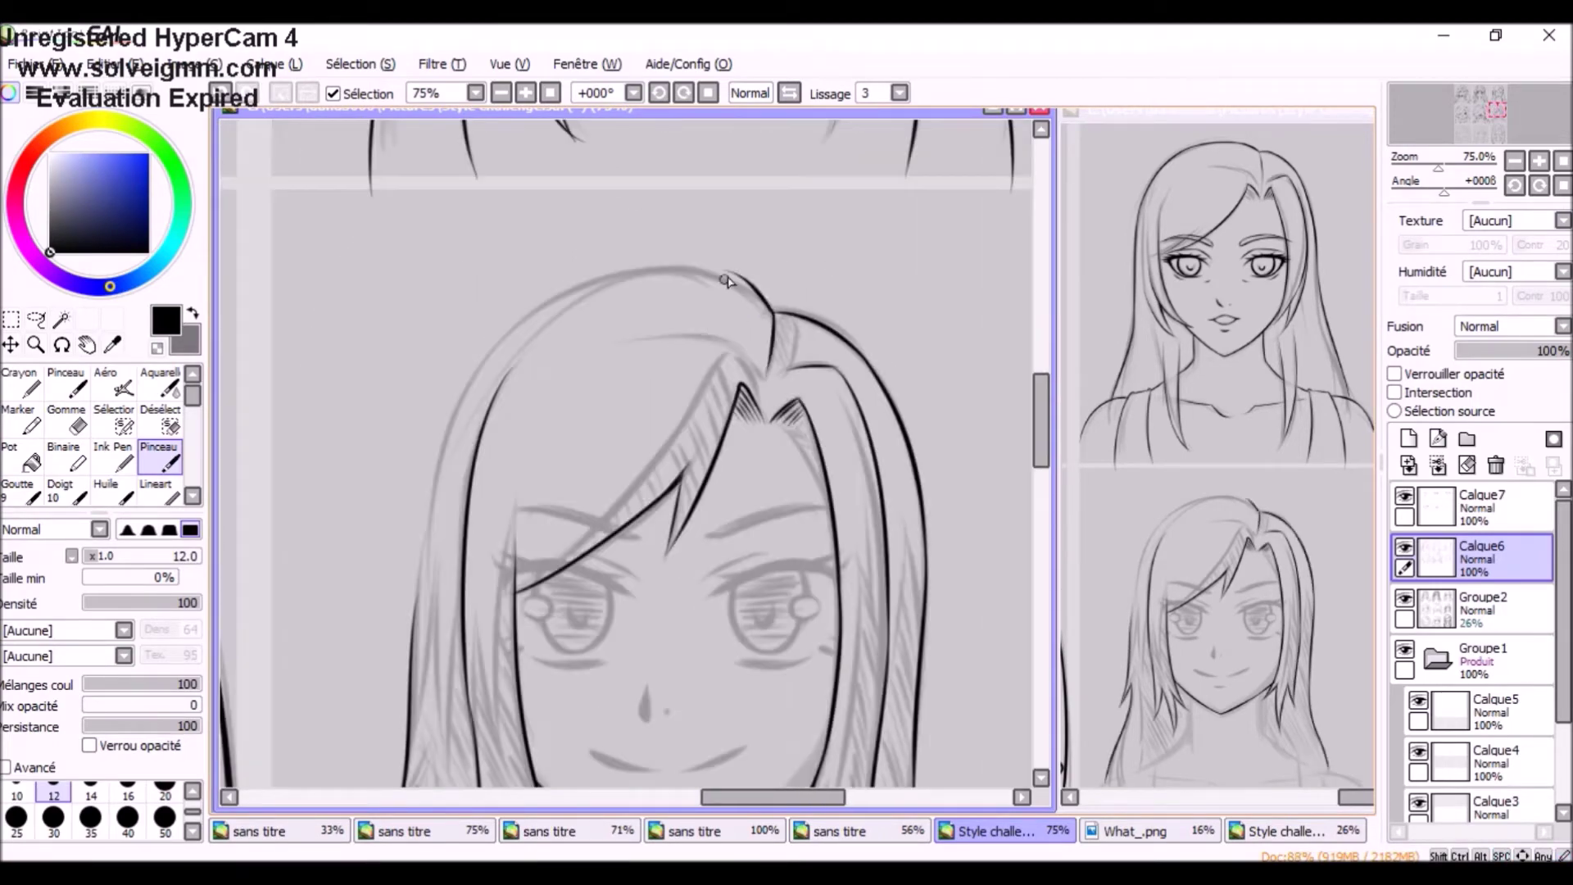
- Ink the rest of the smiling portrait's outer hair, then the neck, shoulders and top straps on Calque6
left_click_drag(508, 520, 626, 176)
scroll(626, 328, "down", 5)
left_click_drag(586, 373, 544, 393)
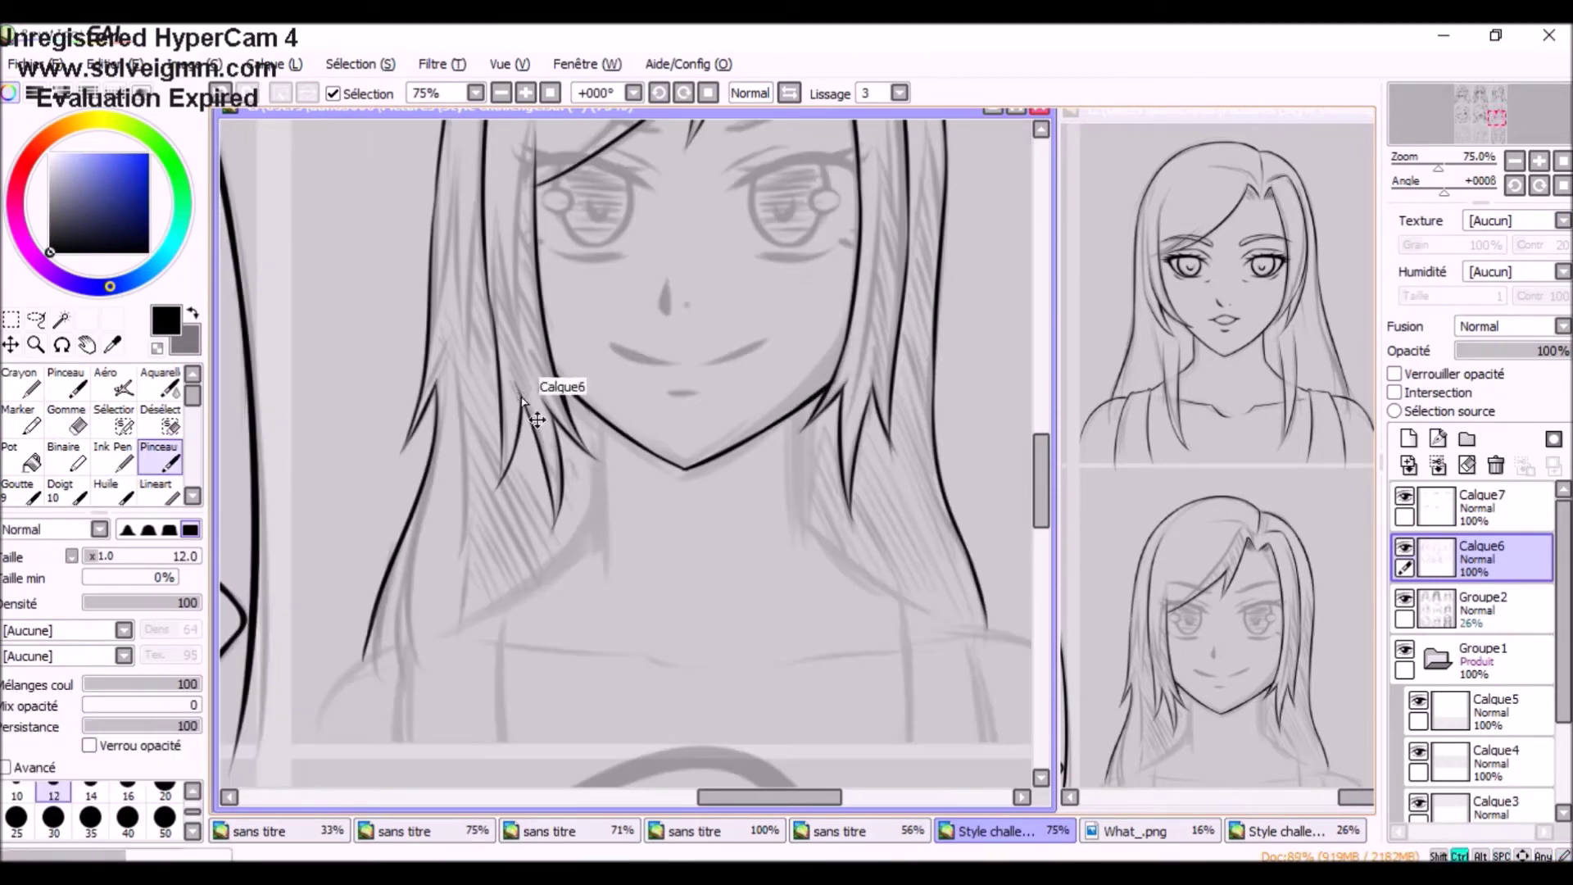
scroll(544, 393, "down", 4)
left_click_drag(926, 328, 926, 428)
scroll(926, 428, "up", 4)
scroll(631, 450, "up", 4)
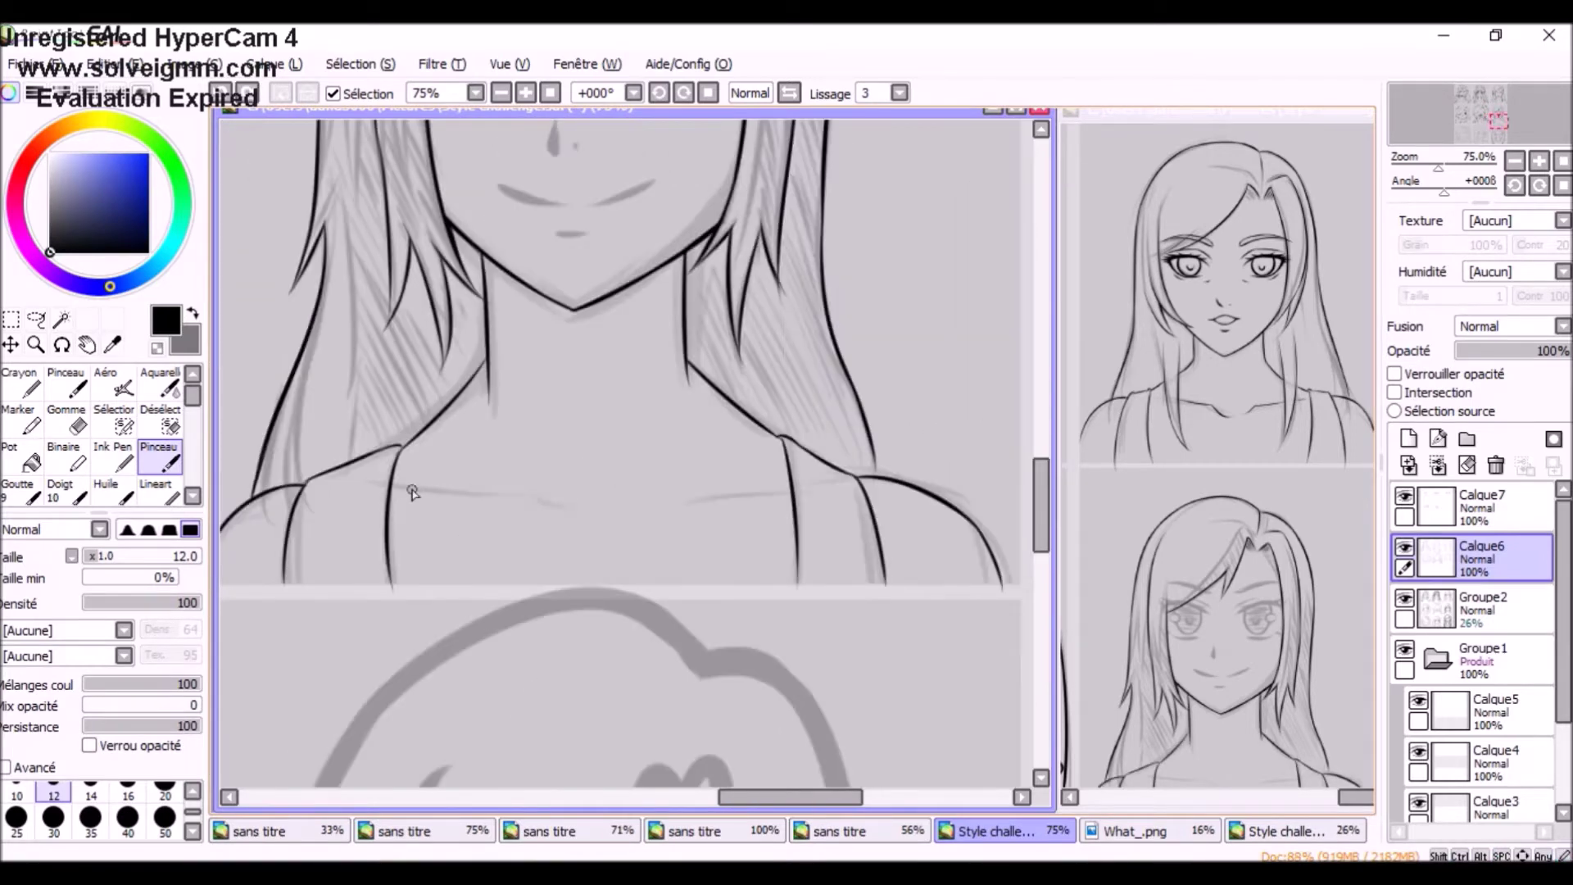
- Ink the smiling portrait's eye, eyebrow, nose and mouth on layer Calque7 with brush size 16
scroll(631, 450, "up", 5)
left_click(613, 473, "ctrl")
left_click_drag(572, 451, 646, 423)
left_click_drag(607, 430, 696, 431)
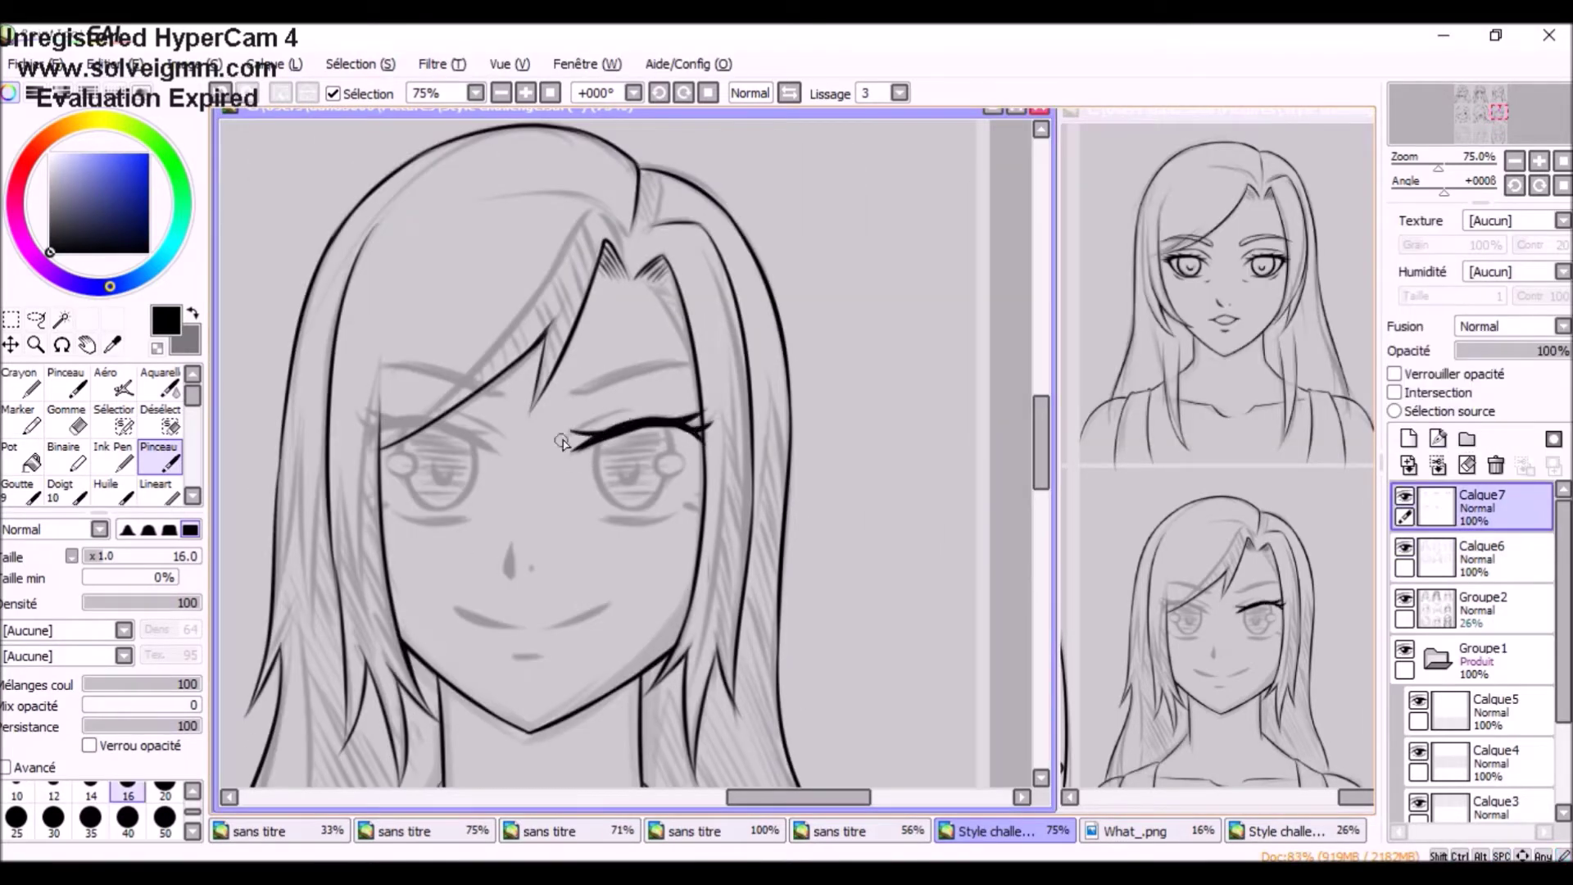
left_click_drag(570, 433, 628, 412)
left_click_drag(602, 442, 665, 442)
left_click_drag(635, 462, 624, 463)
left_click_drag(603, 516, 703, 501)
scroll(518, 583, "down", 1)
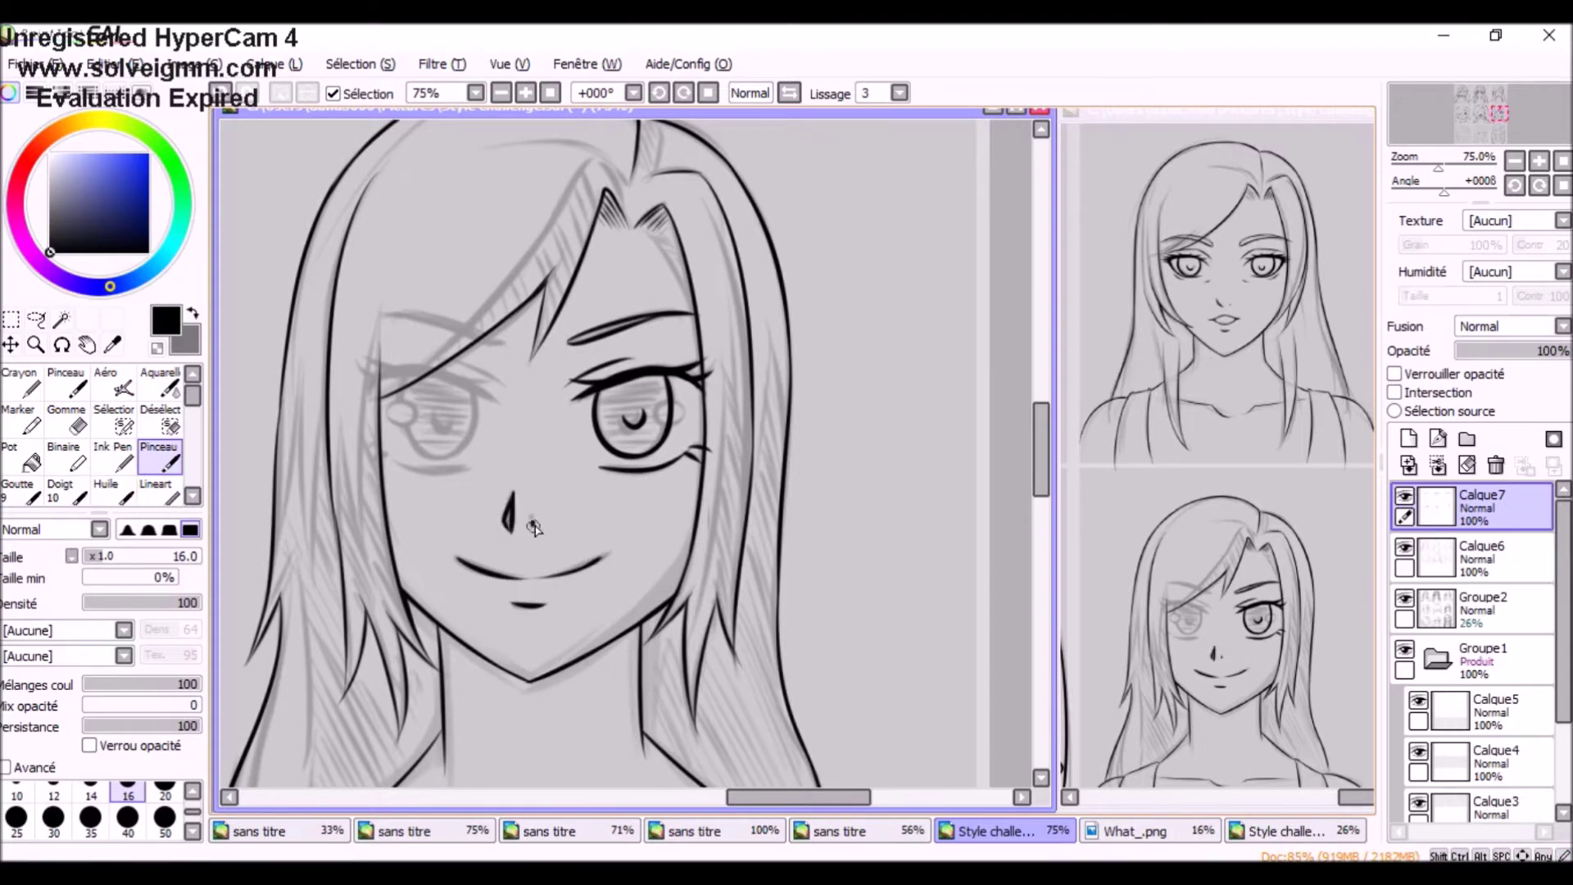
- Rotate the canvas and ink the grinning portrait's long side lock and round jaw on layer Calque6 with brush size 16
left_click(1481, 550)
scroll(573, 409, "down", 2)
scroll(578, 307, "up", 1)
mouse_move(539, 309)
left_mouse_down()
mouse_move(573, 292)
mouse_move(665, 648)
left_mouse_up()
mouse_move(573, 287)
left_mouse_down()
mouse_move(631, 524)
mouse_move(713, 433)
left_mouse_up()
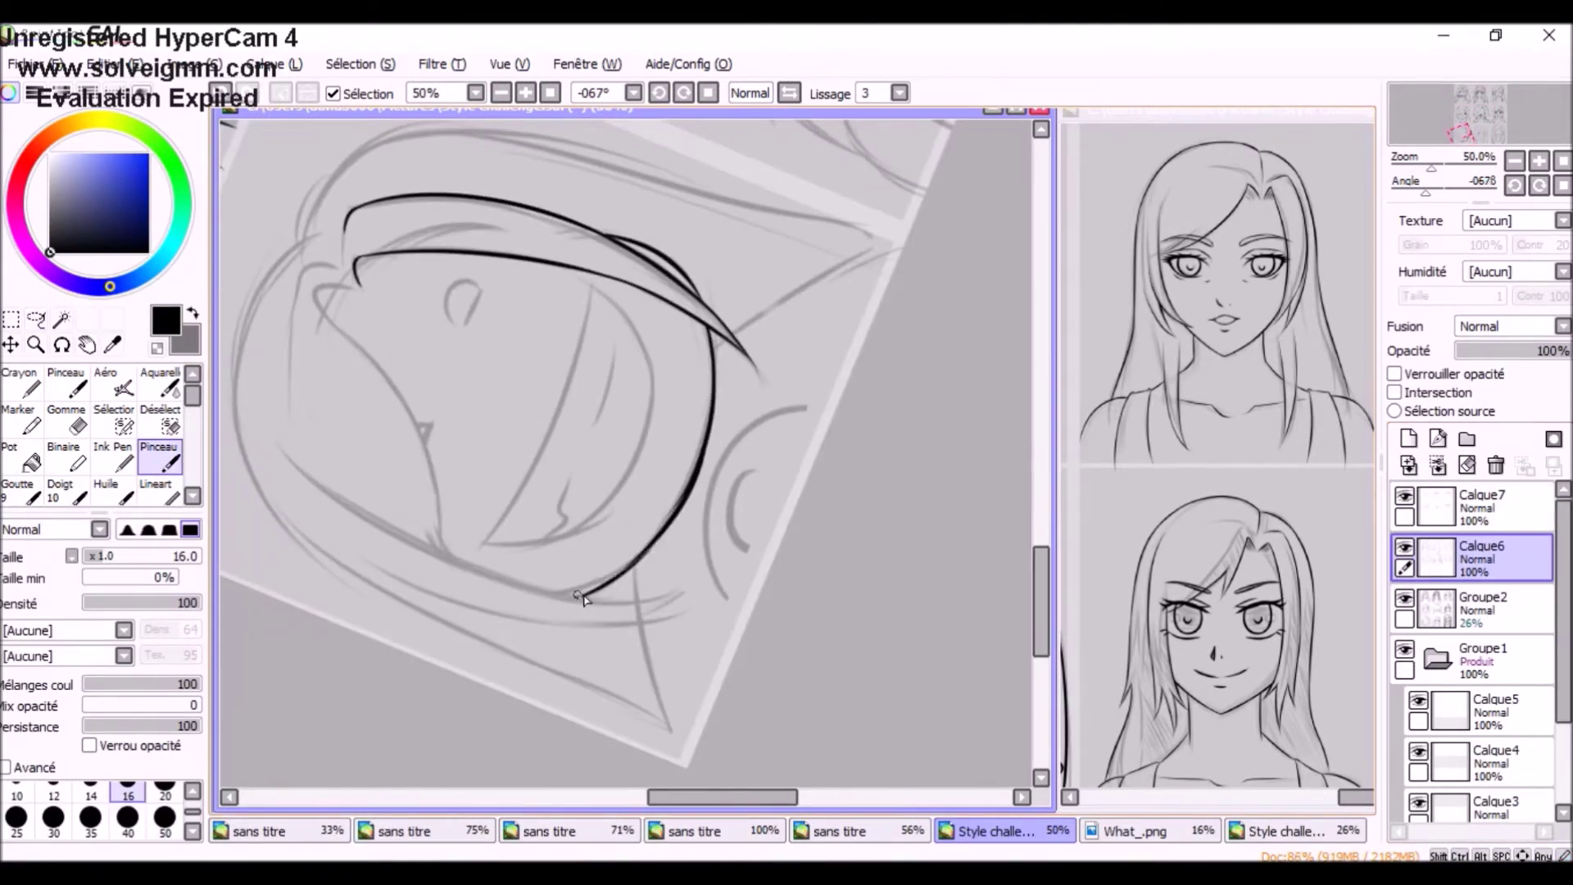
key("Home")
- Ink the grinning portrait's fringe, parting tufts, outer hair and shoulders on Calque6
left_click_drag(596, 407, 555, 473)
left_click_drag(704, 270, 741, 299)
left_click_drag(444, 651, 526, 585)
left_click_drag(507, 653, 295, 551)
key("bracketright")
left_click_drag(584, 547, 328, 677)
key("bracketleft")
left_click_drag(344, 163, 315, 414)
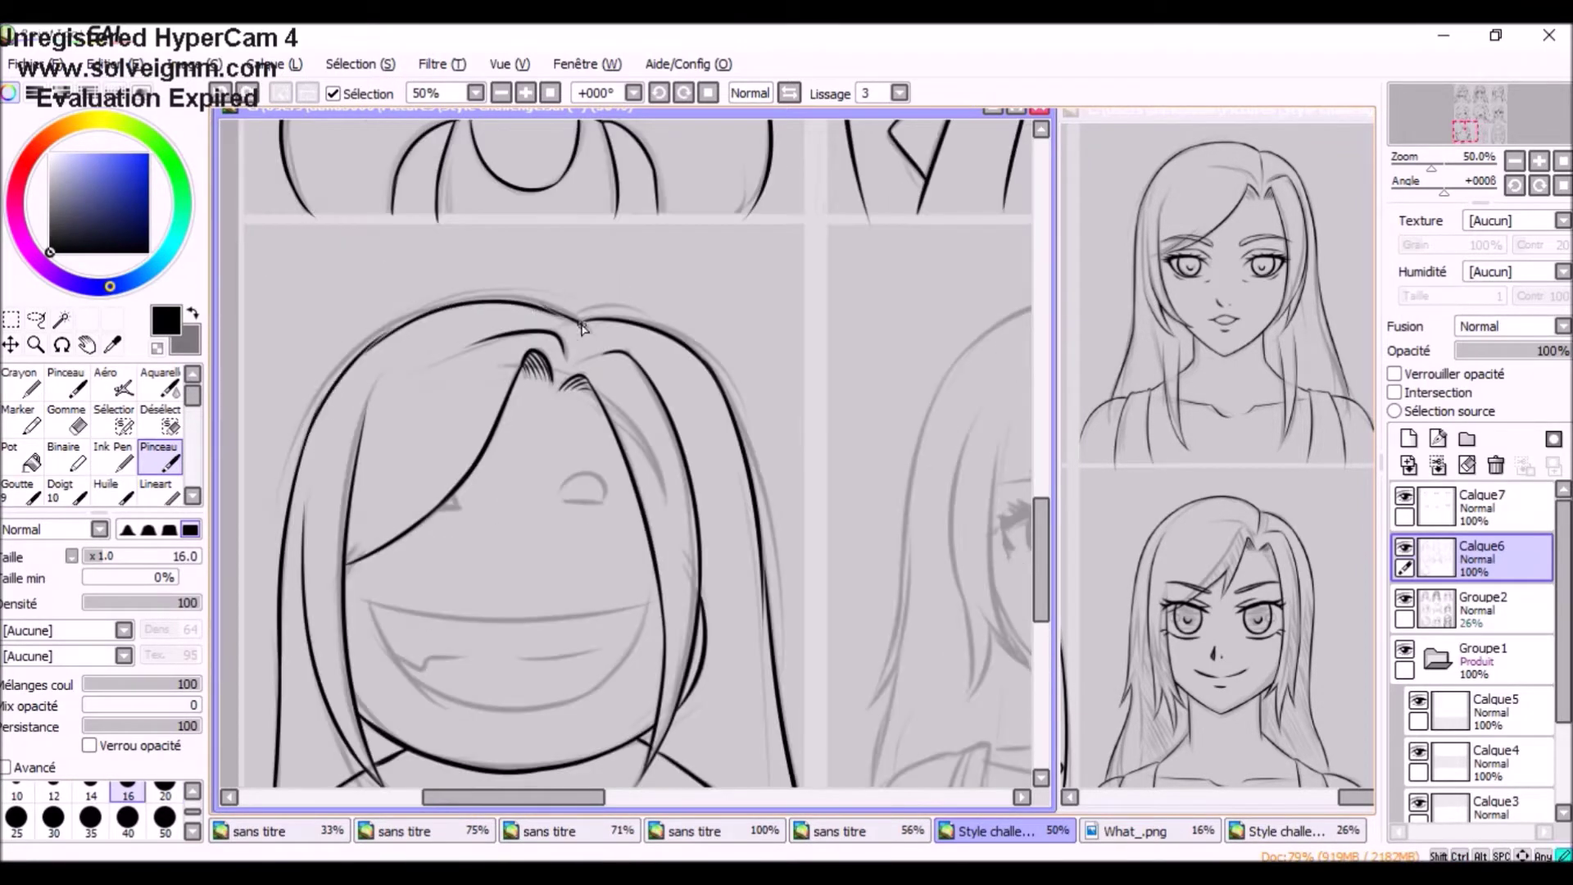
- Ink the grinning portrait's wide toothy mouth, small eyes and round chest emblem
left_click_drag(415, 328, 385, 90)
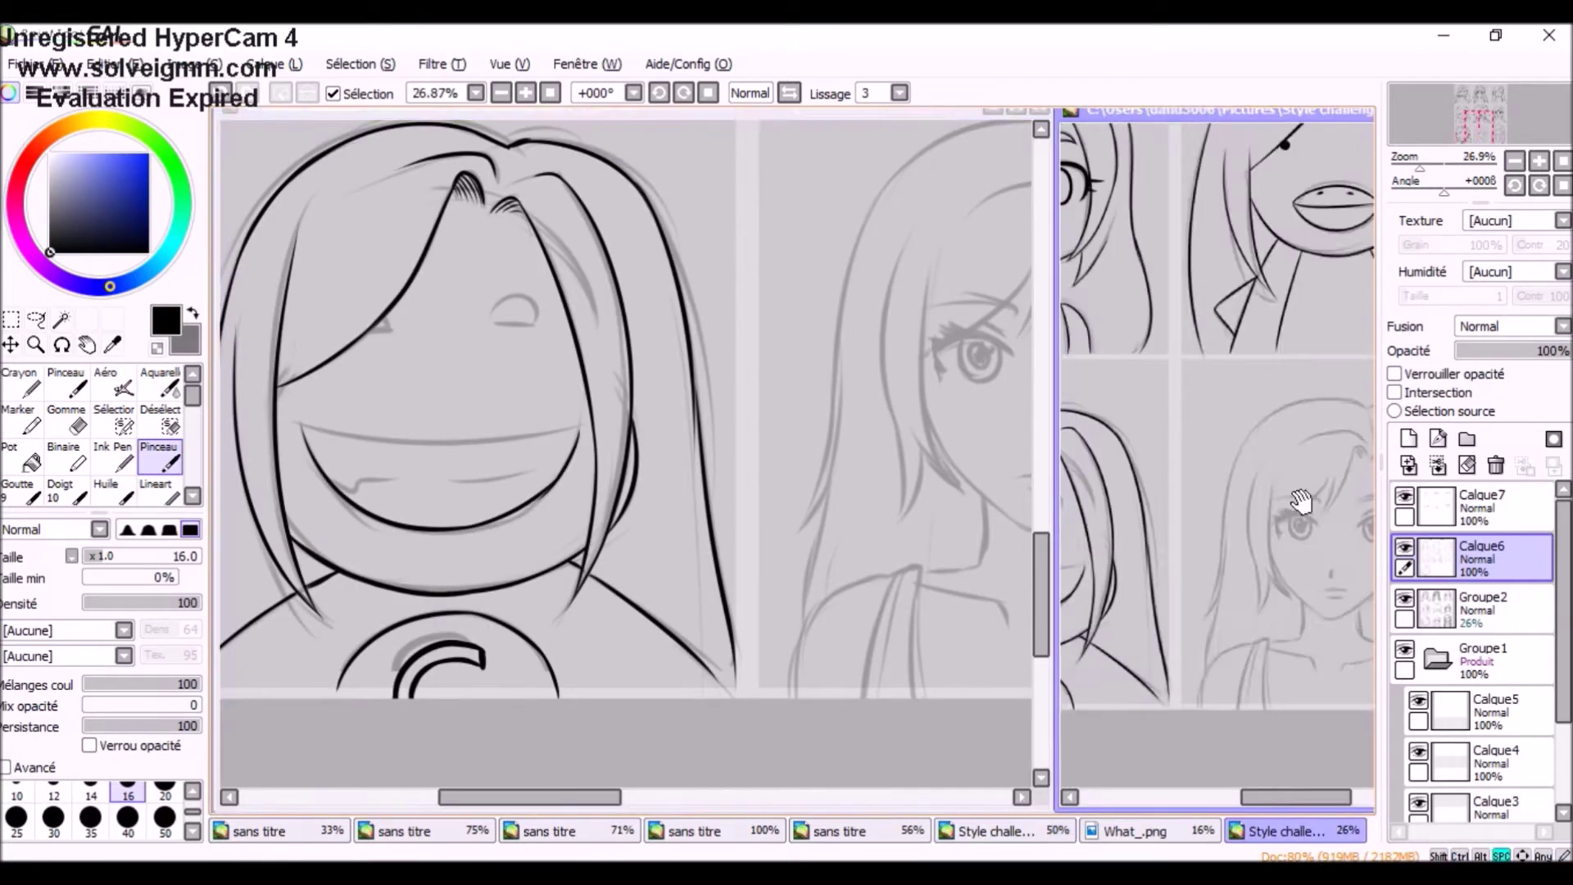
left_click_drag(458, 458, 573, 403)
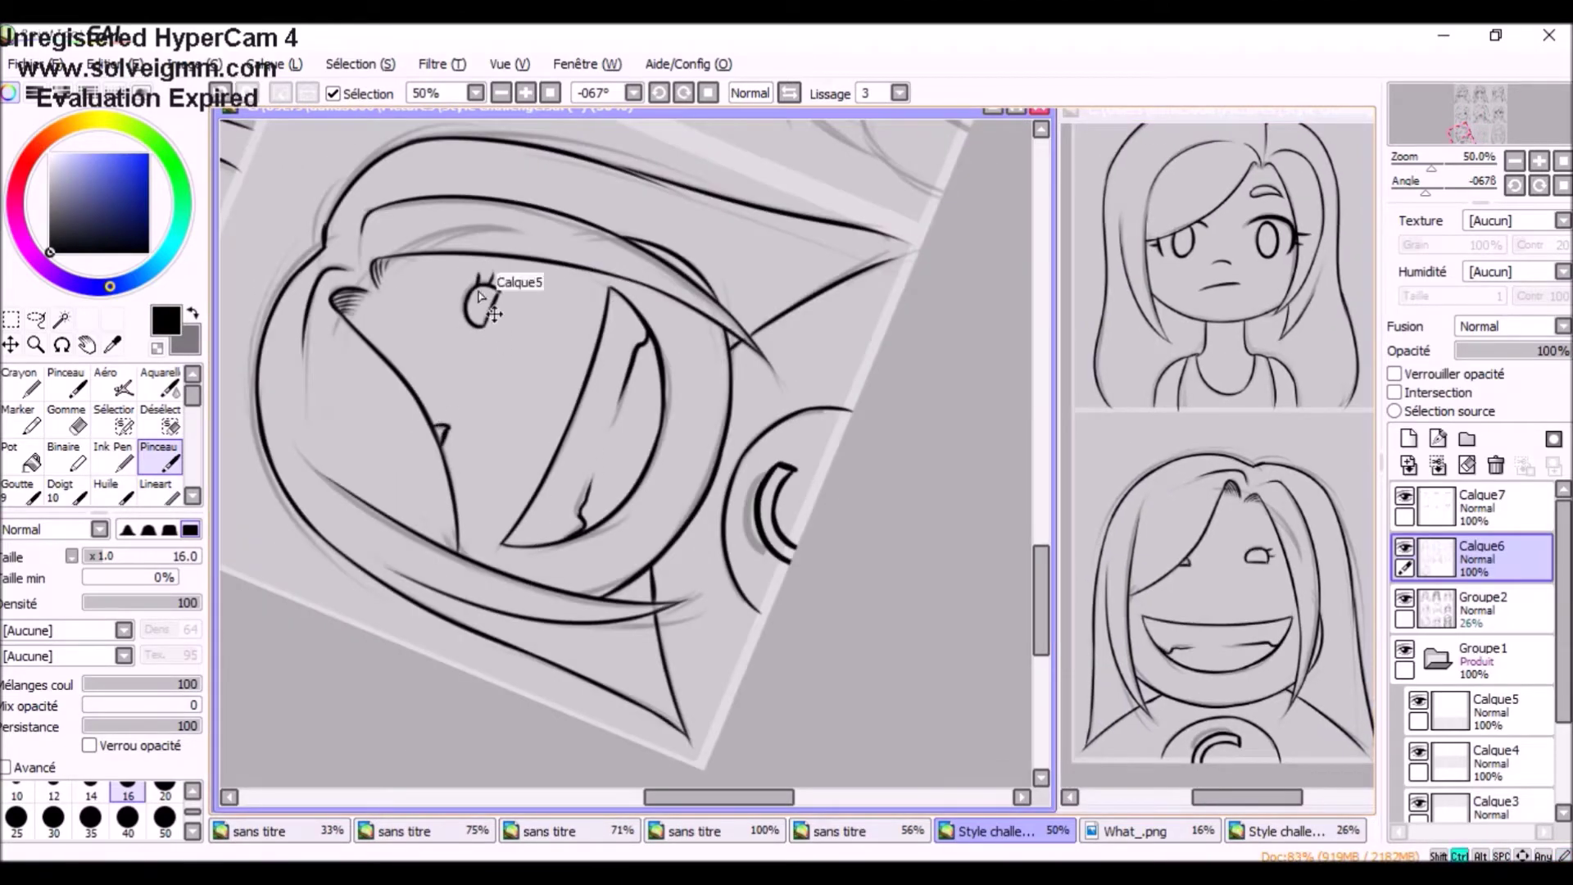
key("Home")
- Ink the fringe and jagged side locks of the bottom-row middle portrait on Calque6 with brush size 16
scroll(471, 317, "down", 2)
scroll(648, 328, "up", 1)
left_click_drag(685, 328, 679, 553)
left_click_drag(731, 455, 711, 574)
left_click_drag(675, 323, 713, 305)
left_click_drag(701, 310, 748, 496)
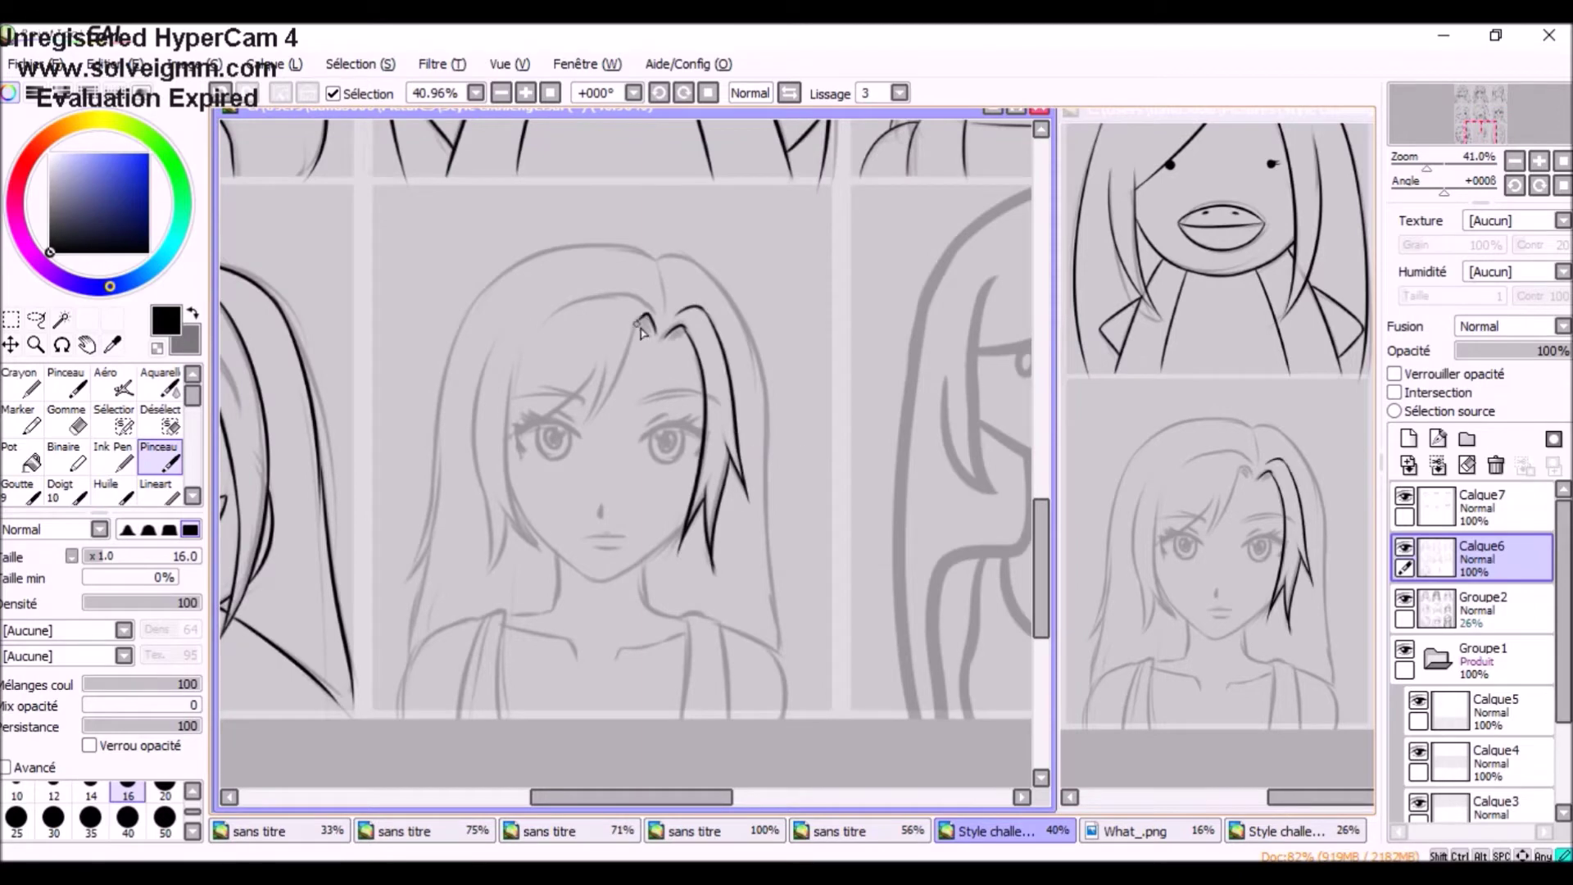
left_click_drag(509, 373, 533, 566)
left_click_drag(496, 342, 482, 521)
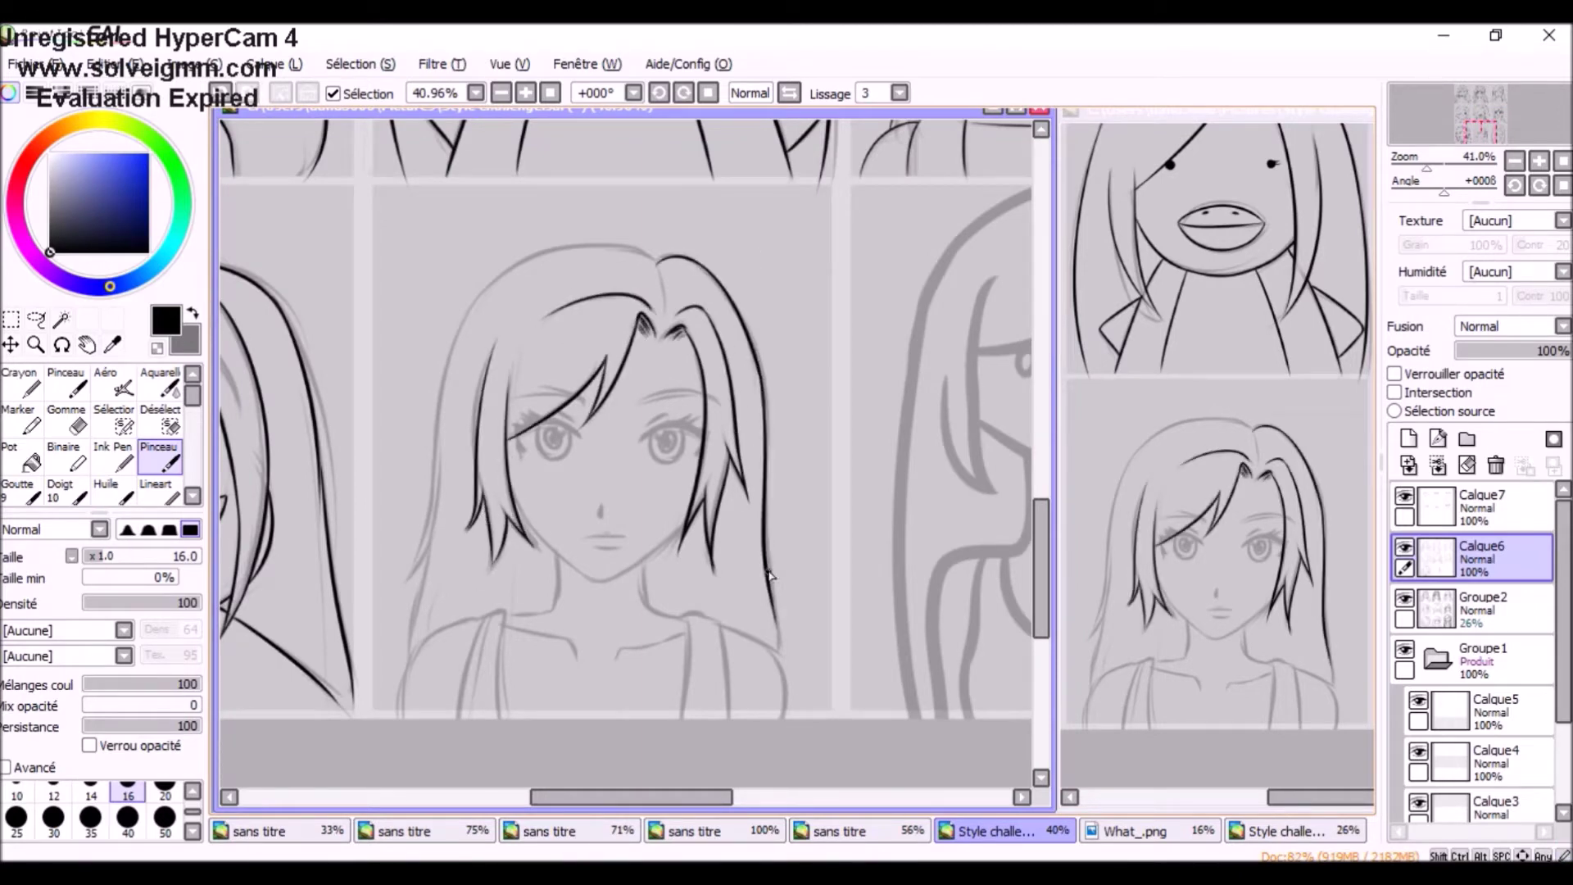
- Ink the outer hair outline and the jaw of the bottom-row middle portrait on Calque6
left_click_drag(766, 417, 766, 312)
left_click_drag(525, 394, 635, 492)
scroll(623, 410, "up", 1)
key("e")
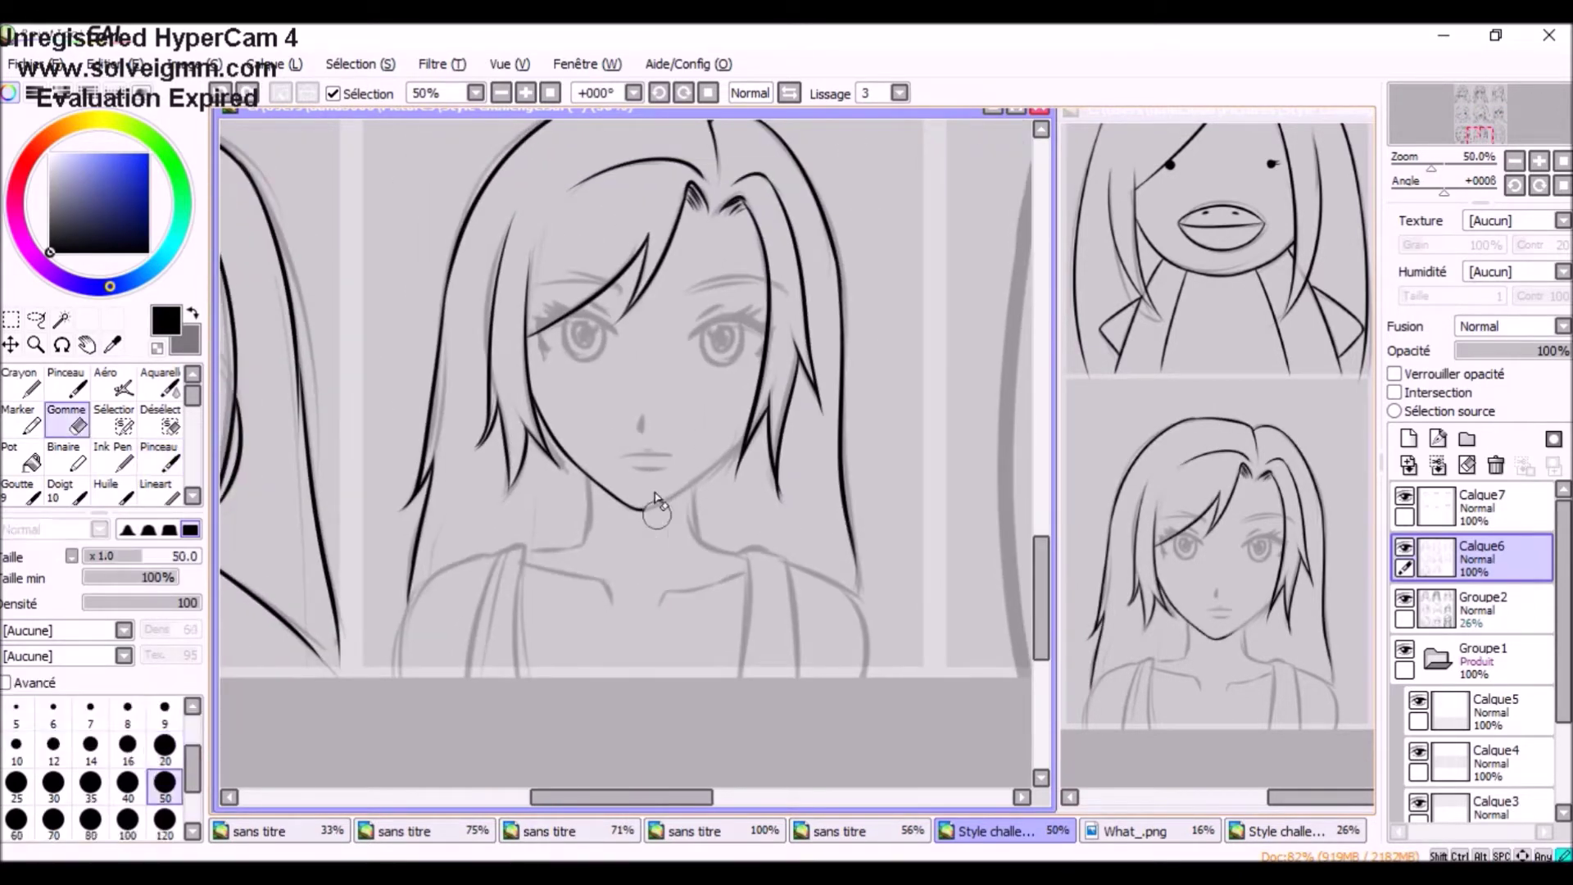
key("b")
- Ink the bottom-row middle portrait's neck, shoulders, collarbones and tank top straps
left_click_drag(693, 481, 758, 549)
left_click_drag(746, 549, 737, 676)
left_click_drag(785, 556, 799, 675)
left_click_drag(531, 545, 464, 677)
left_click_drag(495, 545, 397, 677)
scroll(554, 589, "up", 1)
left_click_drag(556, 581, 553, 601)
scroll(543, 661, "up", 1)
mouse_move(693, 494)
left_mouse_down()
mouse_move(543, 502)
mouse_move(647, 557)
left_mouse_up()
left_click_drag(590, 487, 622, 537)
left_click_drag(525, 426, 696, 385)
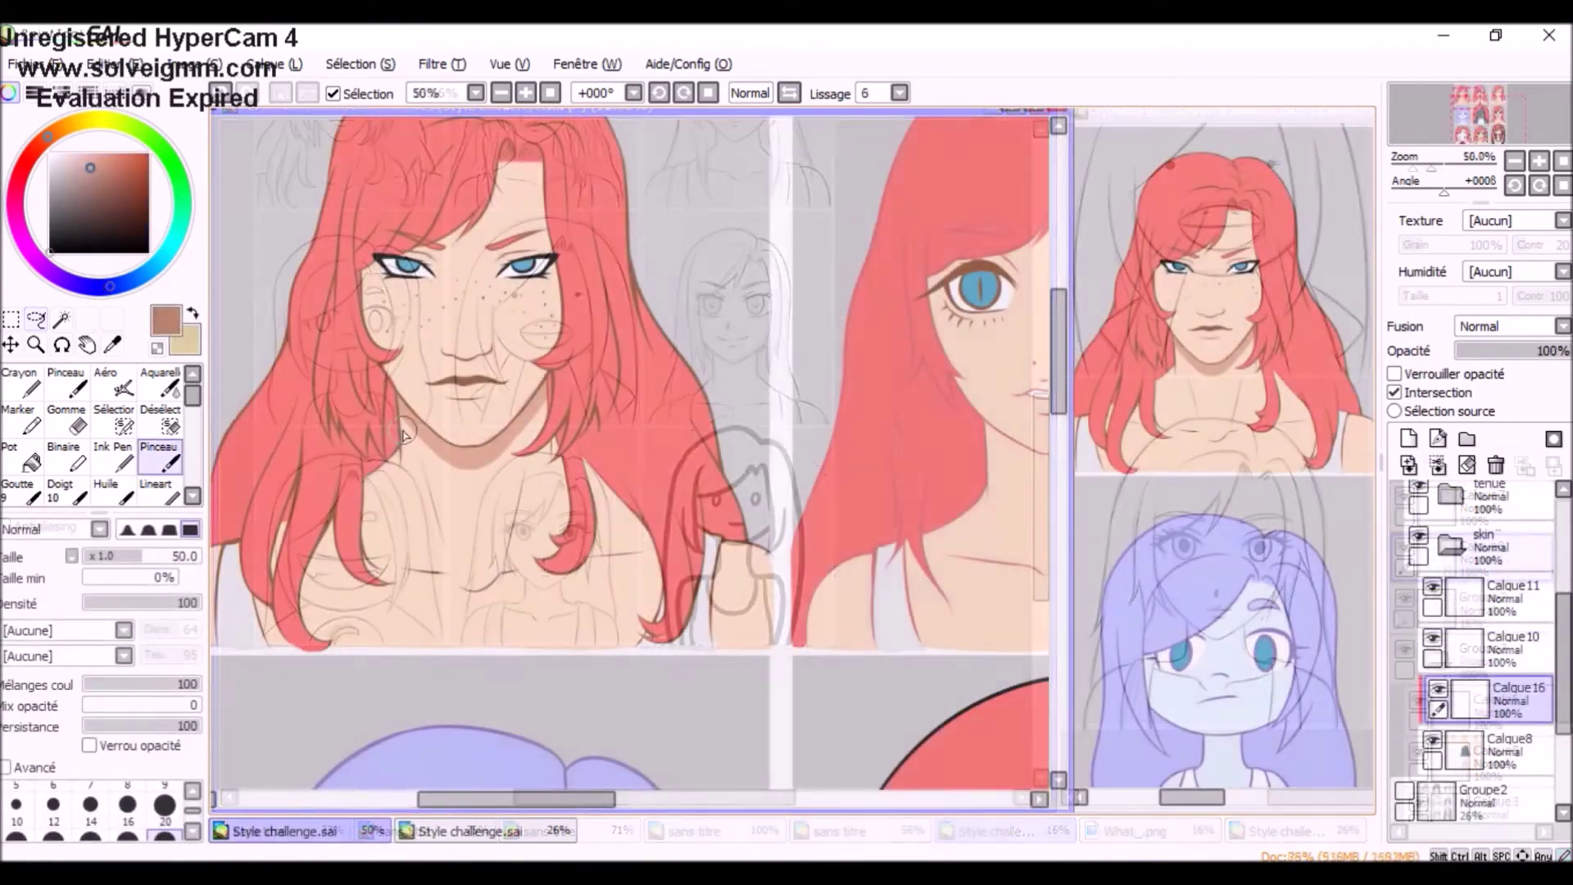
- Paint darker skin shadows under the wavy-haired portrait's chin, side locks and collarbones on clipped layer Calque16 with brush size 50
scroll(547, 197, "up", 1)
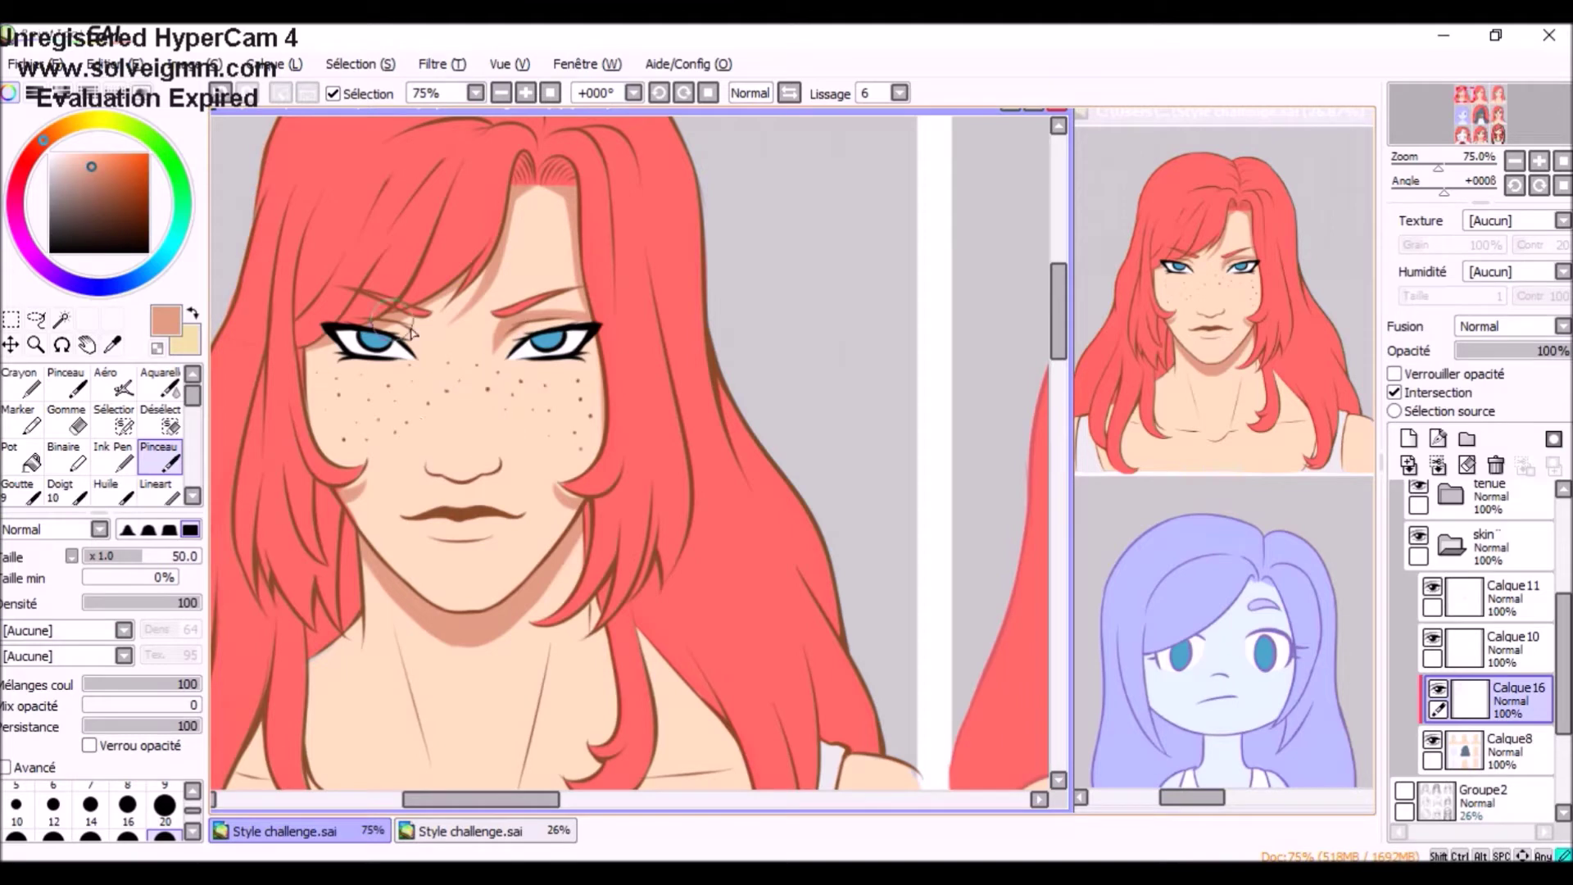
scroll(317, 333, "down", 5)
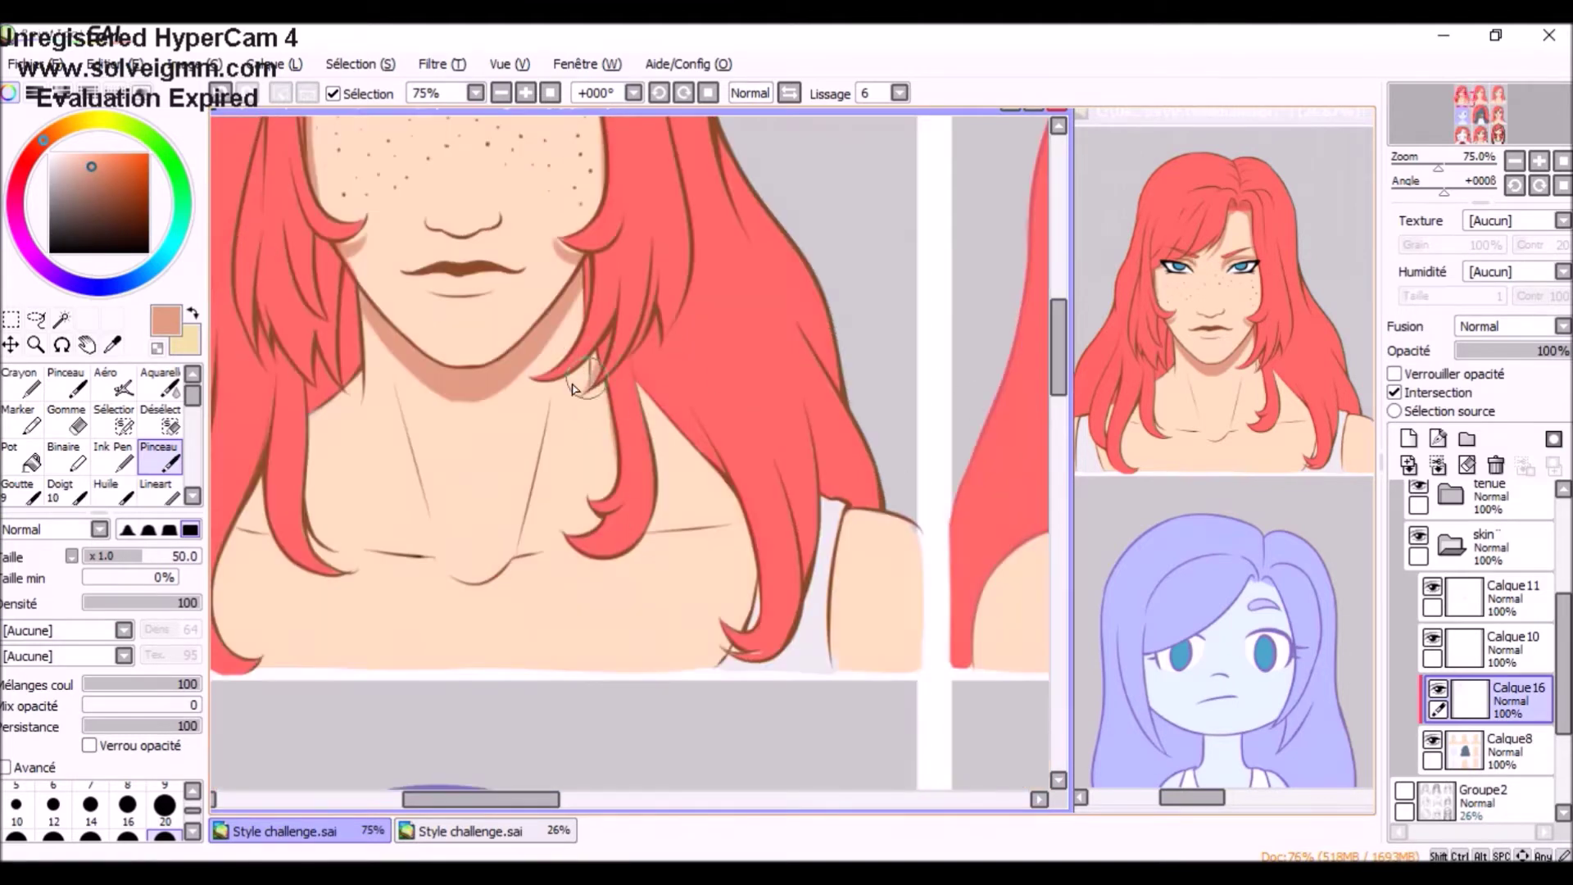
scroll(323, 439, "left", 2)
scroll(328, 436, "up", 1)
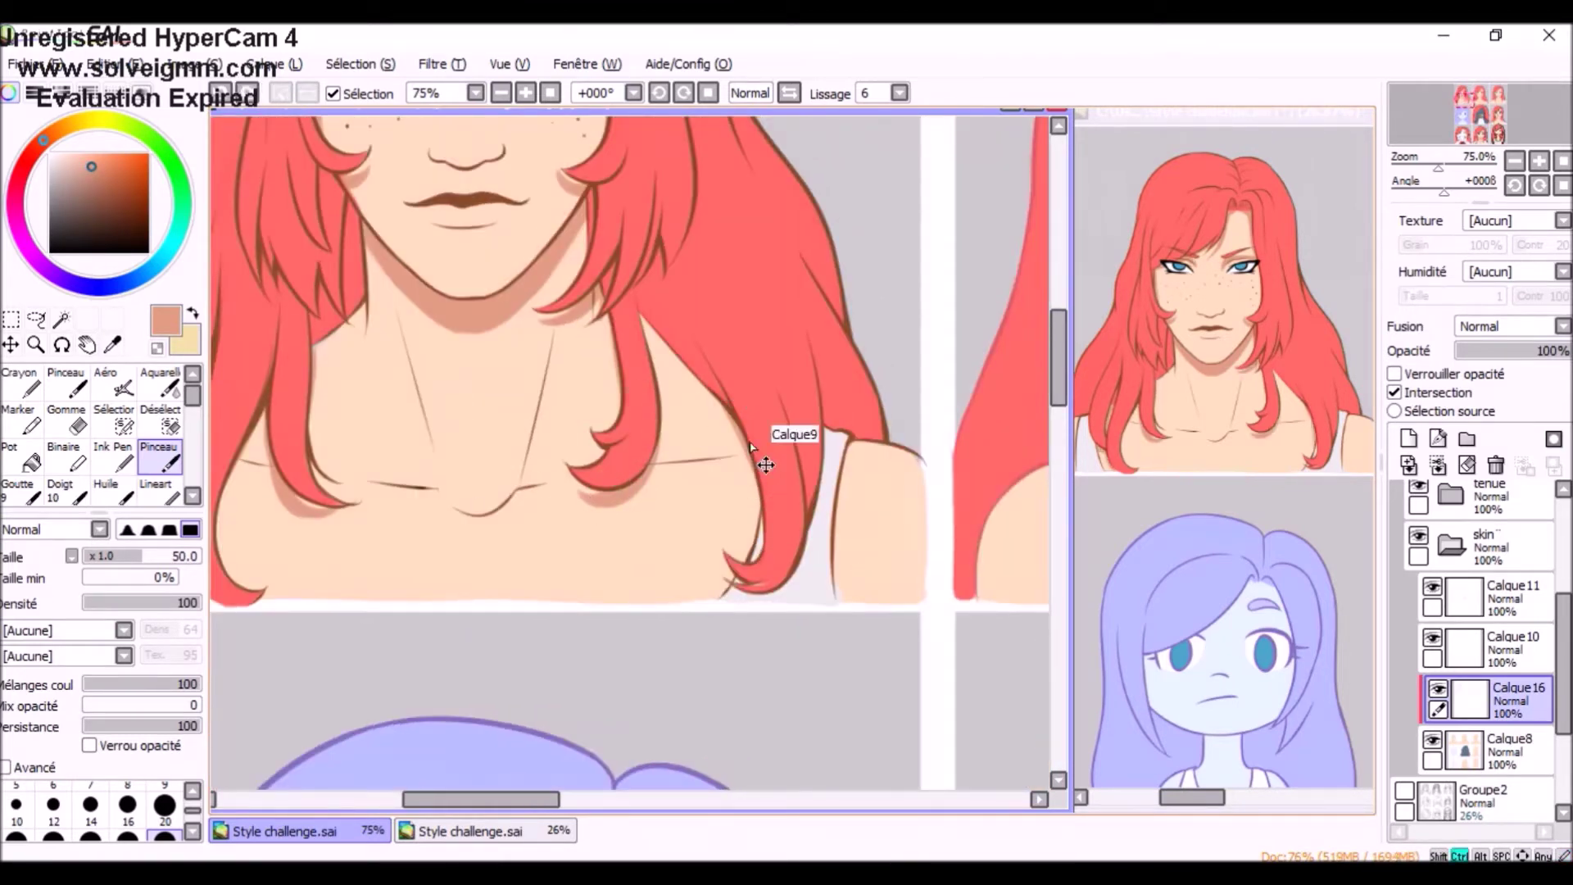
scroll(527, 473, "down", 1)
scroll(538, 235, "up", 1)
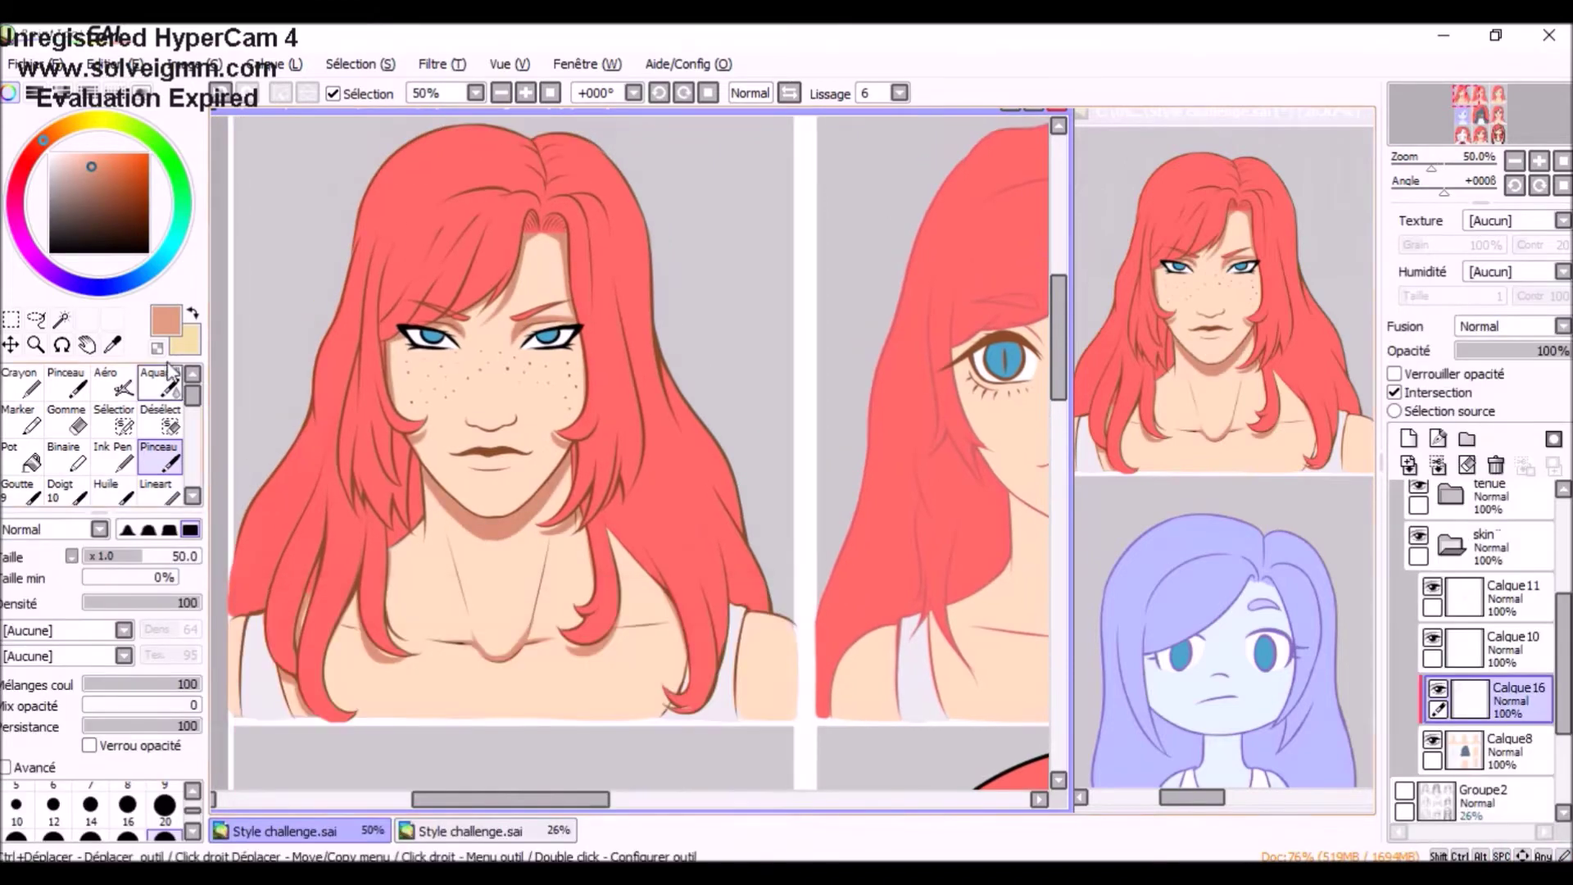
- Start painting dark red strand shadows around the wavy-haired portrait's parting and side locks on clipped layer Calque18 with brush size 35
scroll(626, 693, "down", 2)
scroll(626, 692, "up", 1)
key("l")
scroll(713, 607, "up", 2)
key("b")
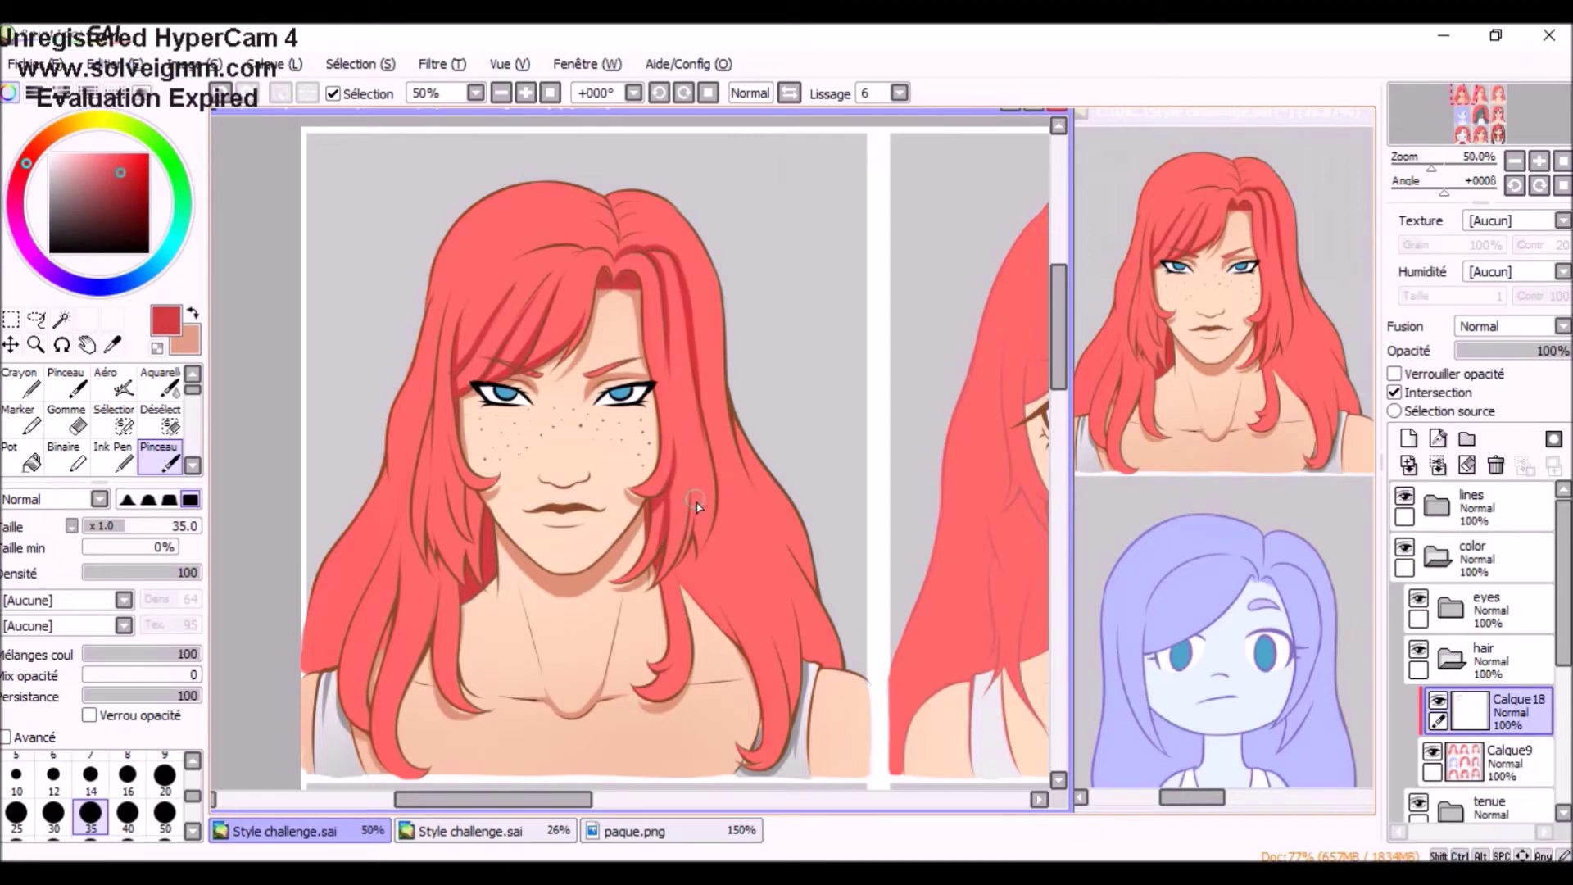
left_click_drag(697, 573, 656, 524)
left_click_drag(643, 512, 667, 558)
mouse_move(627, 624)
left_mouse_down()
mouse_move(696, 500)
mouse_move(774, 521)
mouse_move(704, 389)
left_mouse_up()
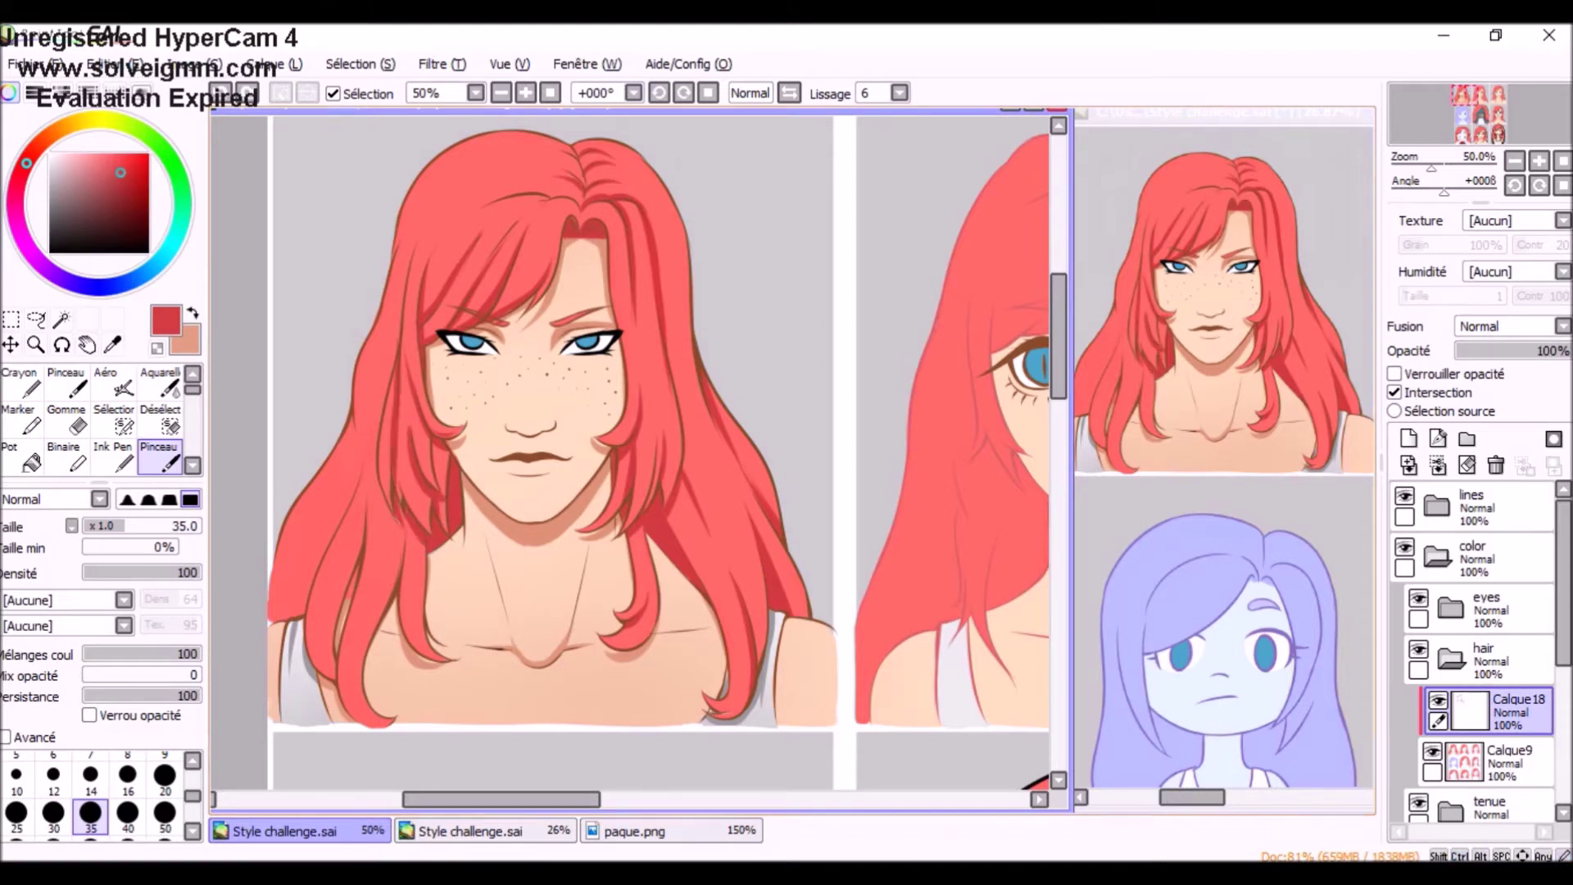
- Paint dark red strand shadows across the wavy-haired portrait's fringe and crown on Calque18
scroll(618, 723, "right", 1)
scroll(627, 264, "up", 3)
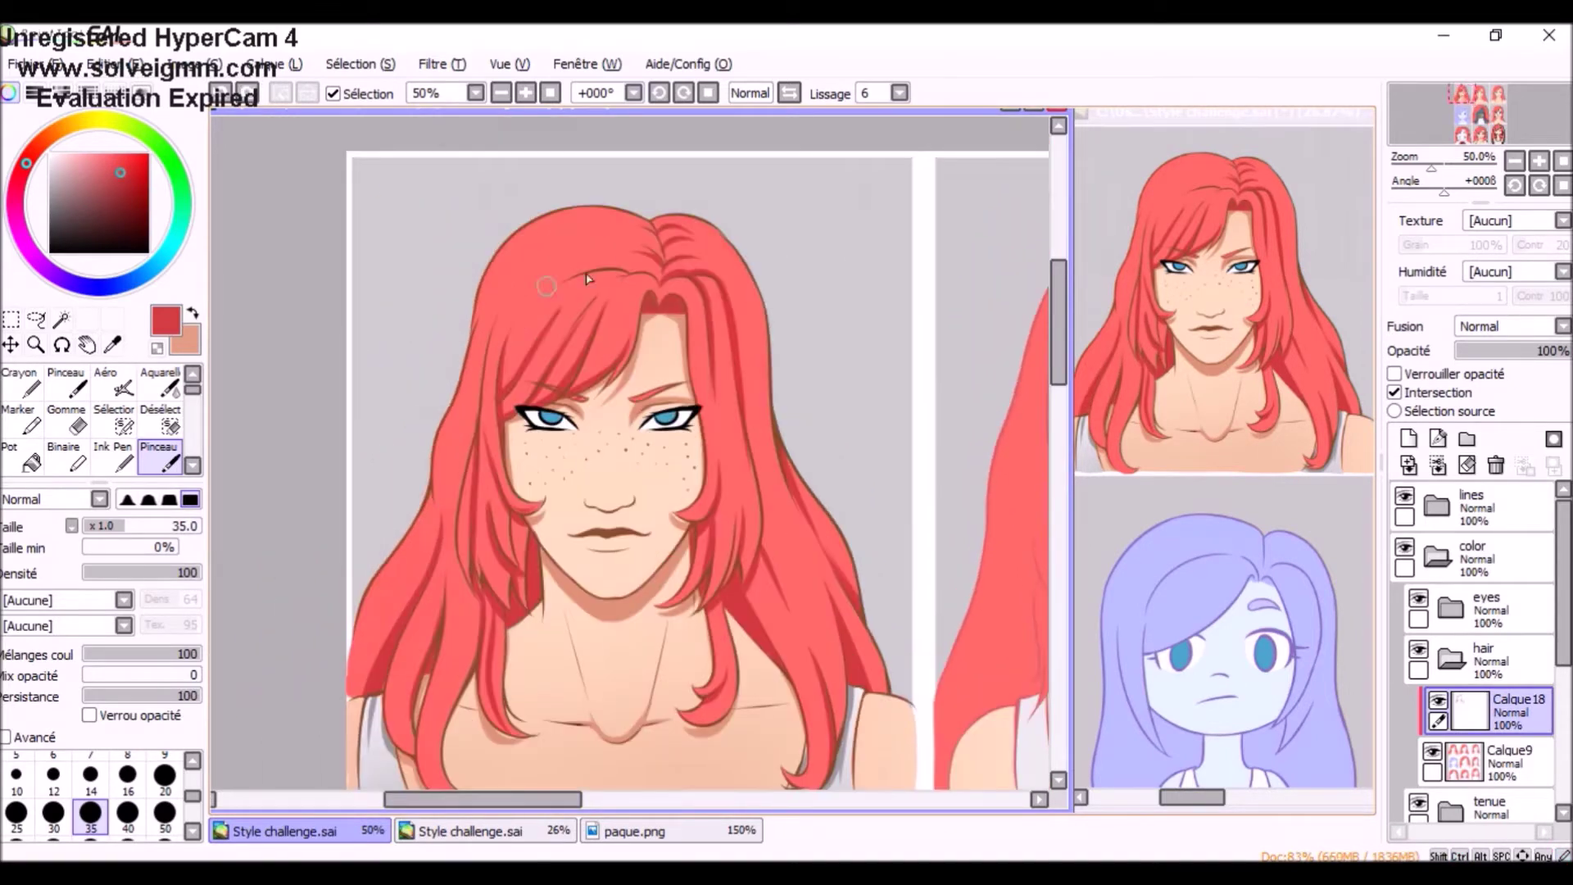
scroll(711, 342, "down", 2)
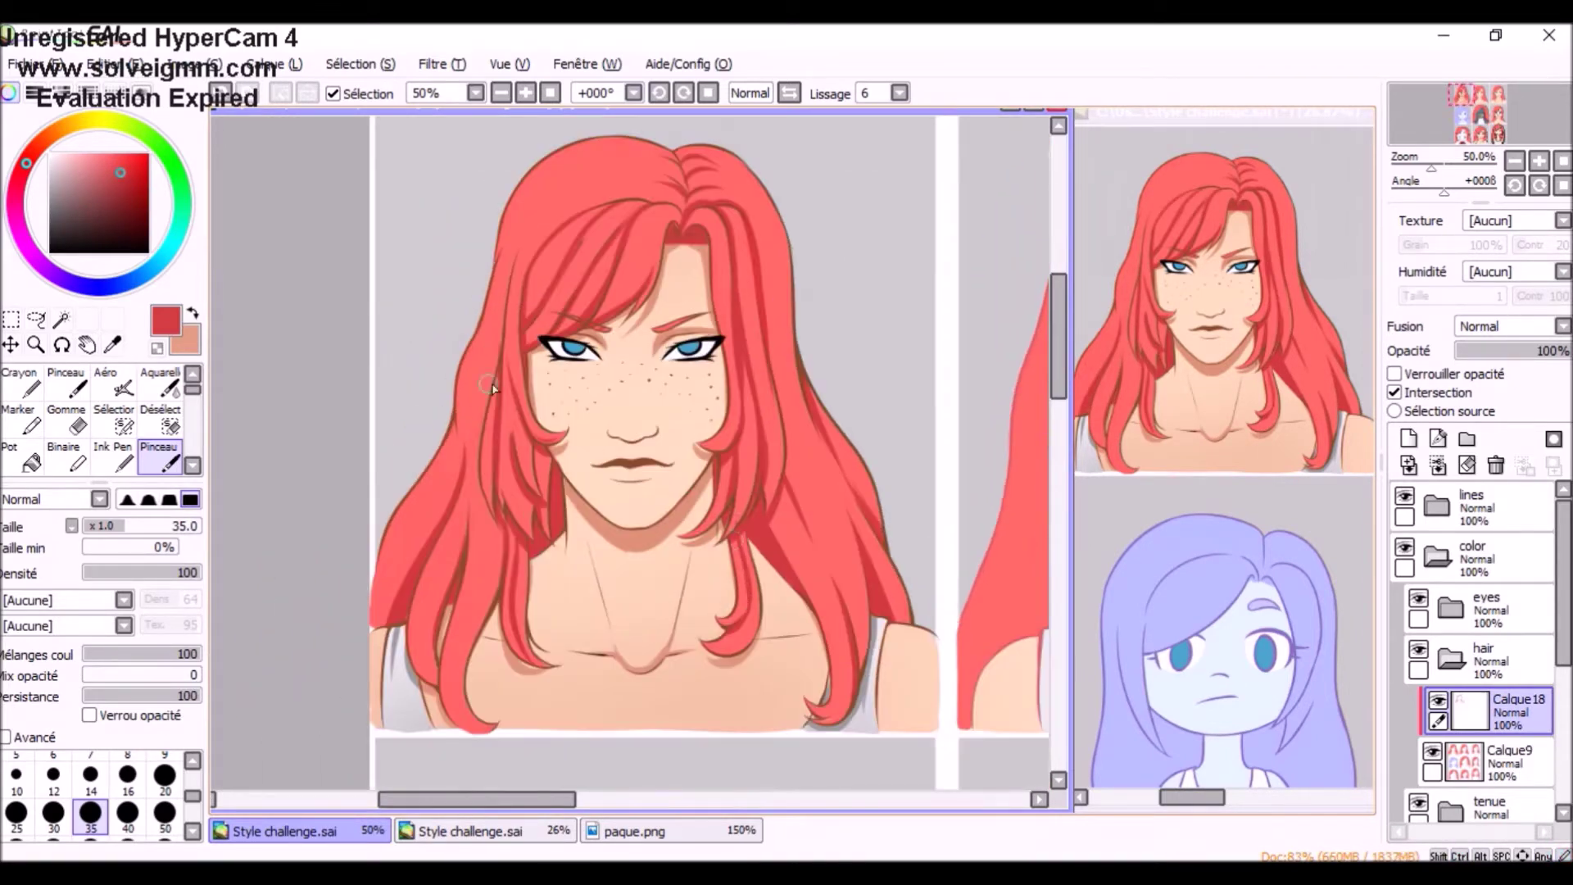
scroll(606, 219, "left", 2)
left_click_drag(725, 168, 561, 233)
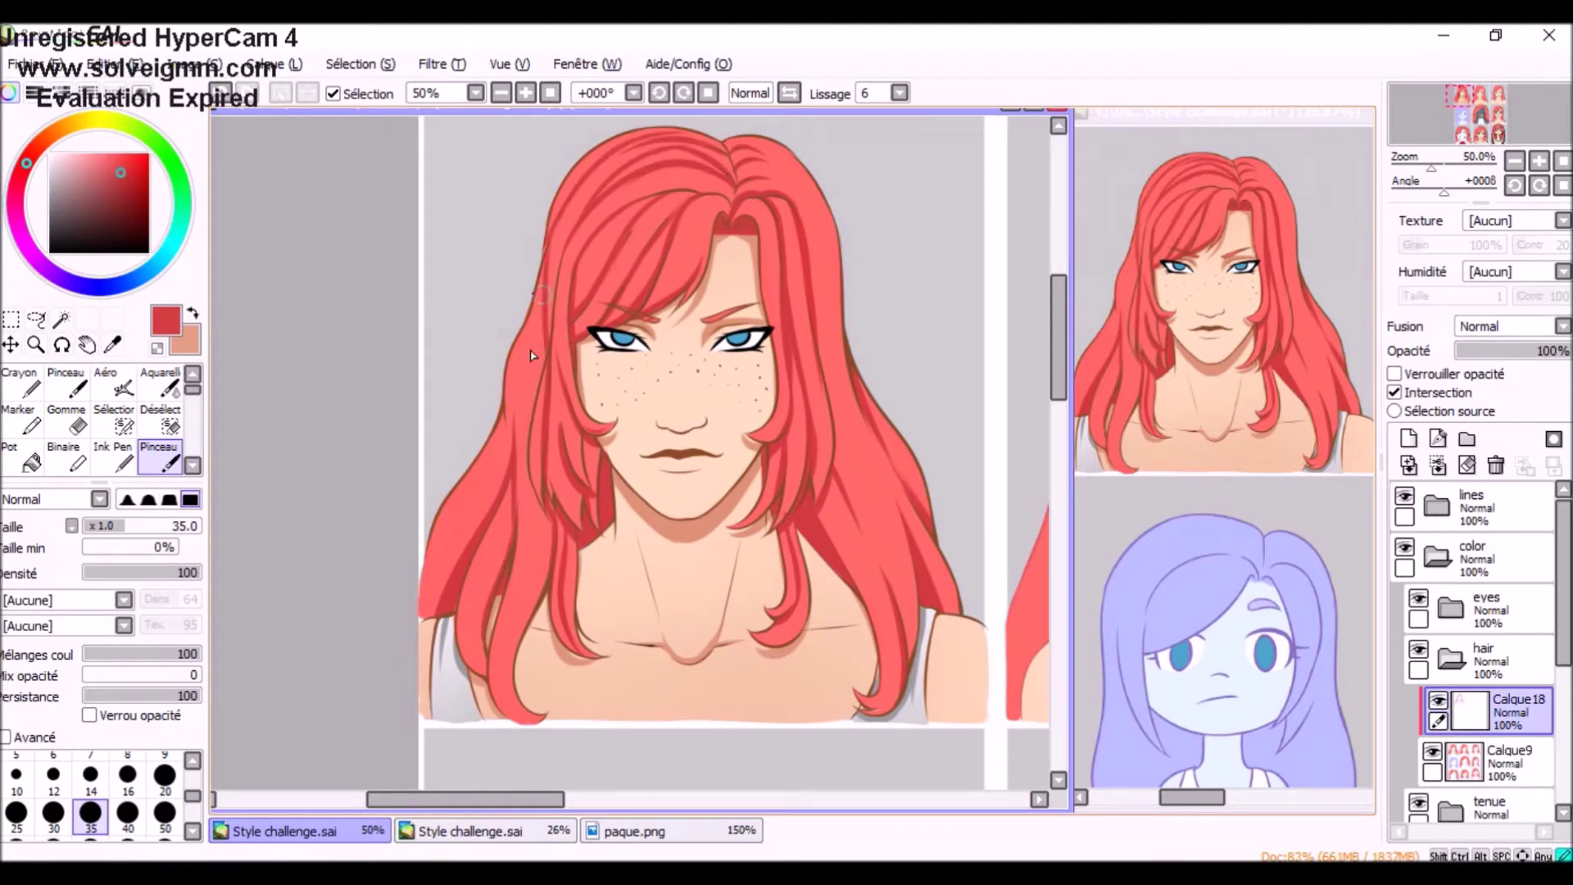
- Add dark red strand shadows down the long outer lengths of the wavy-haired portrait's hair on Calque18
scroll(531, 479, "right", 2)
scroll(639, 465, "up", 1)
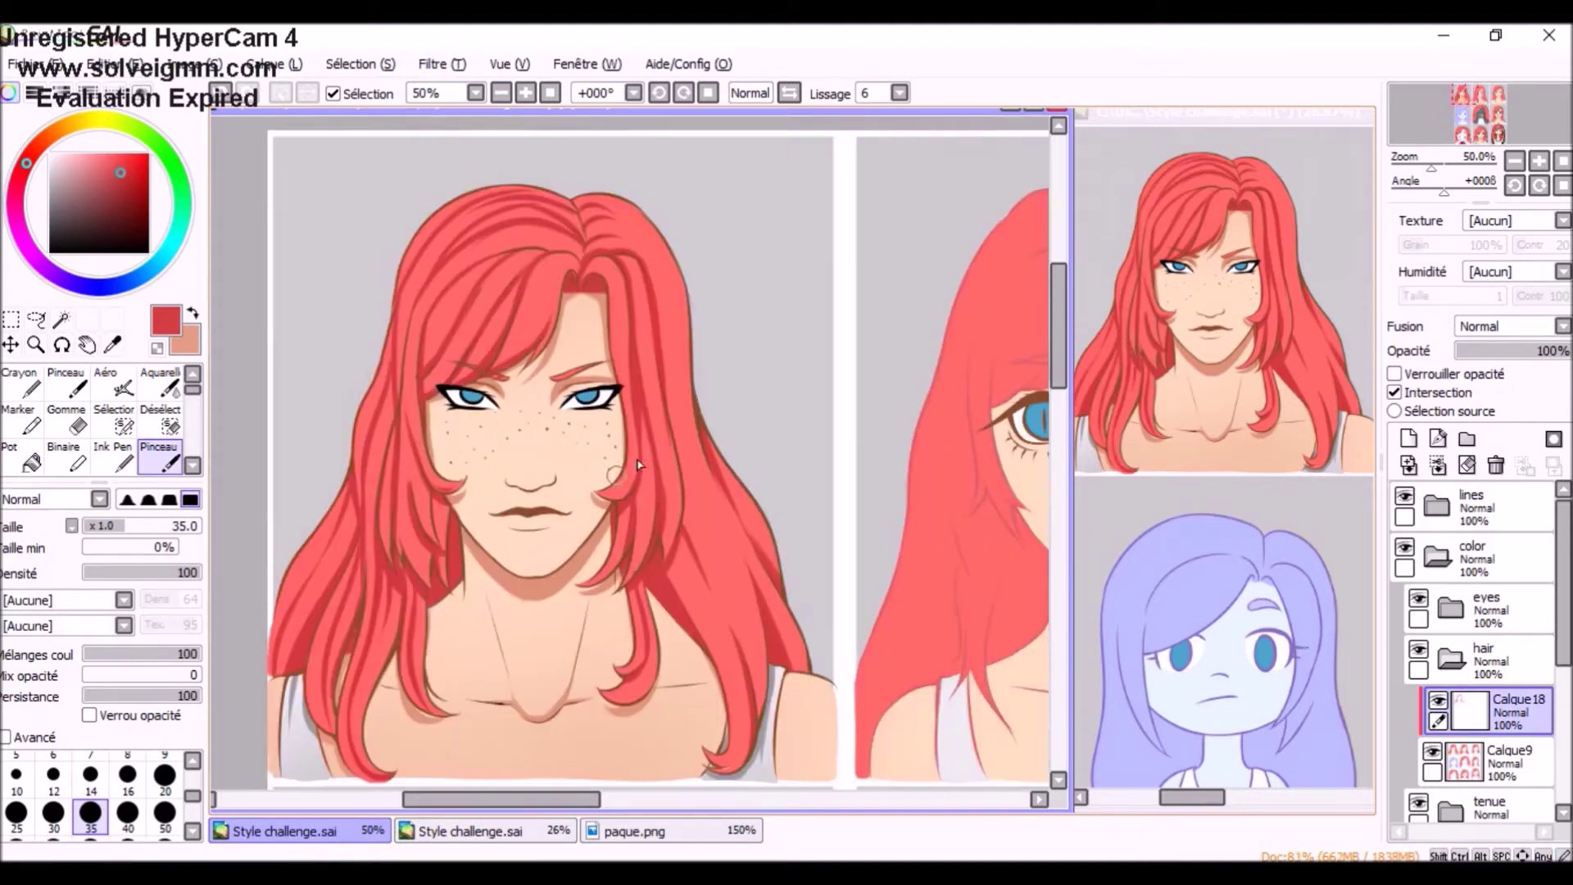
left_click_drag(655, 246, 733, 610)
left_click_drag(692, 443, 762, 631)
scroll(737, 623, "up", 1)
- Airbrush dark red over the wavy-haired portrait's hair on Calque18 with brush size 500
left_click(31, 459)
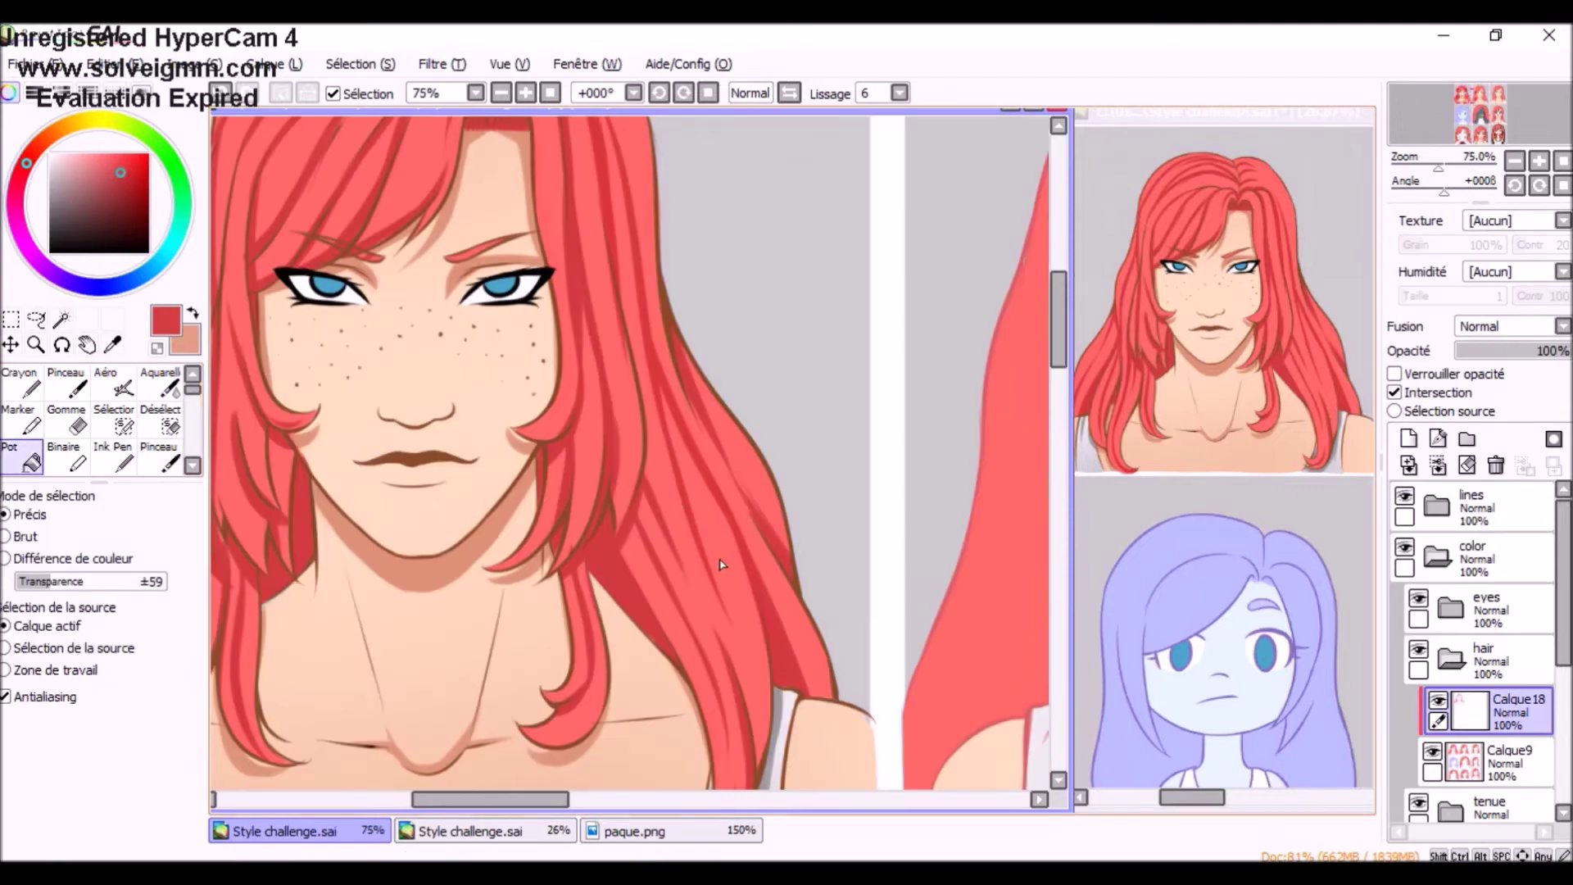
key("v")
scroll(832, 456, "down", 2)
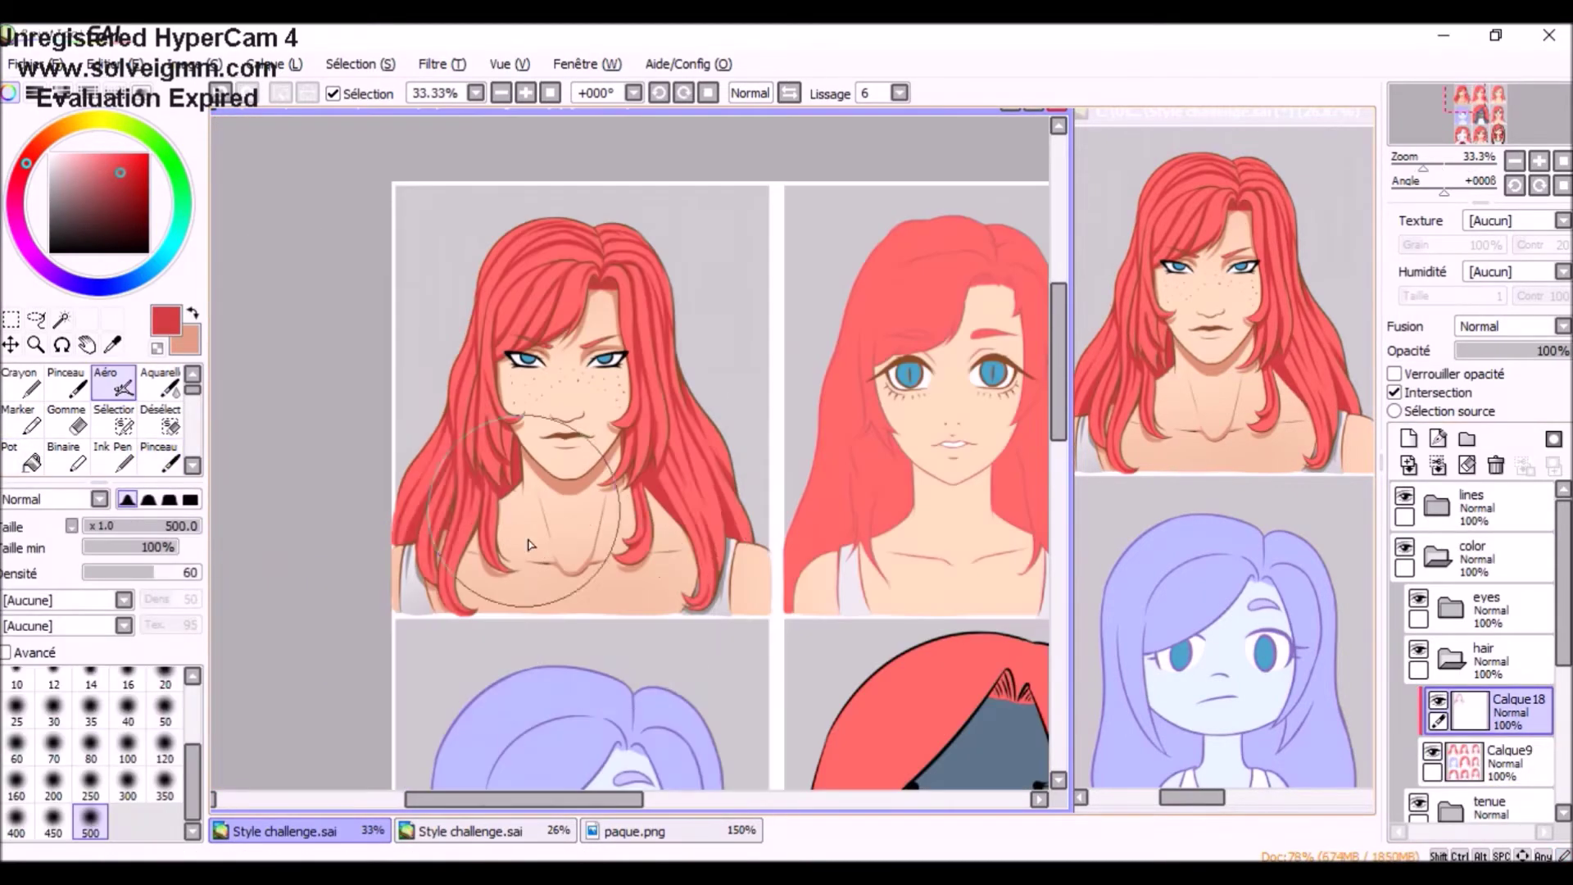
scroll(607, 680, "up", 1)
- Paint iris shading and black pupils in the wavy-haired portrait's blue eyes on clipped layers Calque19 to Calque21 in the eyes folder
left_click(1487, 655)
left_click(158, 459)
scroll(524, 393, "up", 4)
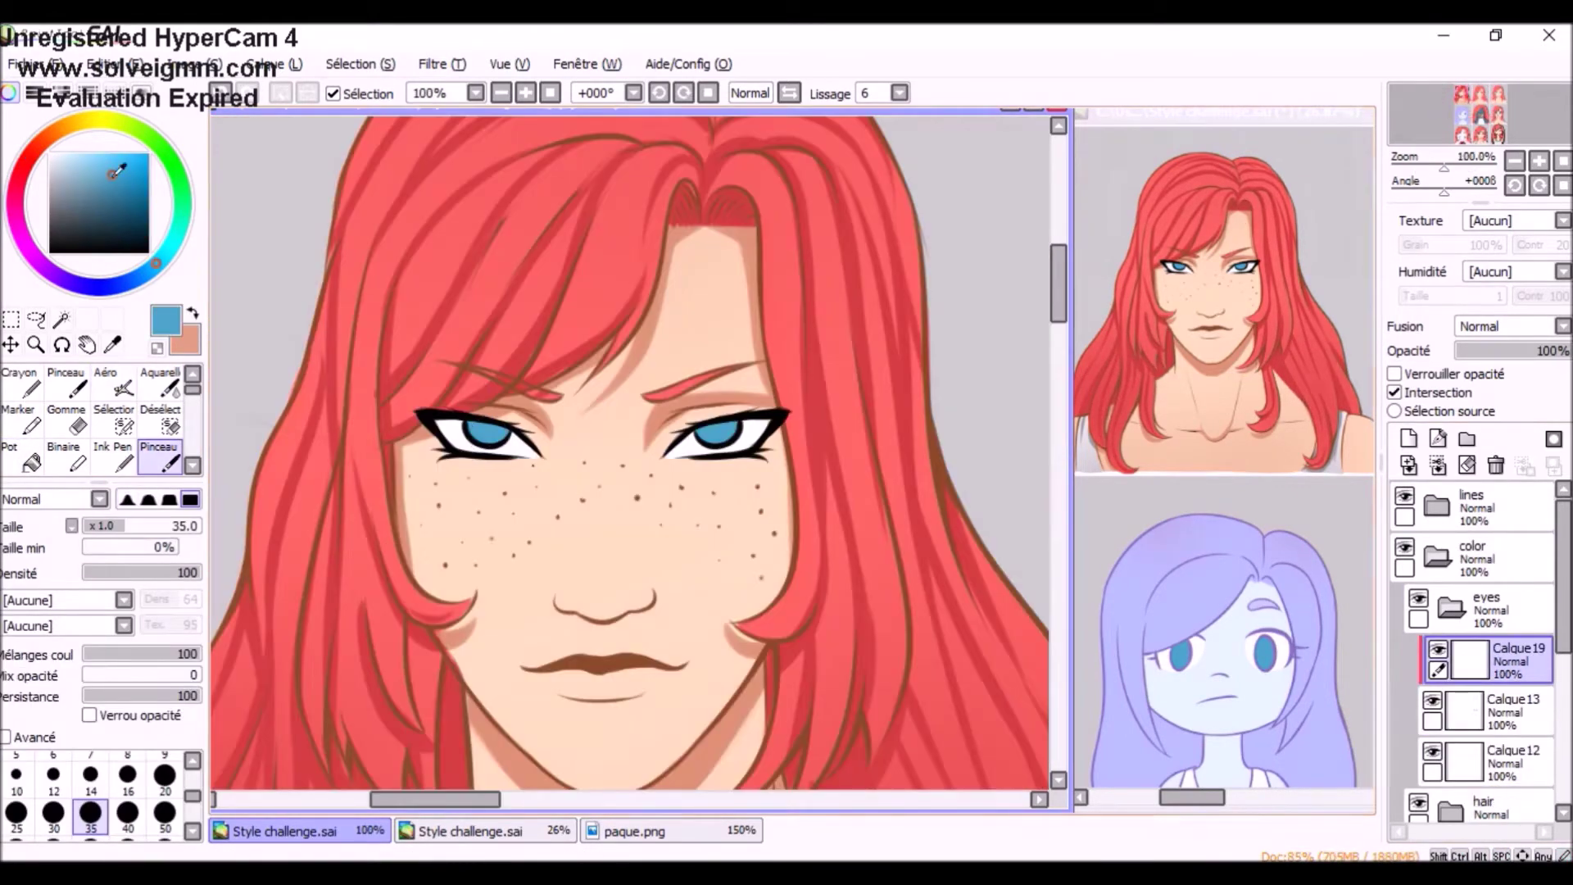
scroll(525, 393, "up", 1)
scroll(1474, 656, "down", 2)
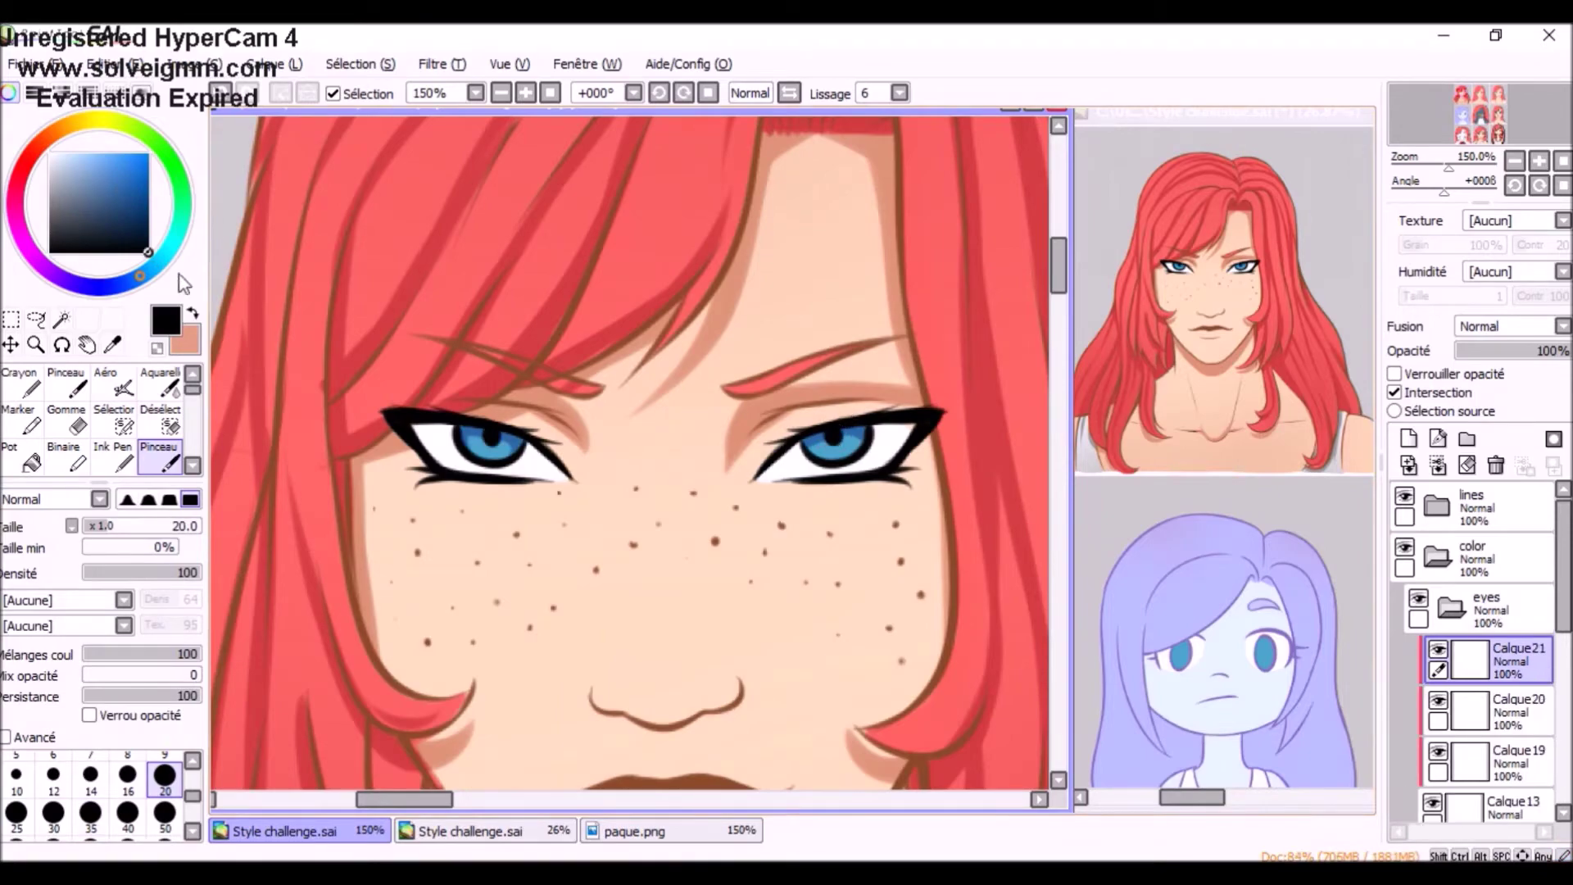
- Tint the wavy-haired portrait's lips pink on clipped layer Calque22 in the skin folder with brush size 20
left_click(889, 447, "alt")
scroll(819, 459, "down", 3)
scroll(312, 488, "down", 2)
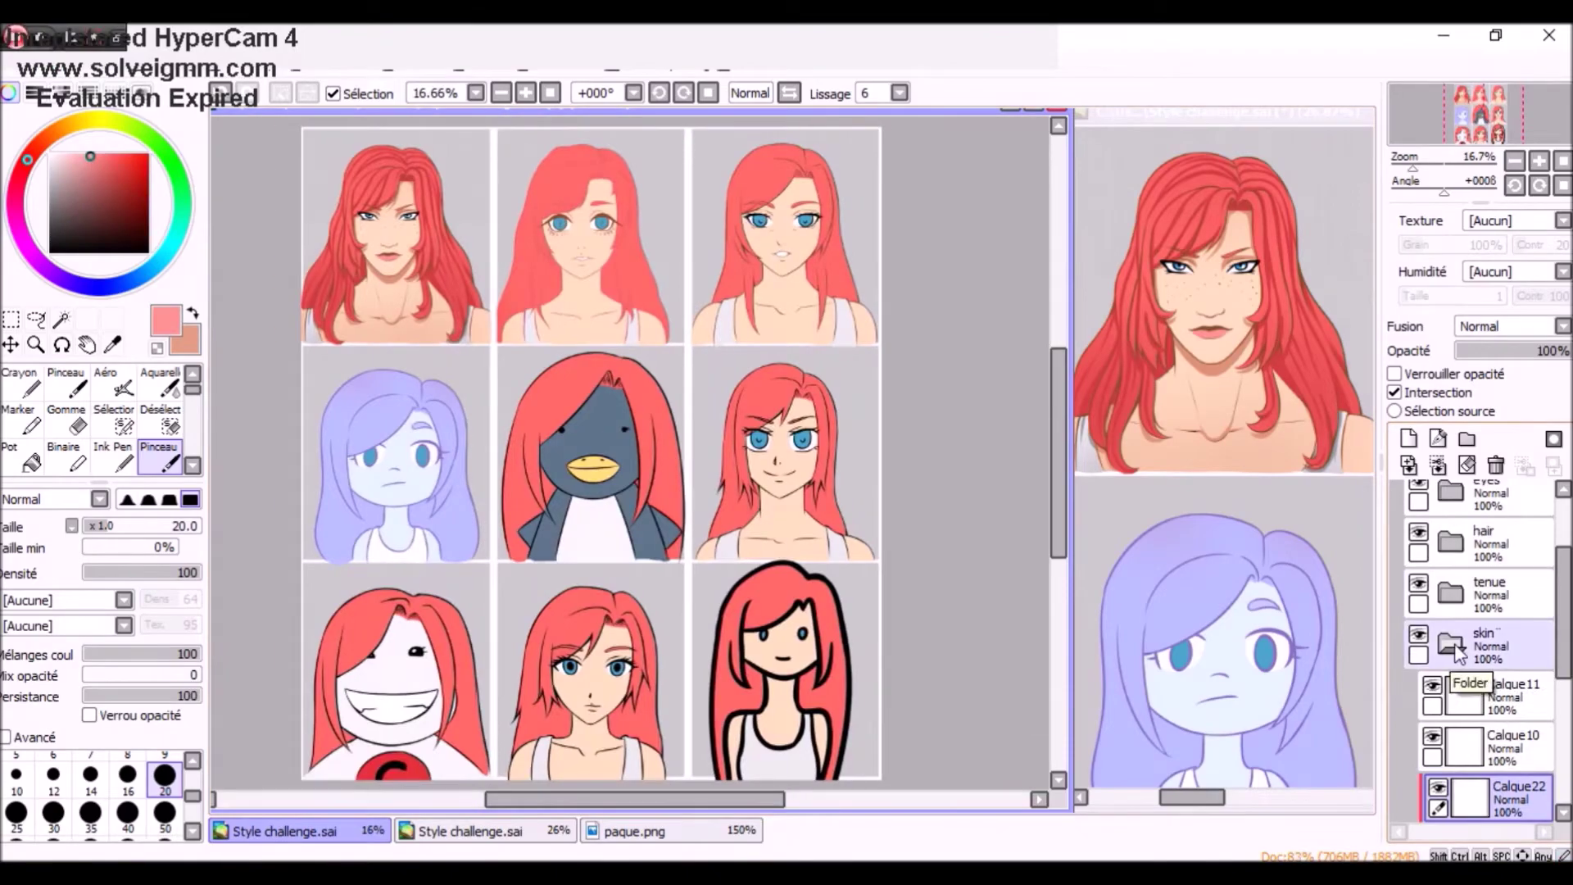
- Paint a grey-blue shadow over half of the purple-haired chibi's face, neck and arm on Calque16 with brush size 50
scroll(422, 475, "up", 3)
left_click(1486, 751)
left_click(164, 813)
left_click(579, 491, "alt")
scroll(718, 485, "down", 2)
mouse_move(721, 385)
left_mouse_down()
mouse_move(655, 491)
mouse_move(712, 510)
left_mouse_up()
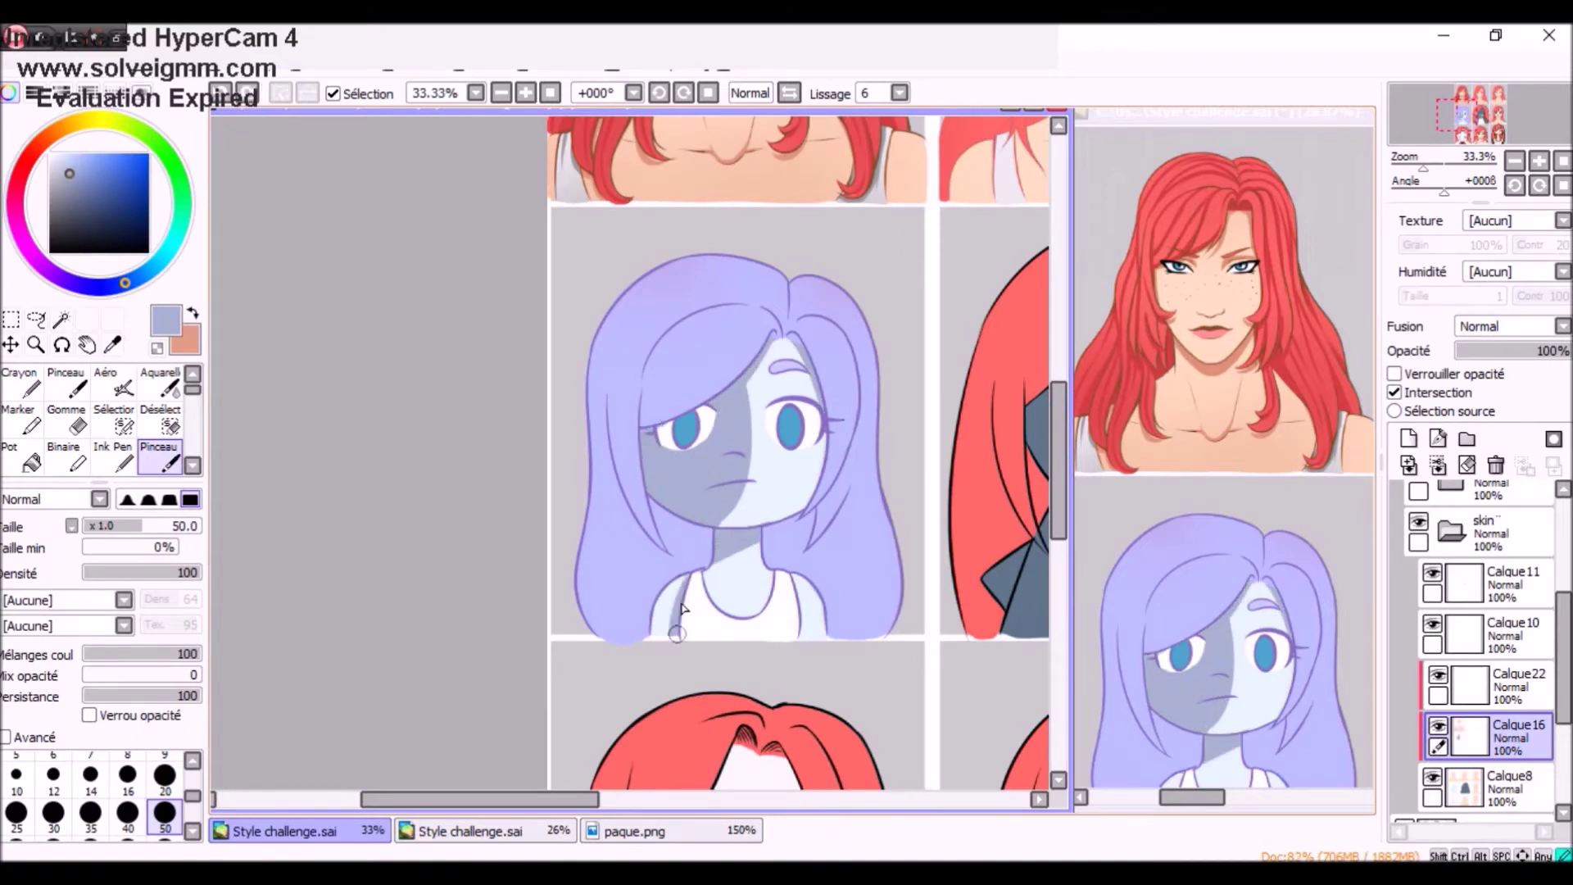
- Paint a blue shadow over the shaded half of the purple-haired chibi's white top on layer Calque14 in the tenue folder
scroll(680, 611, "up", 1)
left_click(1451, 531)
left_click(1453, 565)
left_click(1475, 606)
left_click_drag(635, 648, 688, 697)
scroll(858, 649, "down", 1)
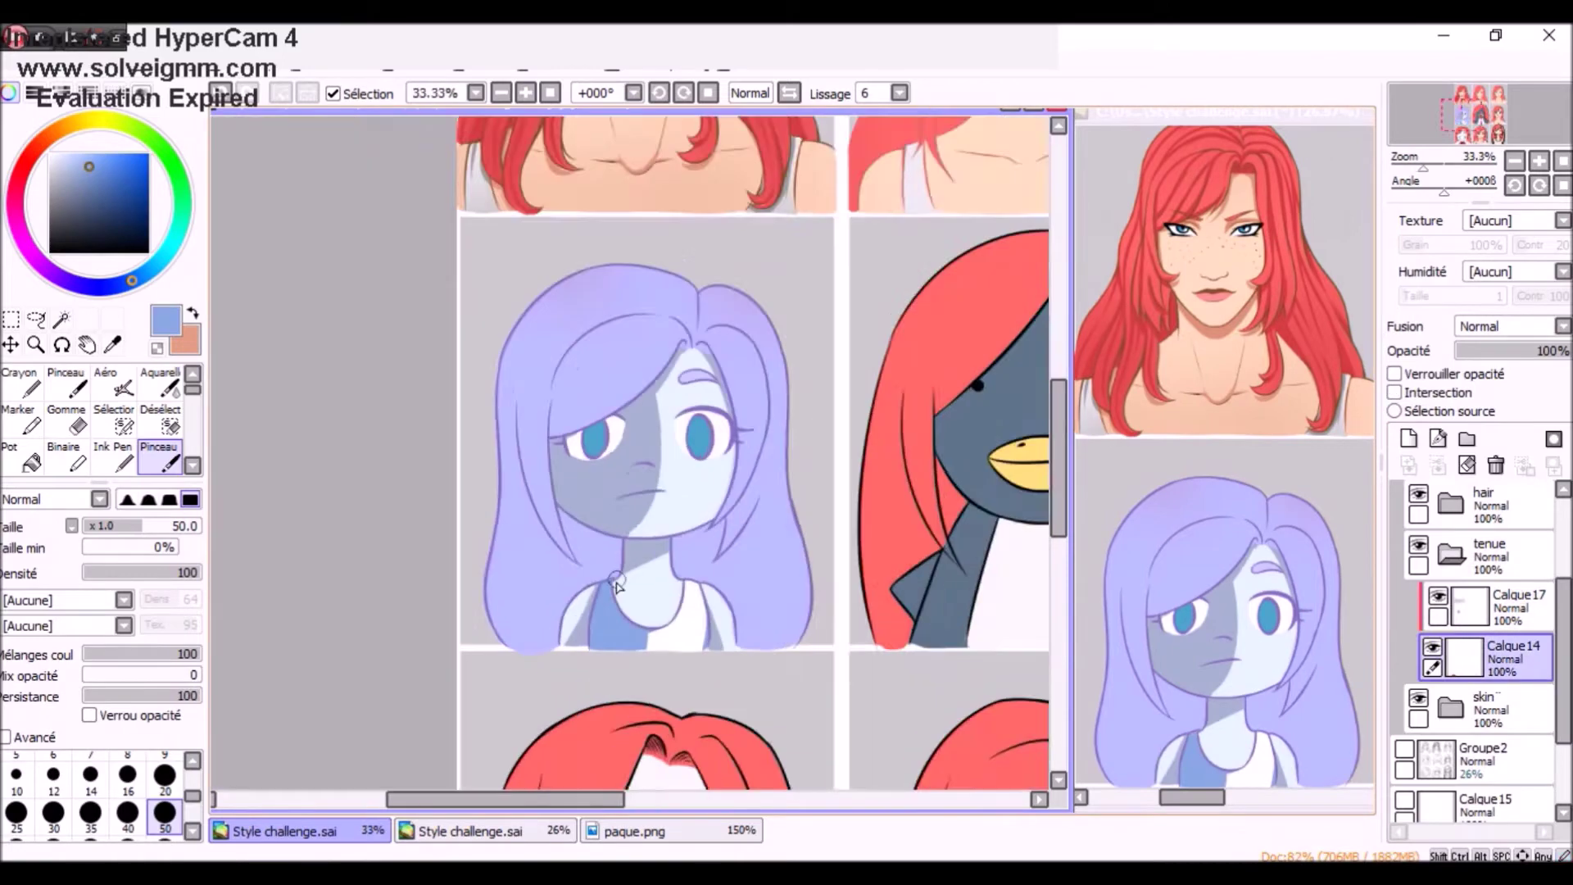
- Paint a darker purple-blue shadow over the shaded half of the chibi's hair on Calque18 in the hair folder with brush size 50
scroll(858, 648, "up", 1)
left_click(1512, 553)
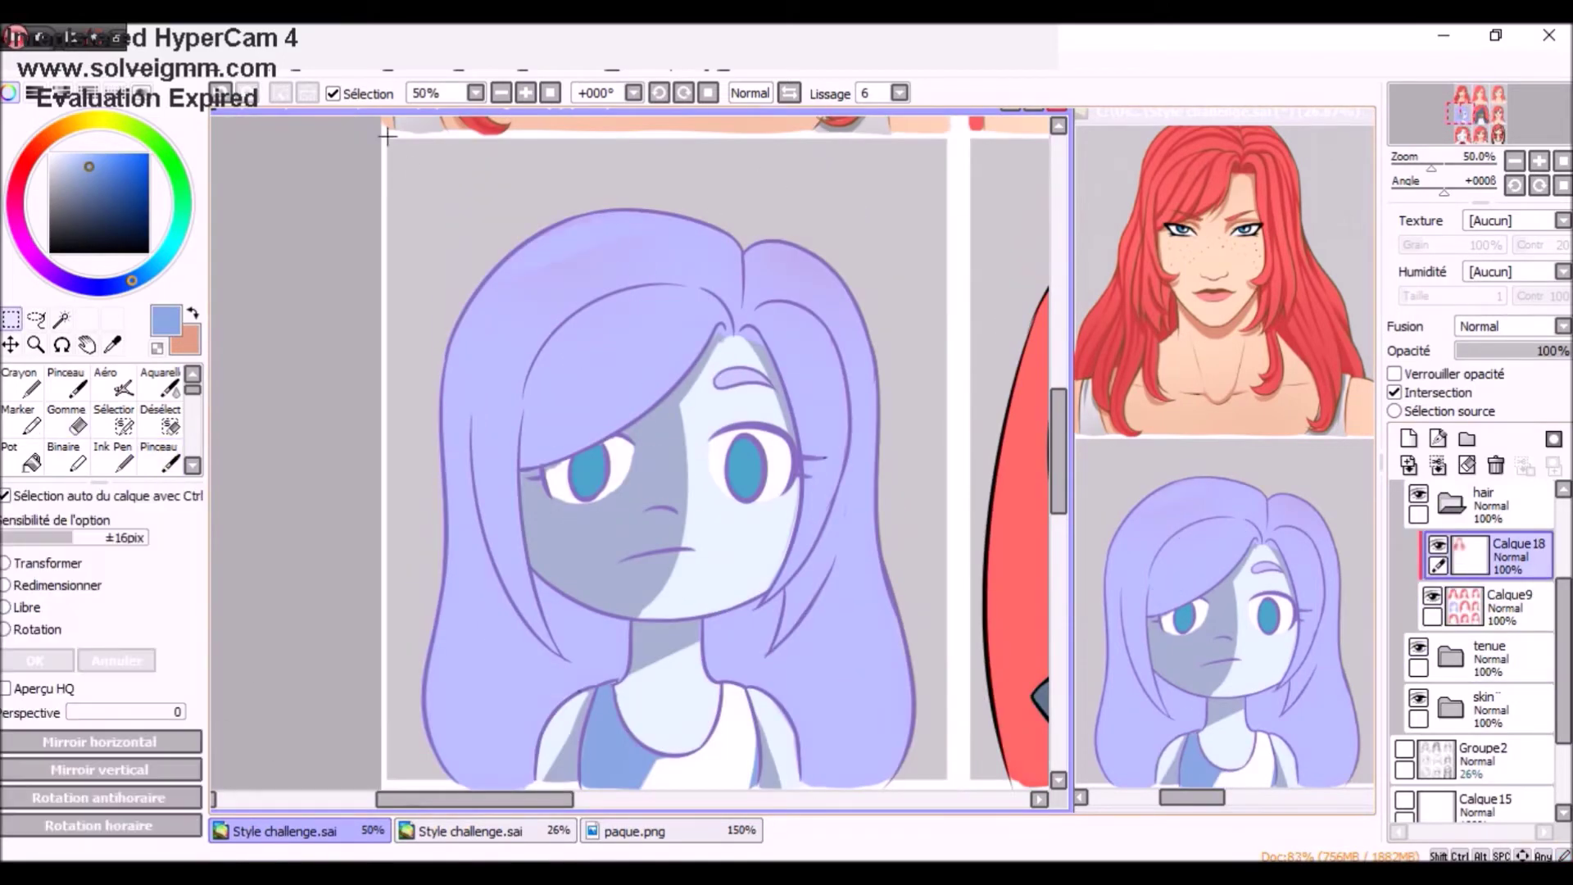
left_click(107, 286)
left_click(145, 180)
scroll(688, 409, "down", 1)
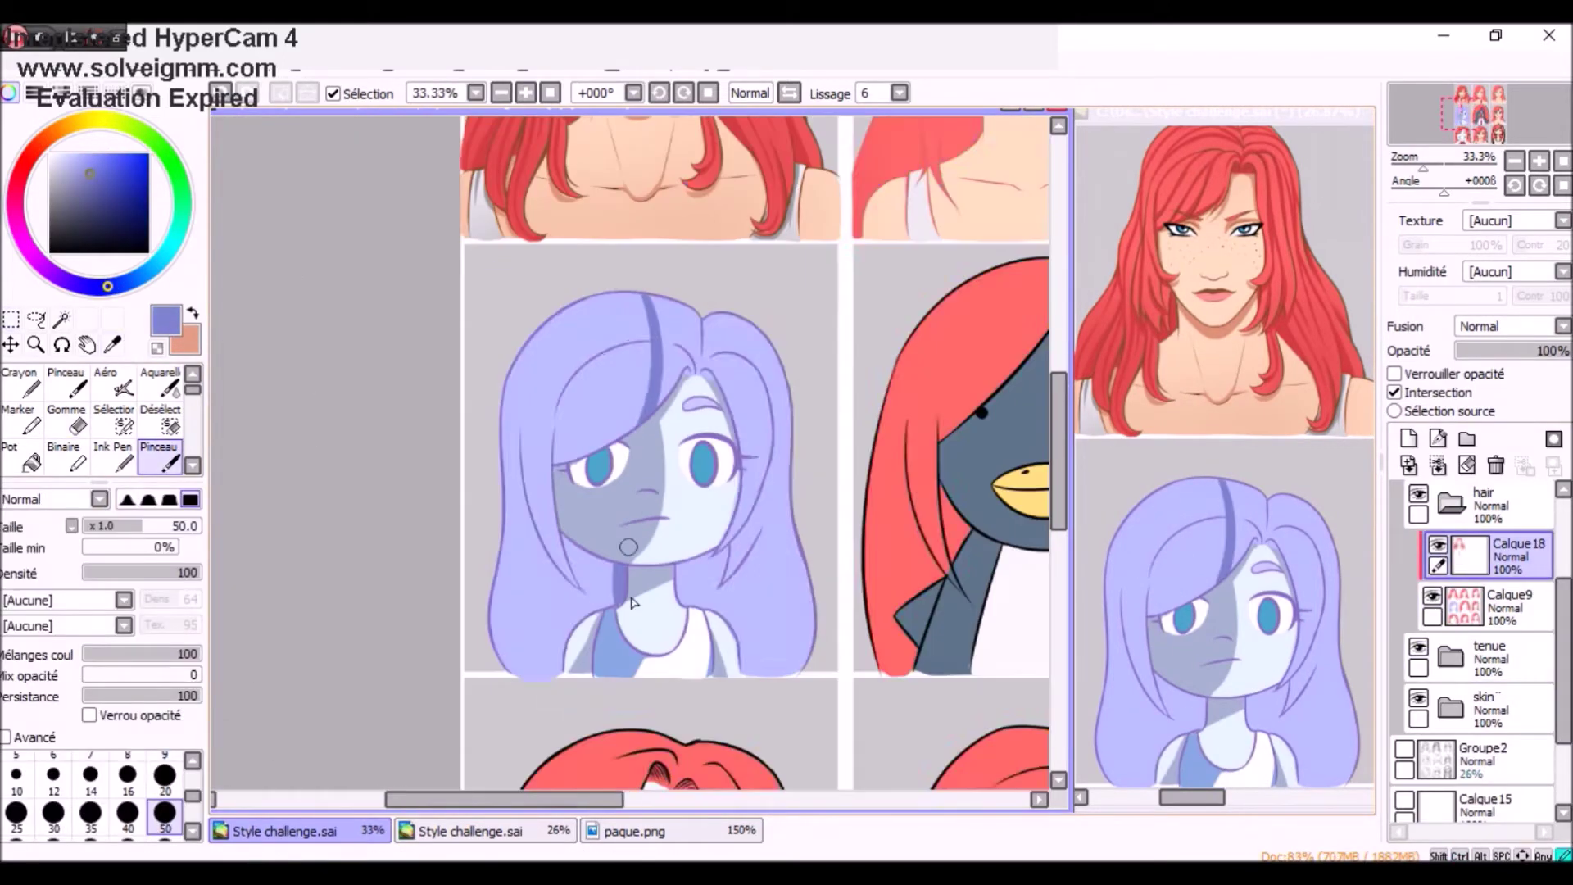
left_click_drag(540, 328, 590, 655)
left_click(1487, 607)
scroll(688, 323, "up", 2)
scroll(688, 323, "down", 2)
left_click(852, 436, "ctrl+shift")
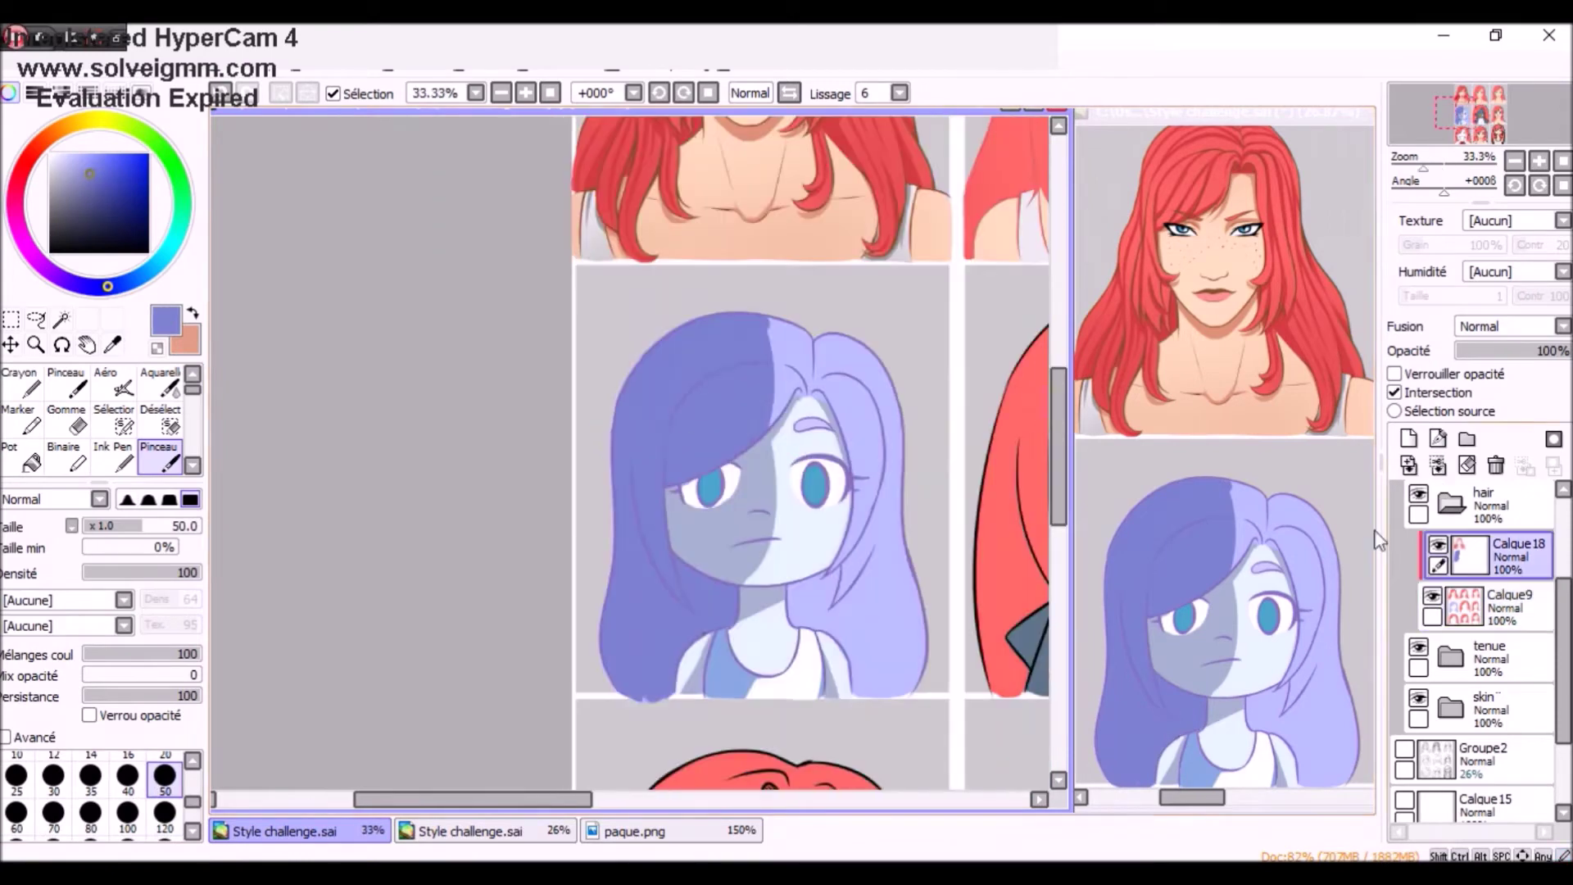
- Shade the chibi's eyebrow, inner hair strand and upper irises in the same darker purple-blue
left_click_drag(832, 437, 741, 322)
scroll(692, 496, "down", 1)
left_click(1512, 611)
scroll(692, 496, "up", 2)
scroll(692, 496, "down", 2)
scroll(1561, 616, "up", 5)
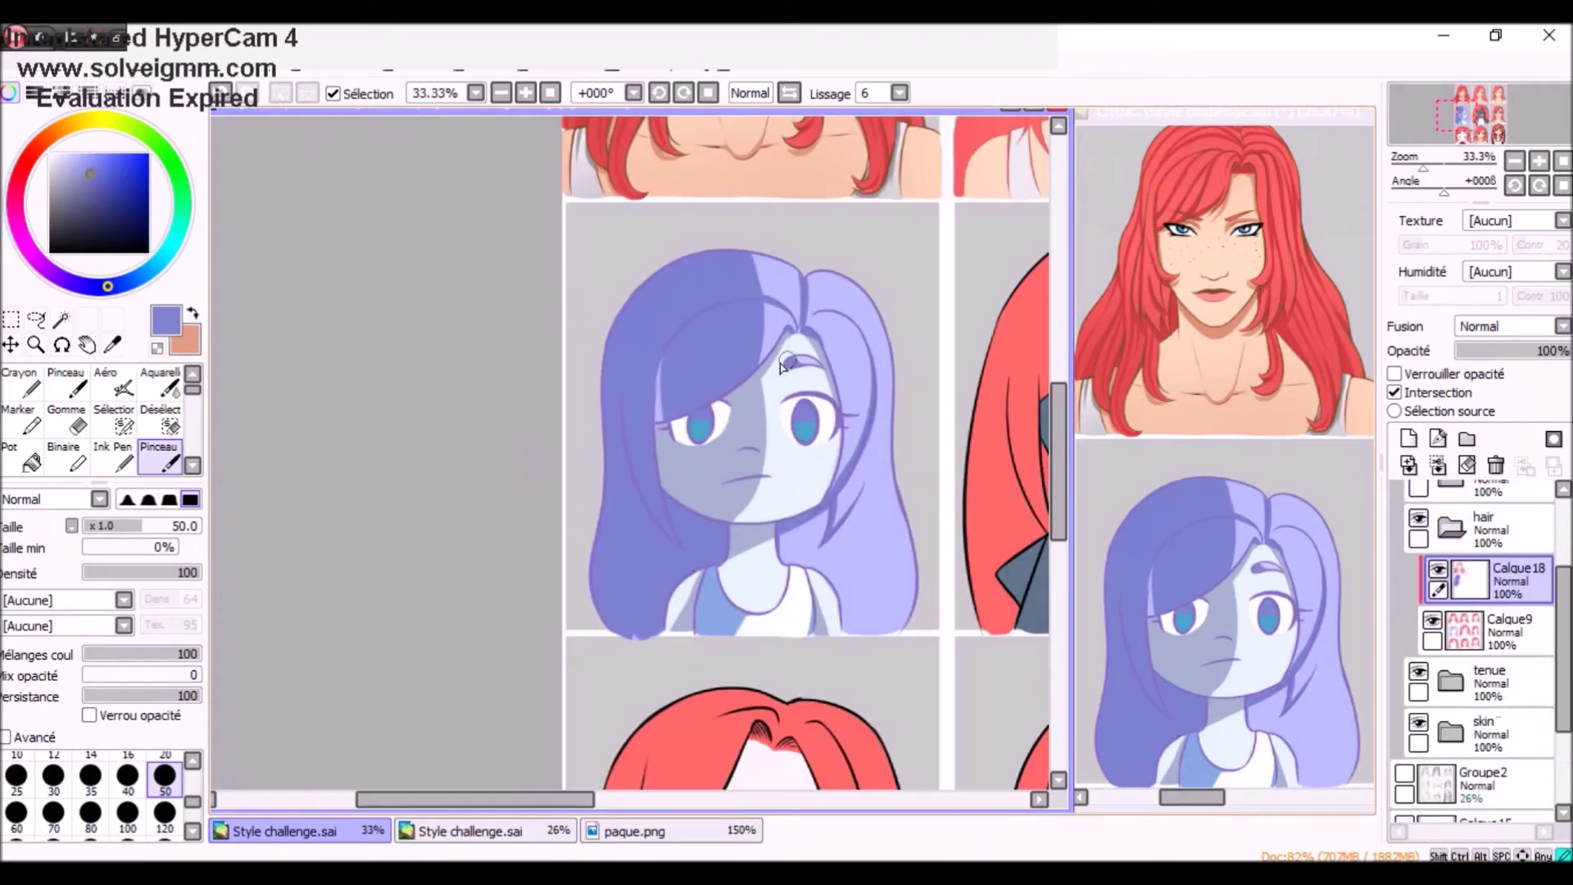
- Add layer Calque23 above the lines folder and scatter white Crayon dots over the light half of the chibi's hair
key("ctrl+shift+n")
key("n")
key("bracketright")
key("bracketright")
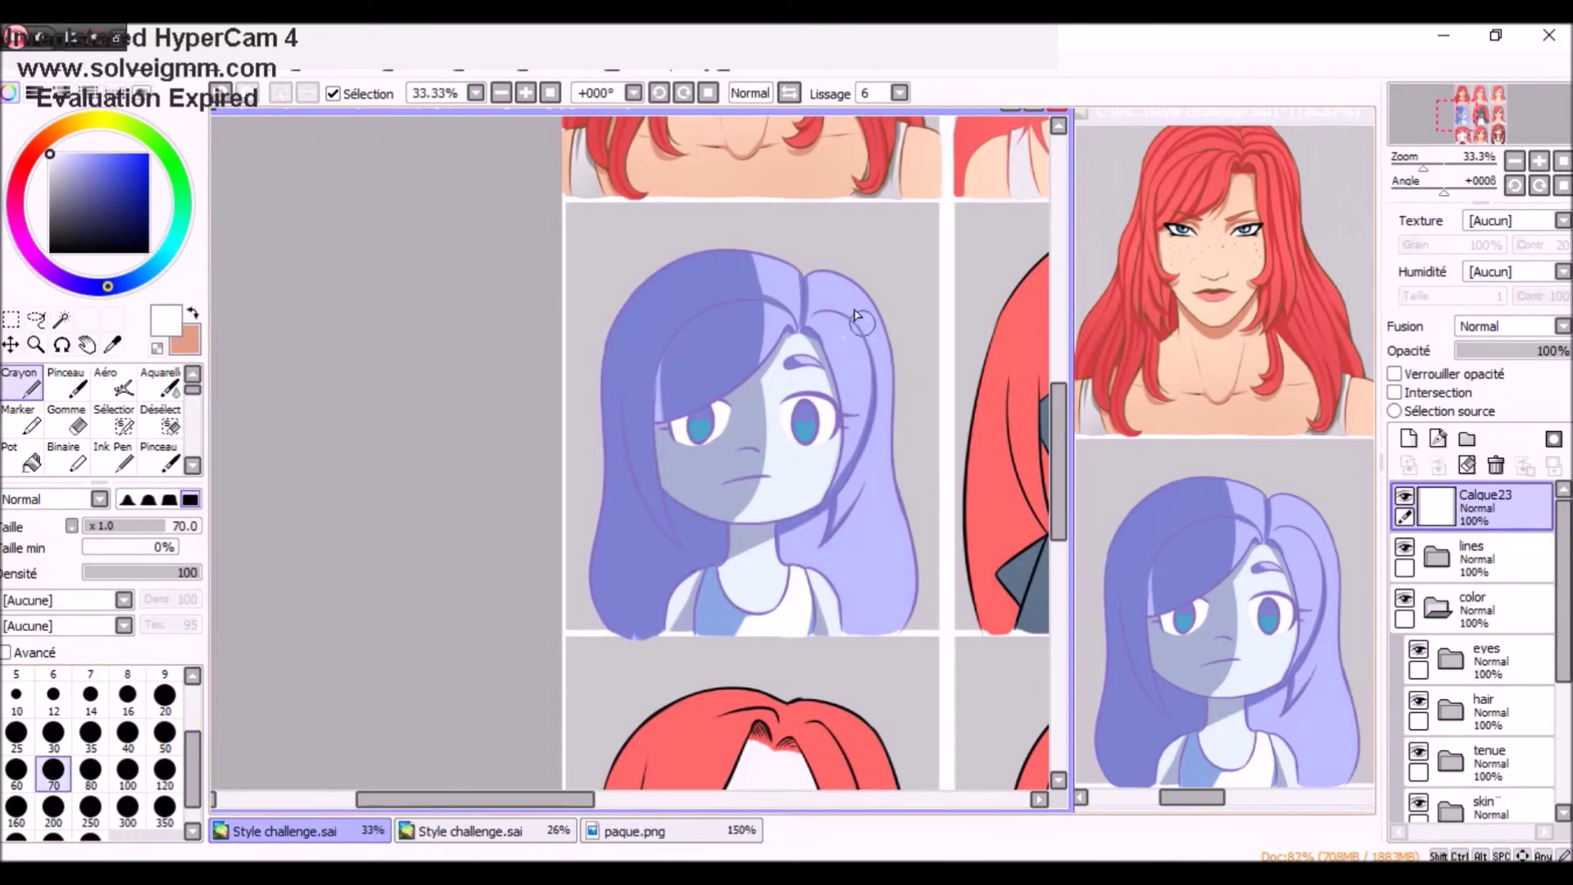
key("bracketright")
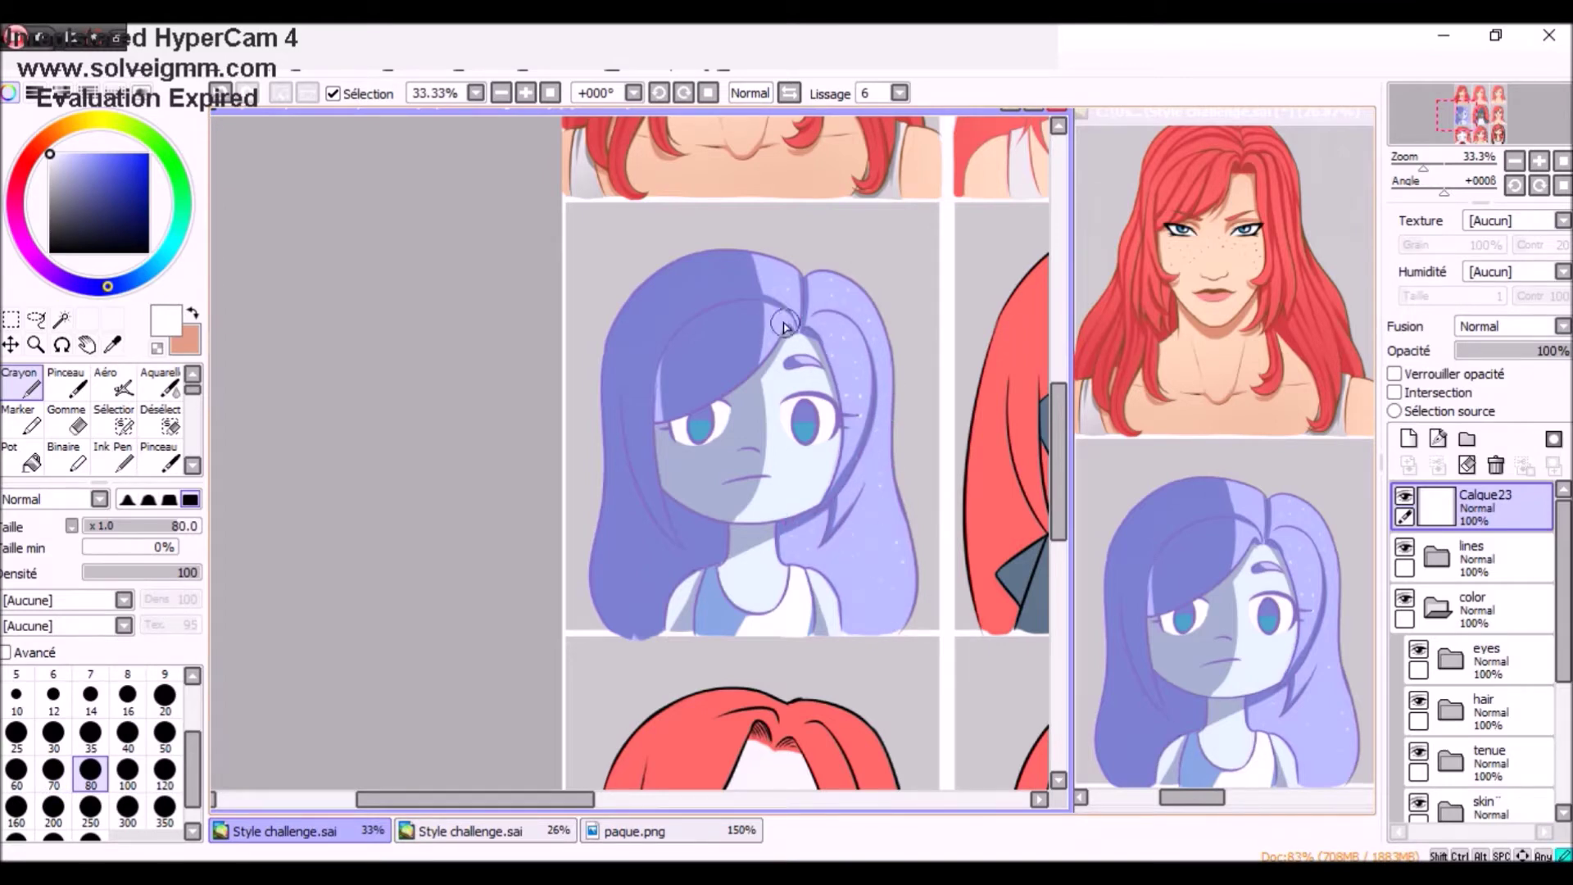
- Draw white dots and small symbols over the chibi's fully visible eye, blue shirt shadow and light hair with Crayon size 80
scroll(807, 443, "up", 5)
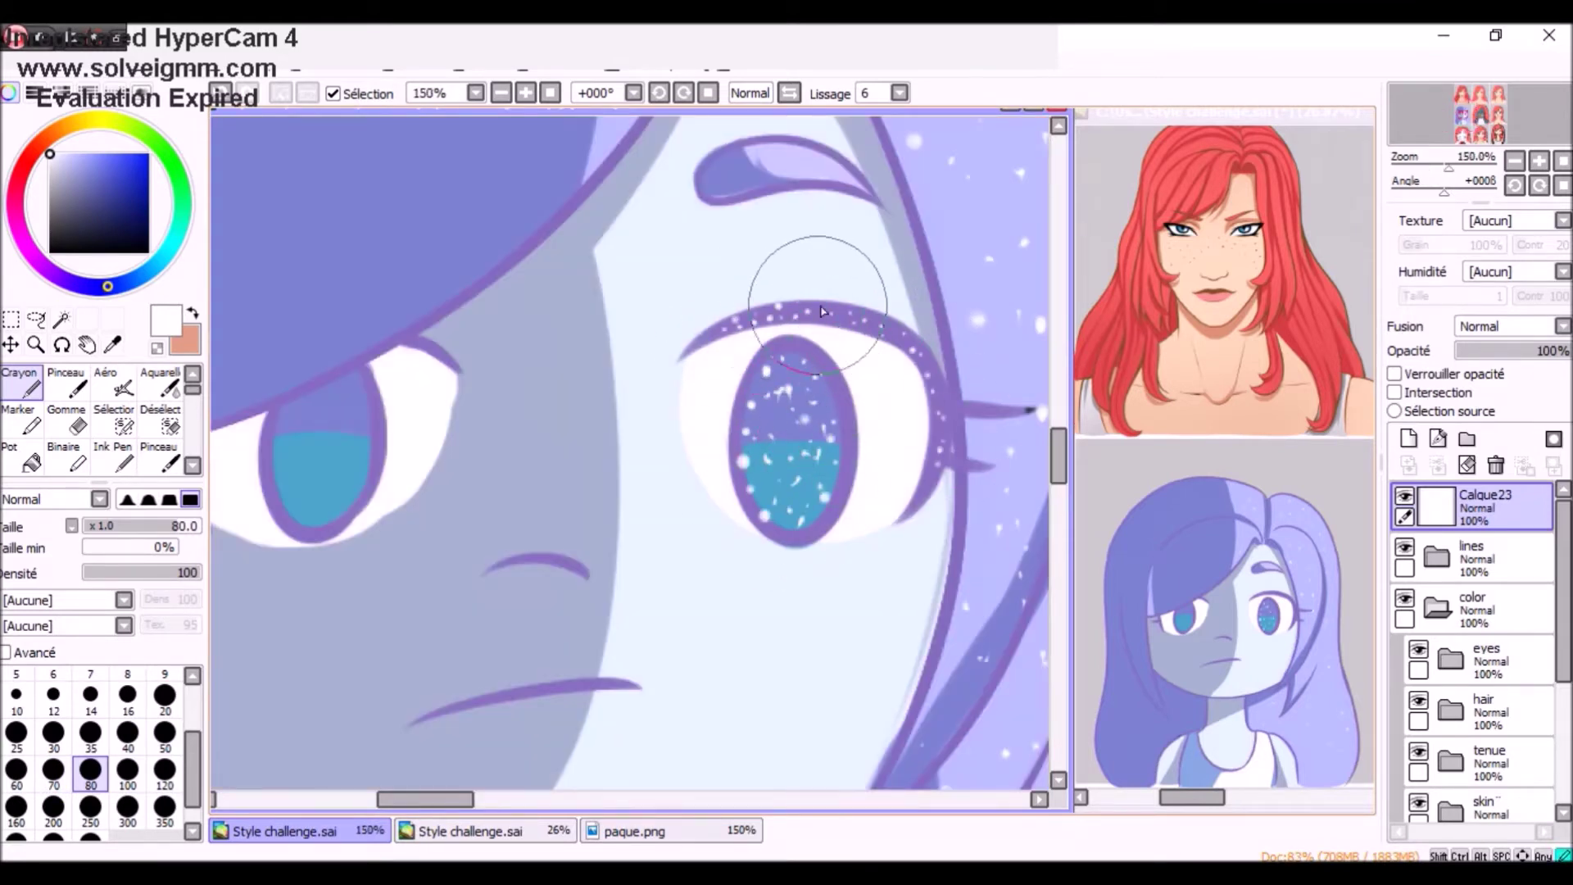
scroll(868, 393, "down", 6)
scroll(869, 393, "up", 2)
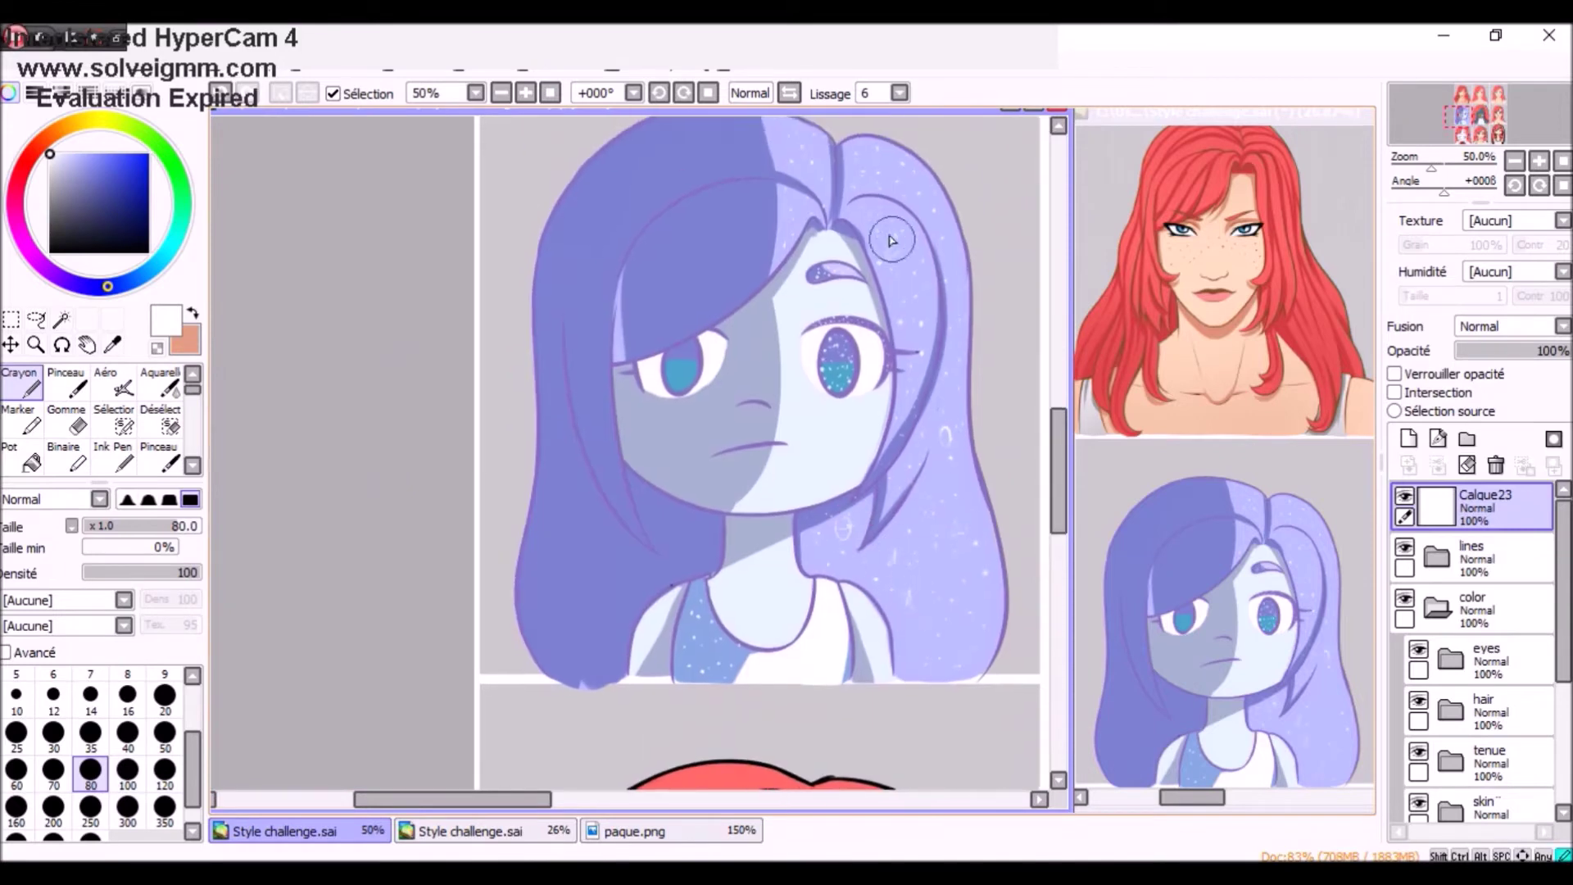
left_click_drag(903, 512, 893, 540)
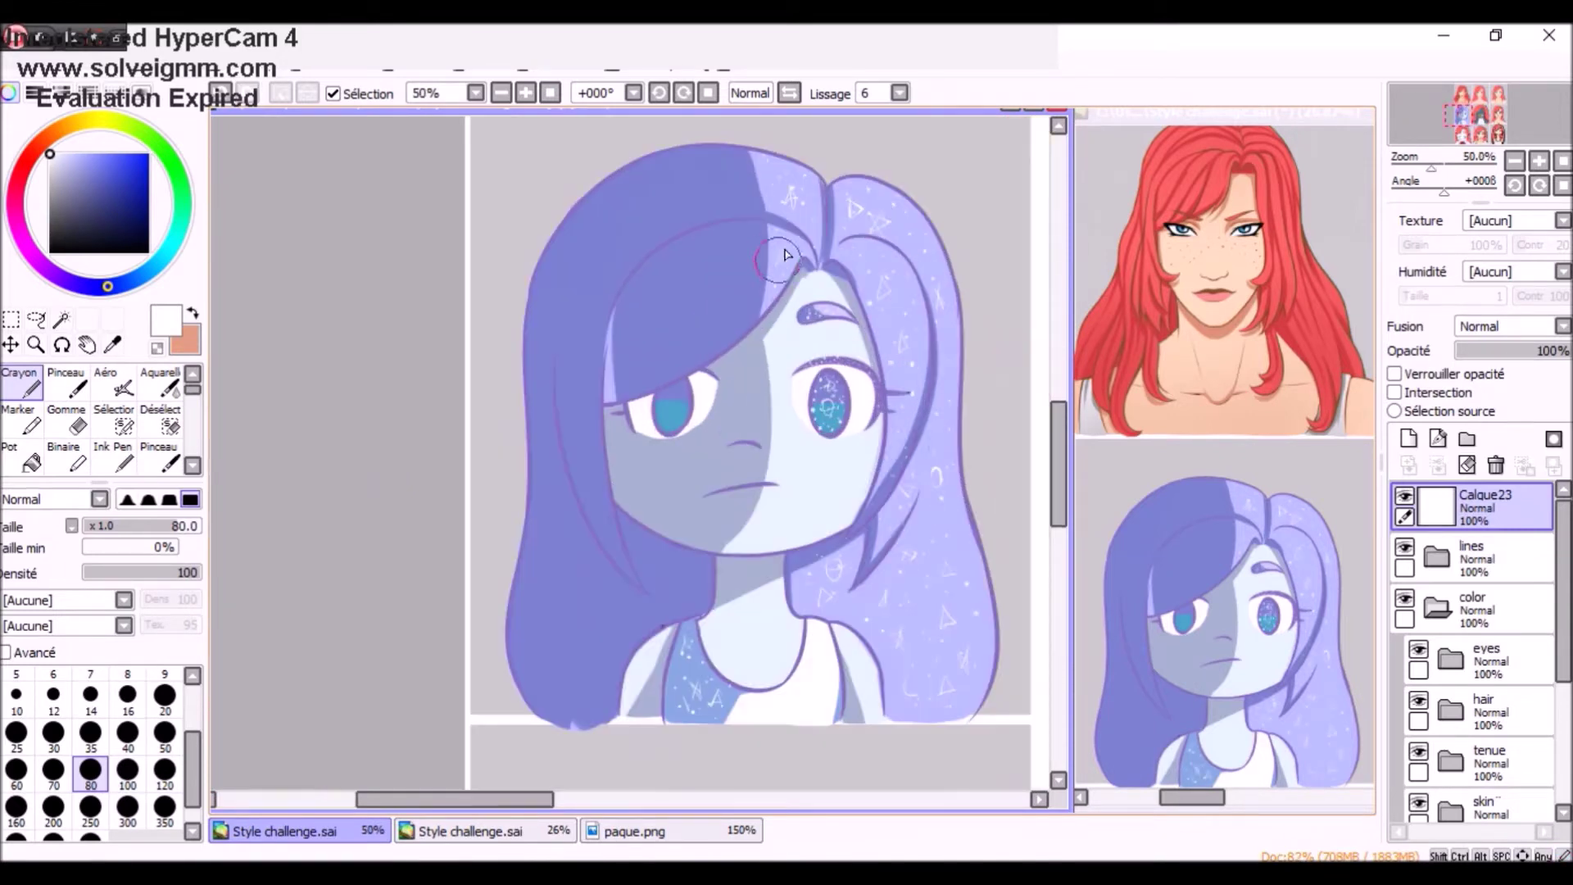
- Draw teal and white stars, triangles and dots over the chibi's dark hair half, white top and other eye, reducing the Crayon to size 50
left_click(672, 414, "alt")
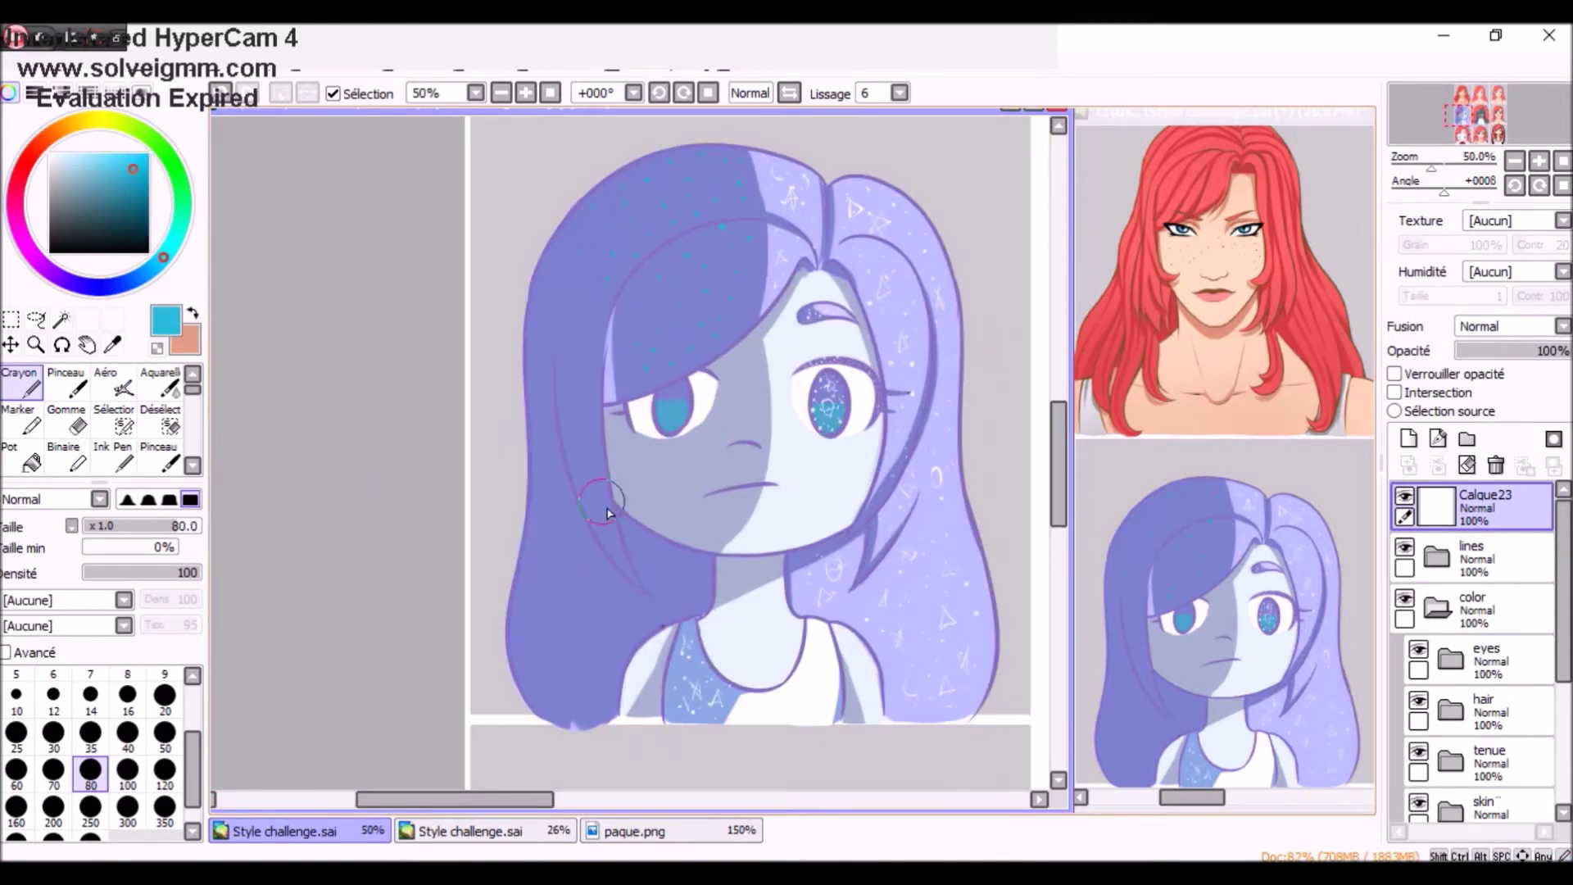
key("bracketleft")
key("bracketleft")
key("bracketleft")
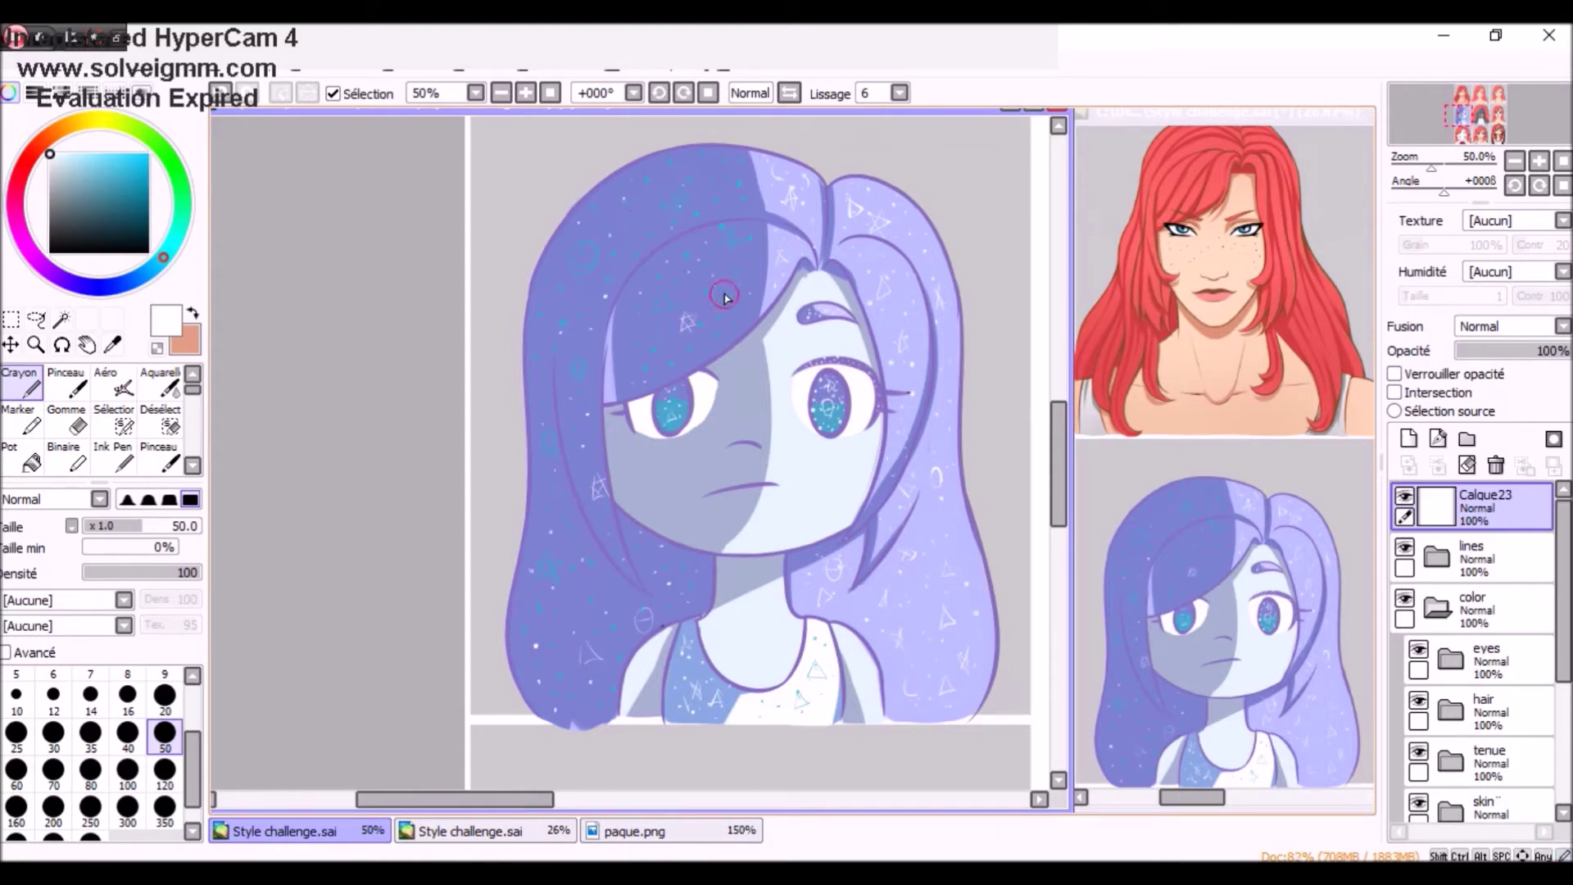
scroll(663, 406, "up", 1)
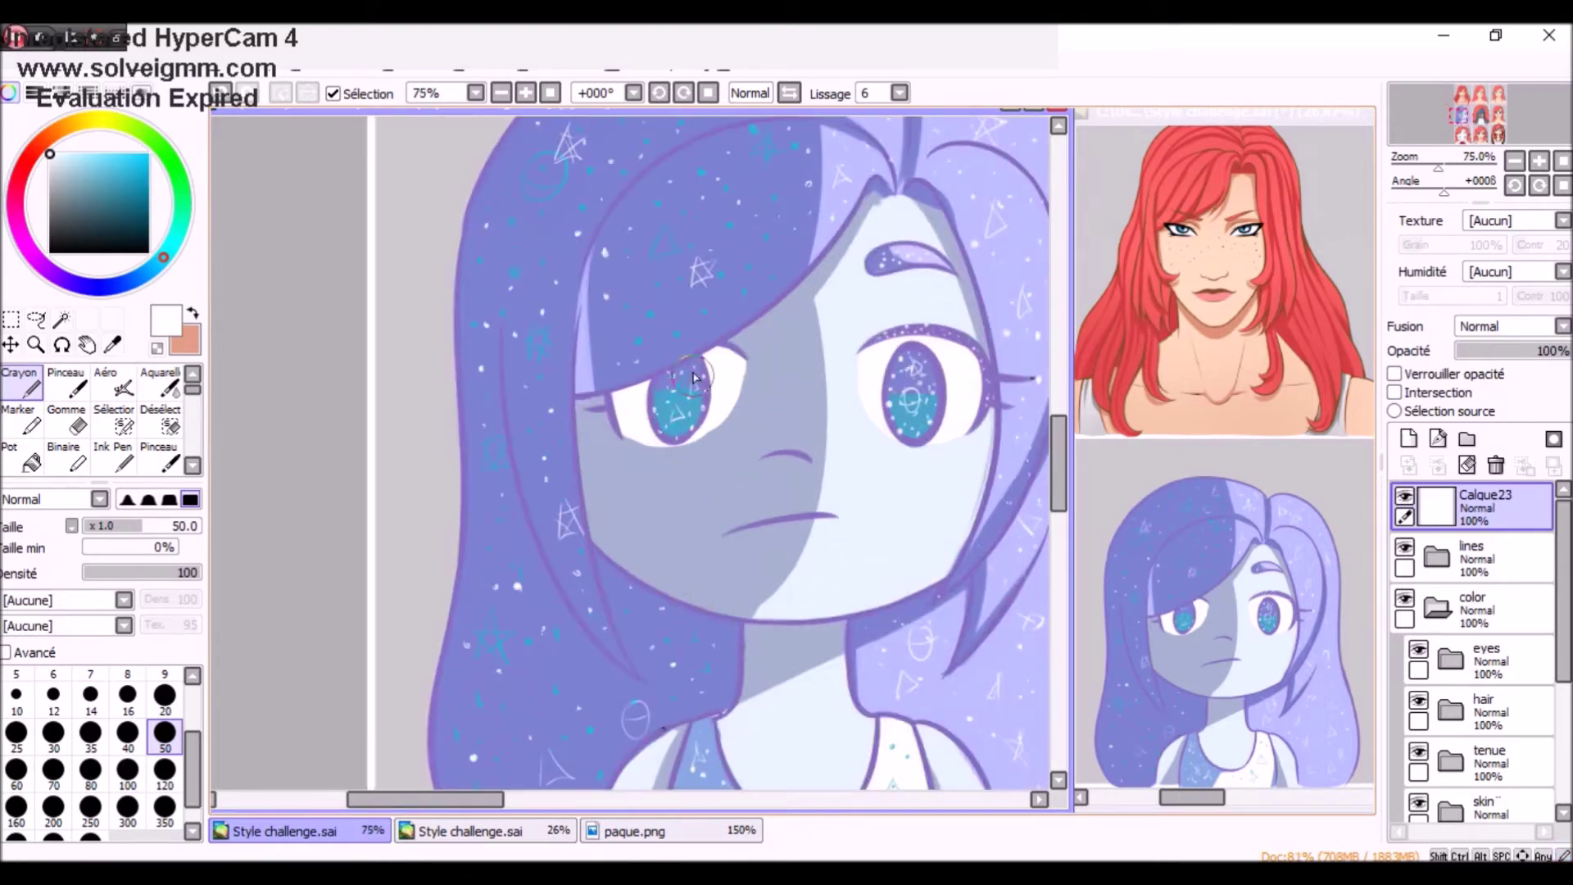
scroll(599, 557, "down", 2)
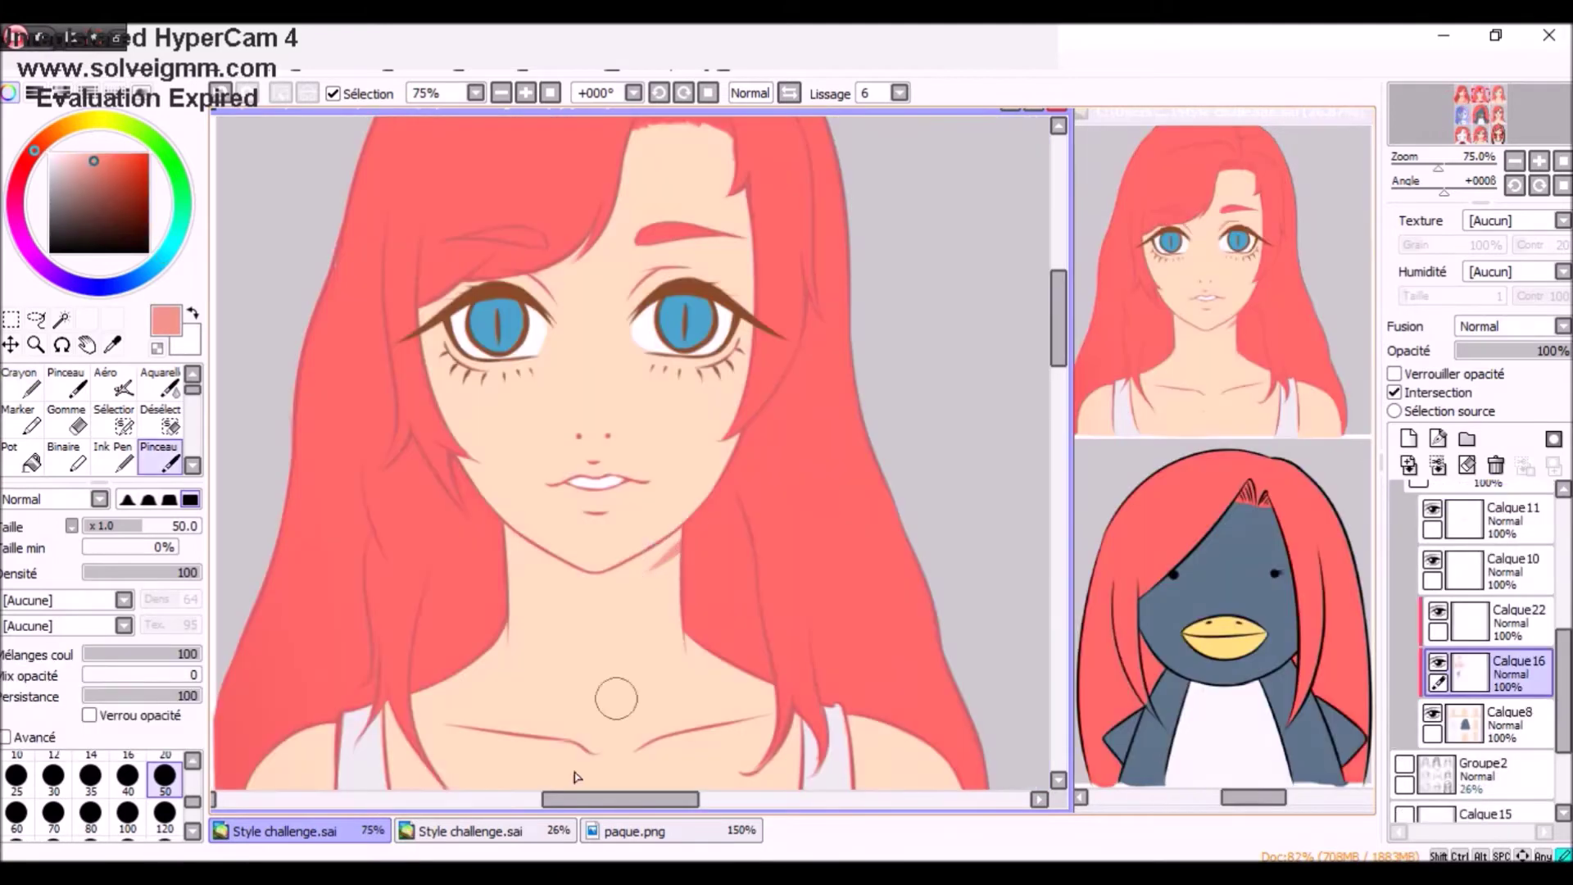
- Undo the first neck stroke and paint a salmon shadow under the chin of the large-eyed portrait on Calque16 with brush size 50
key("ctrl+z")
key("e")
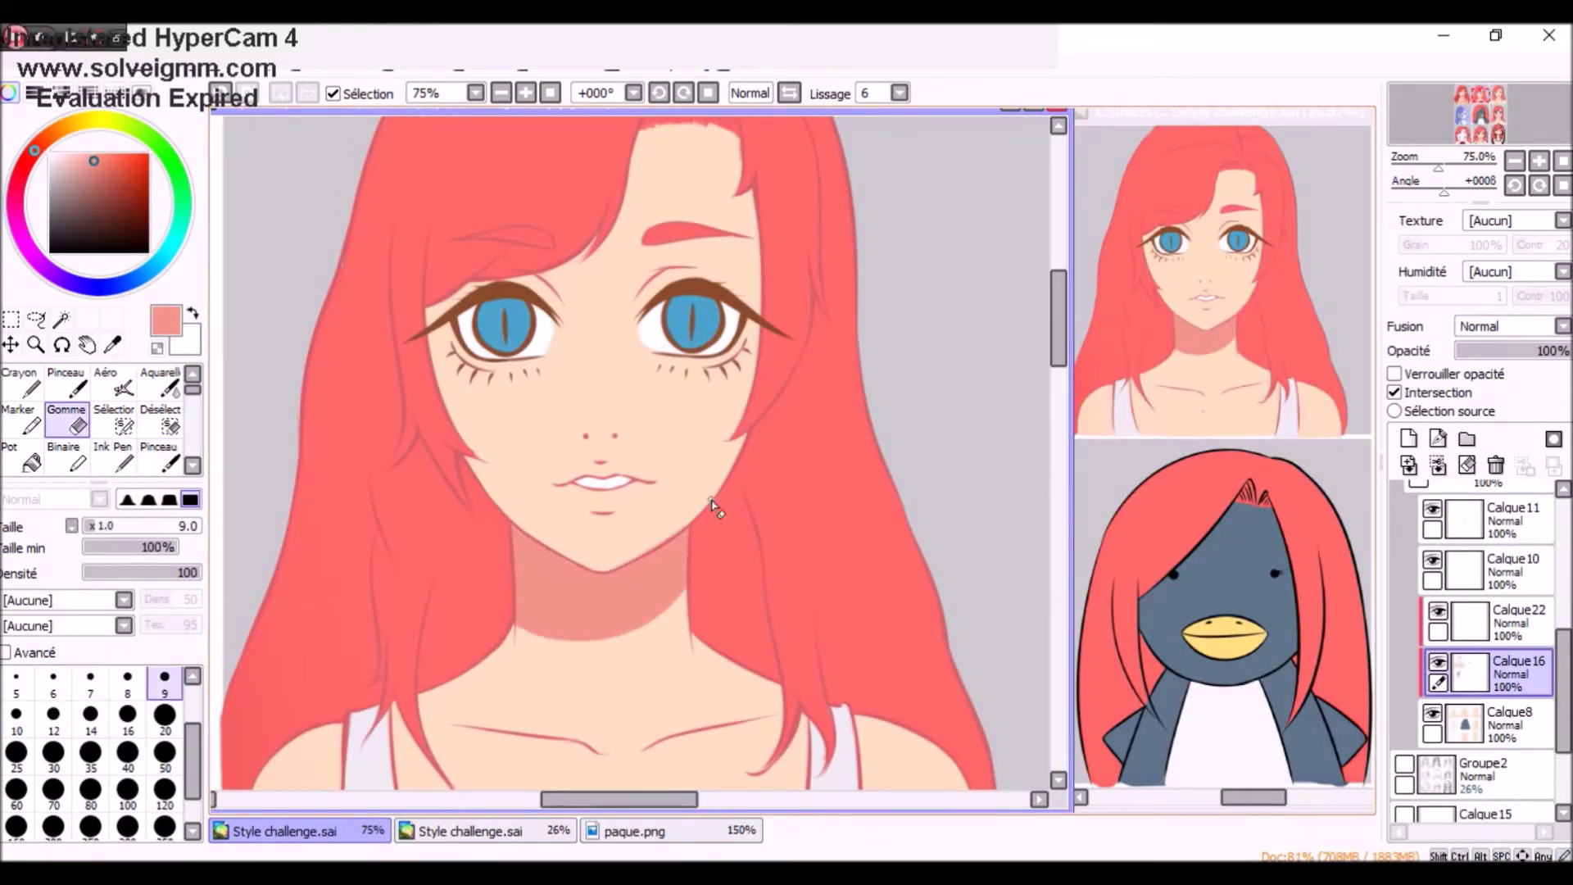
key("b")
- Lasso both rows of lower eyelashes on line layer Calque7 and move them closer to the eyes
scroll(1475, 623, "up", 5)
left_click(1450, 623)
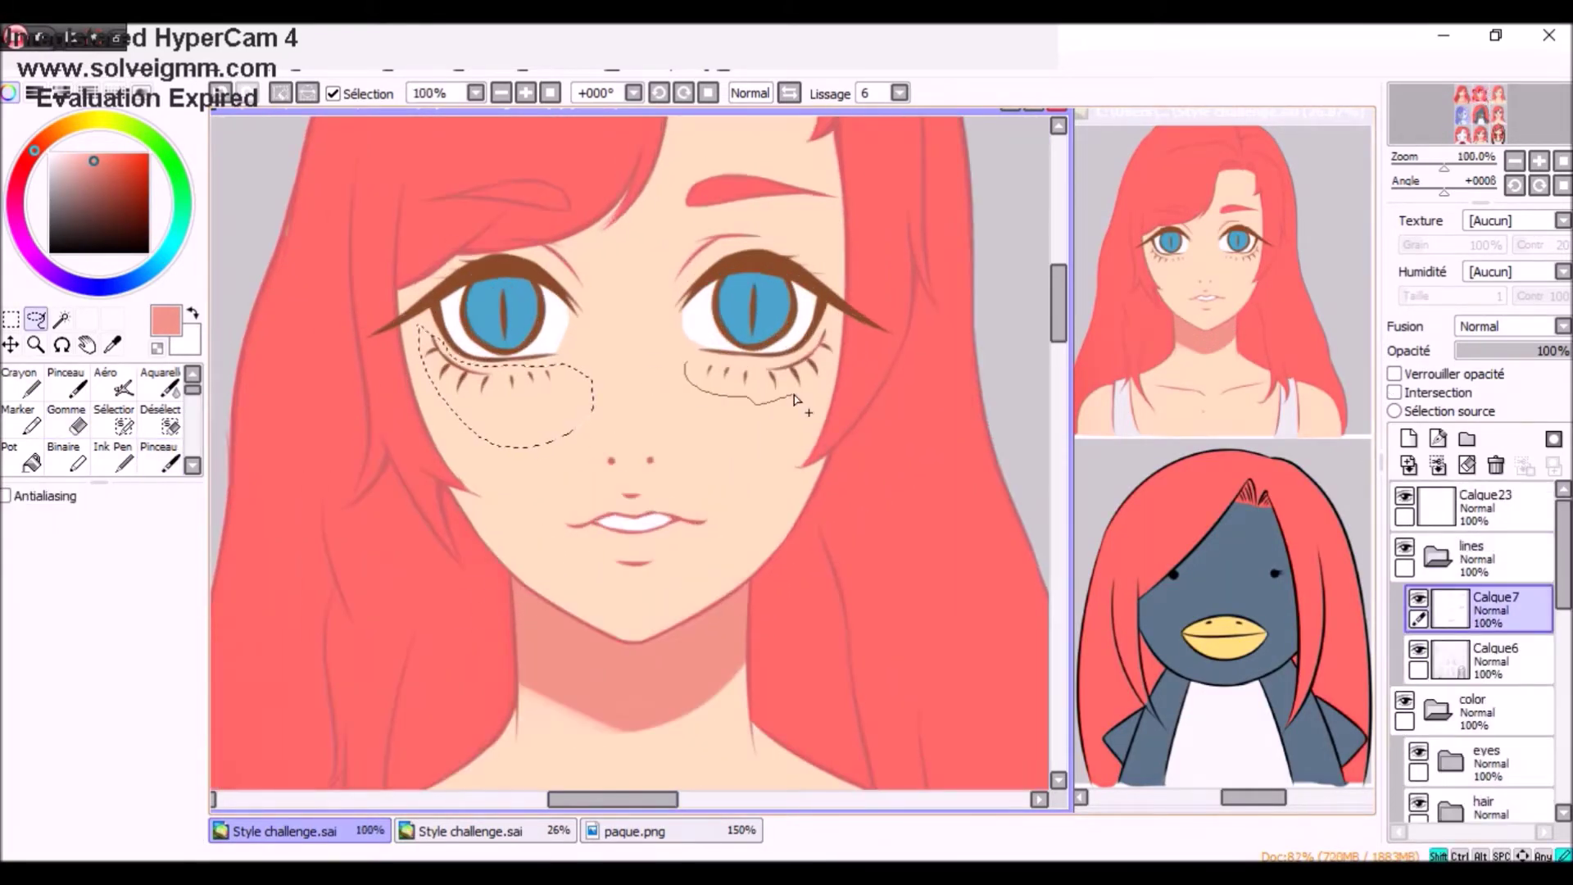
key("ctrl+t")
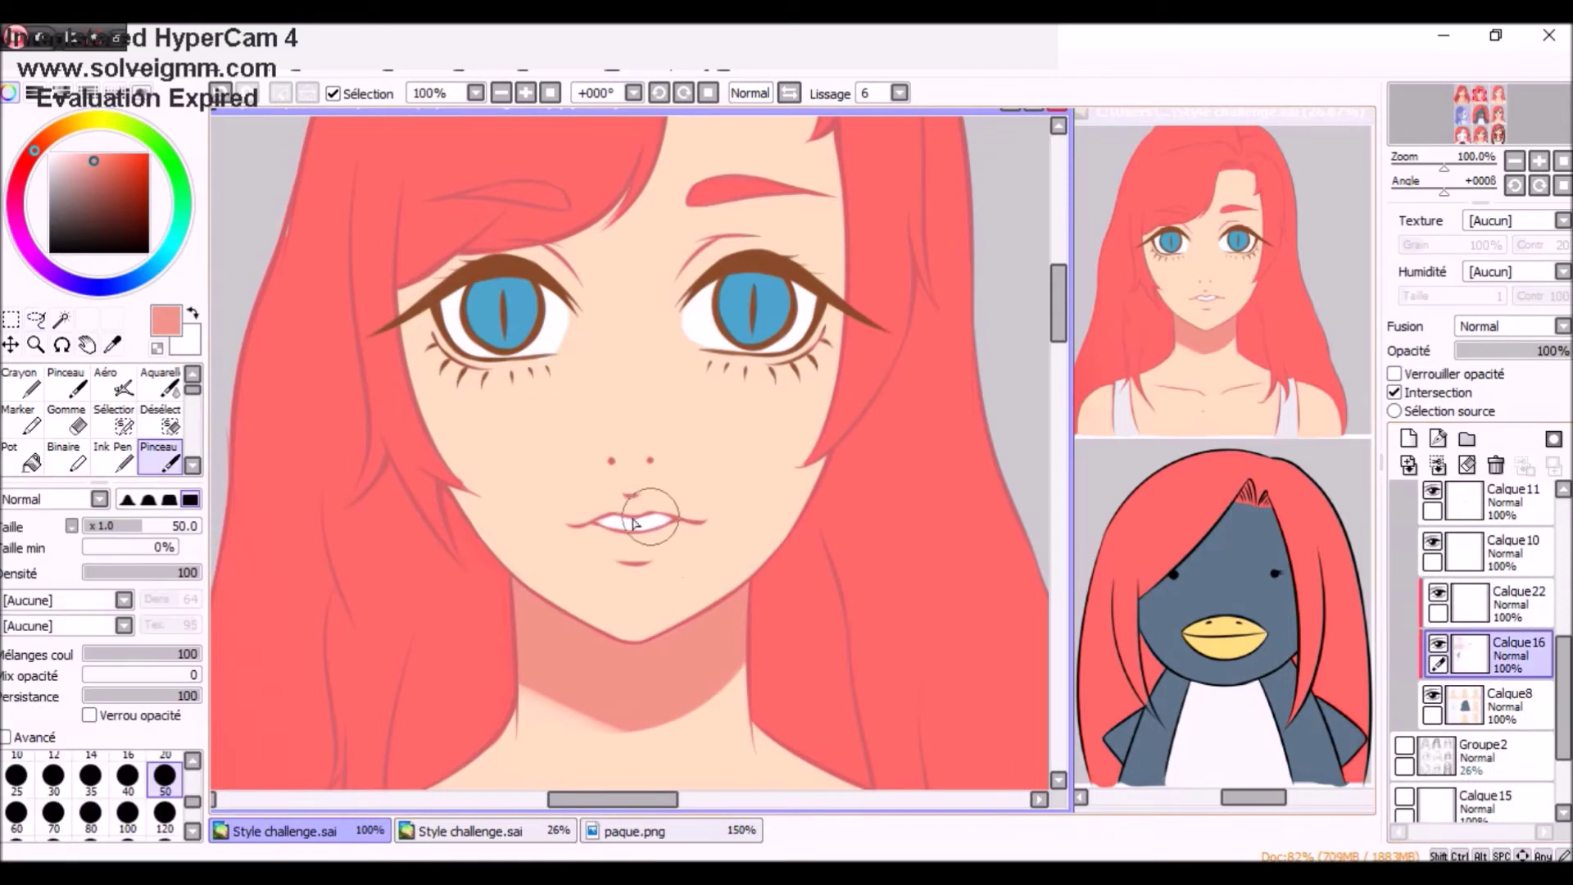
- Paint salmon shading under both eyes and over the visible upper eyelid on Calque16, and blend it with the Aquarelle tool
left_click_drag(717, 369, 831, 385)
mouse_move(406, 323)
left_mouse_down()
mouse_move(459, 381)
mouse_move(545, 381)
left_mouse_up()
scroll(736, 413, "up", 3)
mouse_move(736, 413)
left_mouse_down()
mouse_move(819, 361)
mouse_move(696, 377)
left_mouse_up()
key("c")
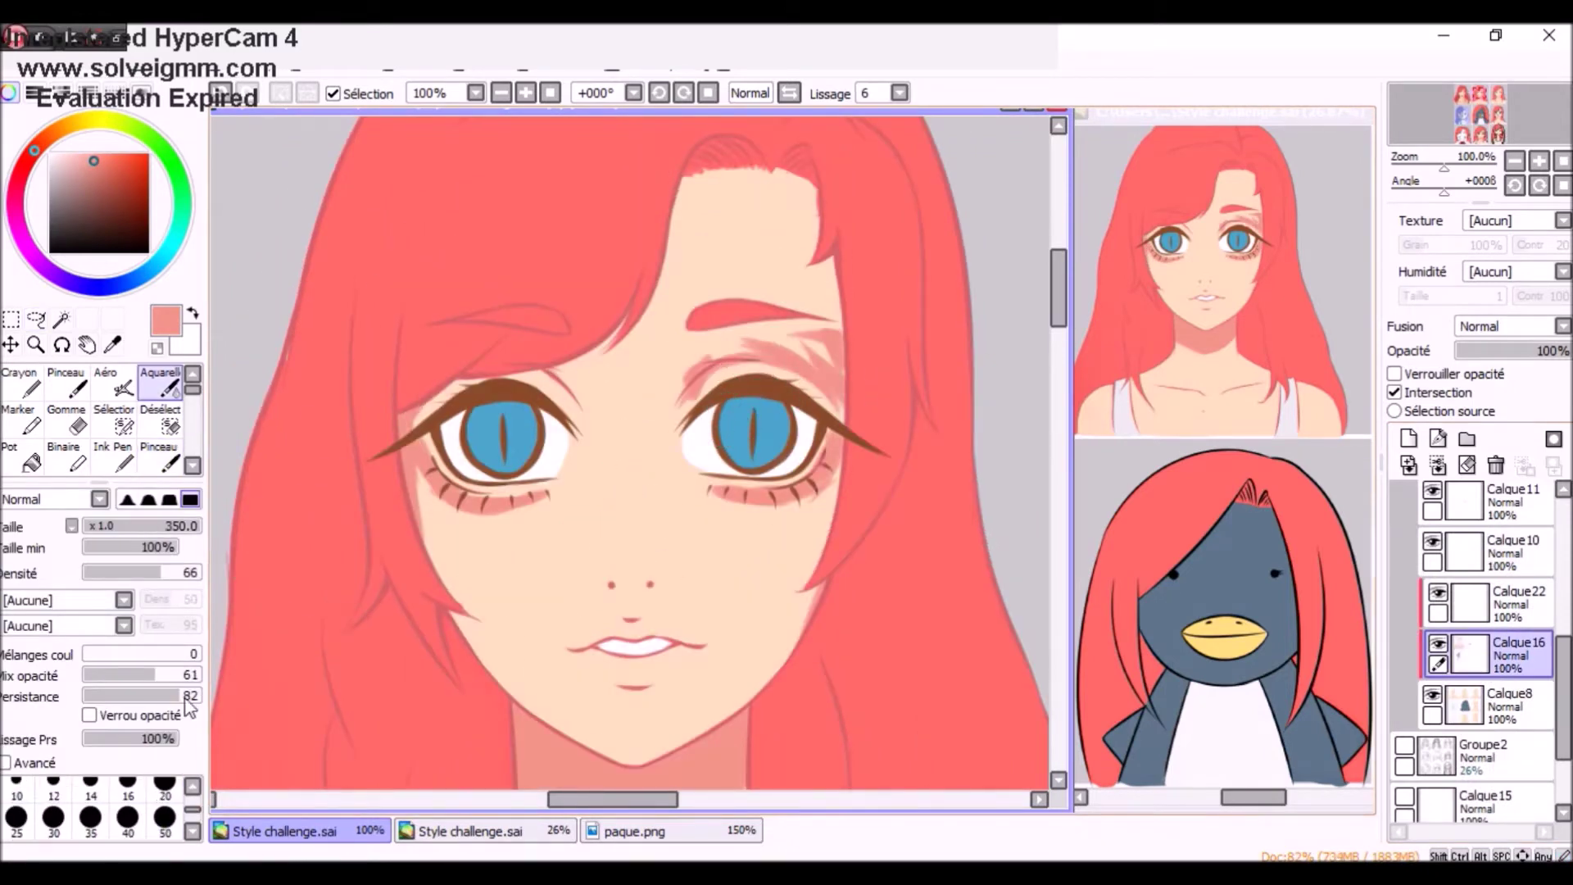
left_click_drag(827, 491, 664, 500)
left_click_drag(541, 491, 526, 491)
left_click_drag(827, 344, 721, 376)
- Airbrush a soft salmon blush under both eyes and across the cheeks with size 50
key("v")
left_click_drag(827, 508, 705, 525)
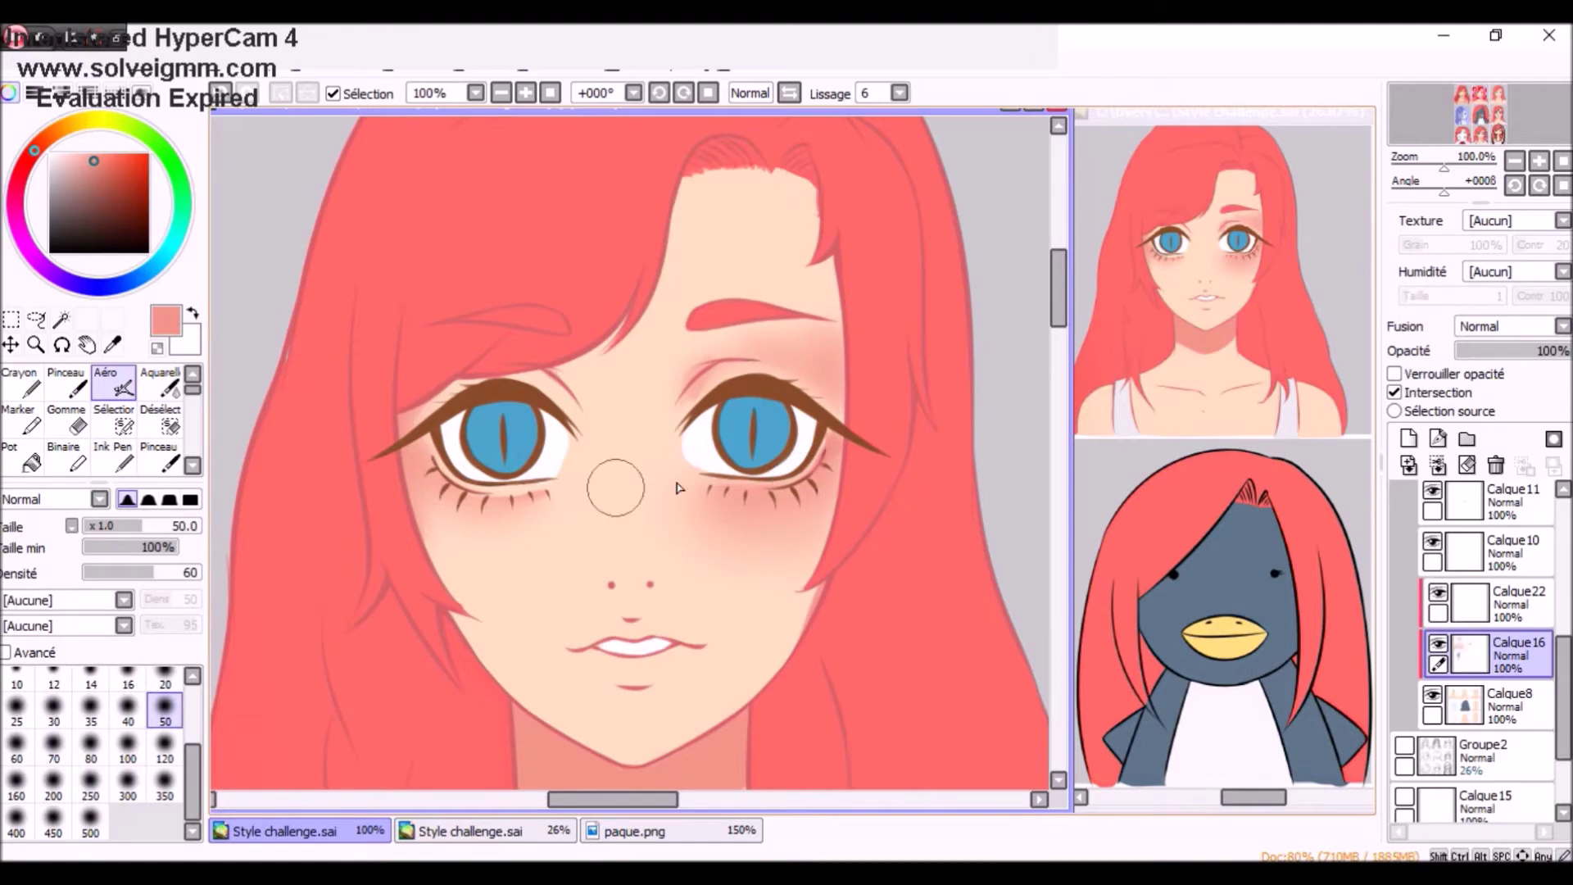
left_click_drag(549, 516, 443, 557)
scroll(738, 369, "down", 2)
- Paint salmon shading along the upper eyelid and collarbones with brush size 30, and blend it with Aquarelle size 50
key("b")
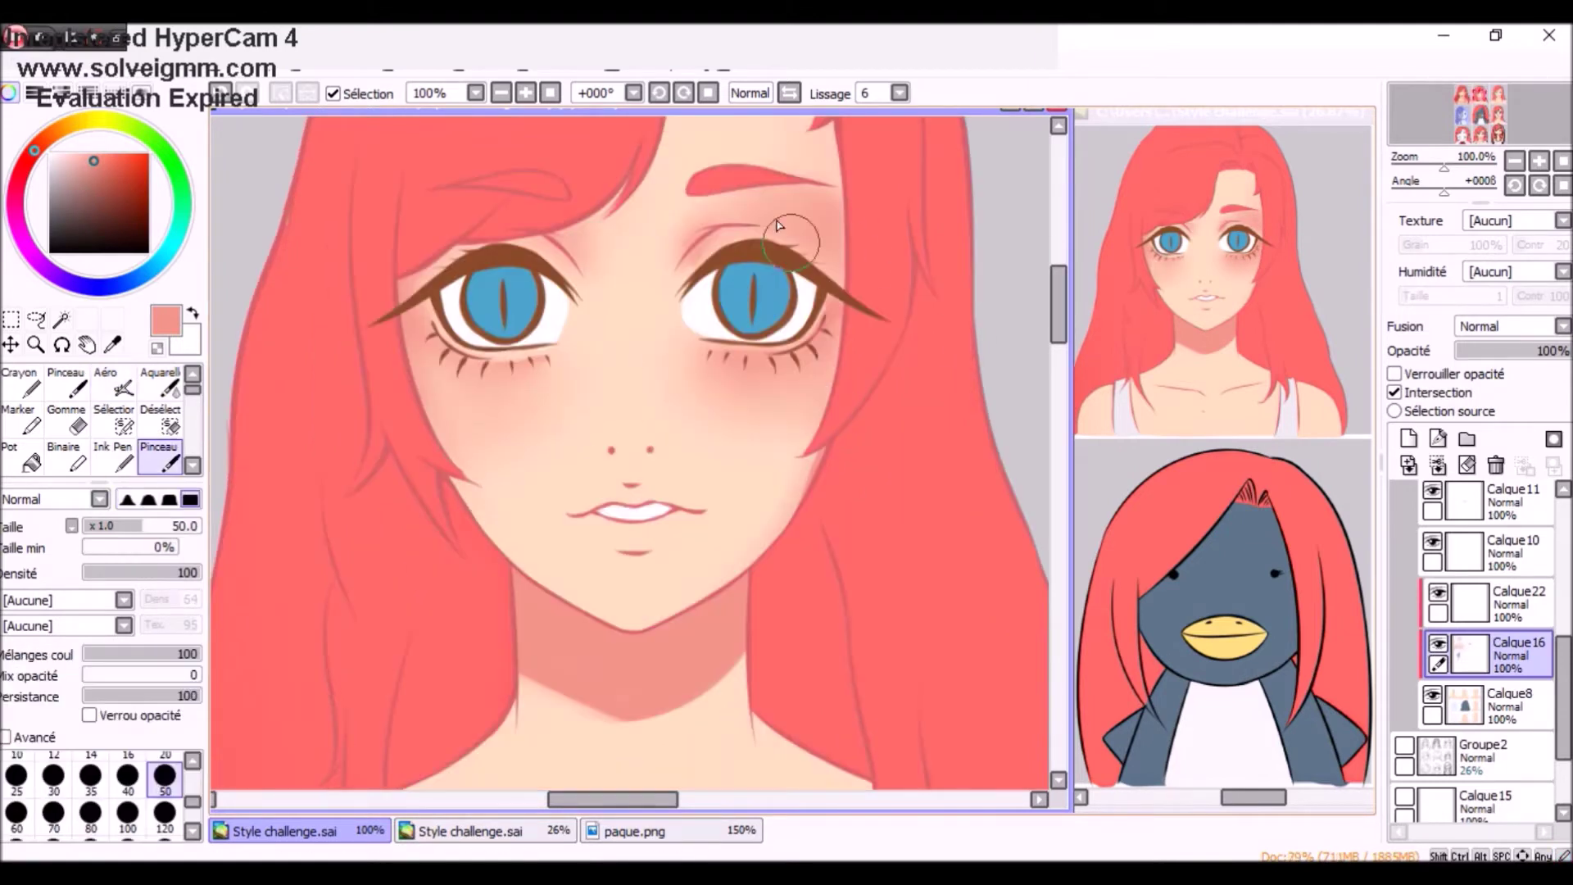
key("ctrl")
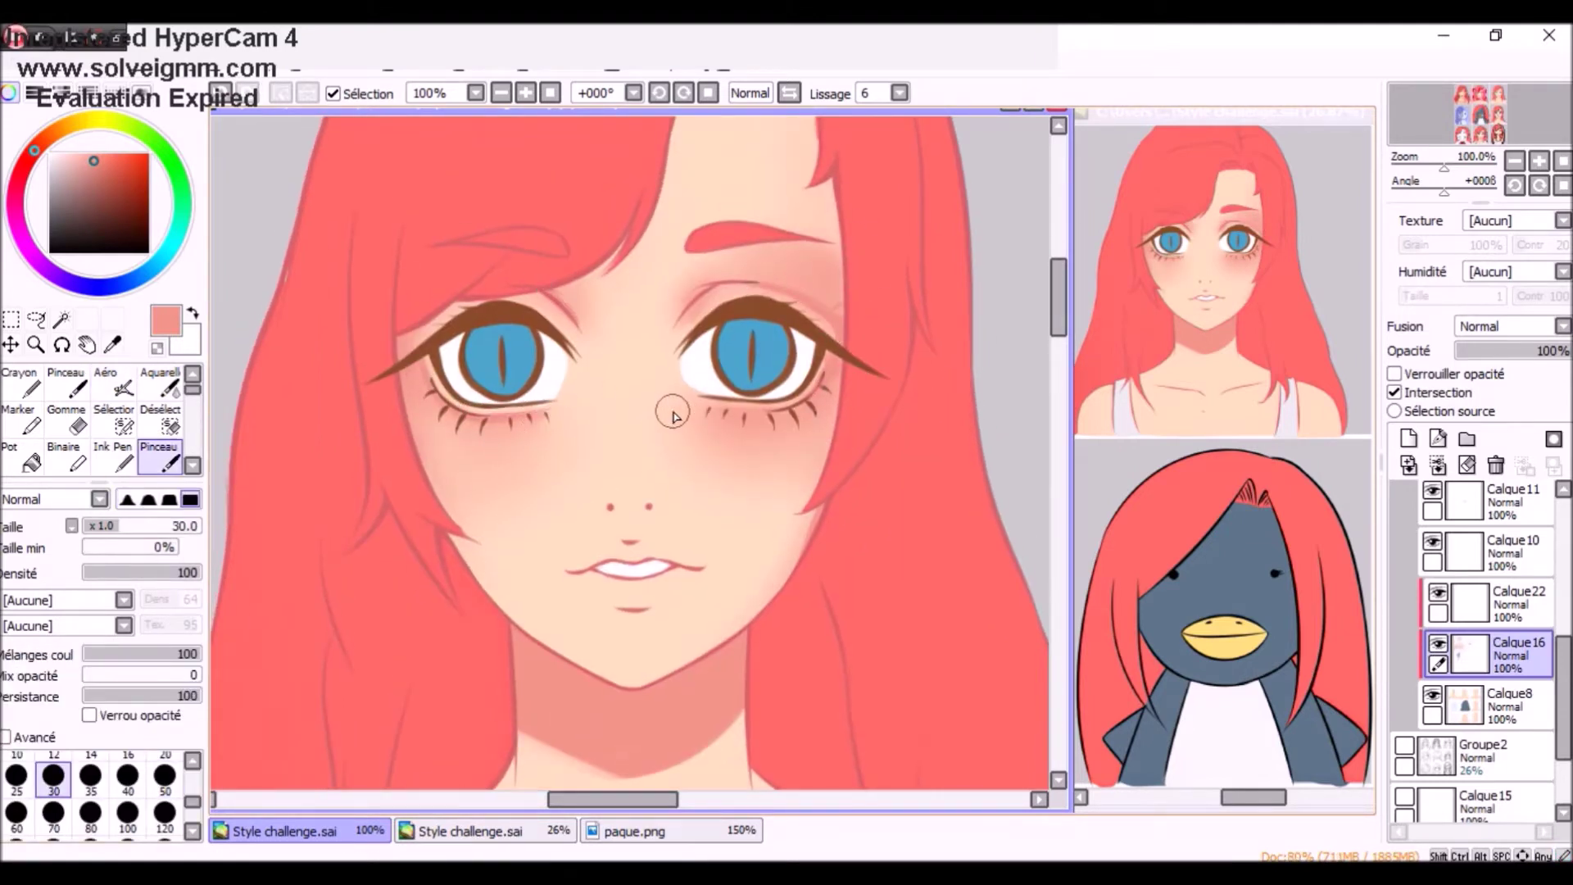
scroll(737, 415, "down", 3)
scroll(702, 456, "up", 2)
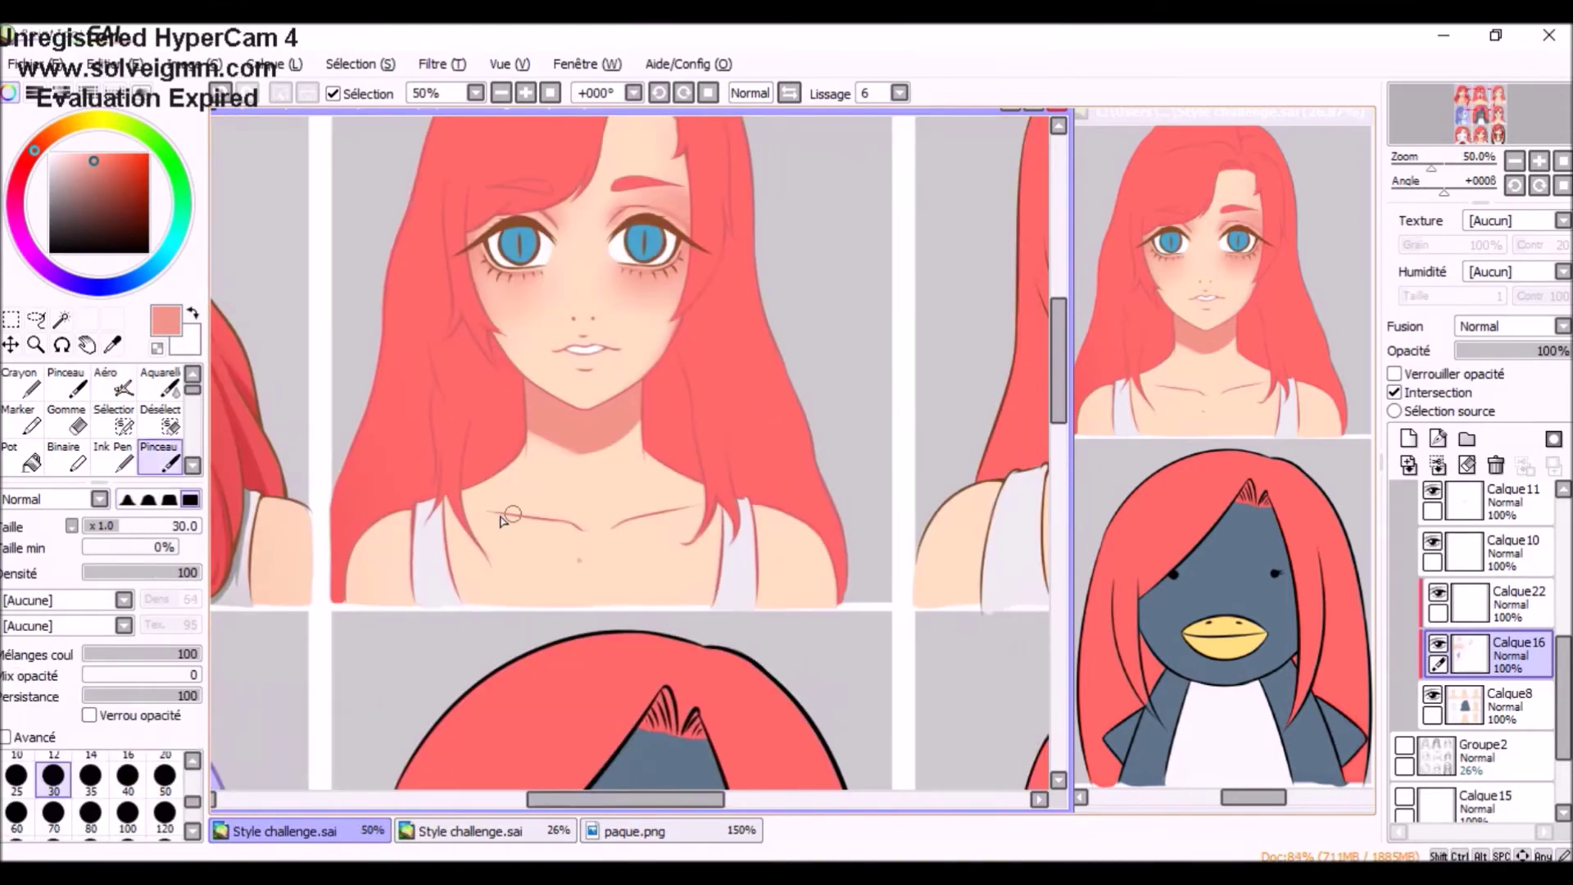
key("c")
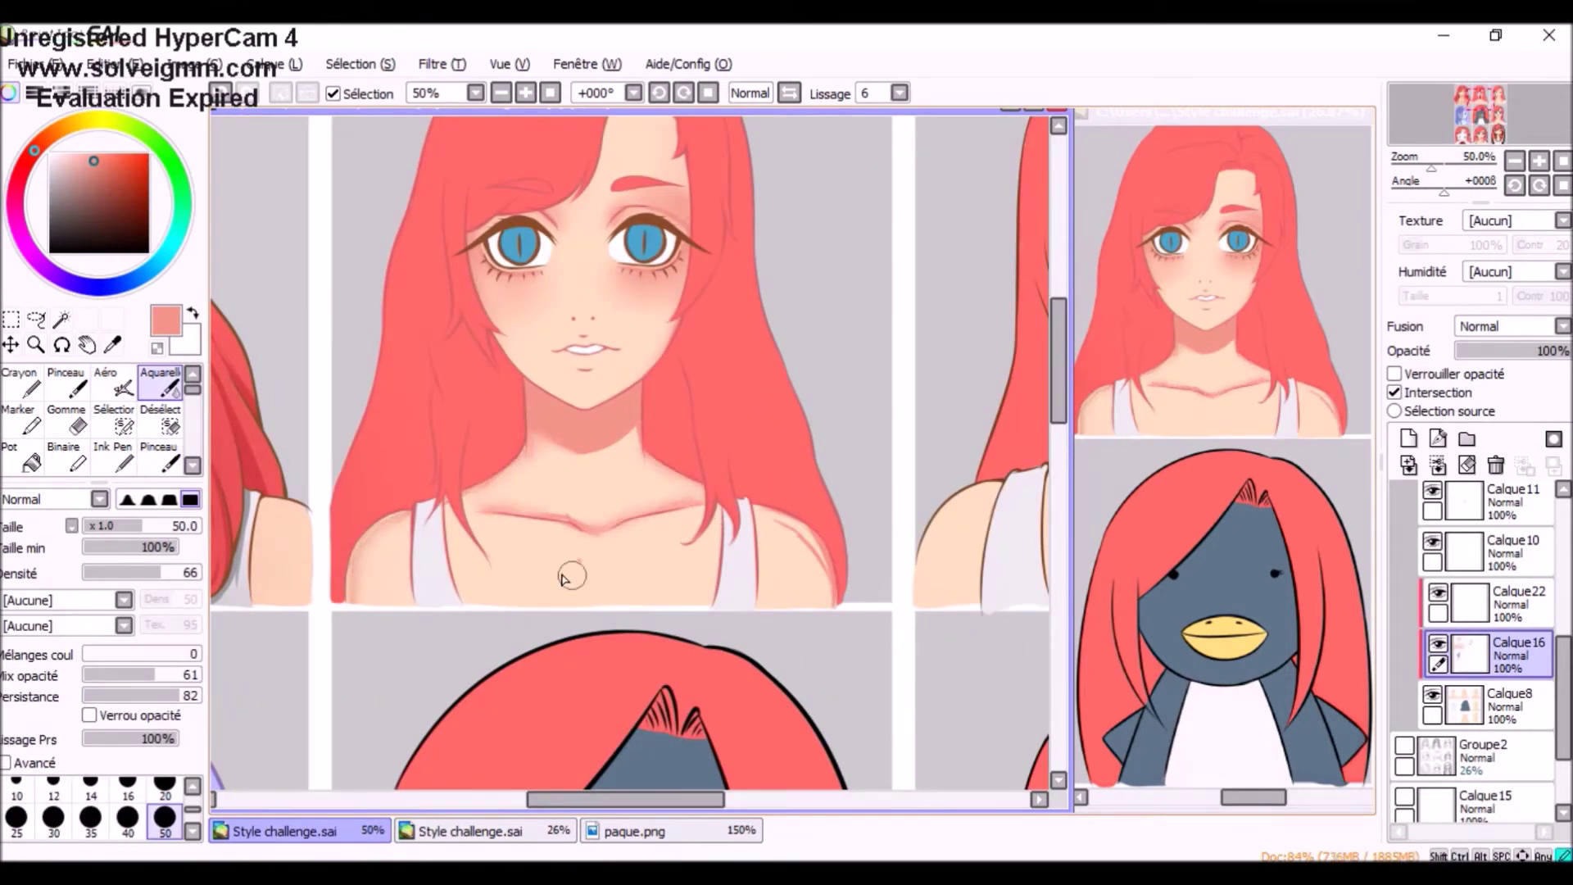
- Airbrush soft salmon shading over the forehead, neck and shoulders with size 100
key("v")
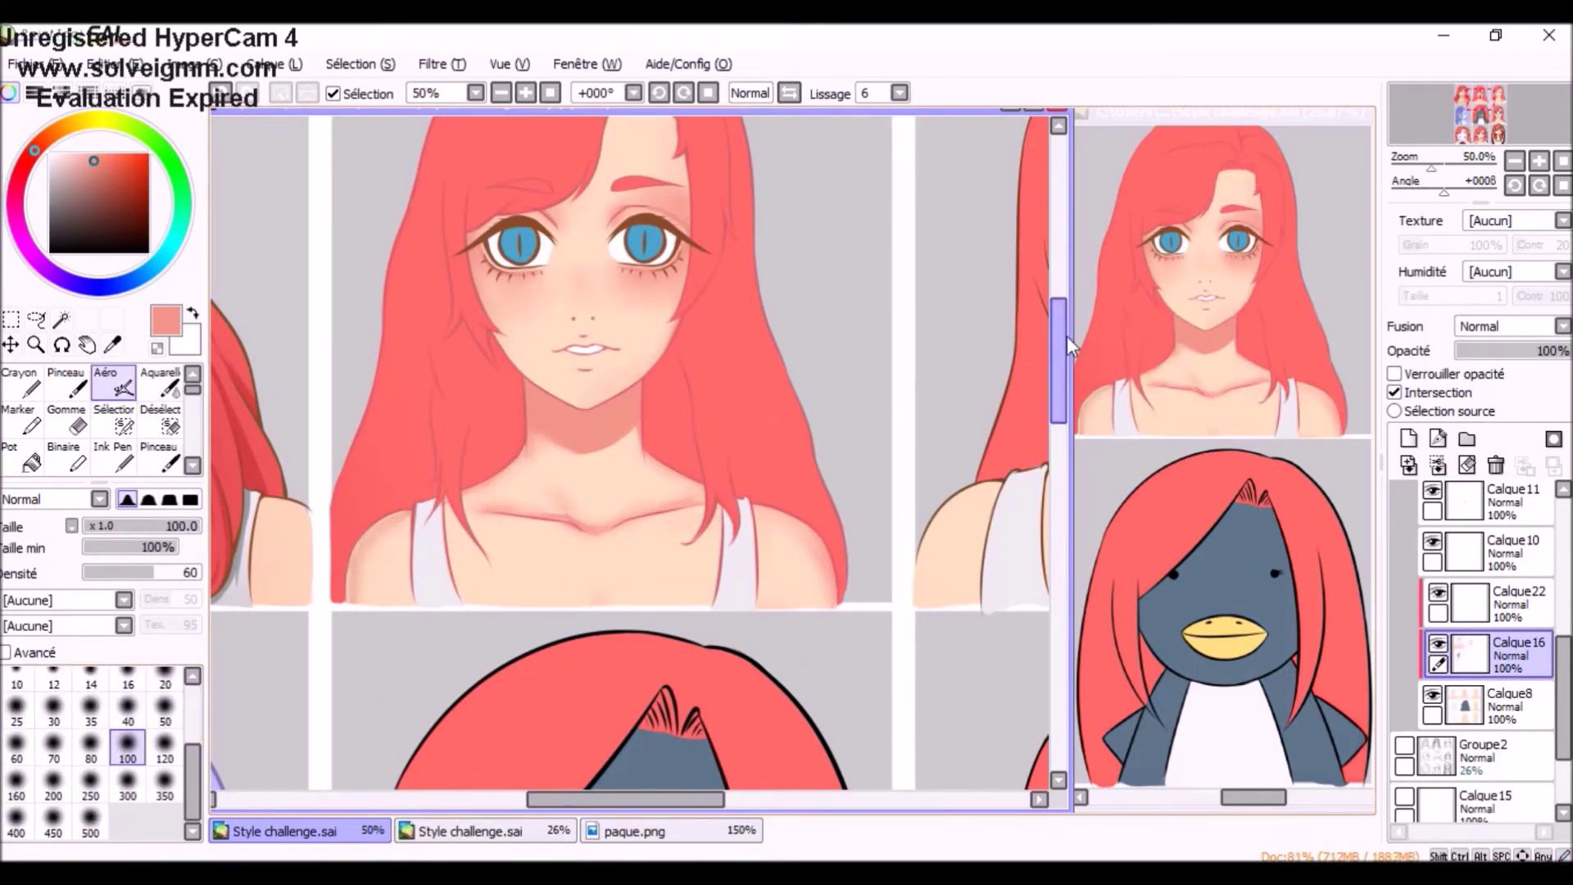
left_click_drag(1059, 336, 1059, 320)
key("bracketright")
key("bracketright")
key("bracketright")
key("bracketright")
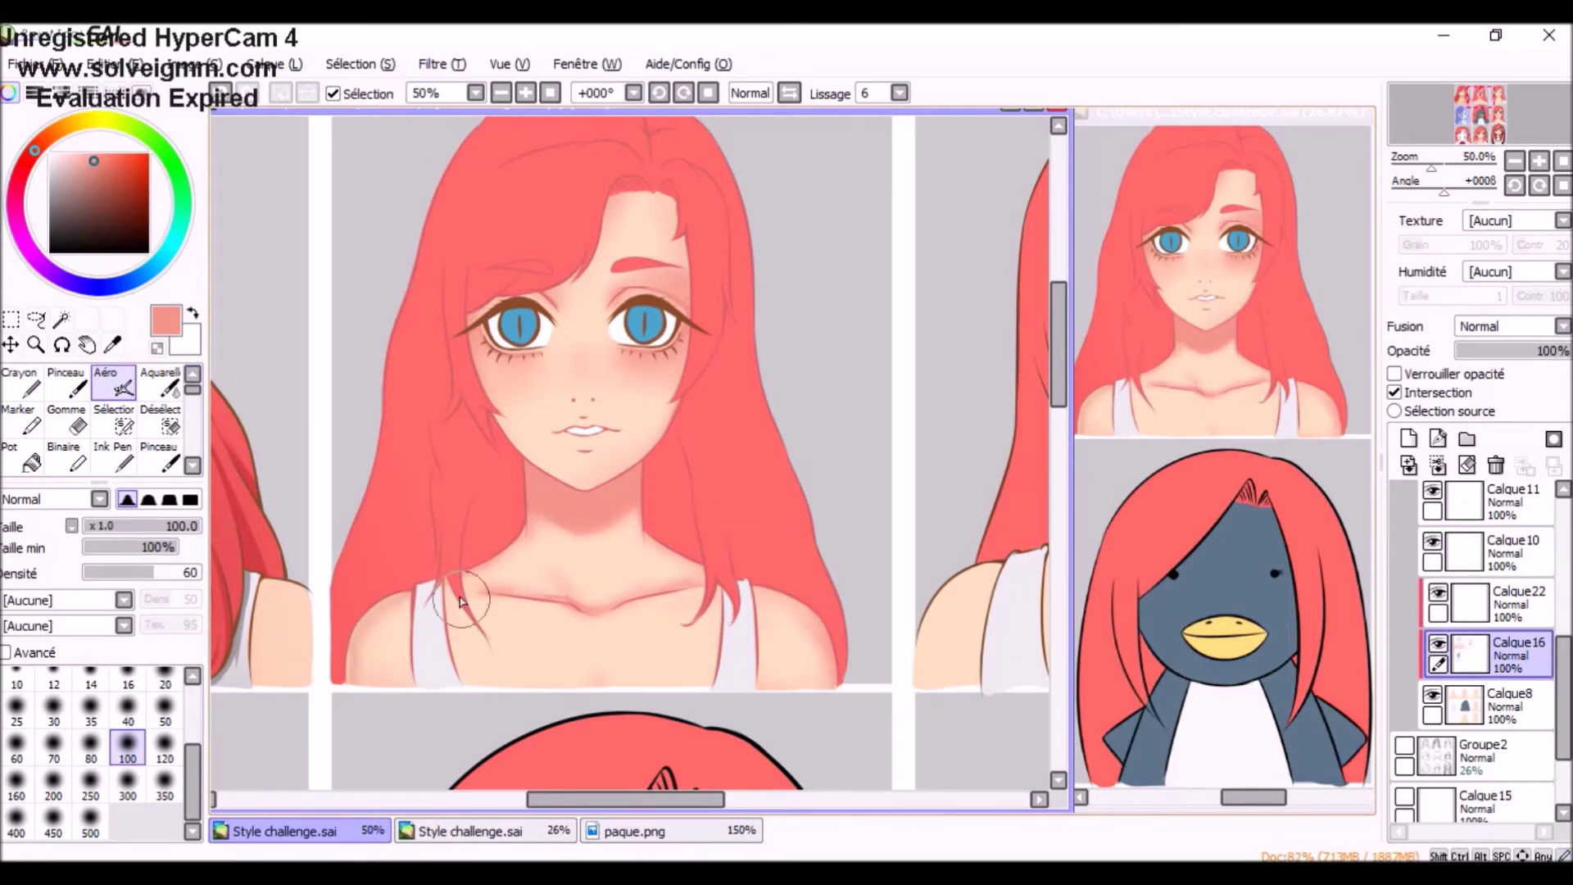
- Shade the underside and sides of the nose in salmon, softening them with the airbrush at size 40
key("b")
scroll(547, 504, "up", 2)
mouse_move(524, 490)
left_mouse_down()
mouse_move(565, 499)
mouse_move(552, 543)
left_mouse_up()
key("c")
key("v")
scroll(480, 298, "down", 1)
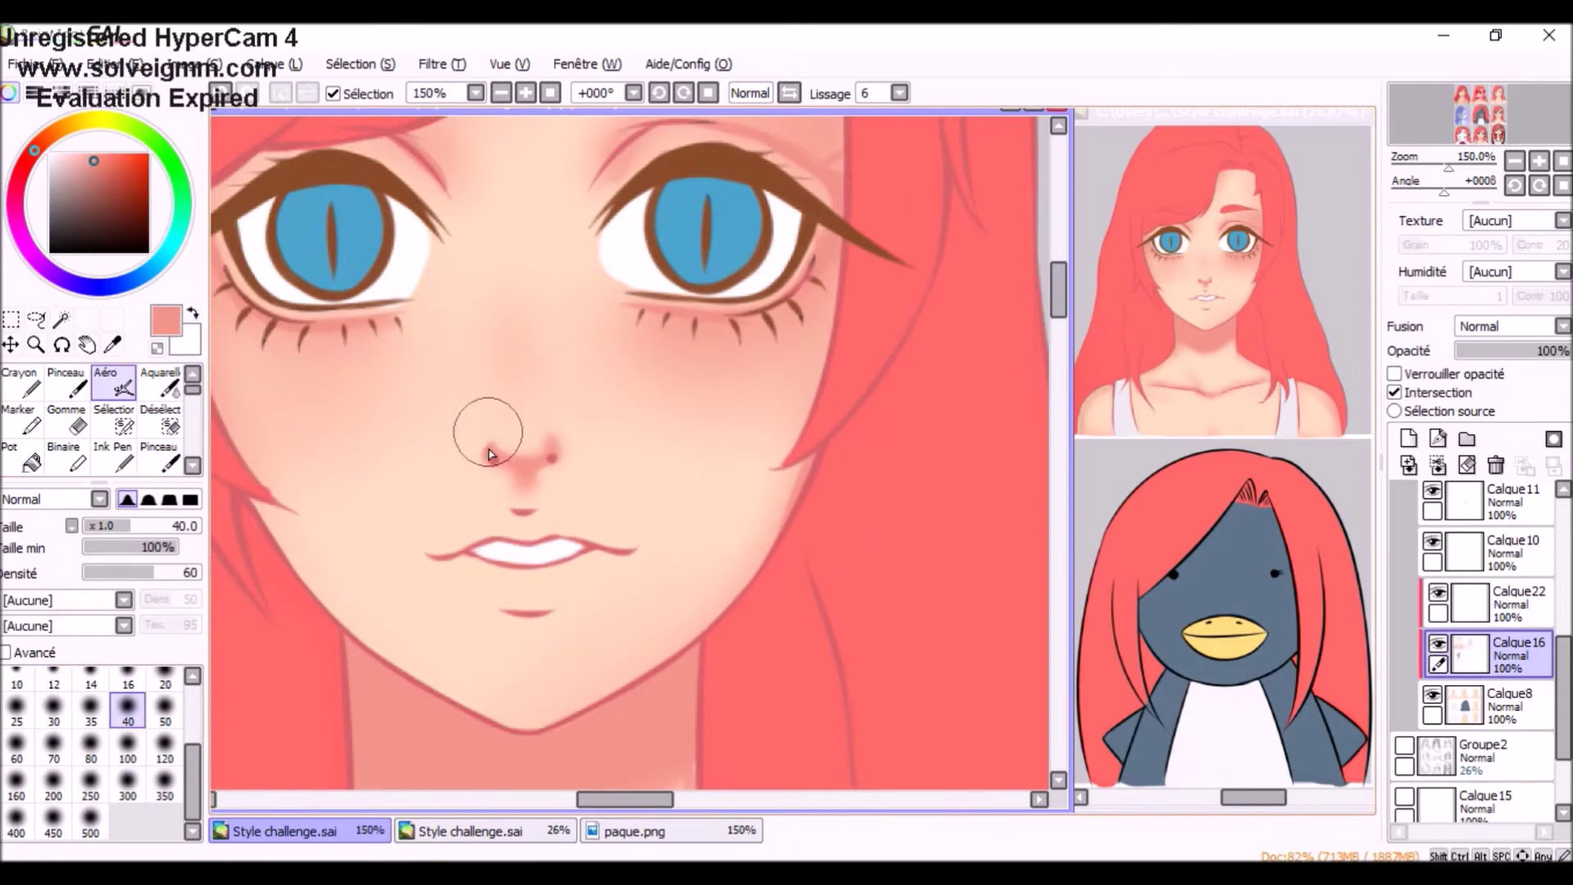
scroll(493, 397, "down", 1)
- Reduce the airbrush to size 9 and deepen the shading around the nostrils
key("bracketleft")
key("bracketleft")
key("bracketleft")
key("bracketleft")
key("bracketleft")
key("bracketleft")
key("bracketleft")
key("bracketleft")
key("bracketleft")
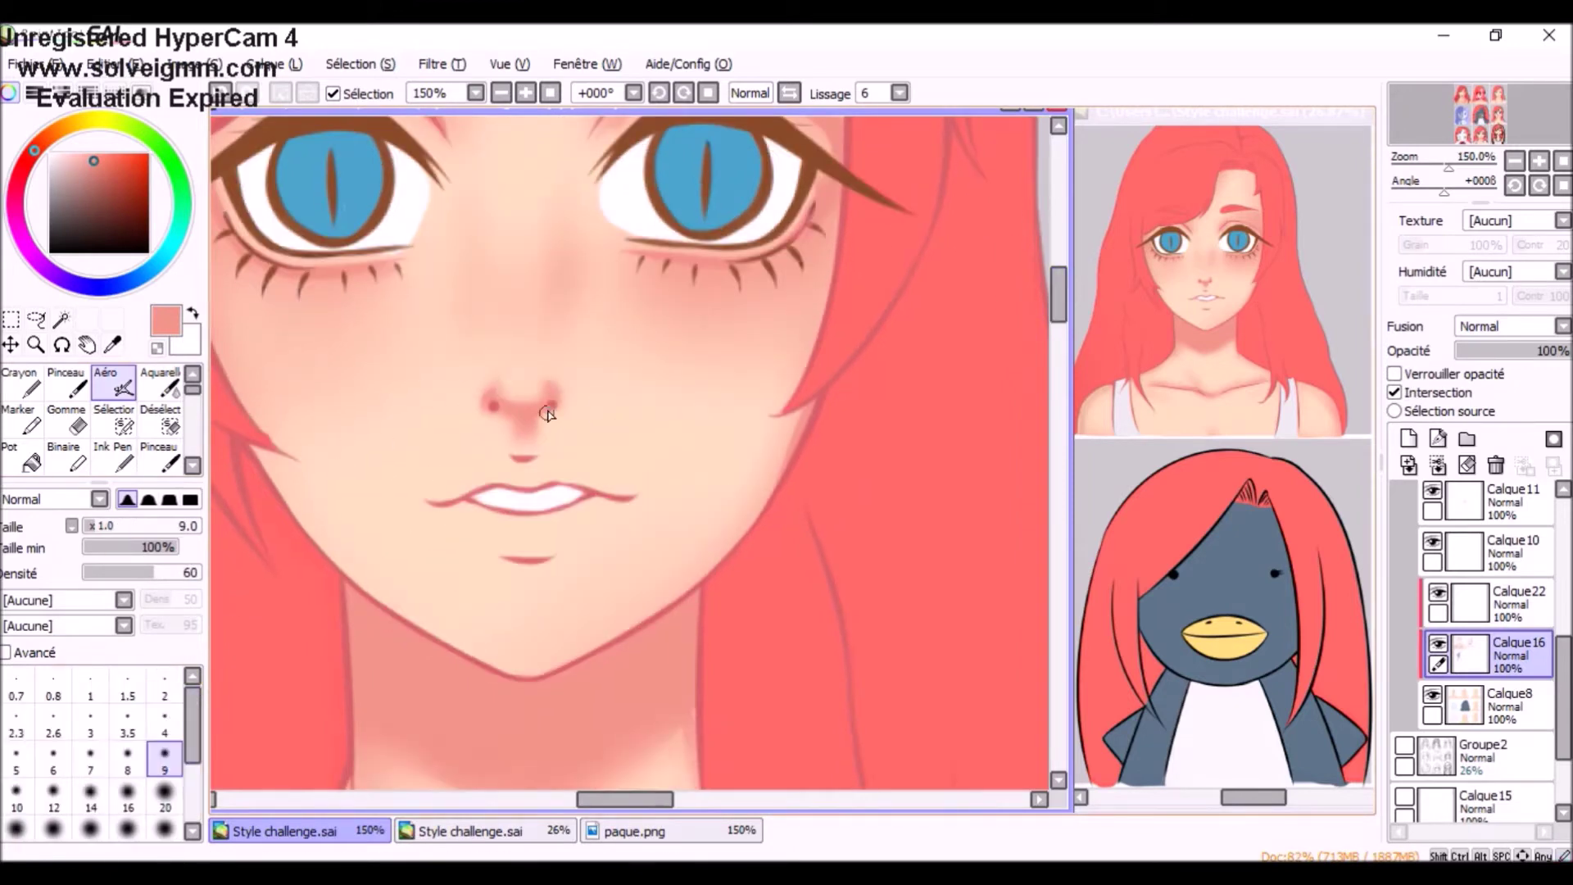
- On clipped layer Calque22, shade the outer upper eyelid with Aquarelle size 40 and the nose's underside with Pinceau size 30 in darker red
scroll(556, 396, "down", 3)
key("bracketright")
key("bracketright")
key("bracketright")
key("bracketright")
key("bracketright")
key("bracketright")
key("bracketright")
key("bracketright")
key("bracketright")
key("bracketright")
key("bracketright")
key("bracketright")
key("bracketright")
key("bracketright")
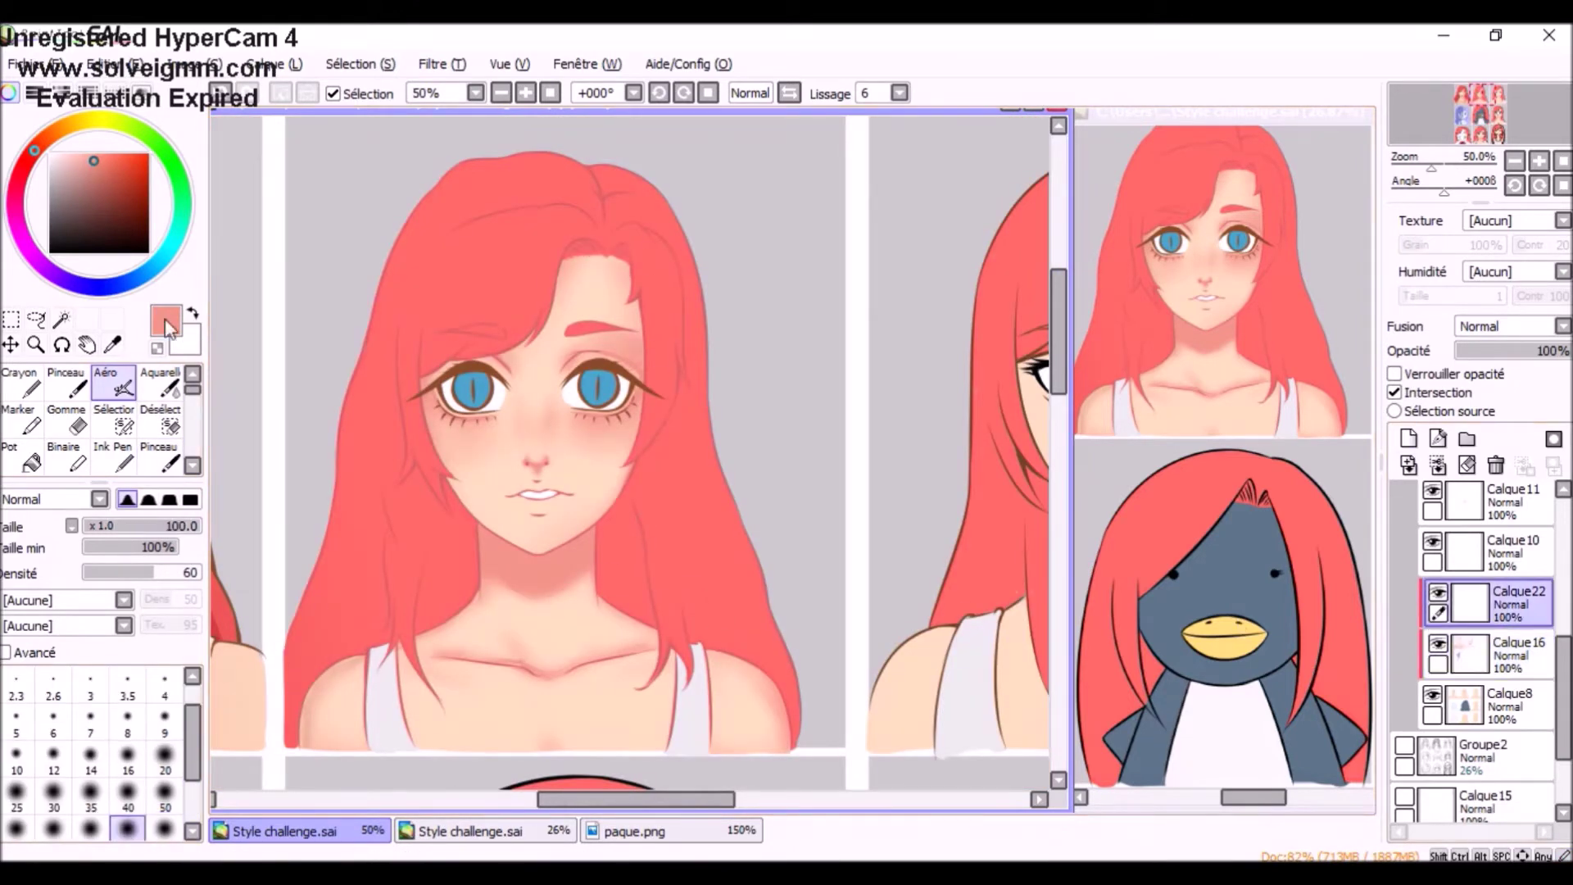
left_click(160, 381)
scroll(573, 369, "up", 1)
left_click(598, 318, "alt")
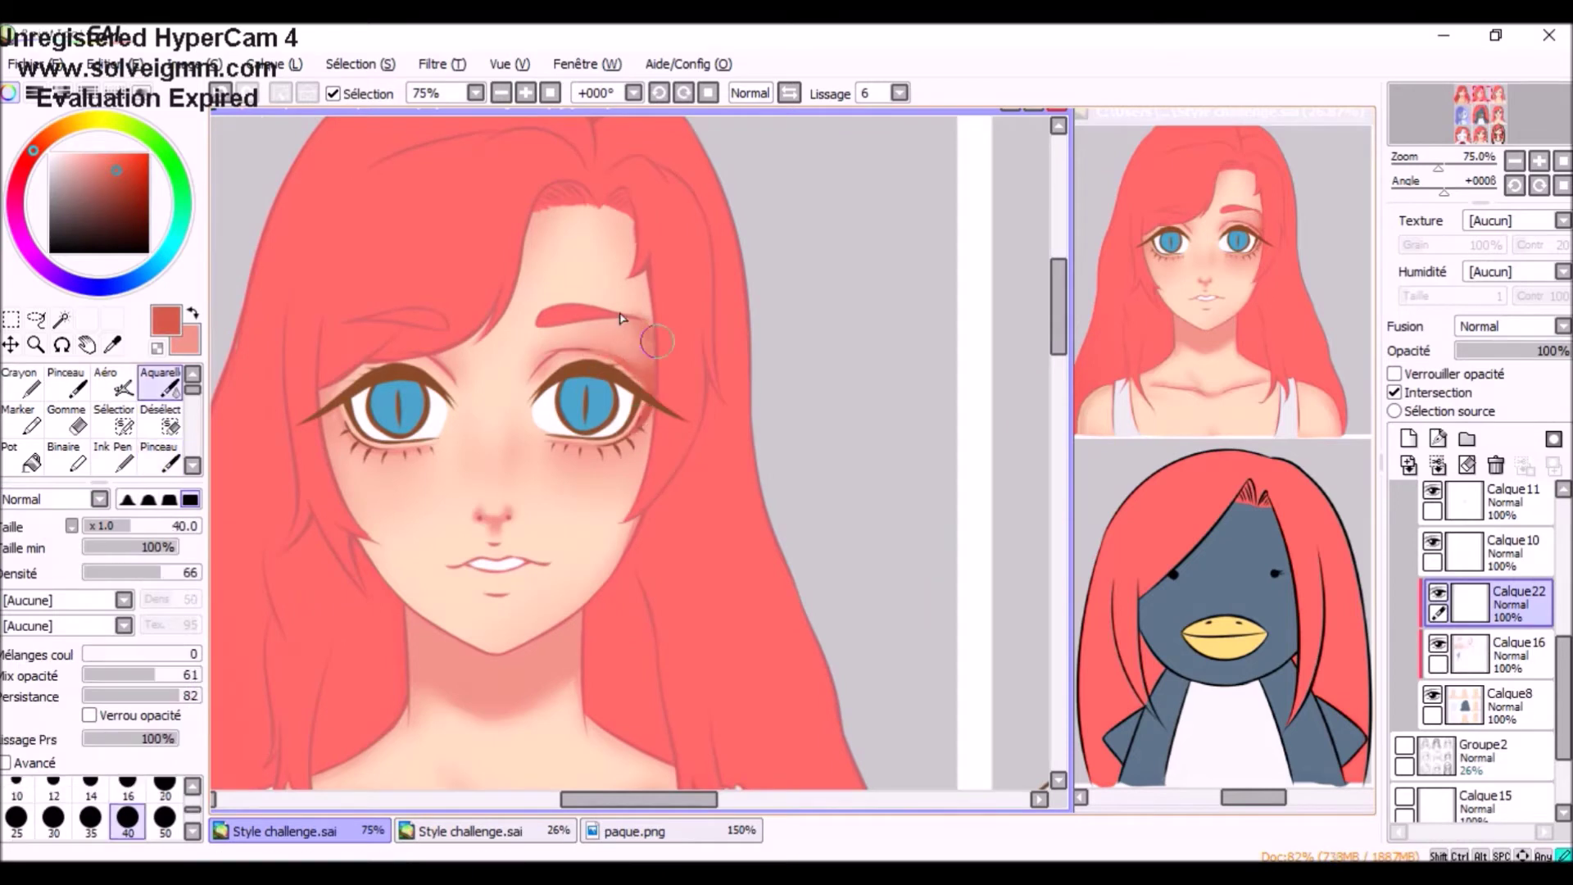
key("b")
scroll(500, 427, "up", 4)
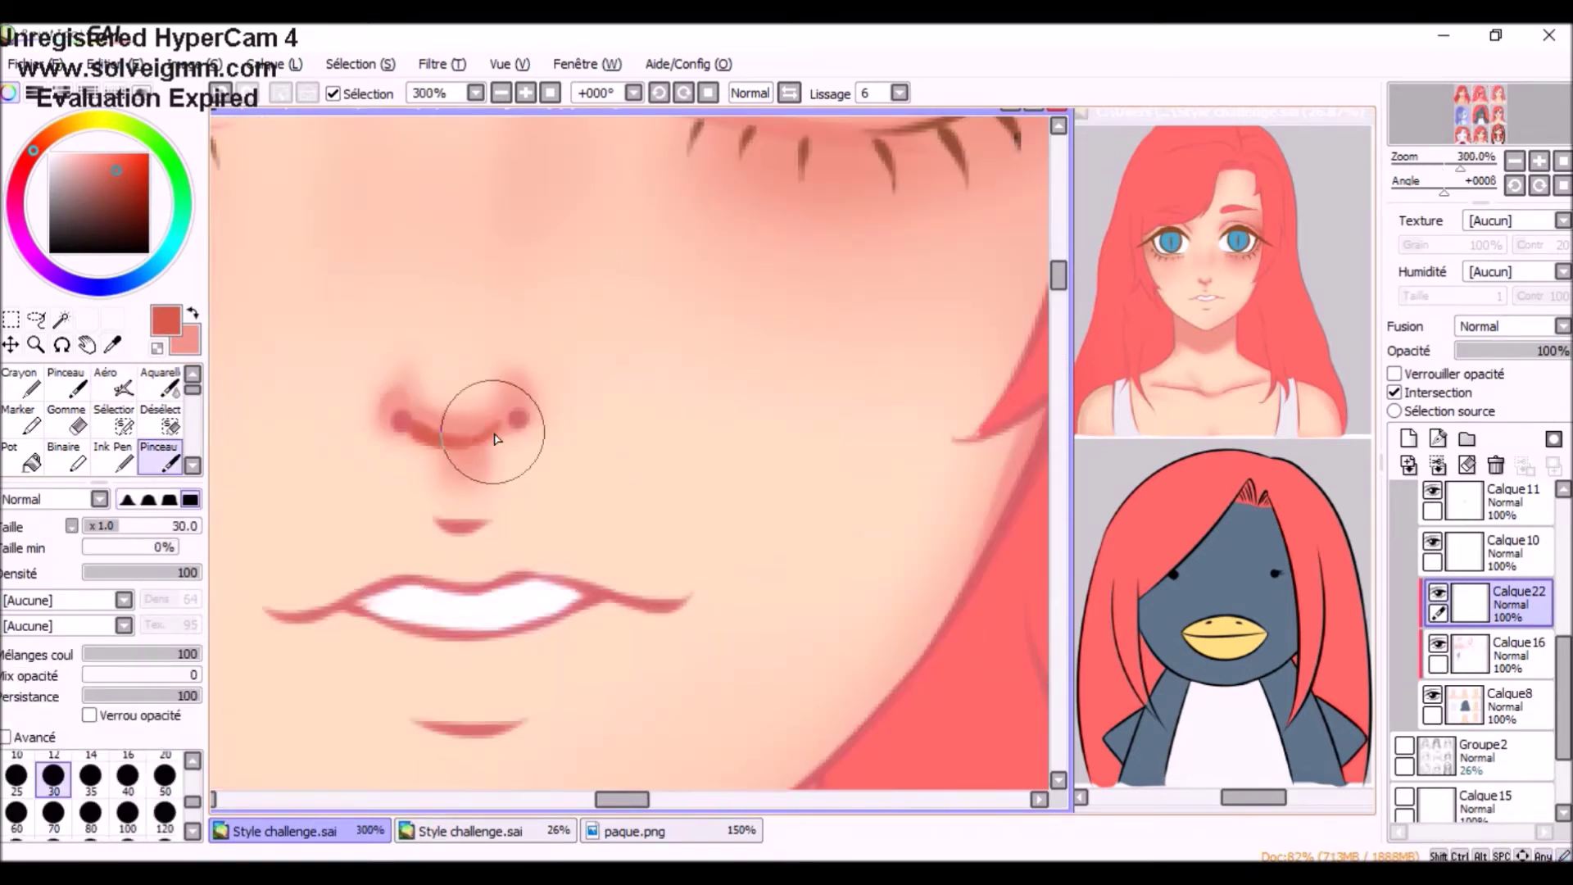
- Paint a darker red shadow on the neck directly below the jaw on Calque22 and blend it with Aquarelle size 20
scroll(459, 508, "down", 4)
key("b")
left_click_drag(456, 579, 502, 560)
key("bracketleft")
key("bracketleft")
key("bracketleft")
key("bracketleft")
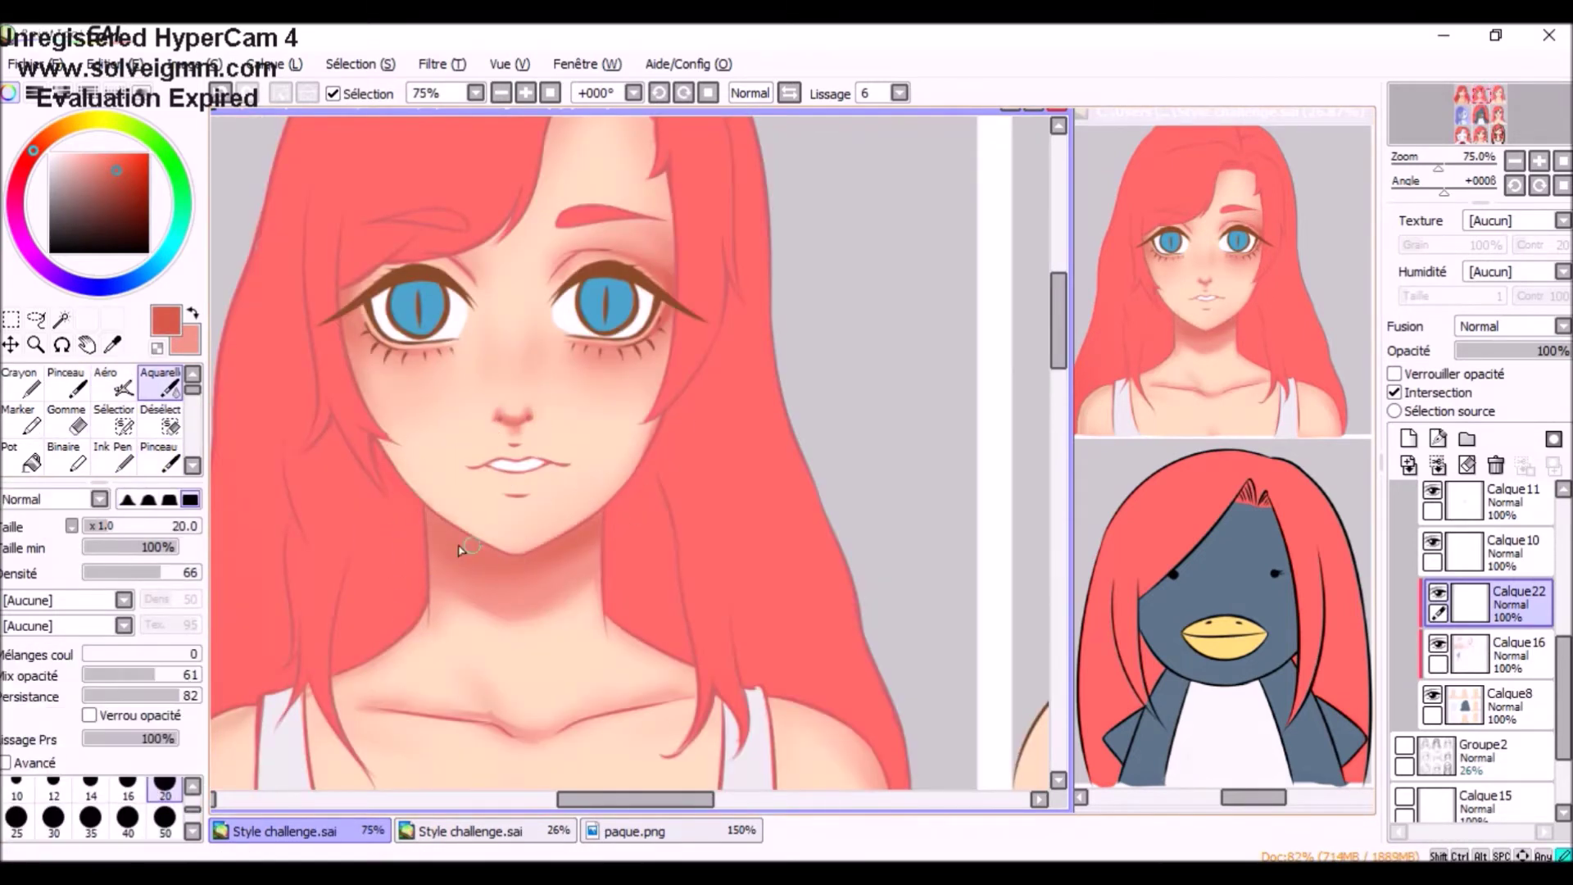
- Switch back to salmon and paint the hair's cast shadows on the face and chest on Calque16 with brush size 30
scroll(533, 561, "down", 2)
key("b")
scroll(246, 463, "up", 1)
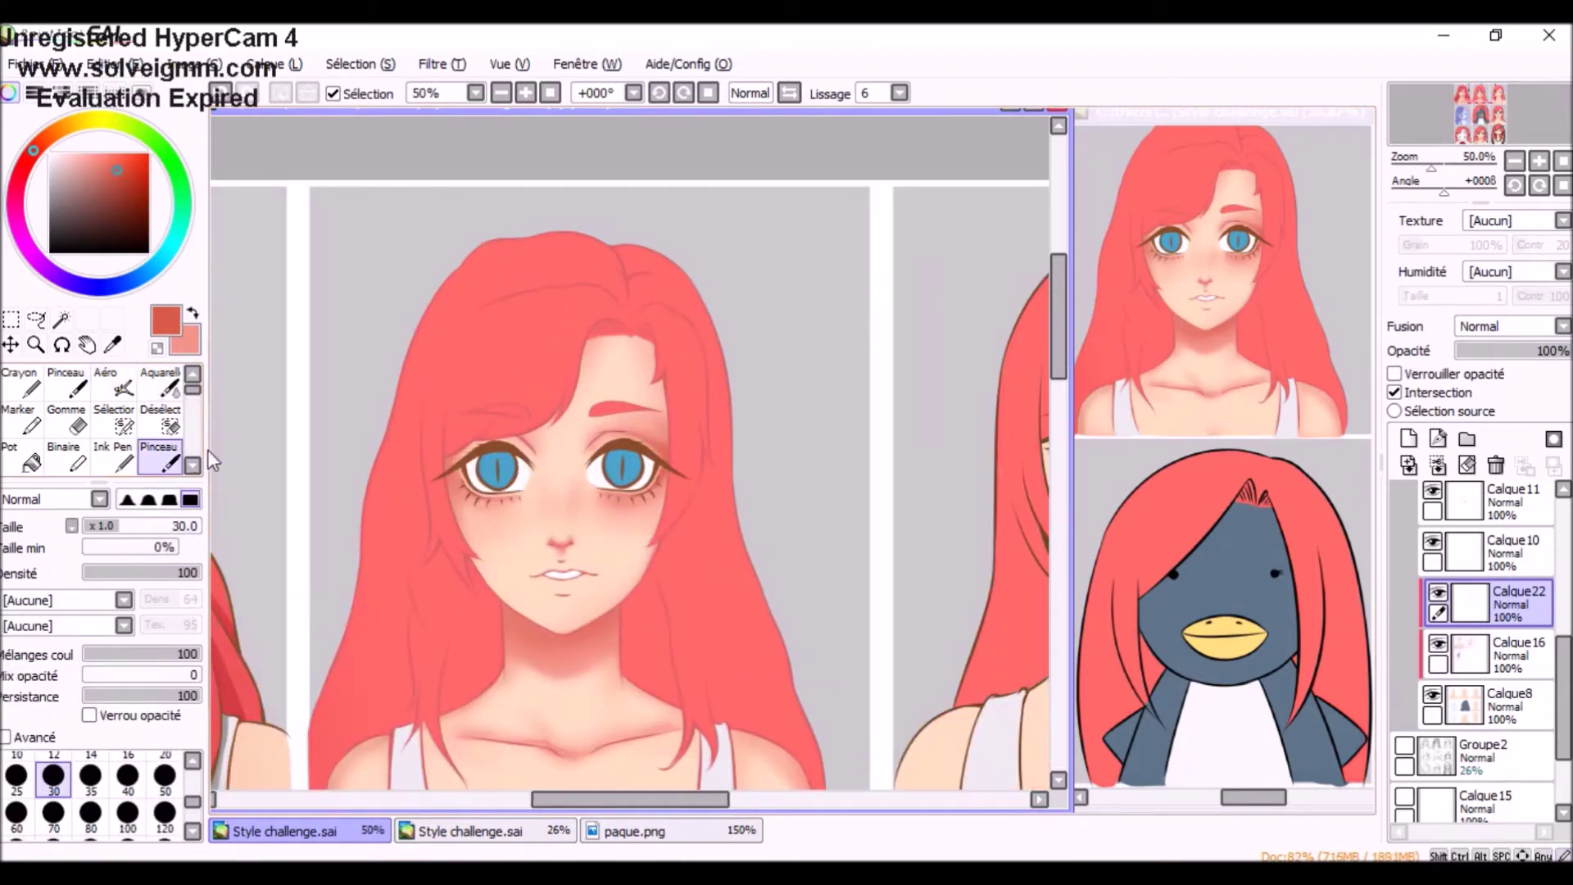
key("x")
left_click(631, 340, "ctrl+shift")
scroll(455, 620, "down", 2)
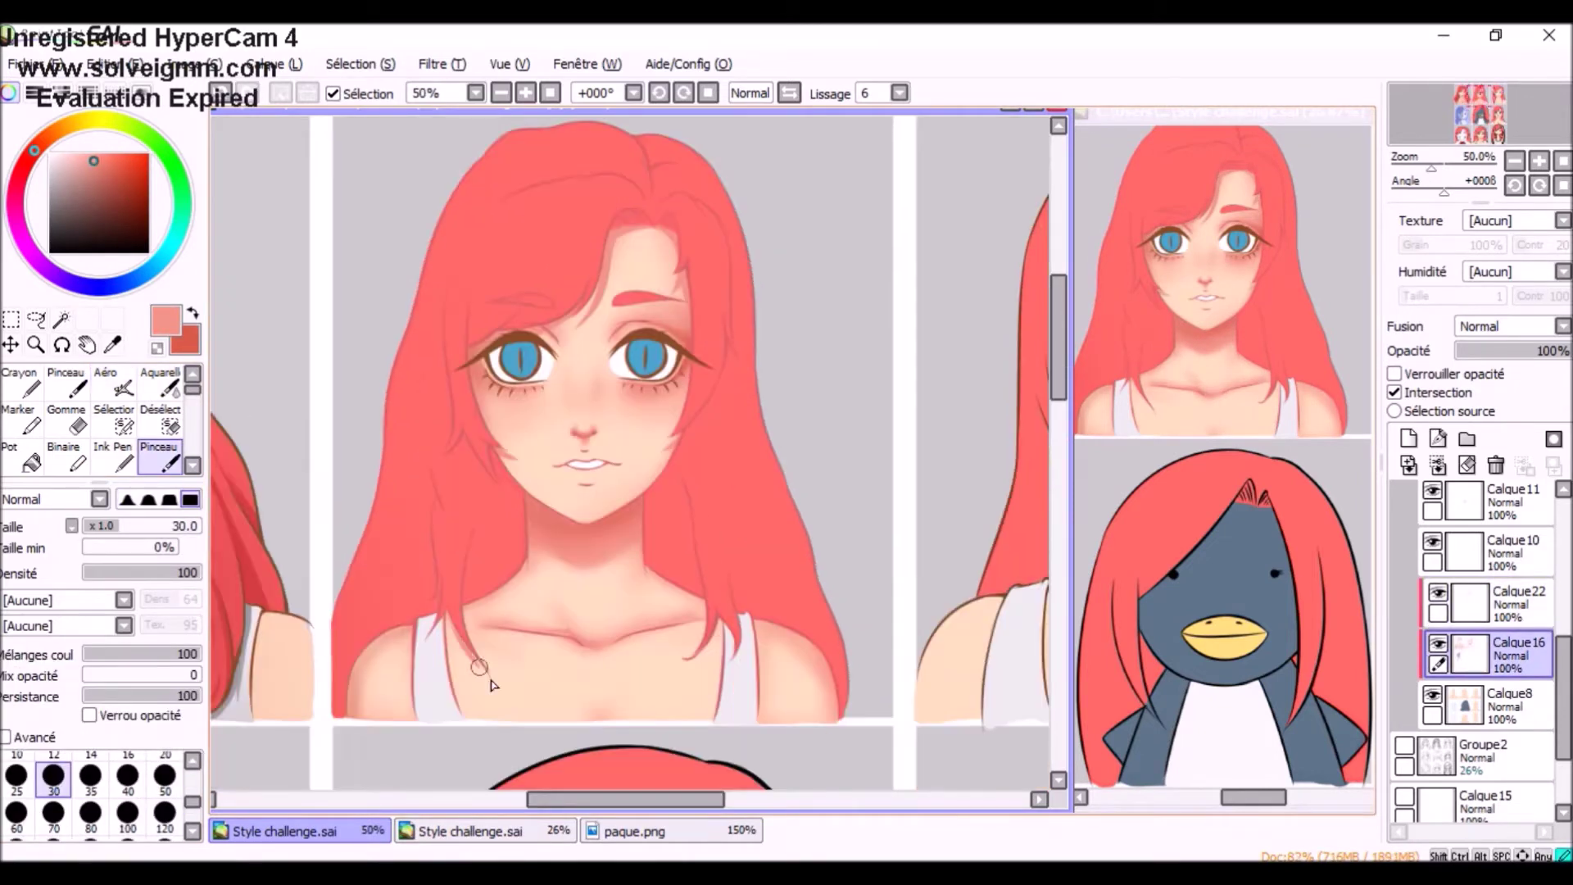
- Tint the large-eyed portrait's lips red on Calque22 and blend them with Aquarelle size 20
scroll(585, 457, "up", 2)
left_click(587, 452, "ctrl+shift")
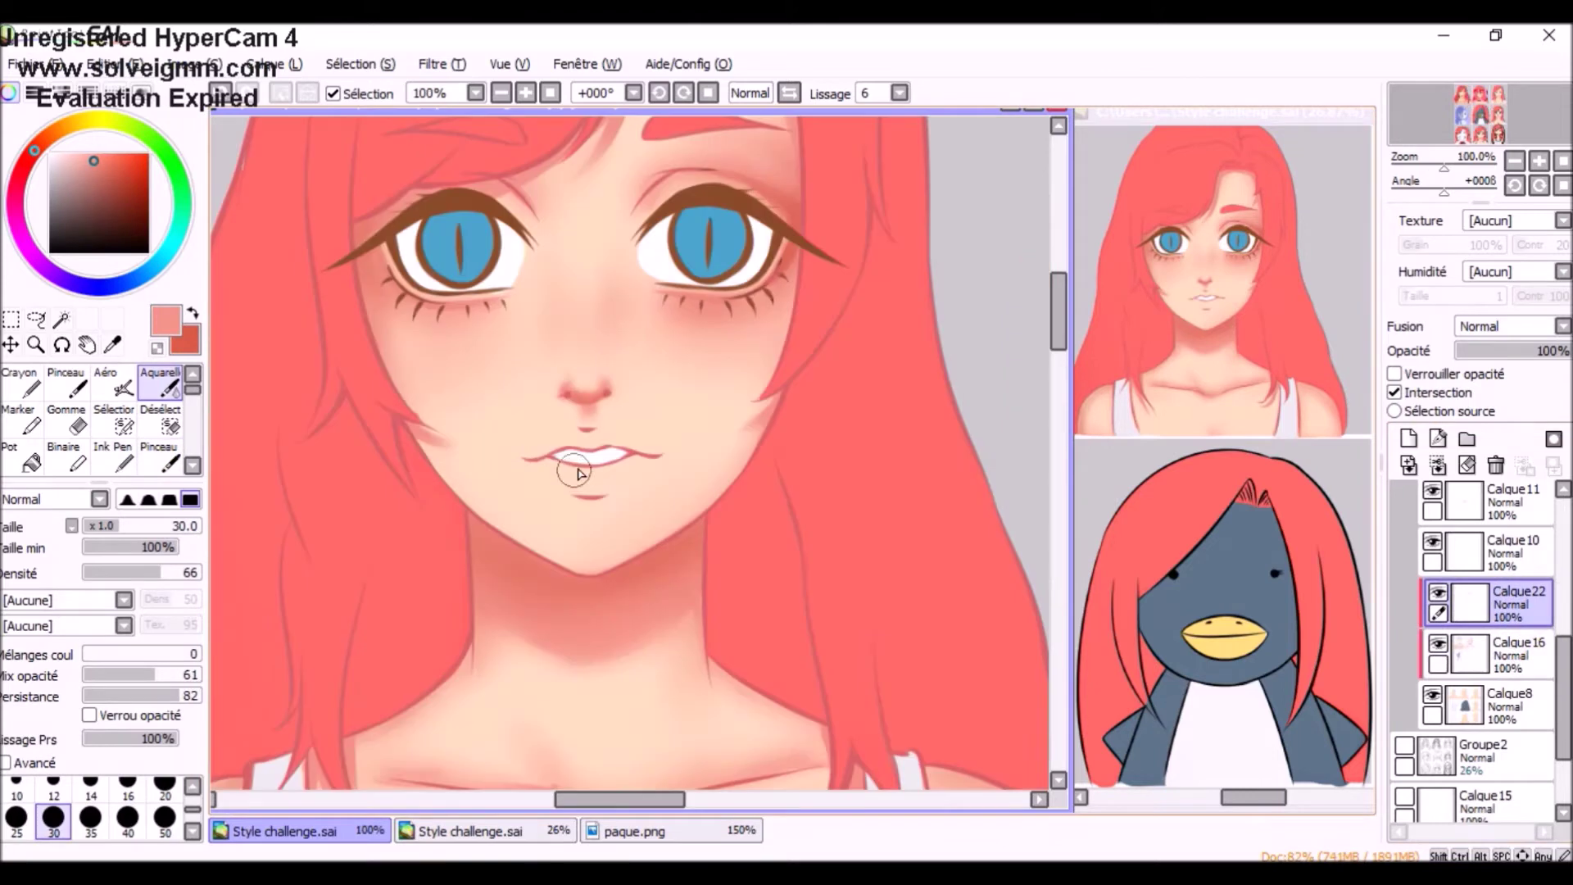
key("x")
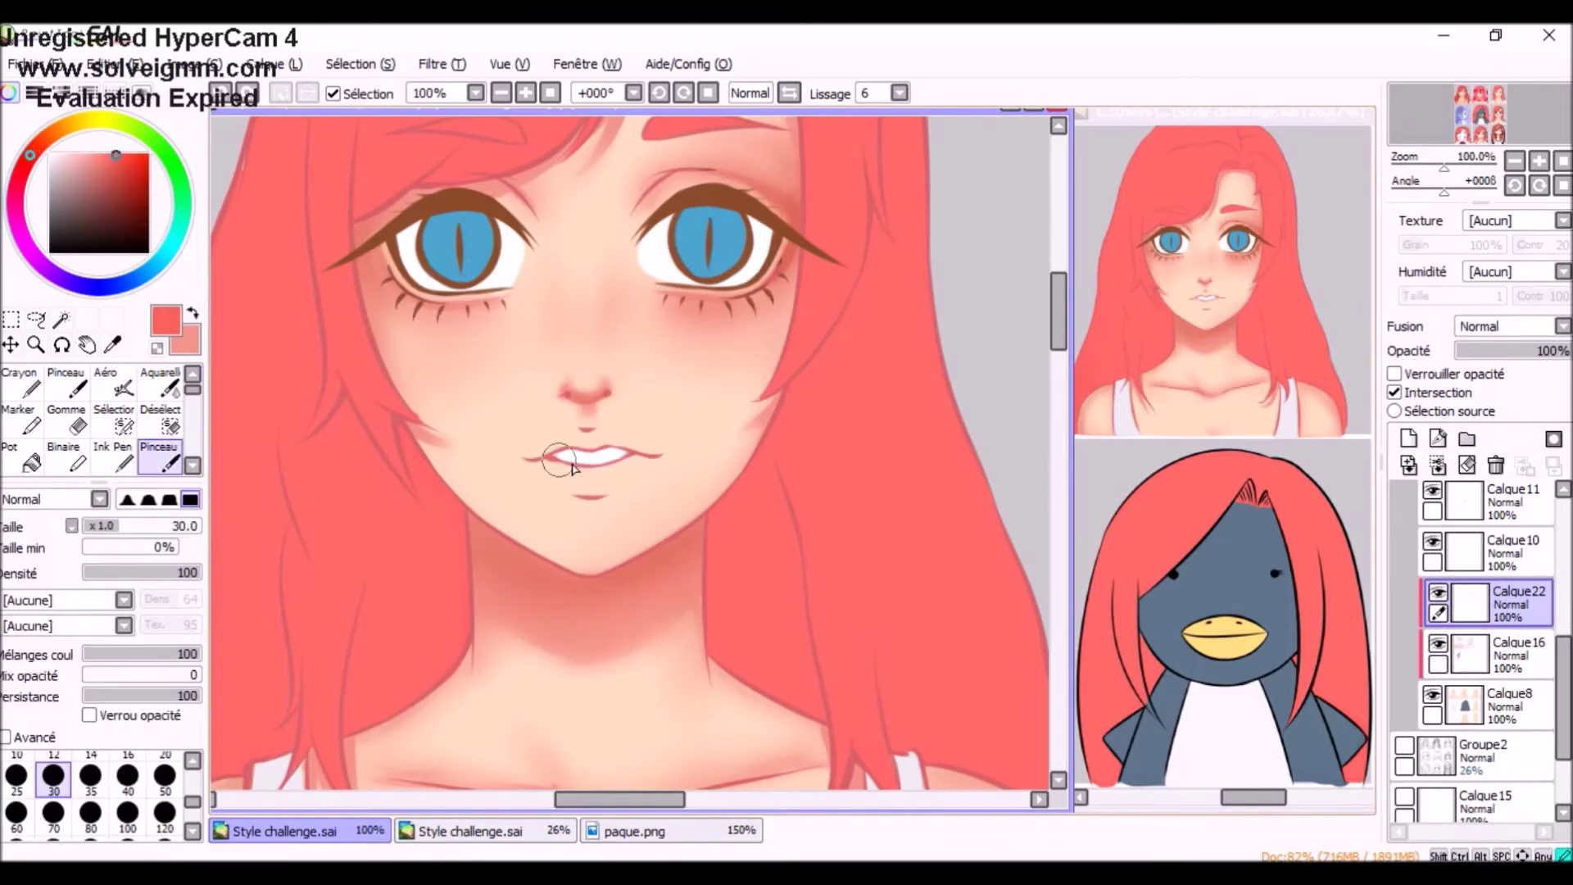
key("ctrl+z")
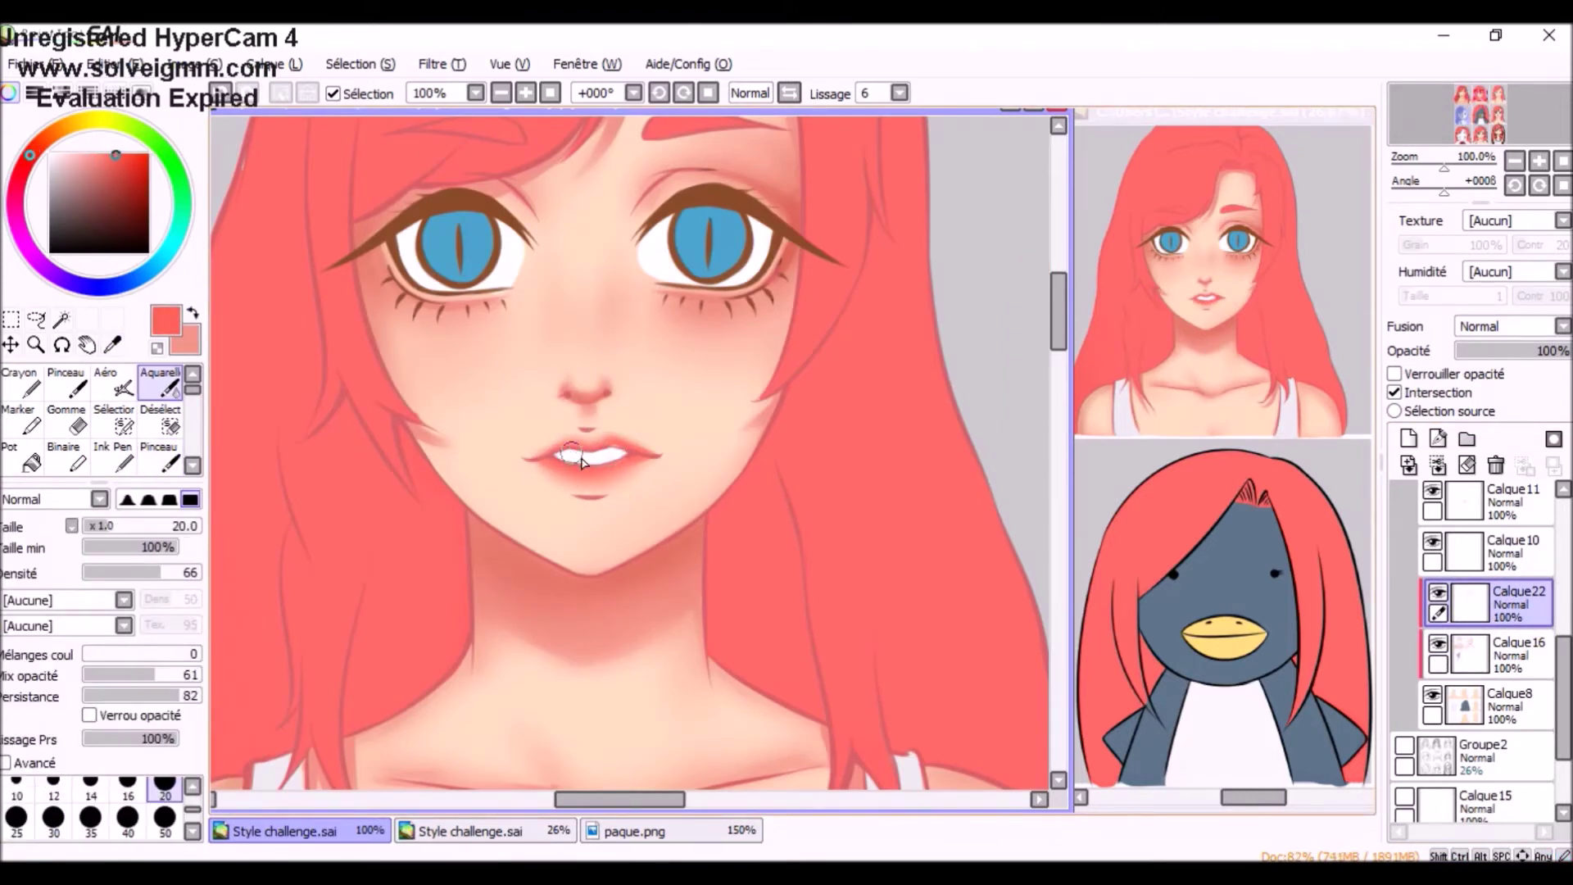
- On a new clipped layer Calque24, paint near-white highlights on the portrait's nose and lower lip with Pinceau size 20
key("a")
key("bracketright")
key("bracketright")
key("bracketright")
key("bracketright")
key("bracketright")
key("bracketright")
key("bracketright")
key("bracketright")
key("bracketright")
key("bracketright")
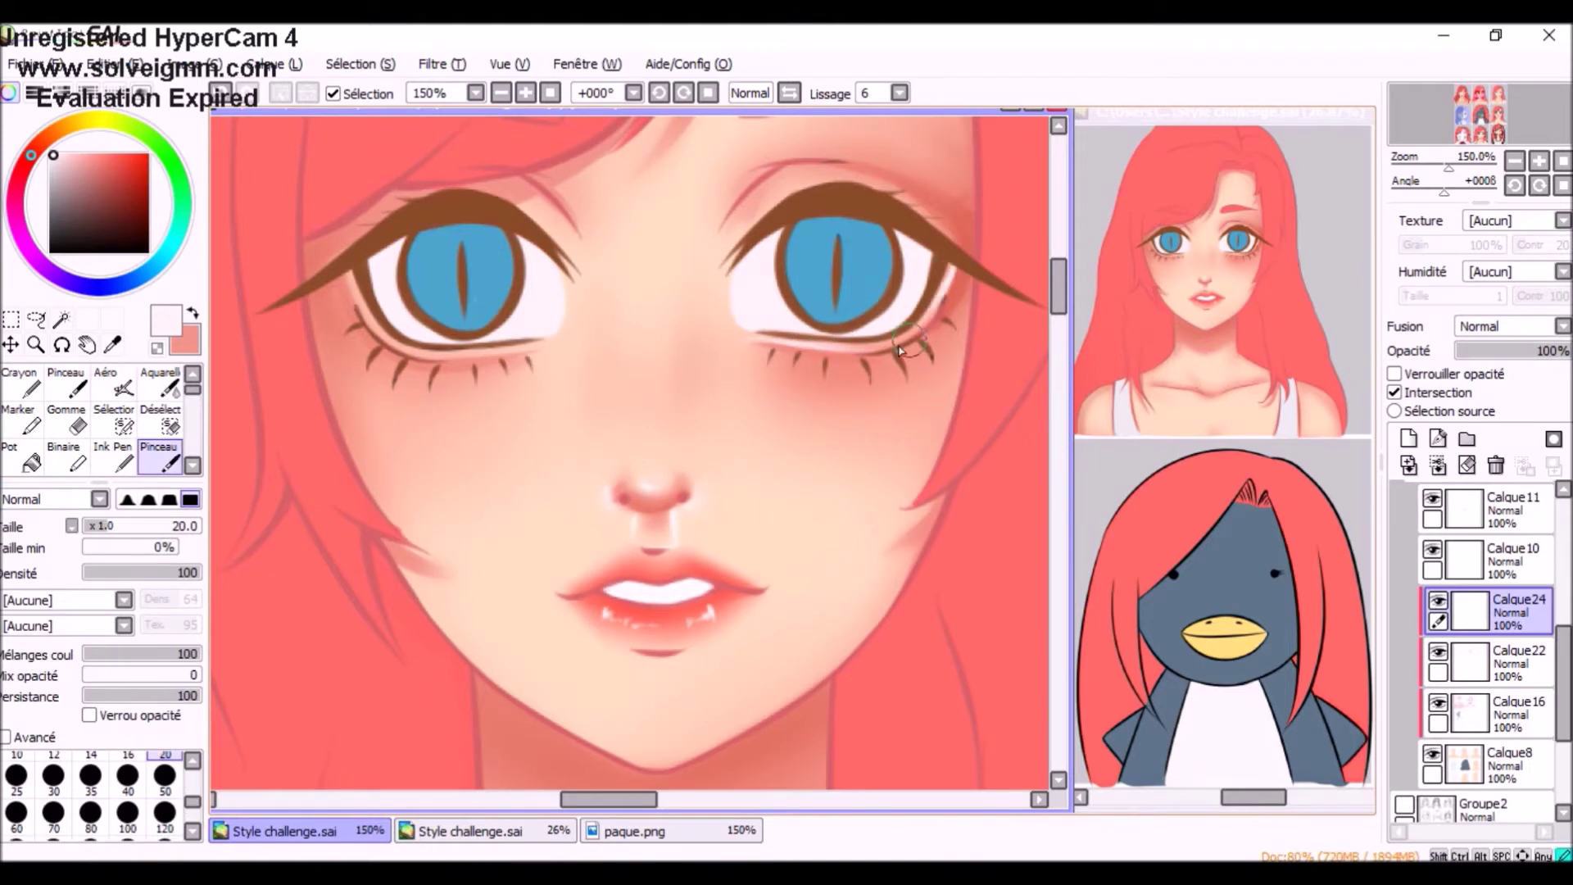
- Mirror the canvas view and airbrush soft near-white highlights on the face on Calque24, using Aéro sizes between 20 and 50
left_click(791, 95)
key("v")
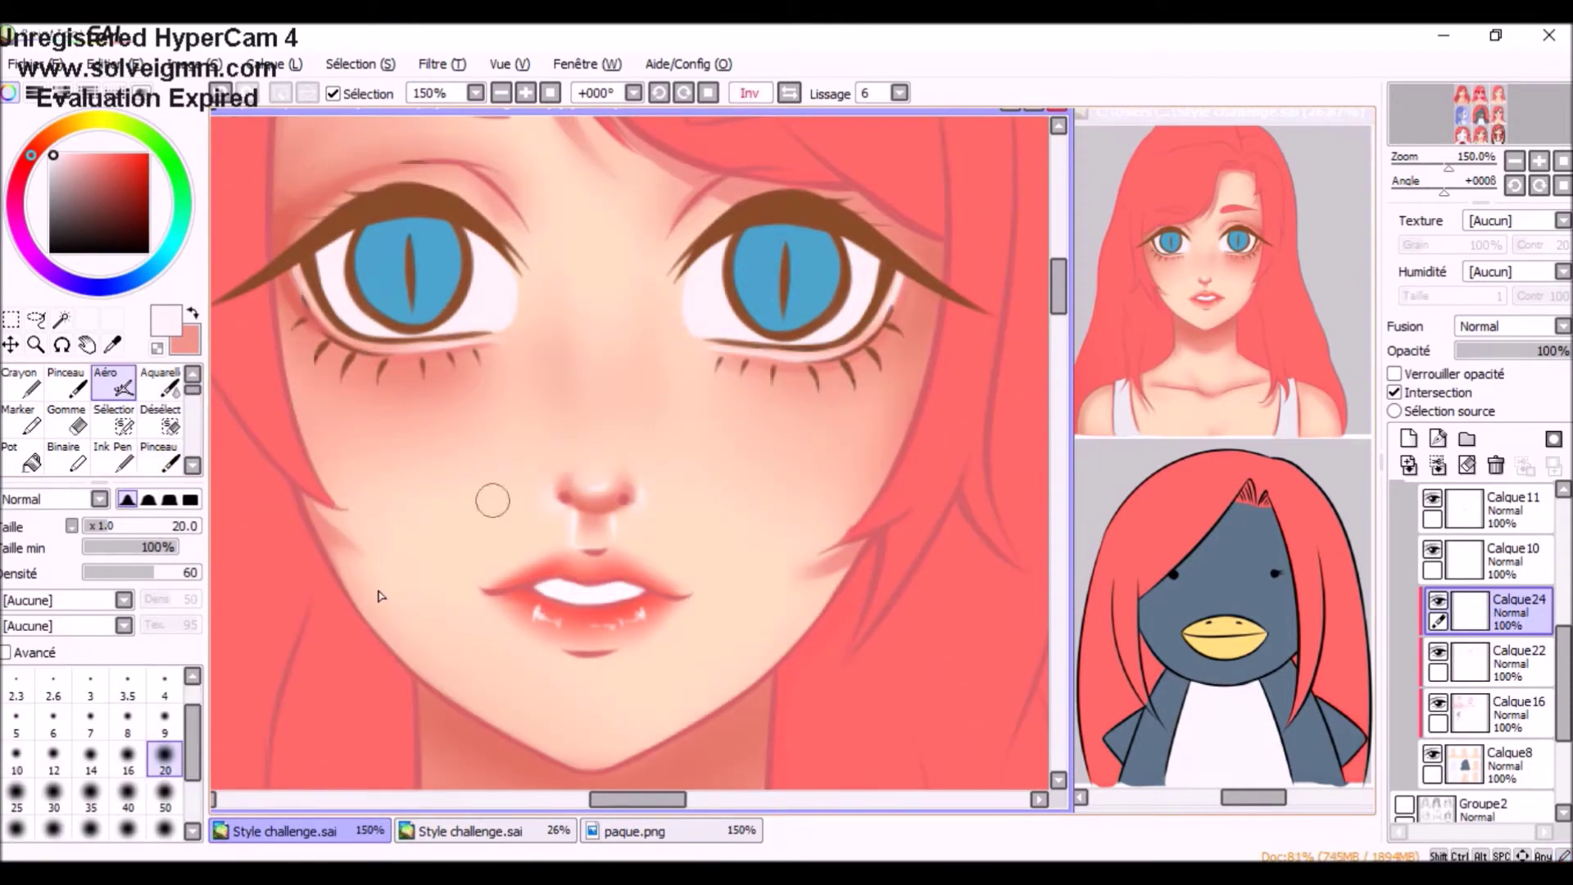
scroll(456, 238, "up", 3)
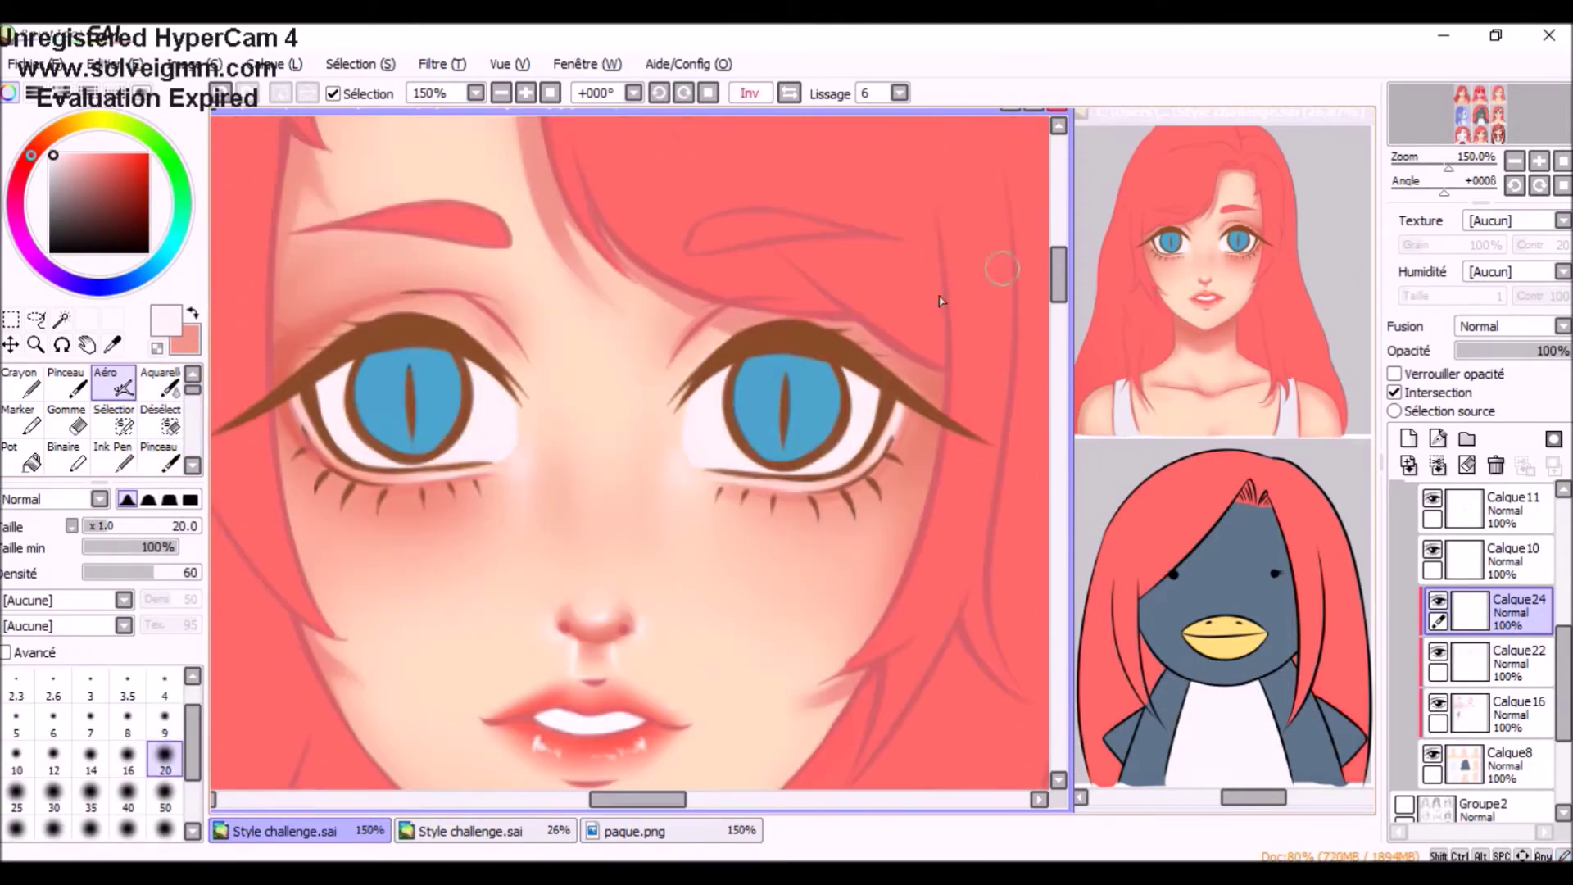
scroll(456, 238, "down", 3)
key("bracketright")
key("bracketright")
key("bracketright")
key("bracketright")
key("bracketright")
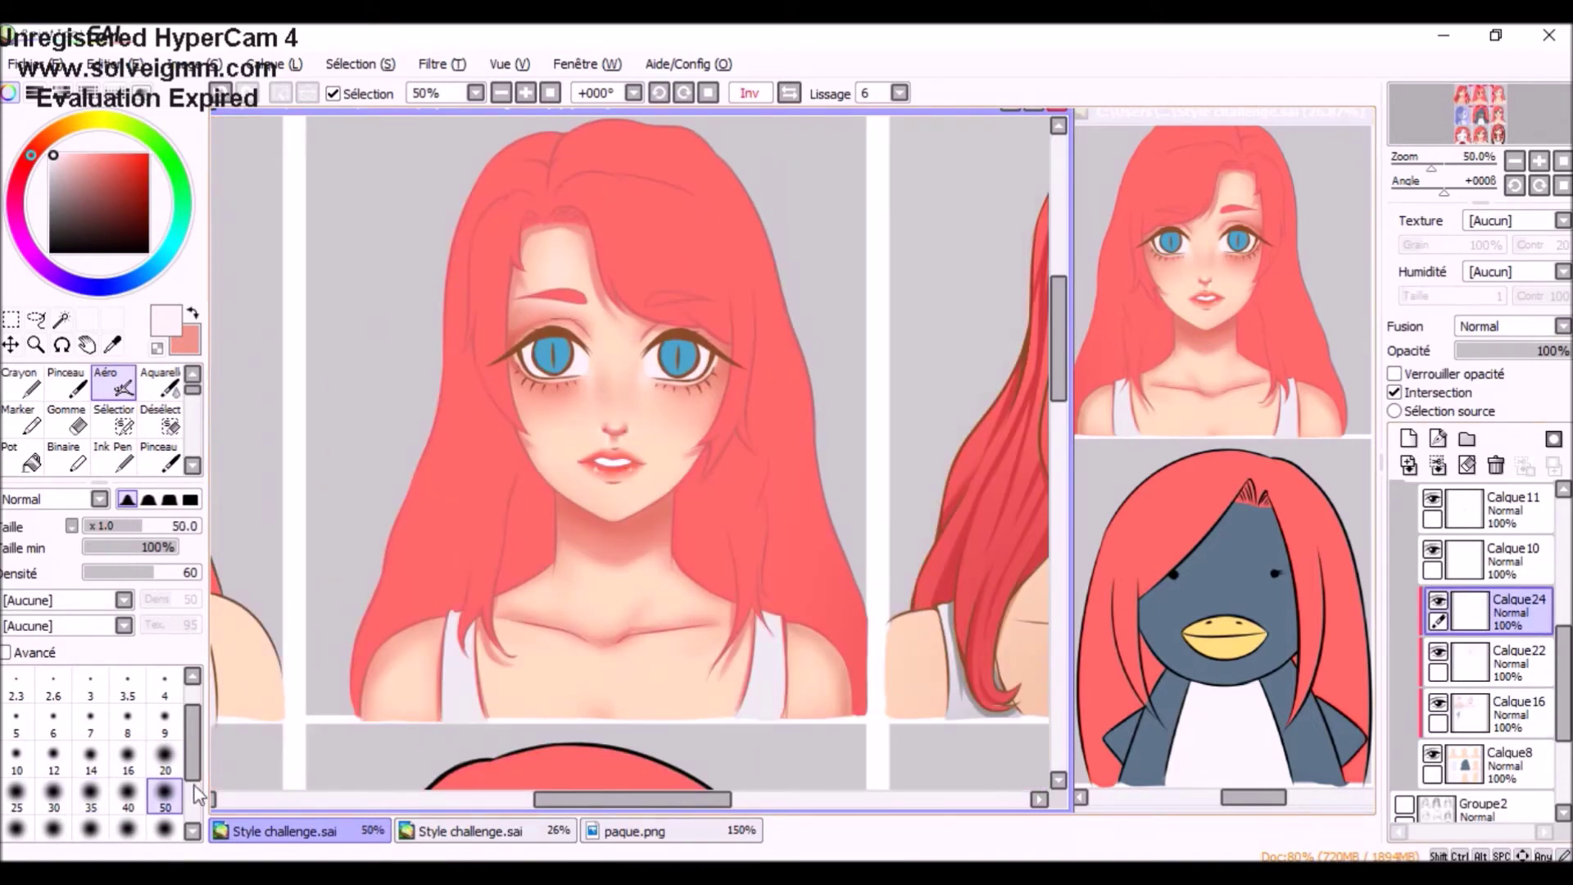
key("bracketleft")
key("bracketleft")
key("bracketleft")
key("bracketleft")
key("bracketleft")
- Retouch the portrait's line art on Calque6 in muted red with Crayon size 50
key("n")
left_click(519, 492, "ctrl+shift")
scroll(519, 492, "up", 2)
scroll(468, 318, "down", 3)
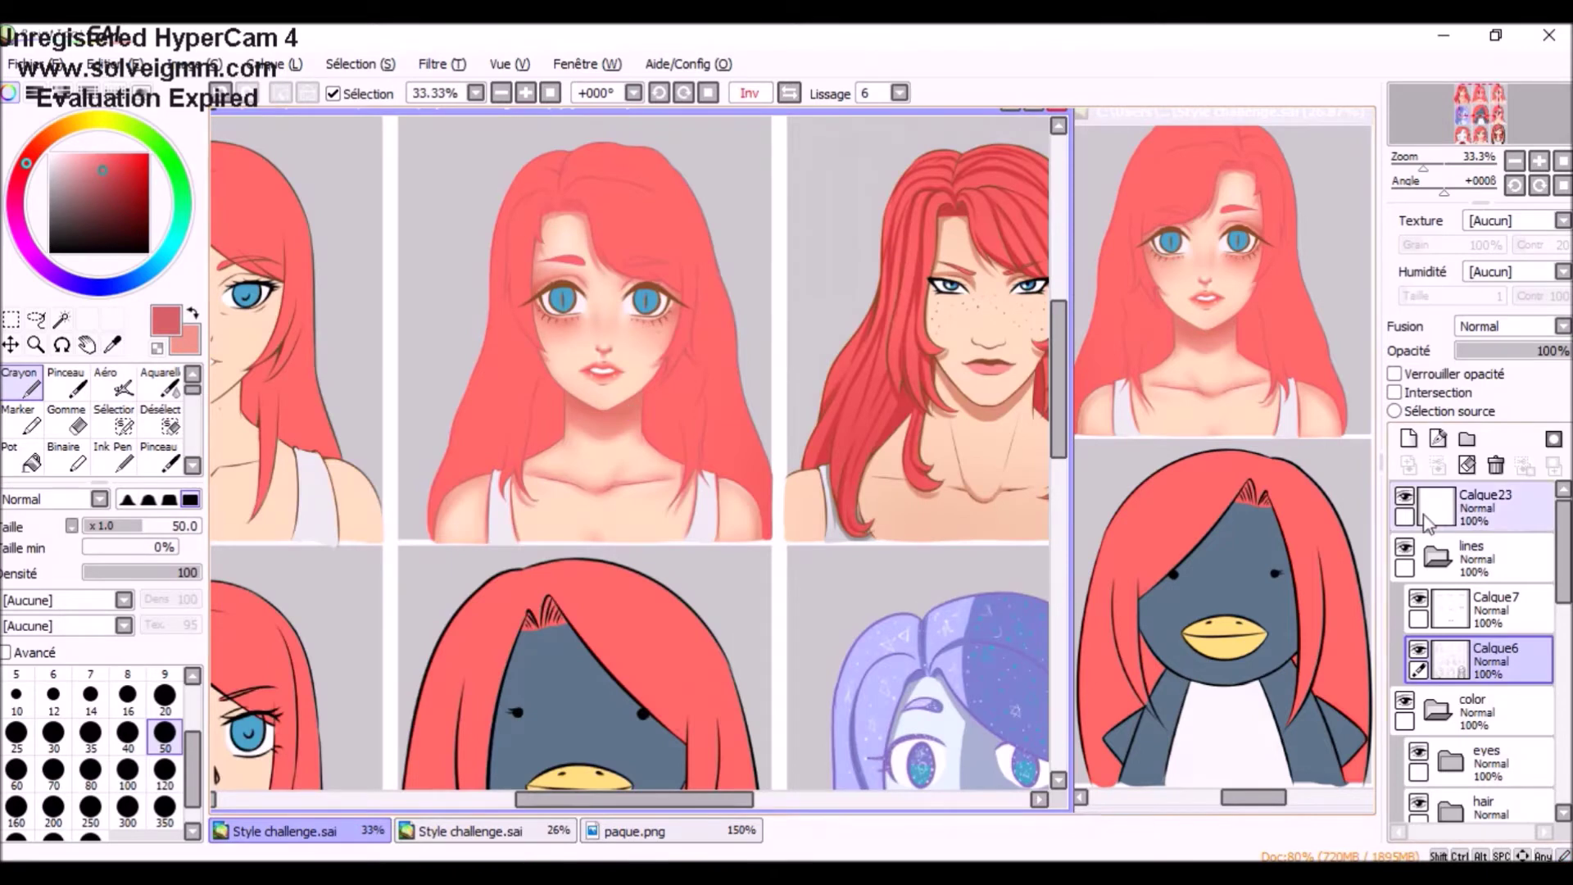
- On clipped layer Calque17, paint grey fold shadows on both tank top straps with Pinceau size 20
left_click(603, 329, "ctrl+shift")
scroll(604, 329, "up", 5)
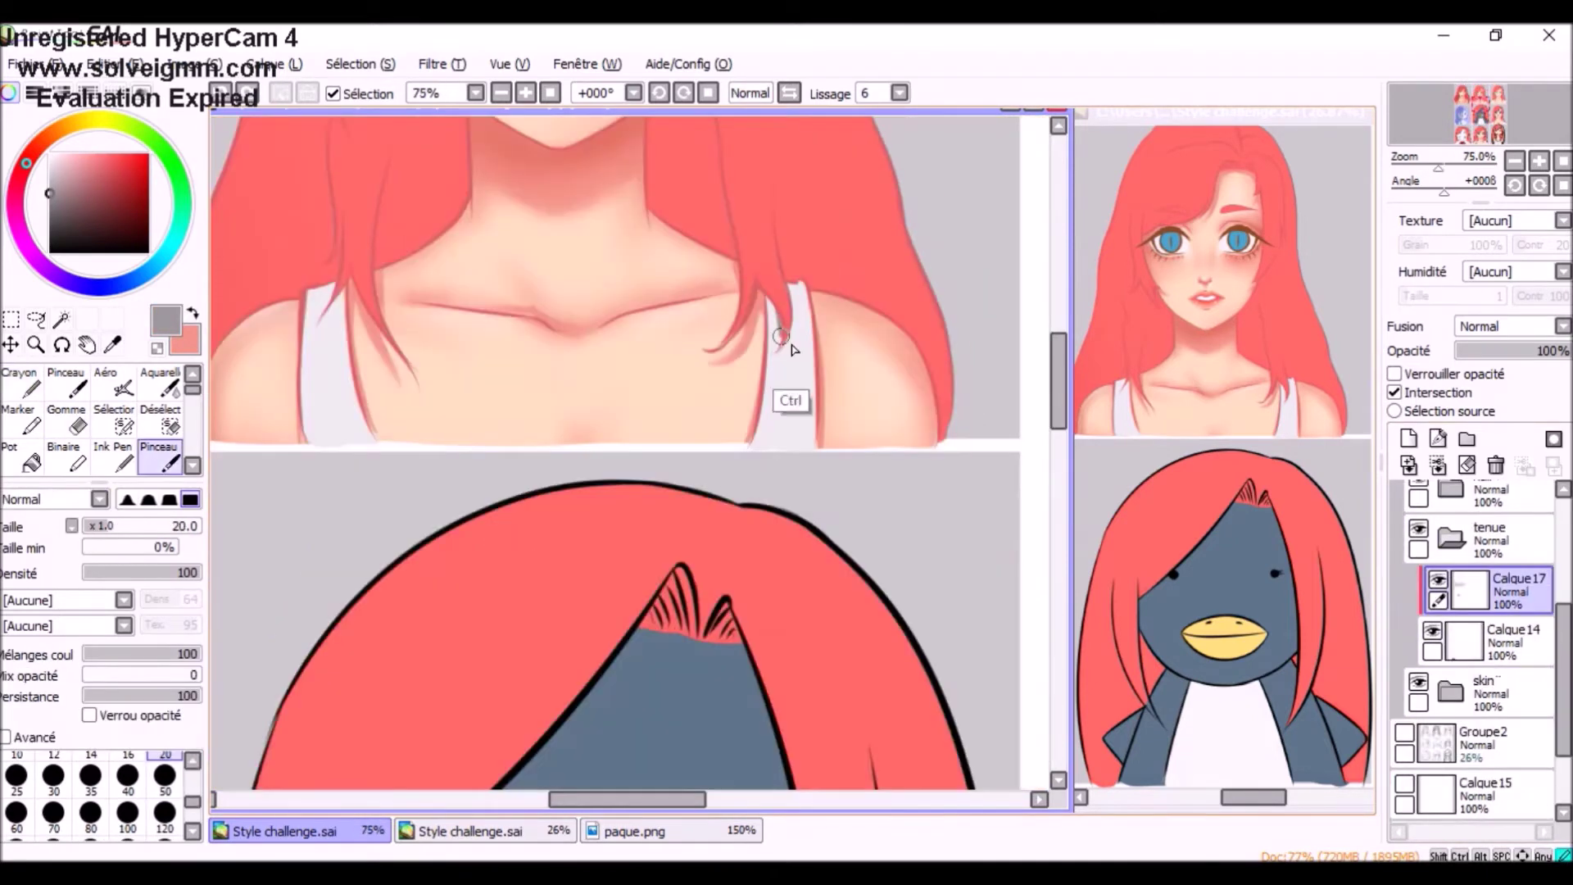
left_click_drag(803, 283, 848, 301)
left_click_drag(385, 312, 390, 321)
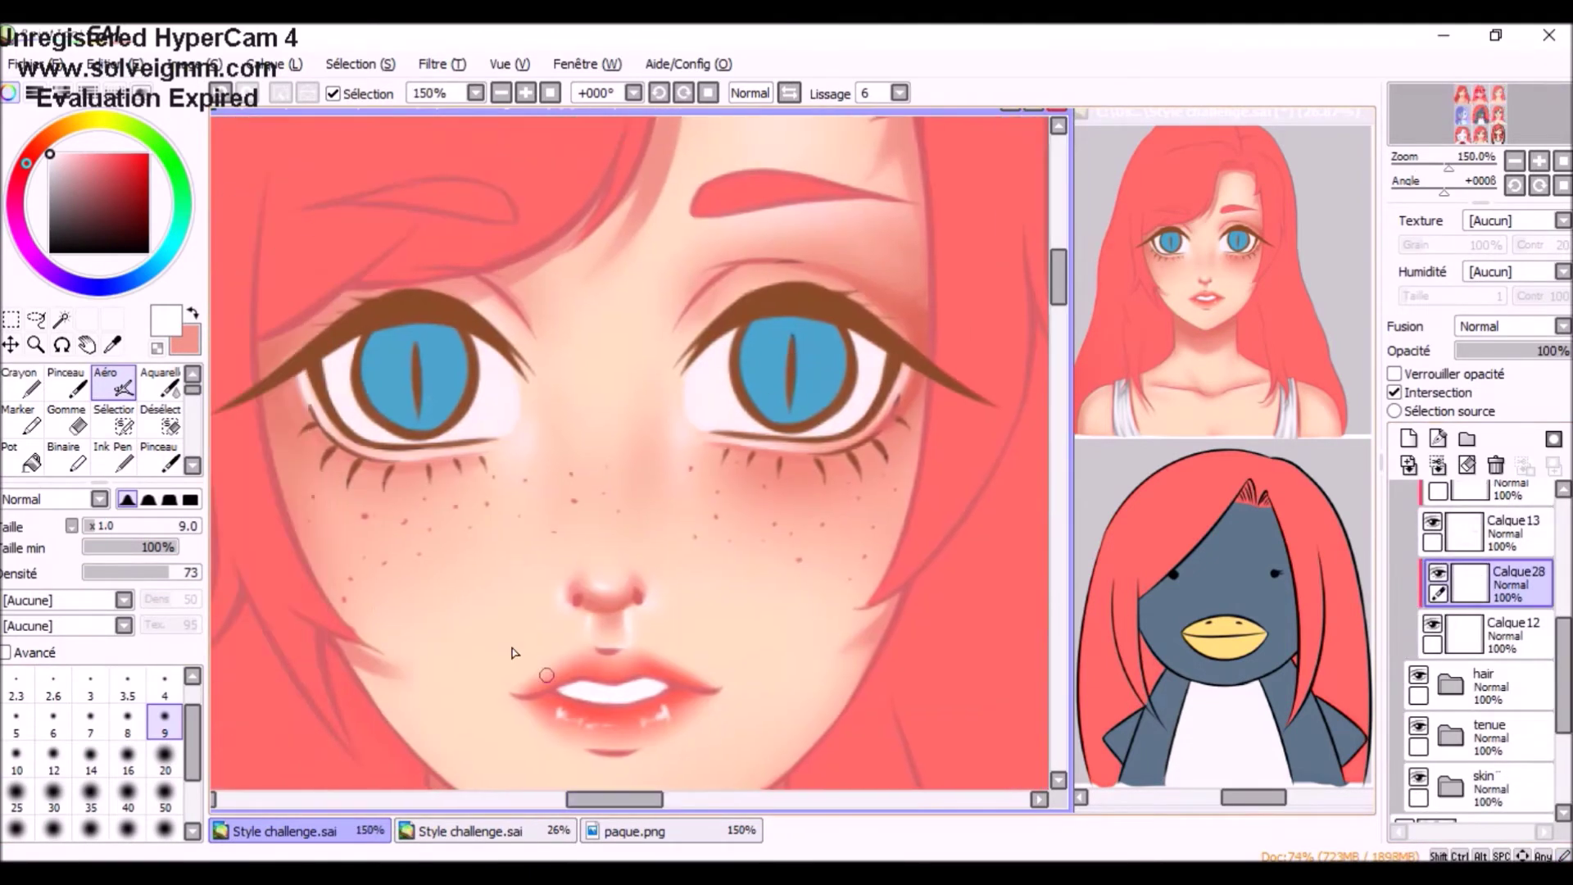
- Shade the whites of both eyes in muted red on Calque28 and soften the brown iris outlines with Aquarelle size 20
key("b")
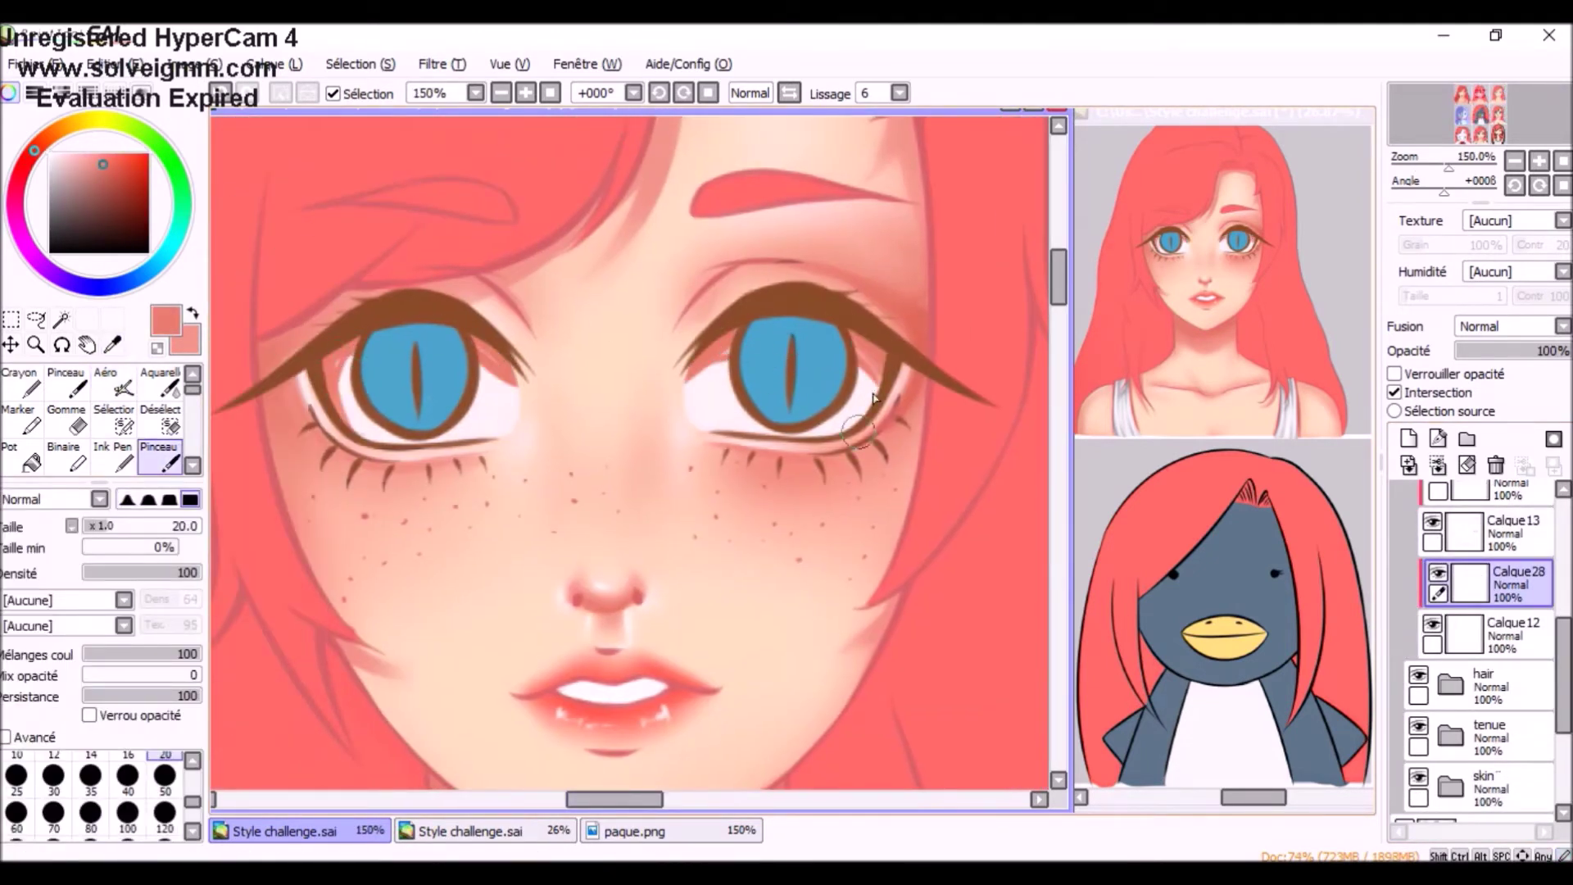
key("c")
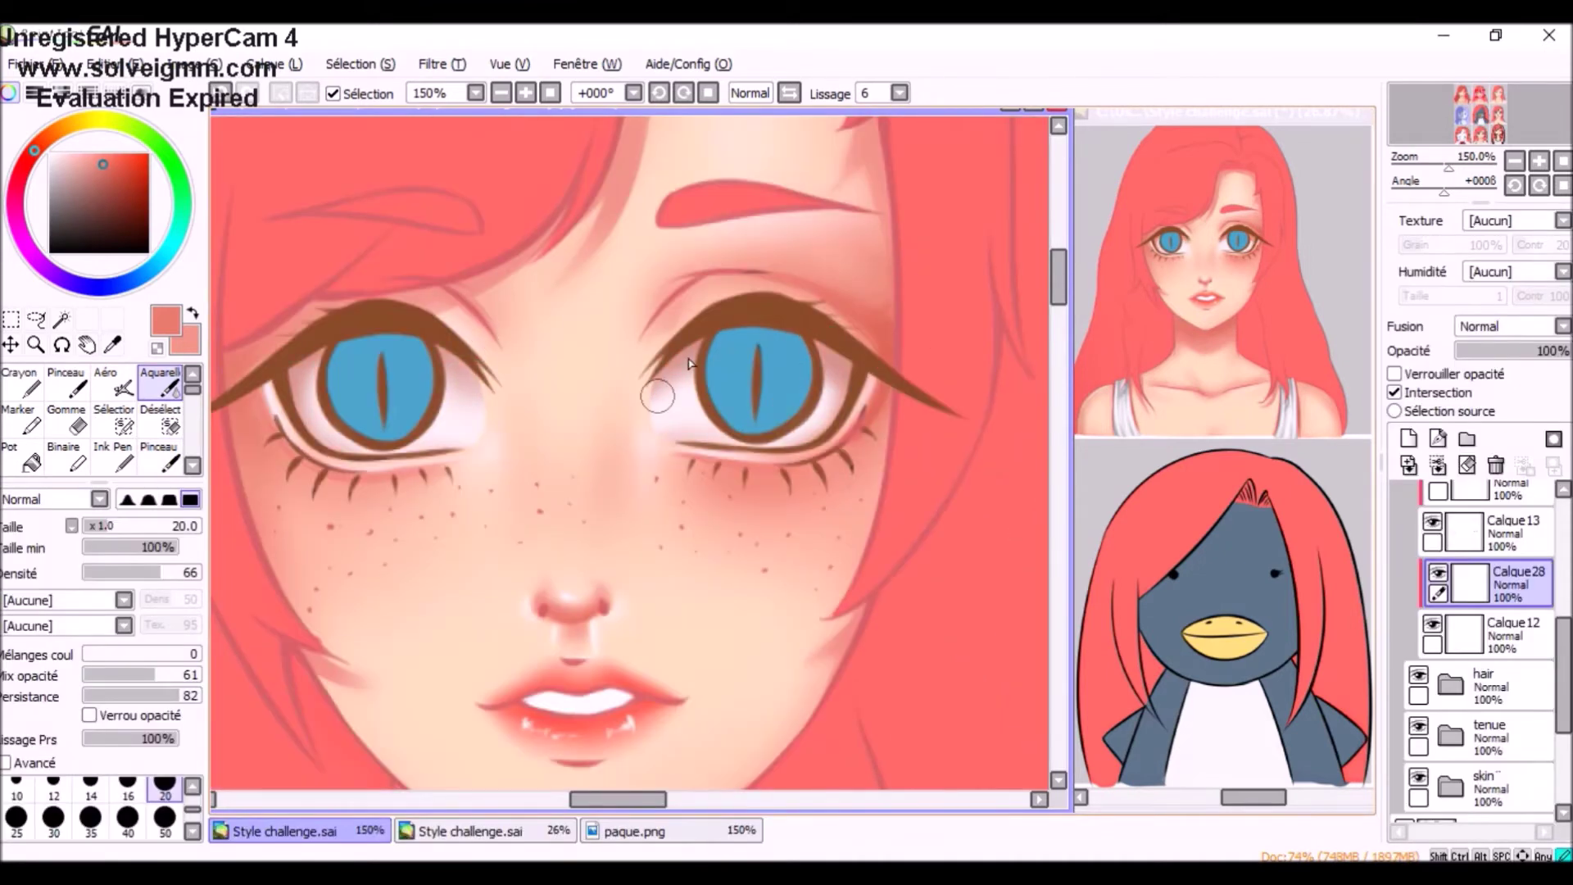
left_click_drag(738, 360, 756, 411)
left_click_drag(344, 368, 393, 443)
scroll(1556, 667, "up", 1)
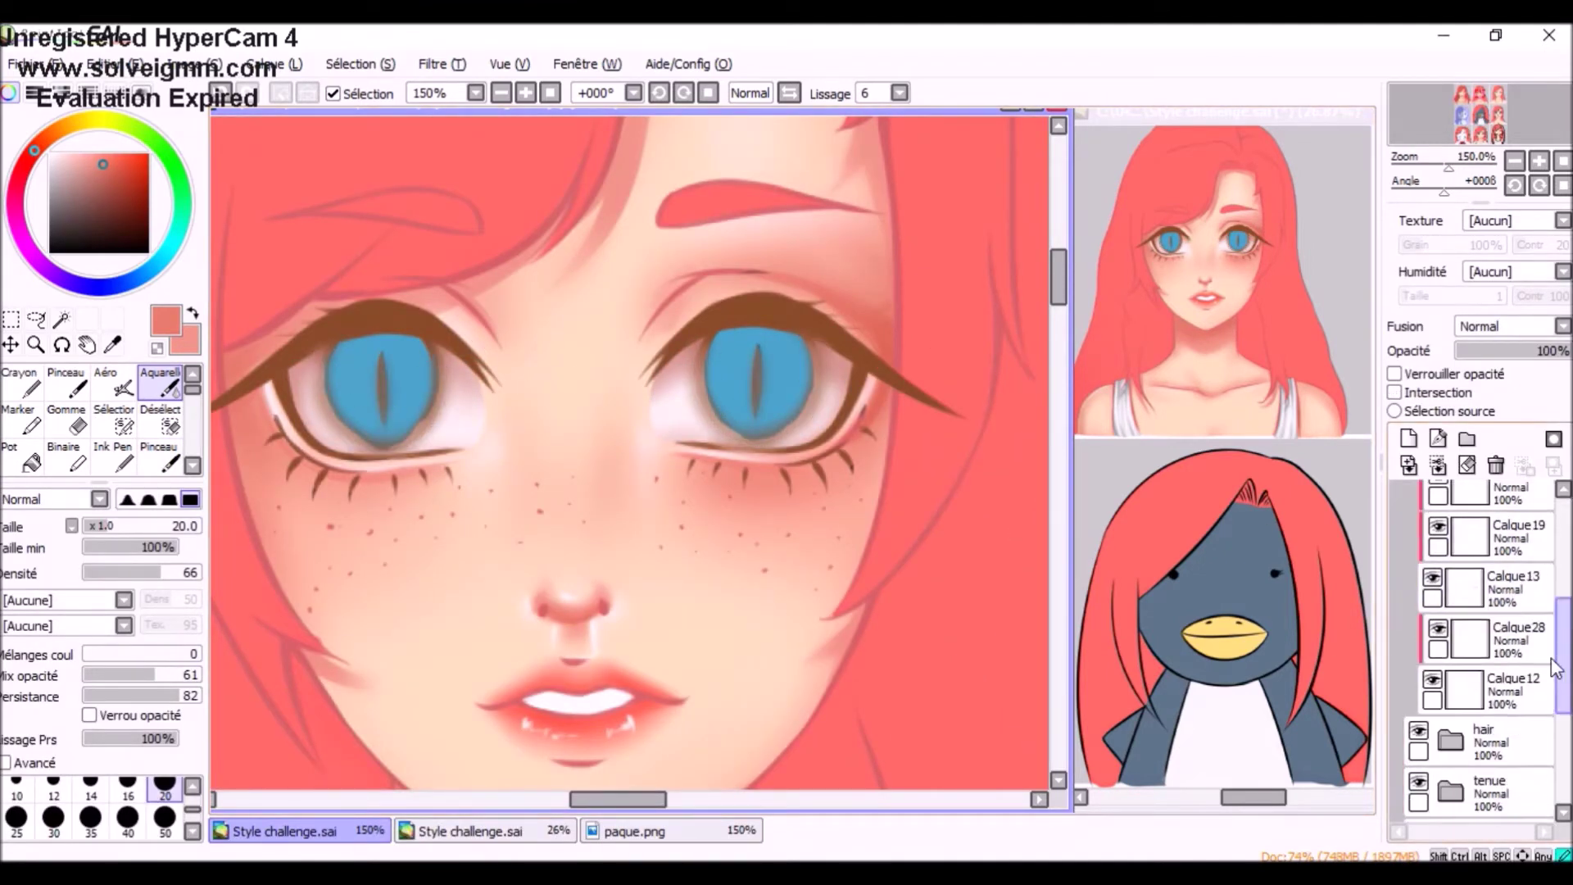
- On Calque13, fill out the edges of both irises in sampled iris blue with Pinceau size 20 and blend them with Aquarelle
left_click(1511, 588)
left_click(159, 455)
left_click(420, 416, "alt")
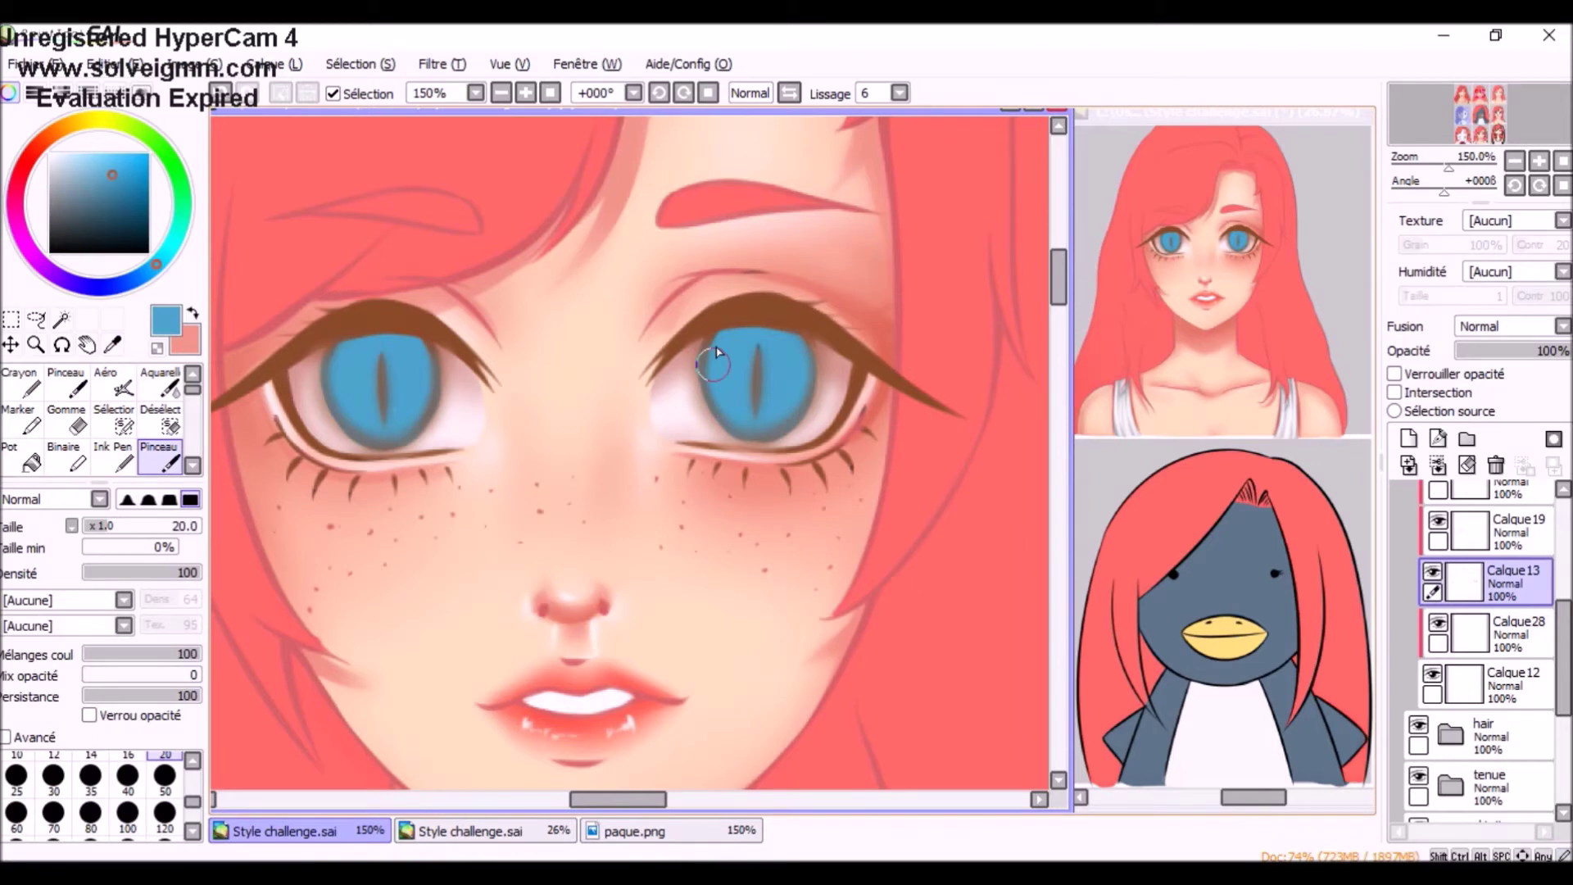
key("c")
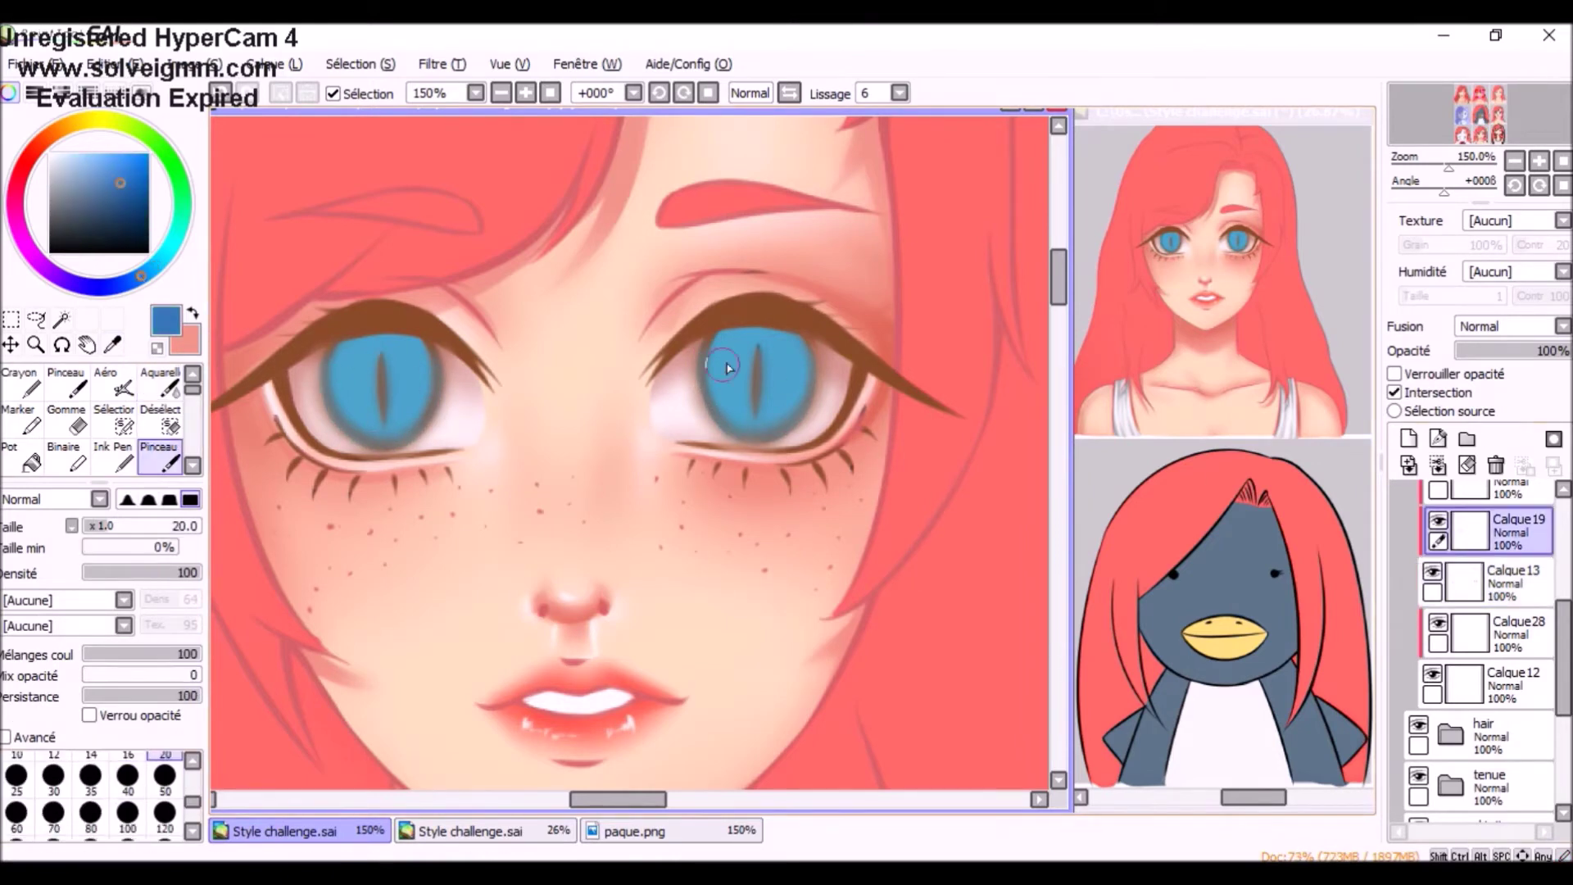
- On clipped layer Calque19, paint the upper half of both irises darker blue with Pinceau size 20 and blend it with Aquarelle size 9
key("b")
left_click_drag(704, 365, 808, 360)
left_click_drag(328, 353, 434, 348)
left_click(112, 344)
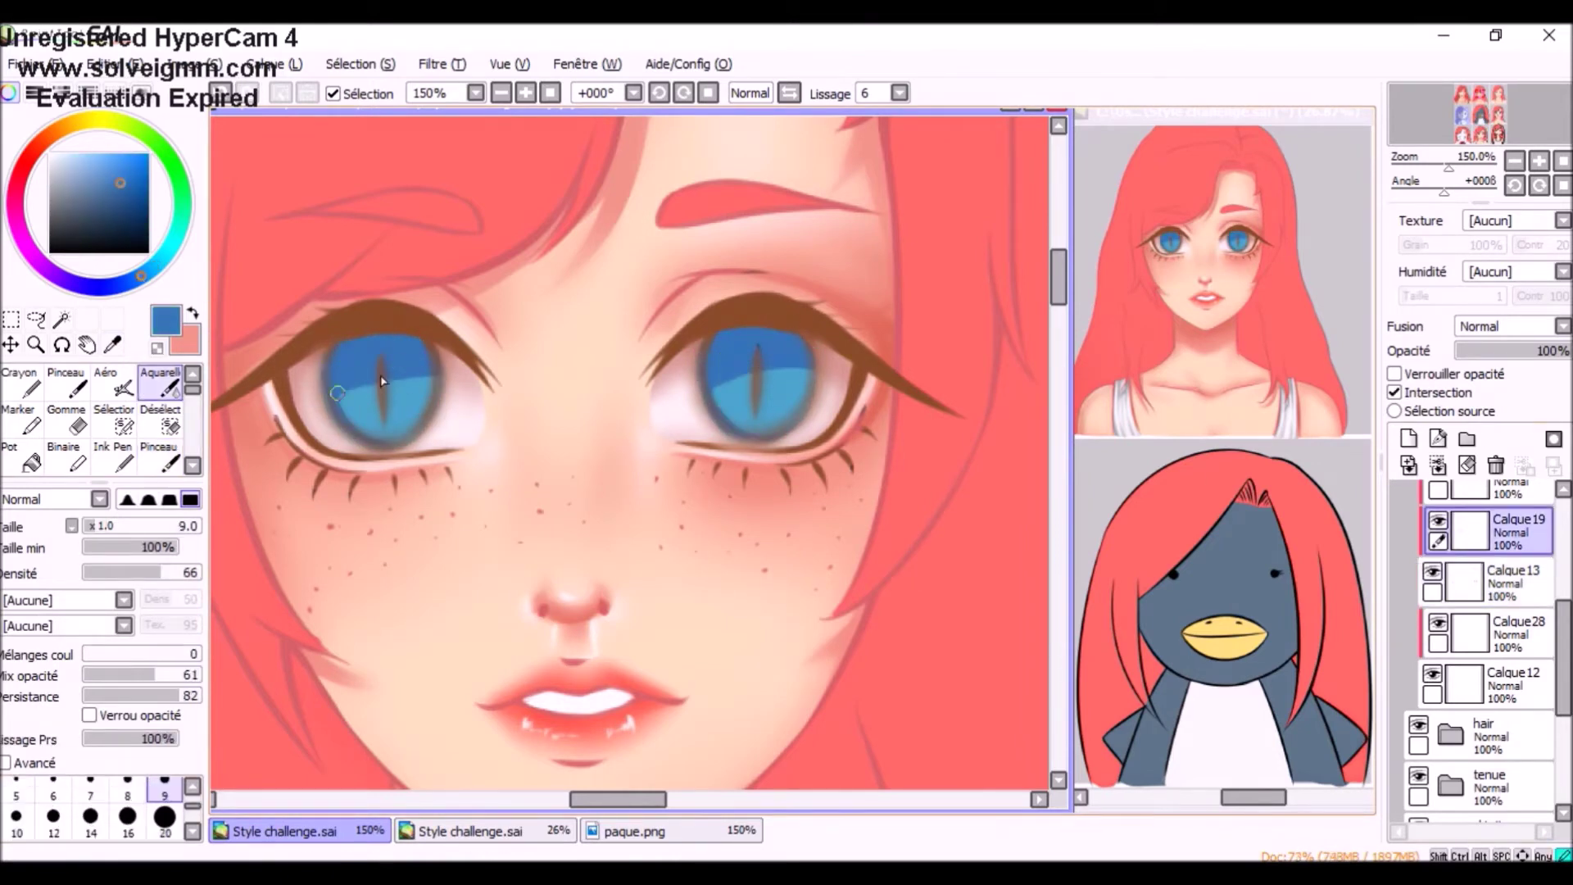
left_click(721, 352)
- Airbrush deep blue over the tops of the irises with Aéro size 40 and shade the teeth on Calque28 with a colour sampled from the lips
left_click(114, 381)
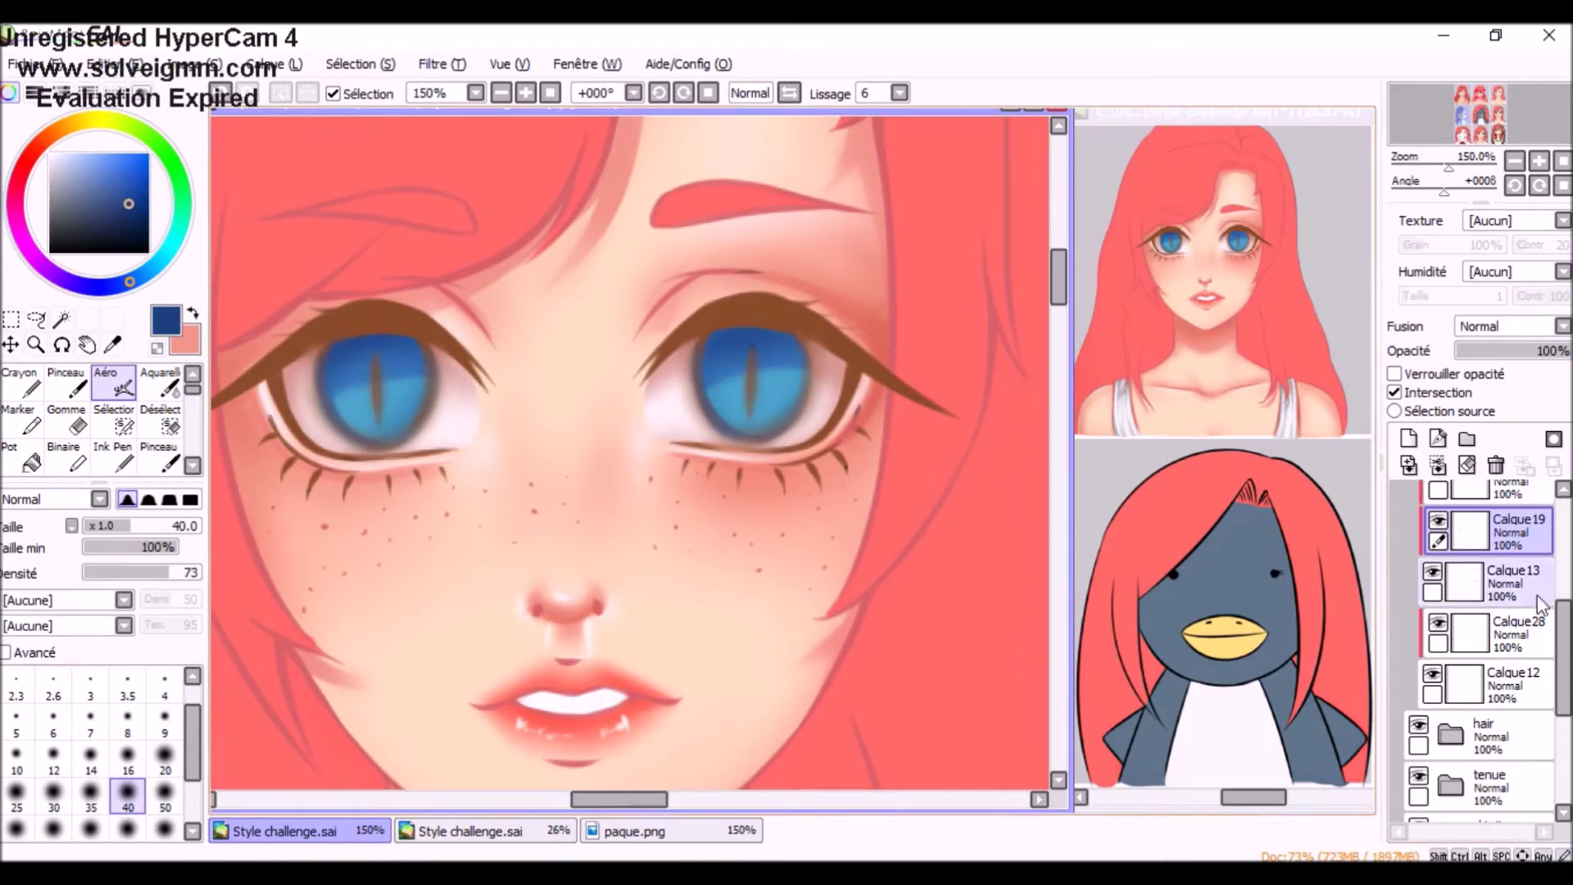
left_click(1491, 635)
left_click(496, 709, "alt")
- On Calque23, paint white reflections in both irises with Pinceau size 20 and soften the lower ones with Aquarelle size 20
scroll(1475, 614, "up", 5)
left_click(1484, 508)
key("b")
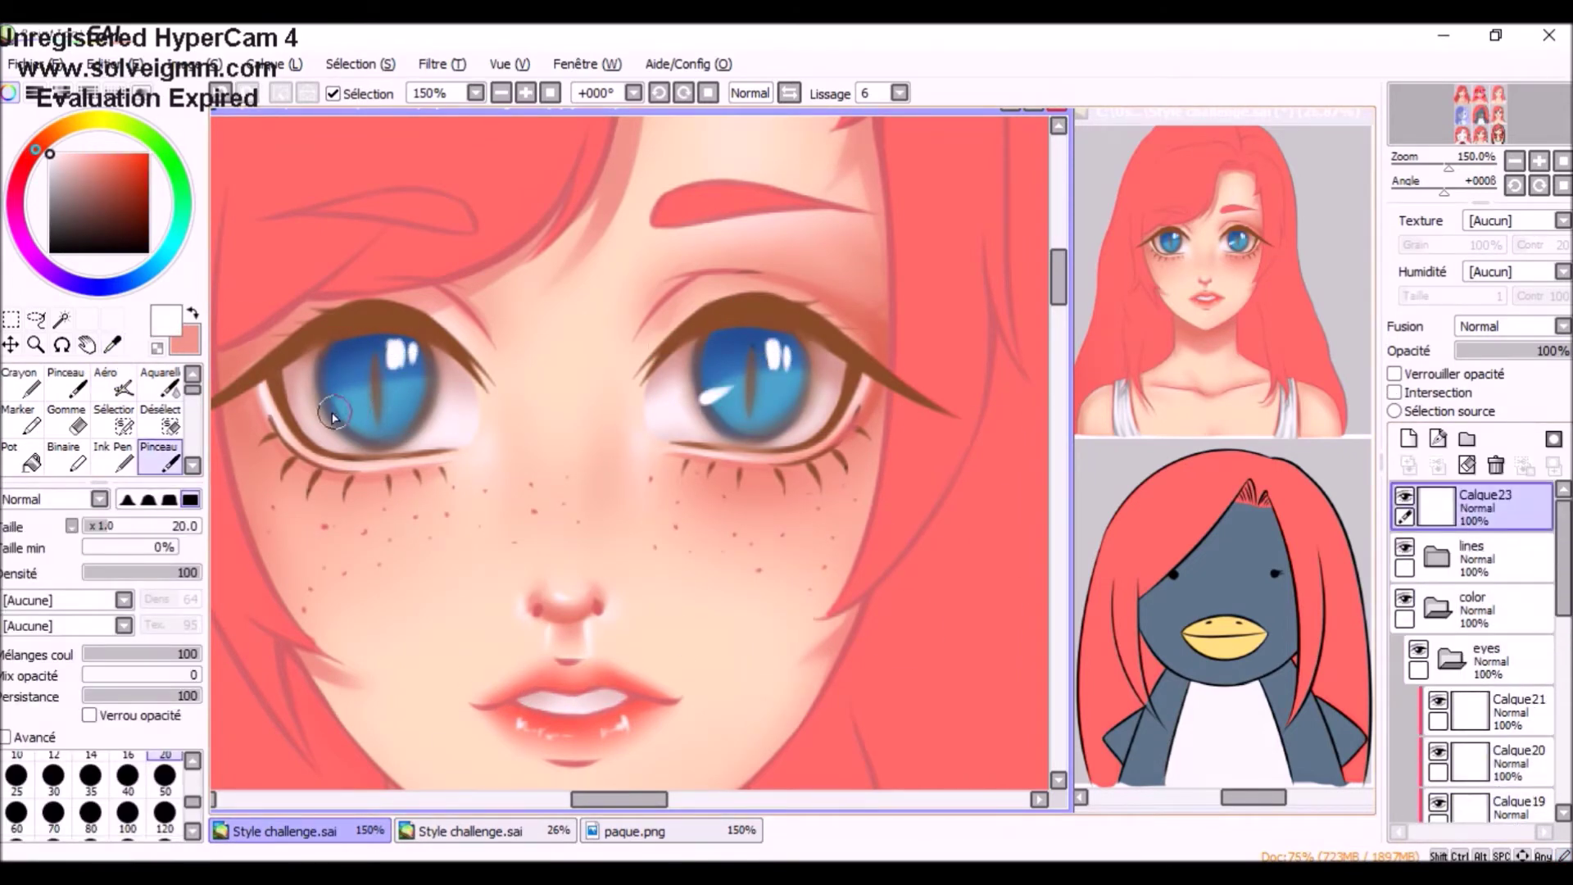
left_click_drag(344, 407, 373, 397)
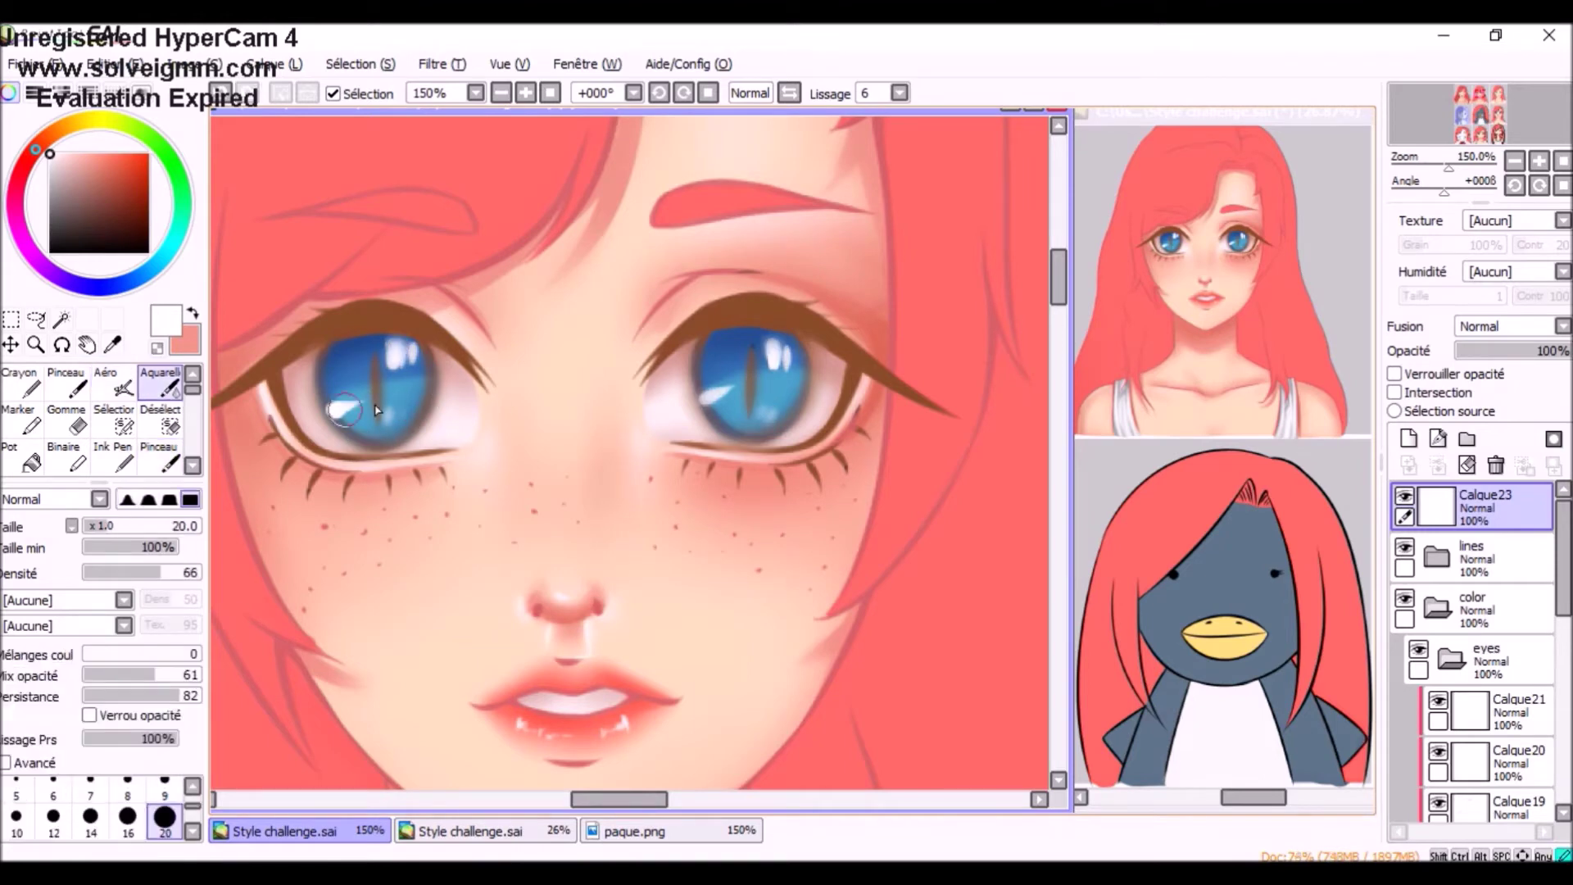
left_click_drag(730, 391, 696, 403)
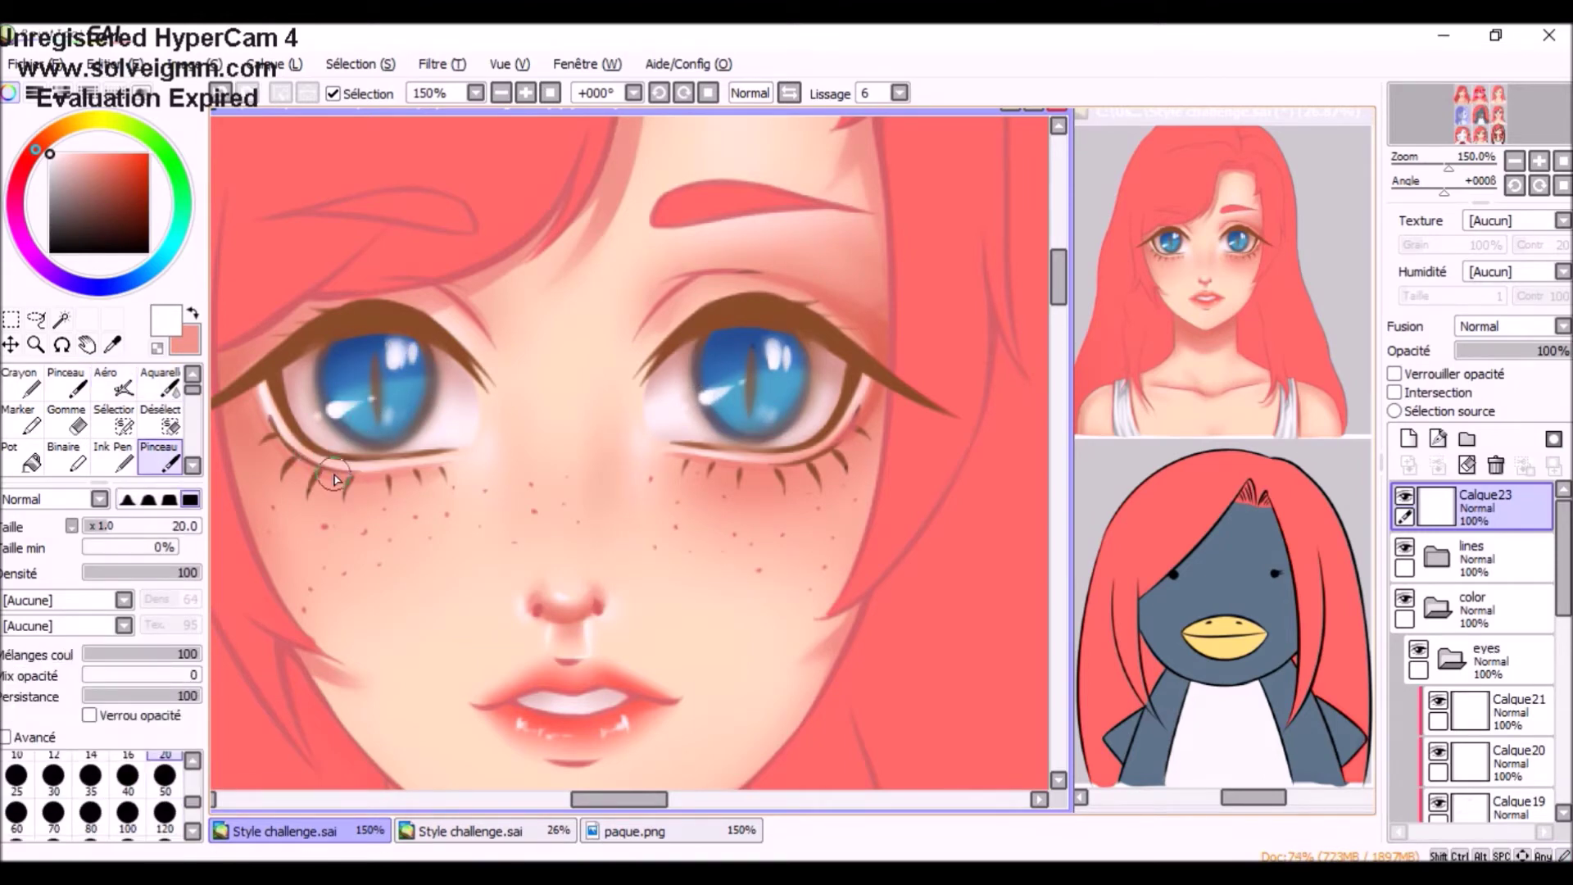
- Lasso the large-eyed portrait and darken its base hair red on Calque9 with a Hue/Saturation adjustment
scroll(410, 374, "down", 5)
scroll(1474, 655, "down", 2)
left_click(1487, 699)
key("a")
key("x")
mouse_move(556, 263)
left_mouse_down()
mouse_move(508, 513)
mouse_move(545, 264)
left_mouse_up()
key("ctrl+u")
left_click(590, 762)
- On clipped layer Calque18, paint lighter salmon strands along the fringe with Pinceau size 35
left_click(158, 459)
left_click(1491, 647)
scroll(699, 303, "up", 3)
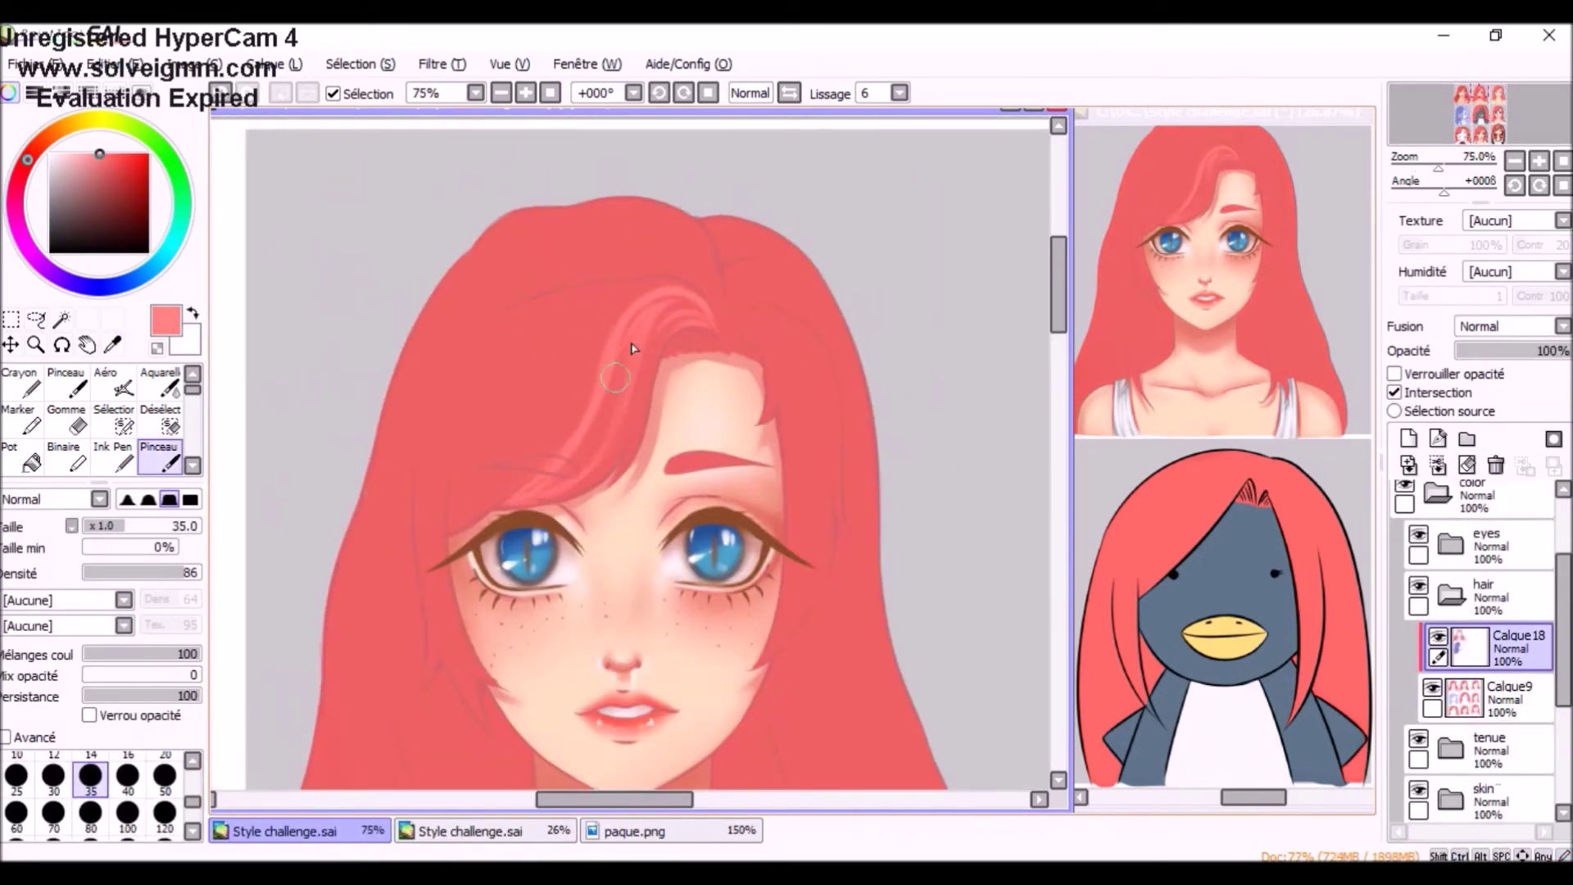
left_click_drag(622, 295, 486, 427)
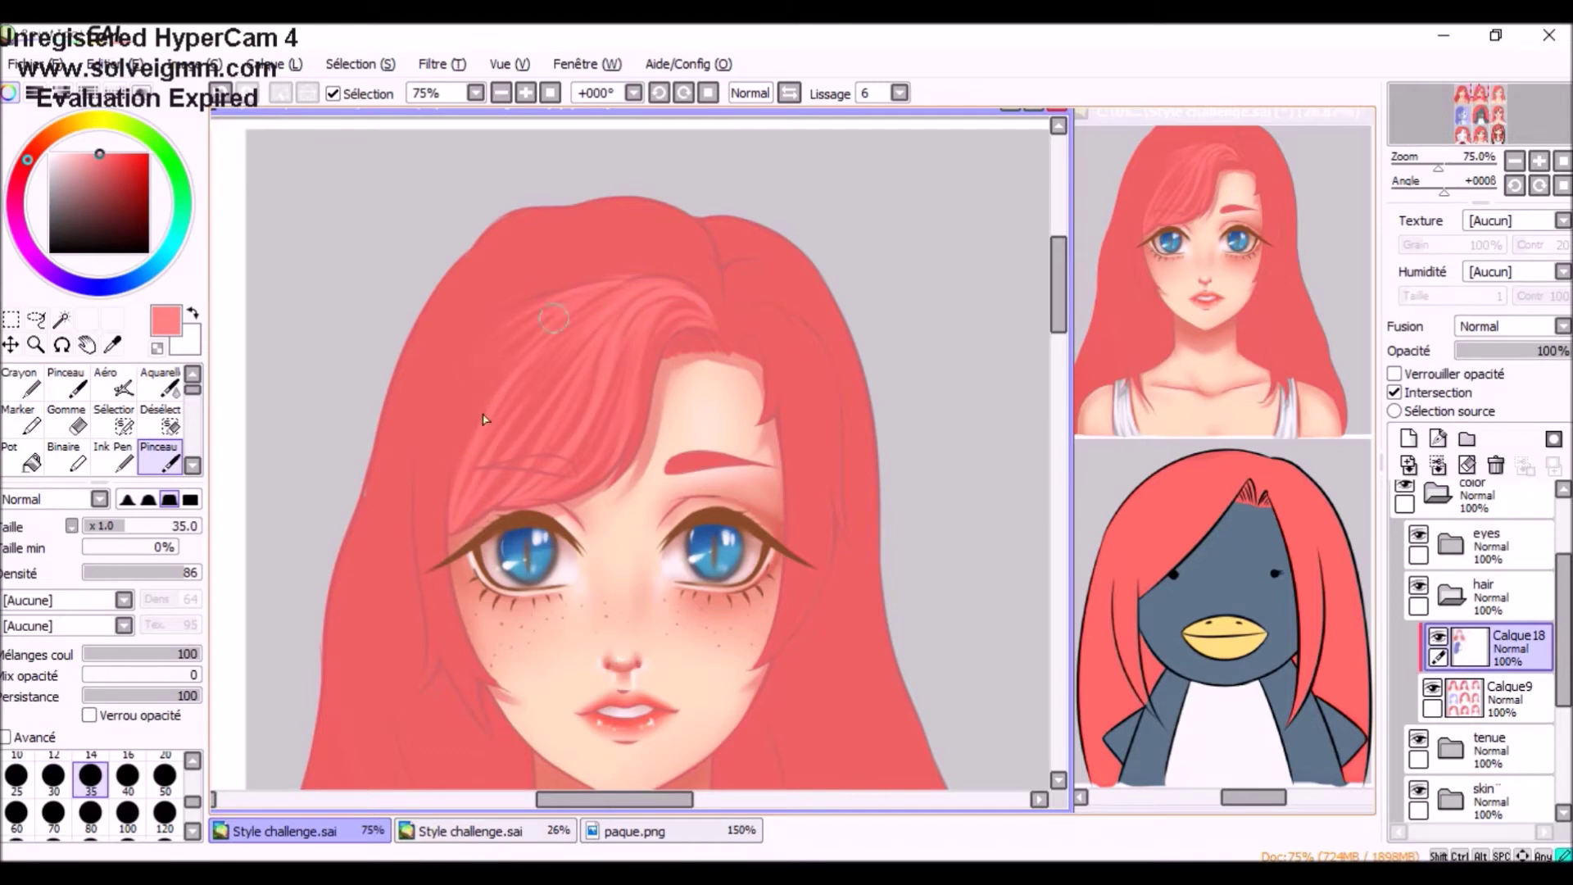
- Paint stray wisps around the hair's outline on Calque9 in sampled hair red and cover the remaining hair with salmon strands on Calque18
scroll(445, 516, "down", 2)
left_click(1487, 698)
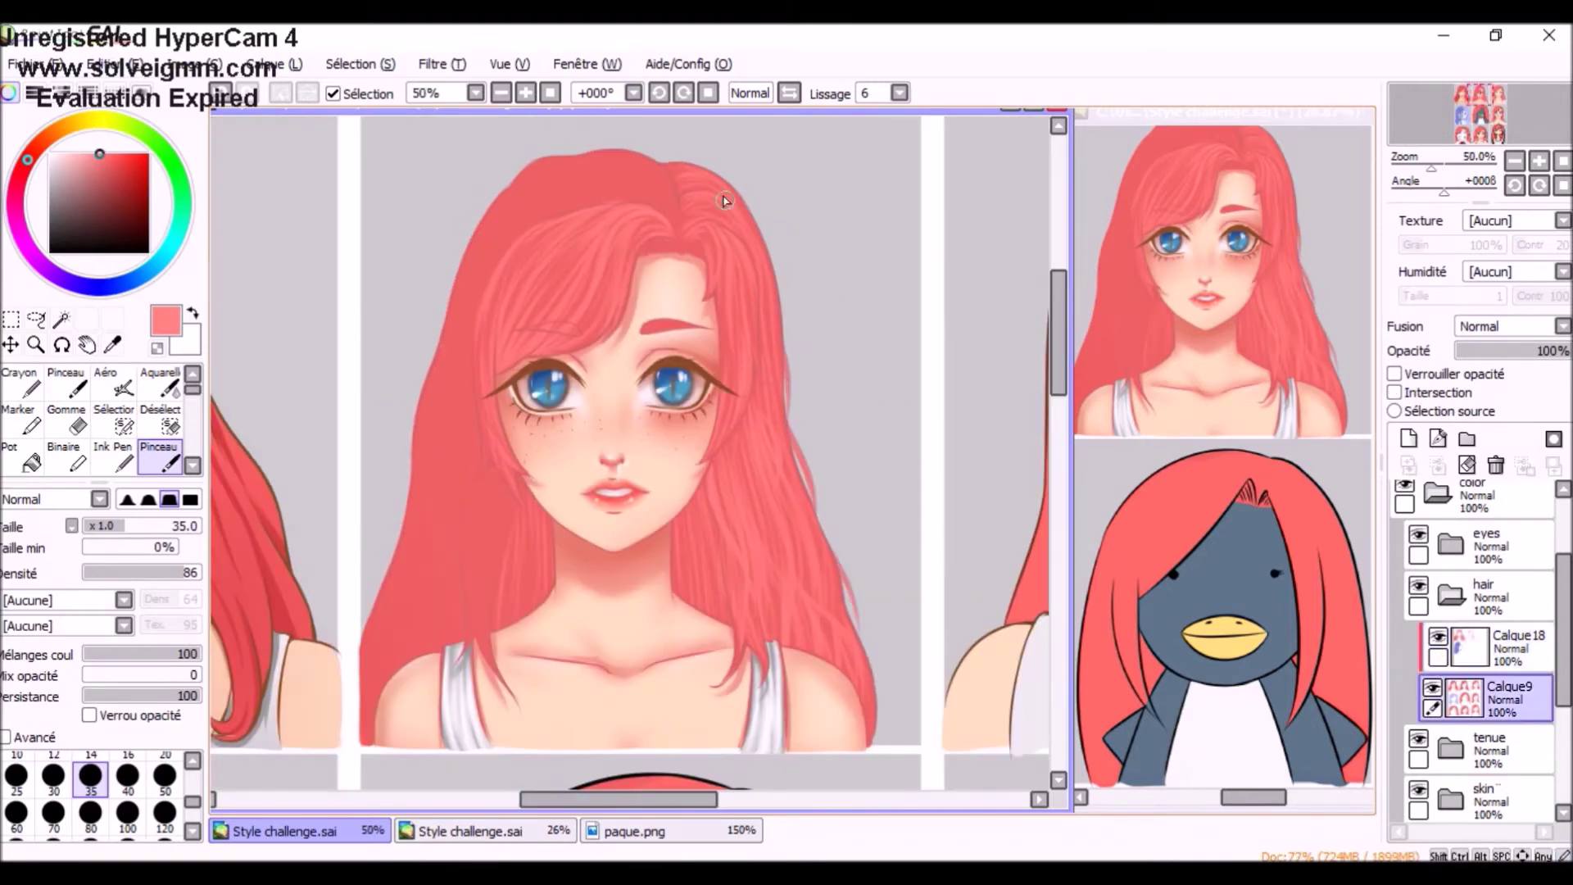
left_click(112, 344)
left_click(168, 463)
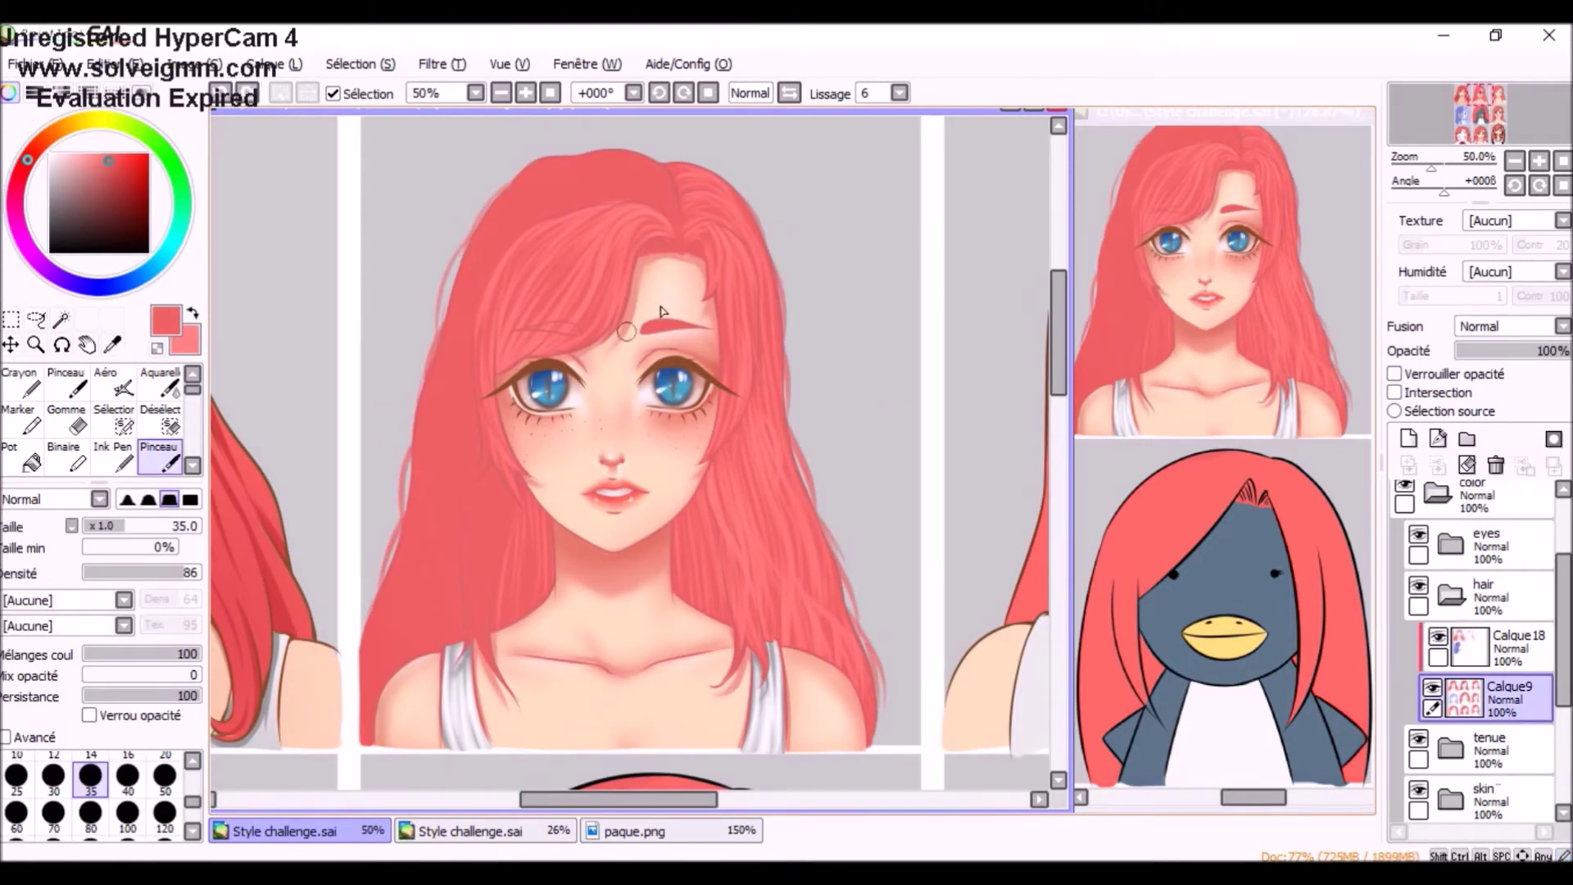
left_click(670, 220, "ctrl")
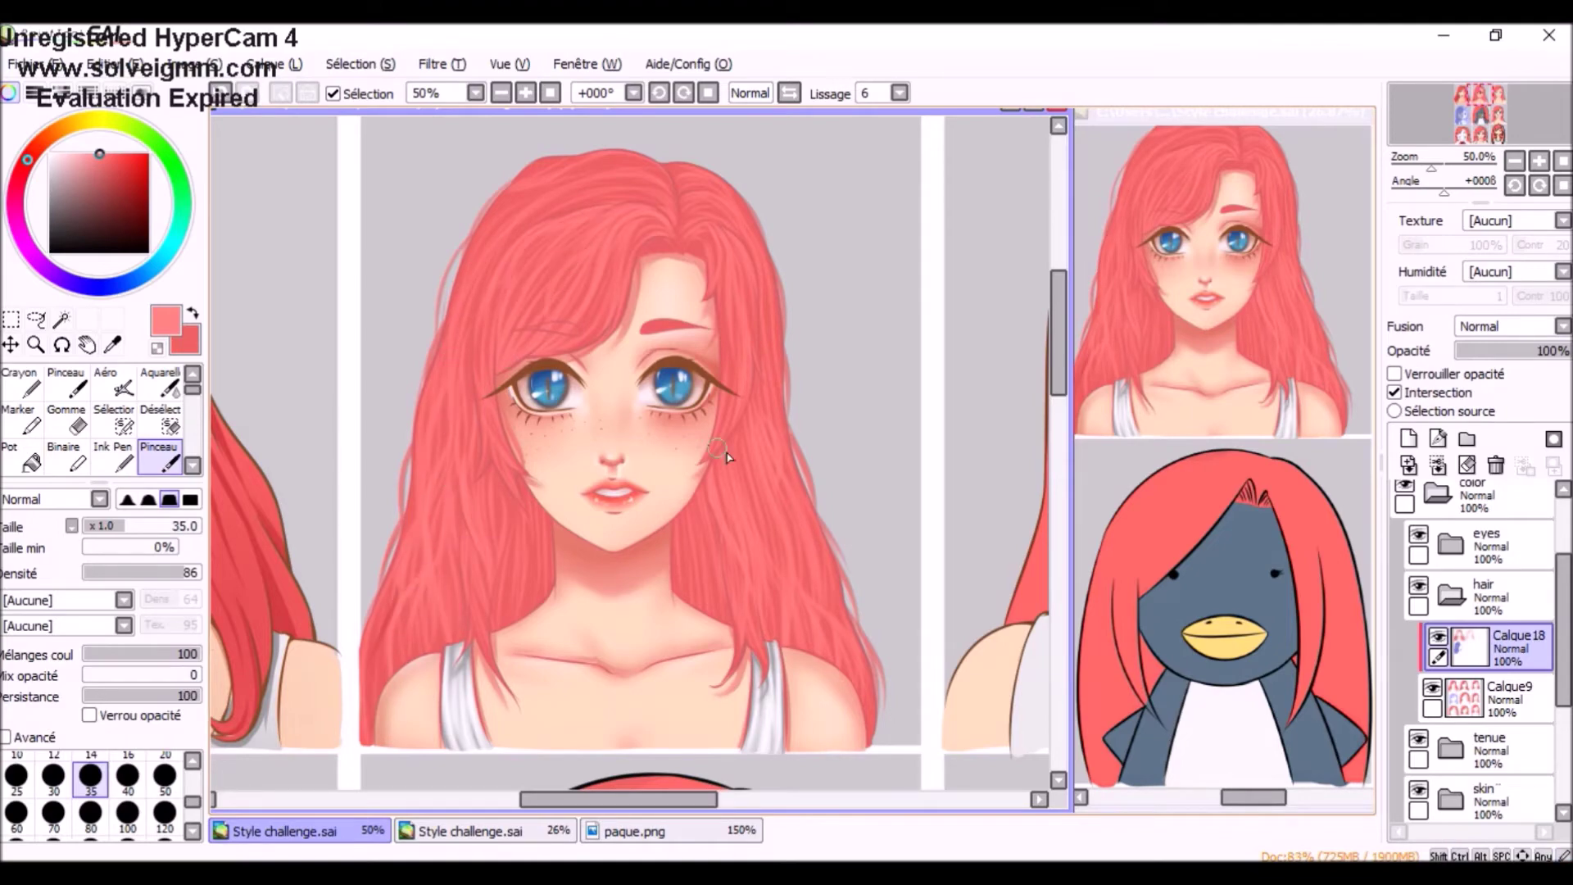
- On a new clipped layer Calque29 below Calque18, paint darker red shadow strands through the whole hair with Pinceau size 35
key("ctrl+shift+n")
key("x")
scroll(726, 457, "down", 1)
scroll(762, 369, "up", 3)
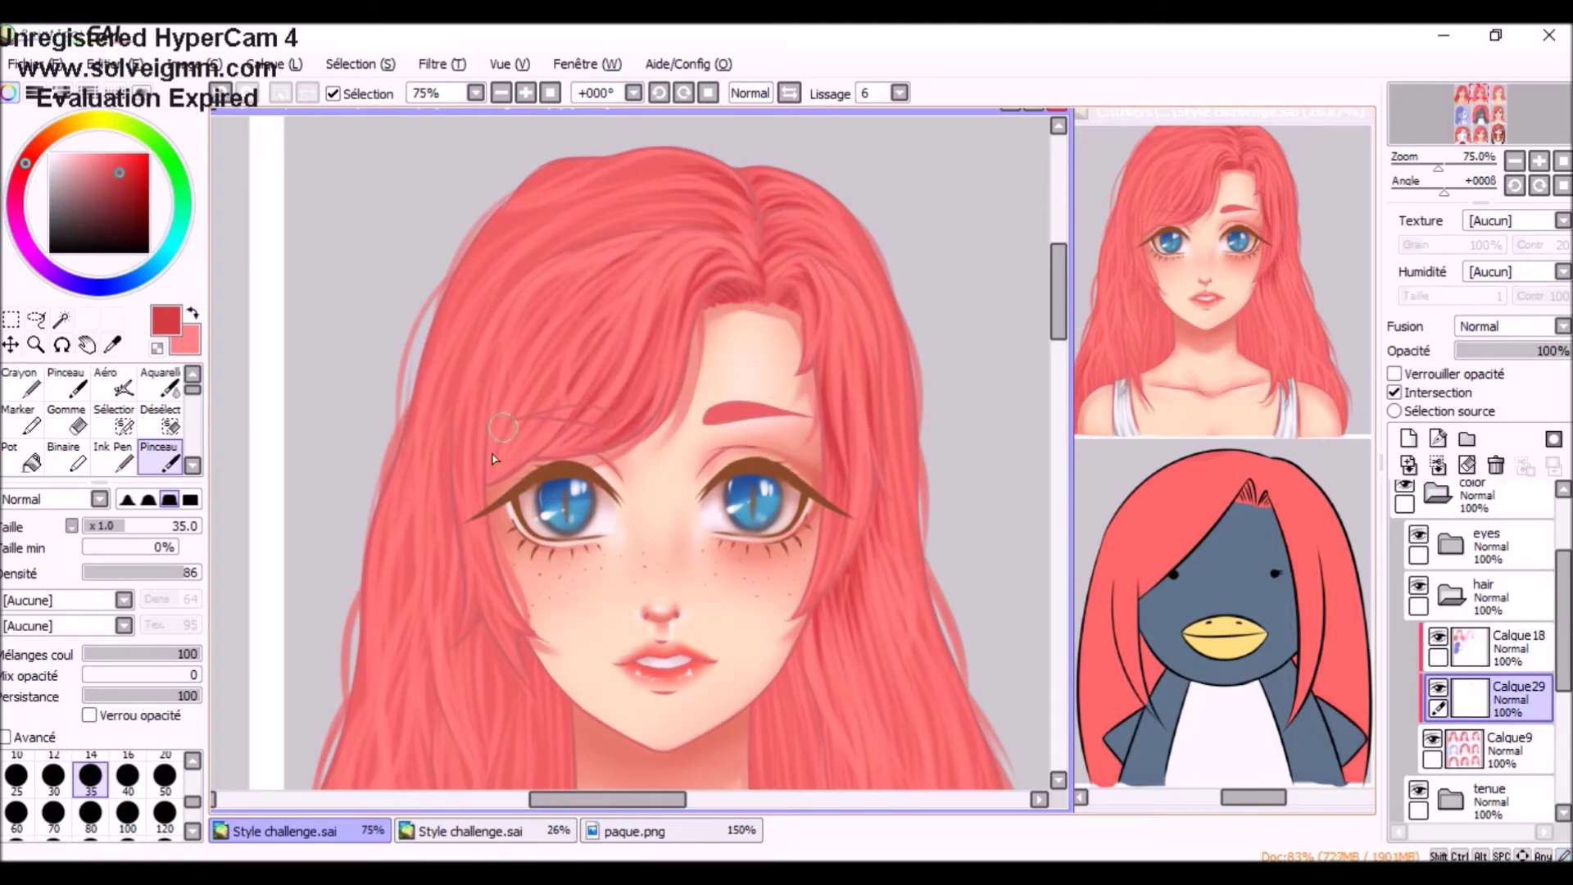
scroll(590, 475, "down", 1)
scroll(647, 590, "down", 1)
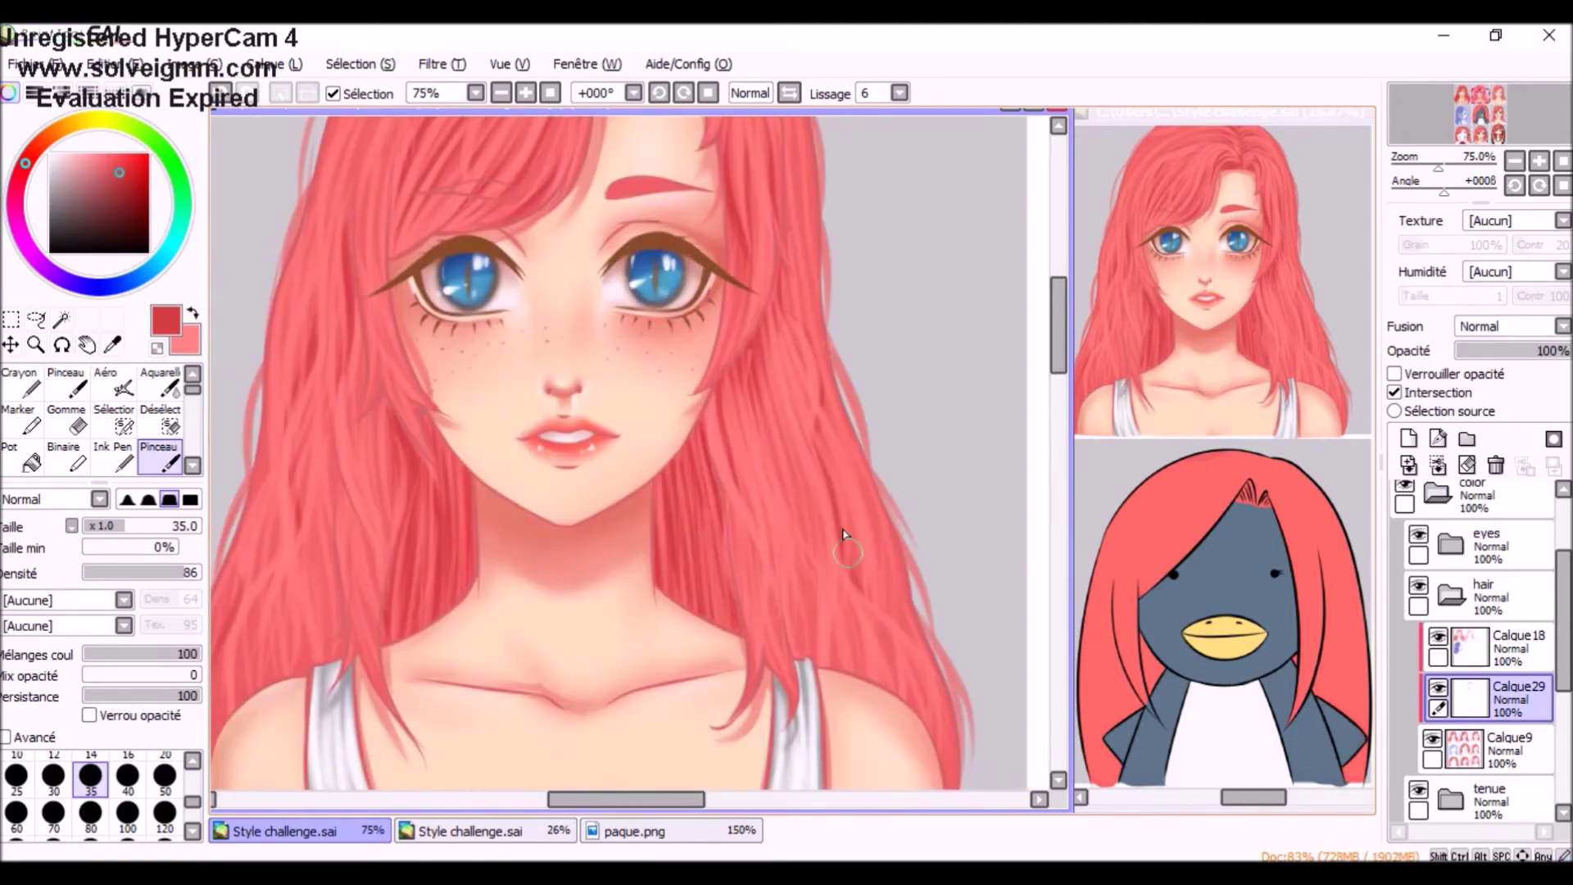
scroll(729, 425, "down", 1)
scroll(819, 476, "up", 1)
scroll(931, 522, "up", 2)
scroll(932, 522, "down", 1)
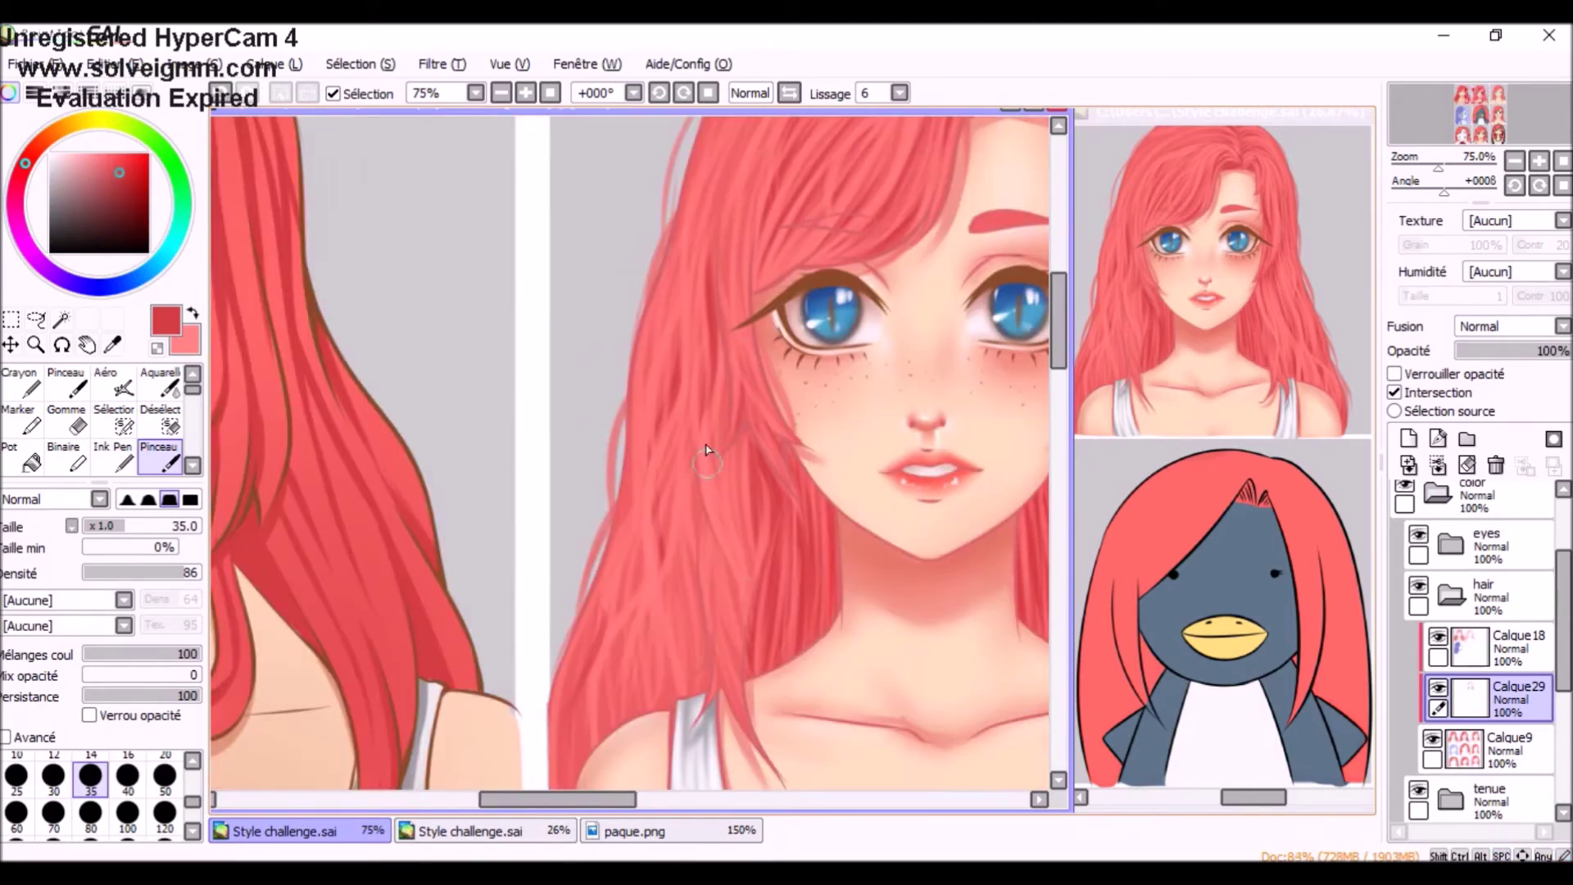
scroll(779, 459, "down", 2)
- Apply a Hue/Saturation adjustment to the hair shading and airbrush dark red onto the strands on Calque18 with Aéro size 20
key("ctrl+u")
key("Return")
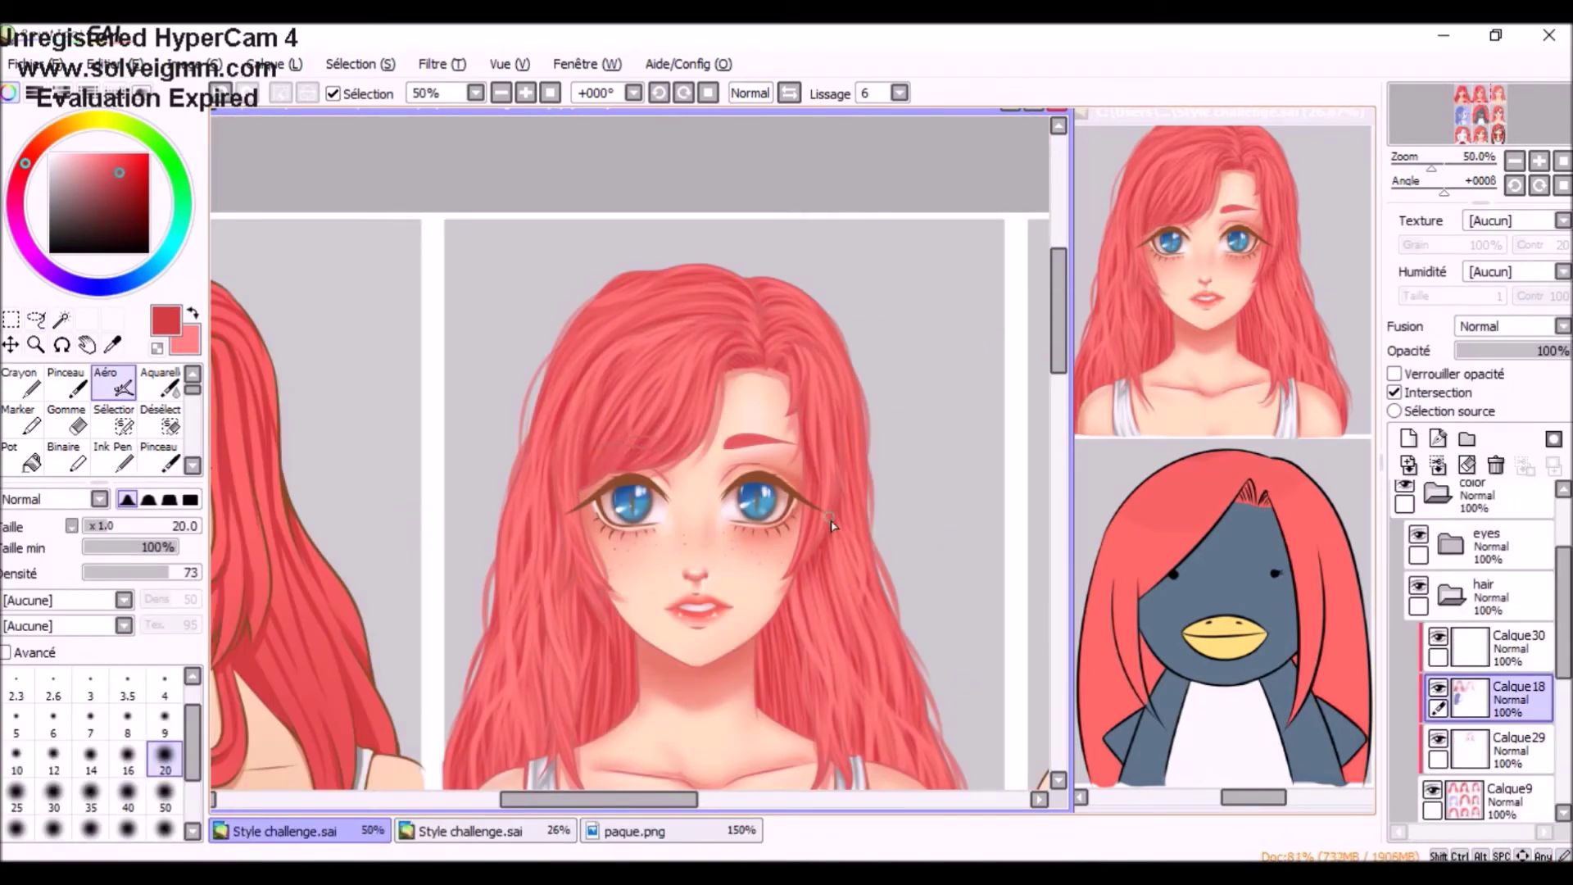
scroll(848, 729, "down", 1)
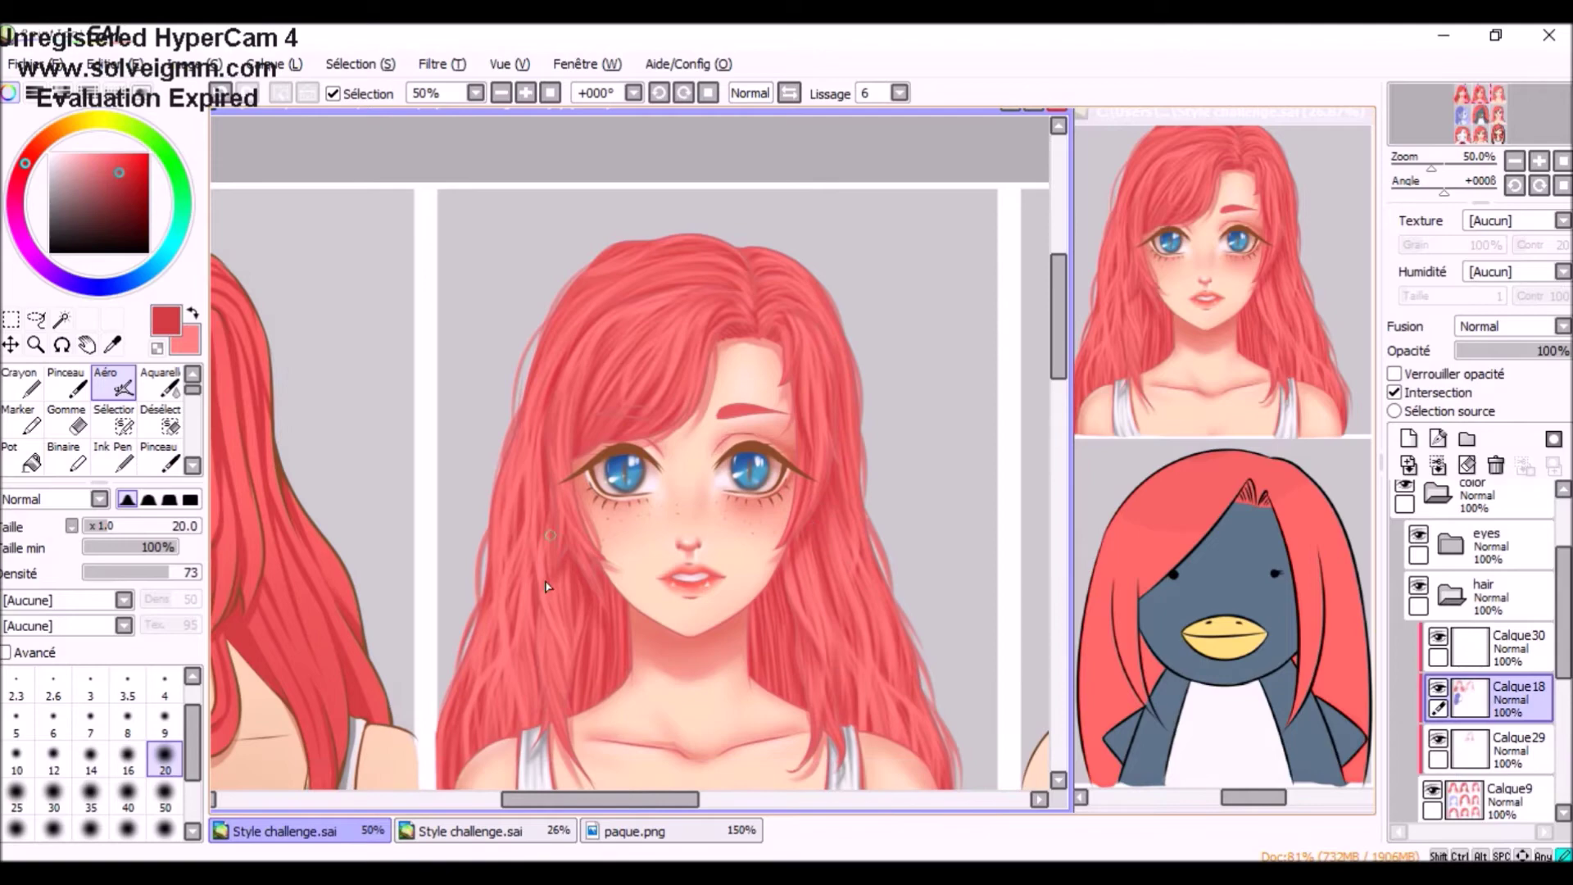
- On clipped layer Calque30, paint pale pink highlight strands across the hair and eyebrow with Pinceau size 35
scroll(541, 480, "right", 1)
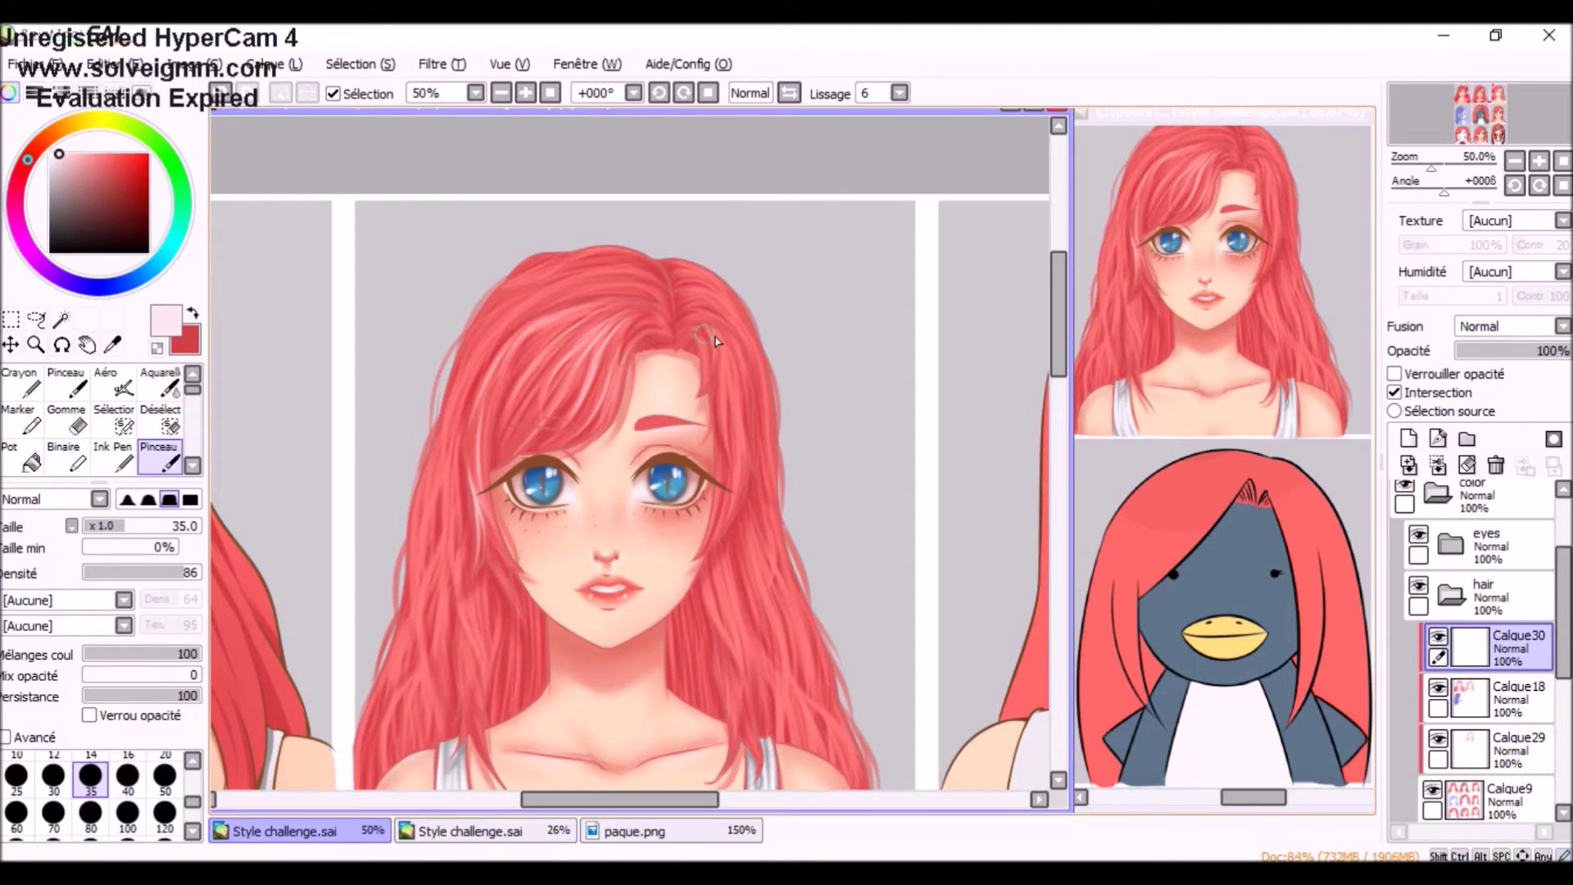
scroll(732, 655, "down", 1)
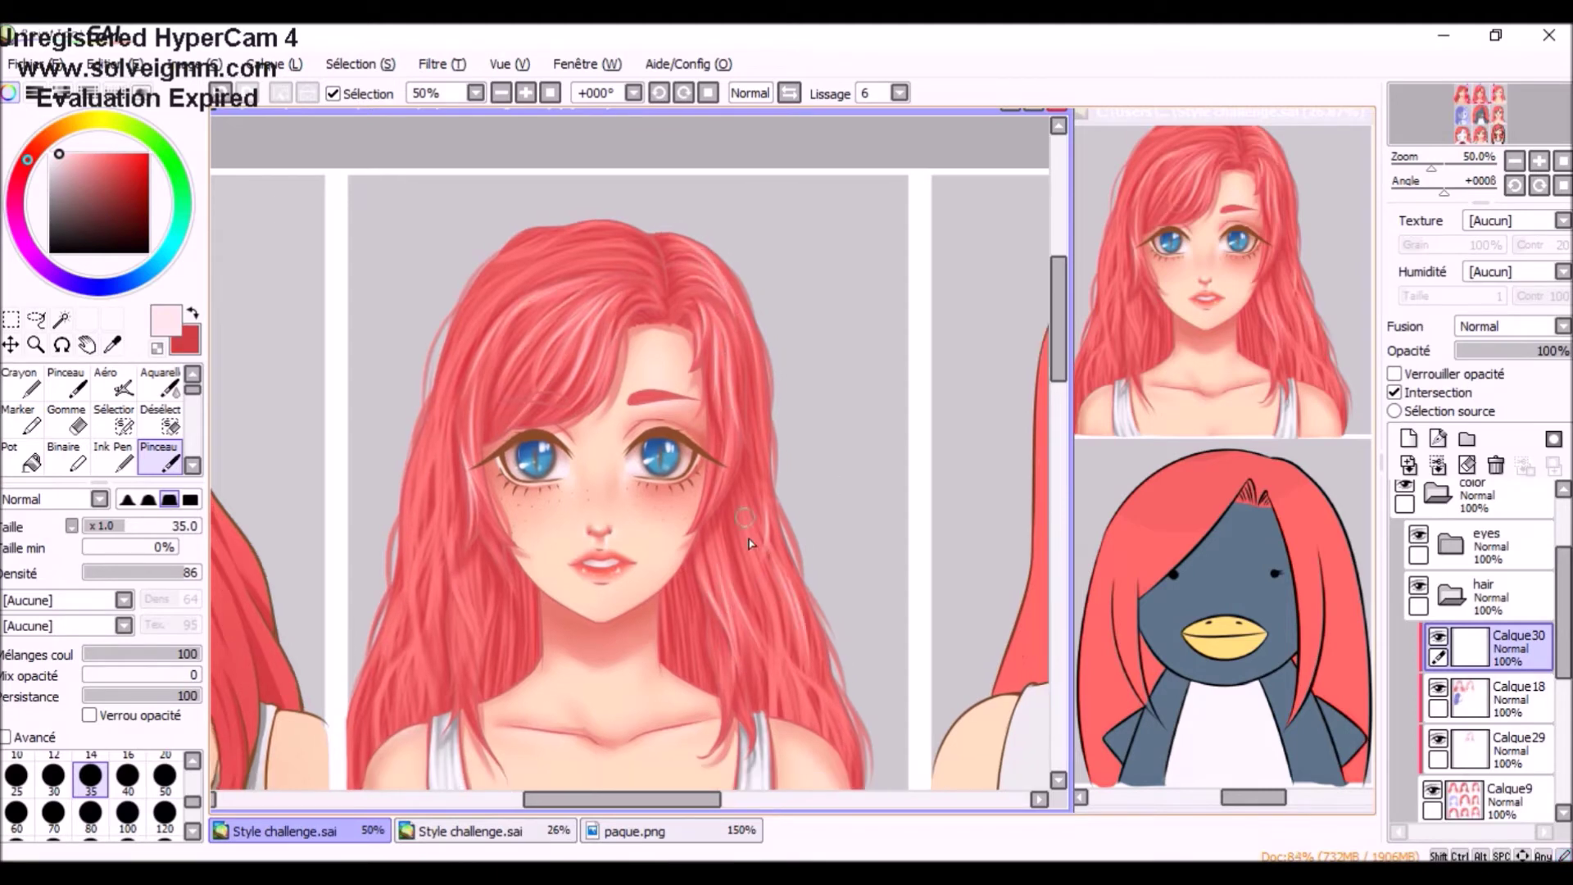
scroll(748, 543, "down", 2)
scroll(725, 567, "left", 3)
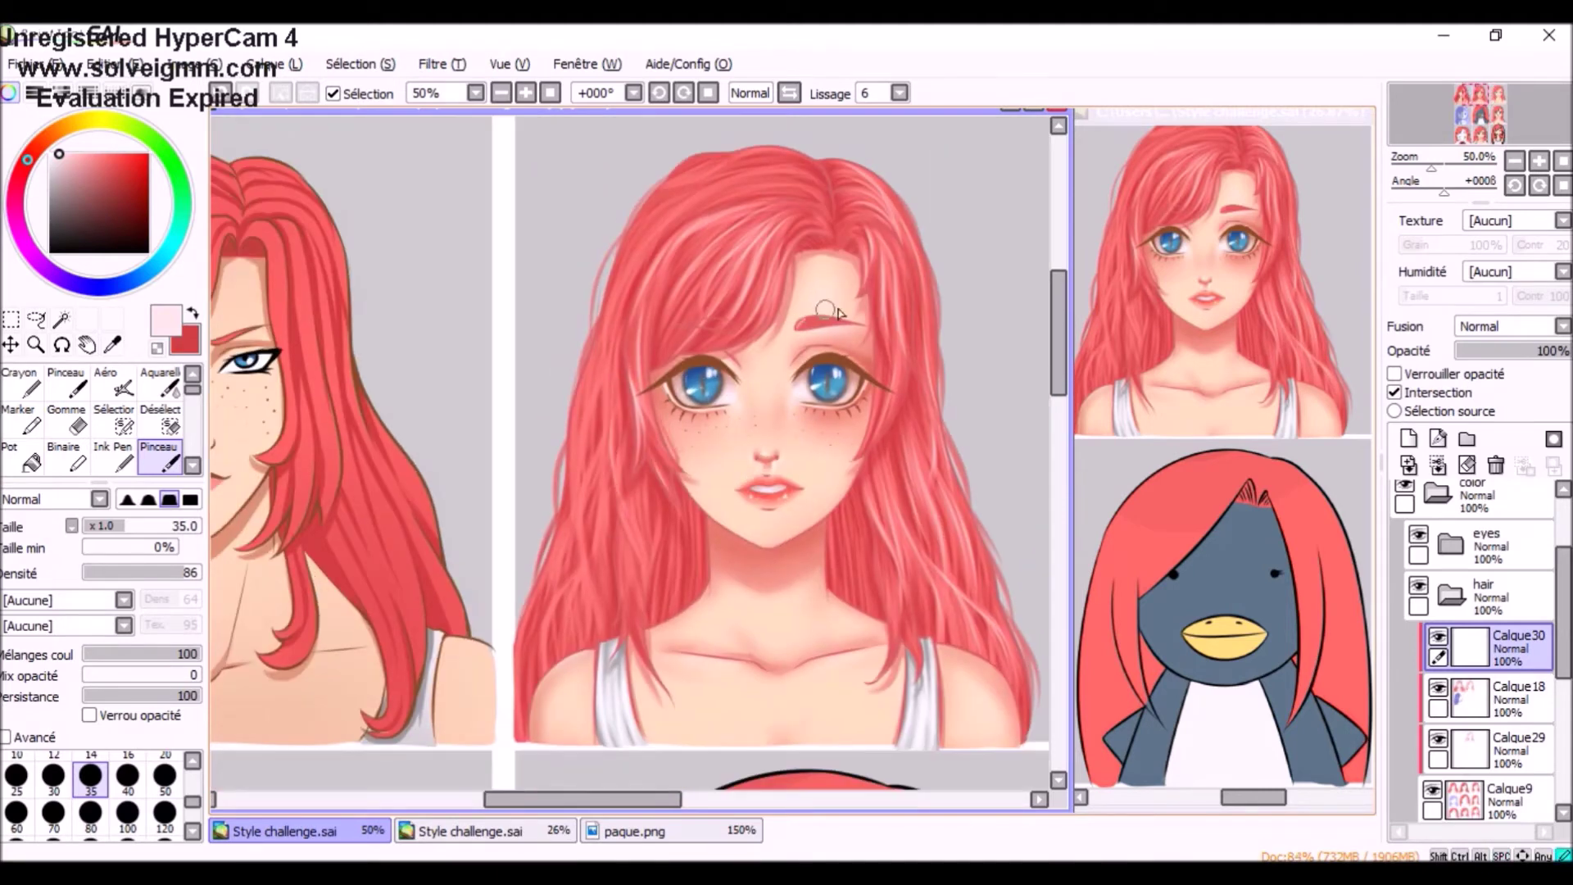
left_click_drag(609, 363, 554, 616)
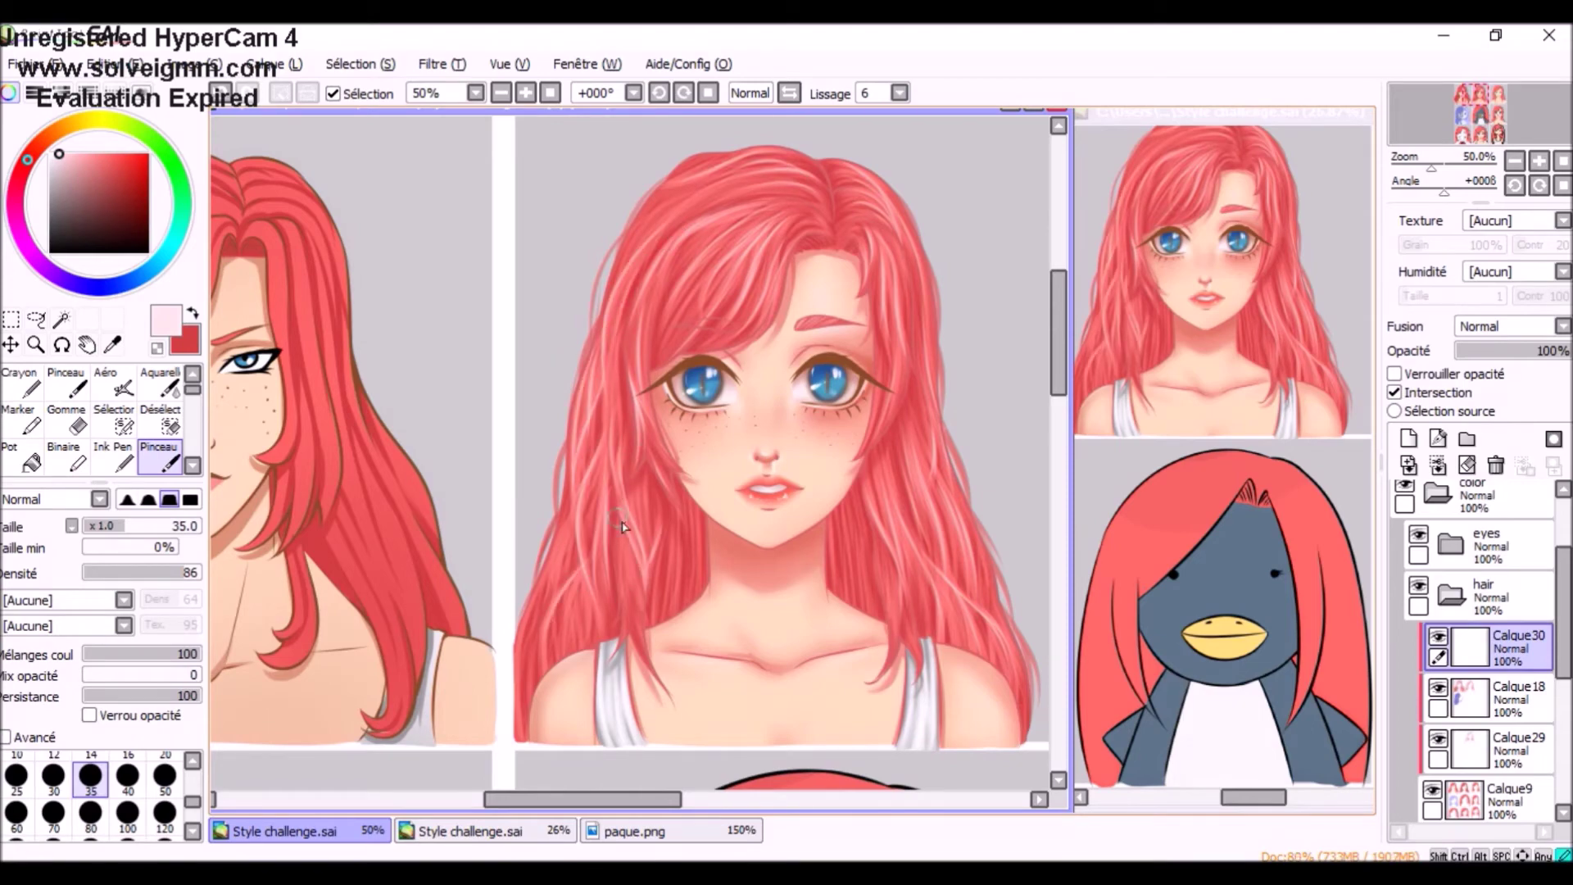
scroll(829, 532, "right", 2)
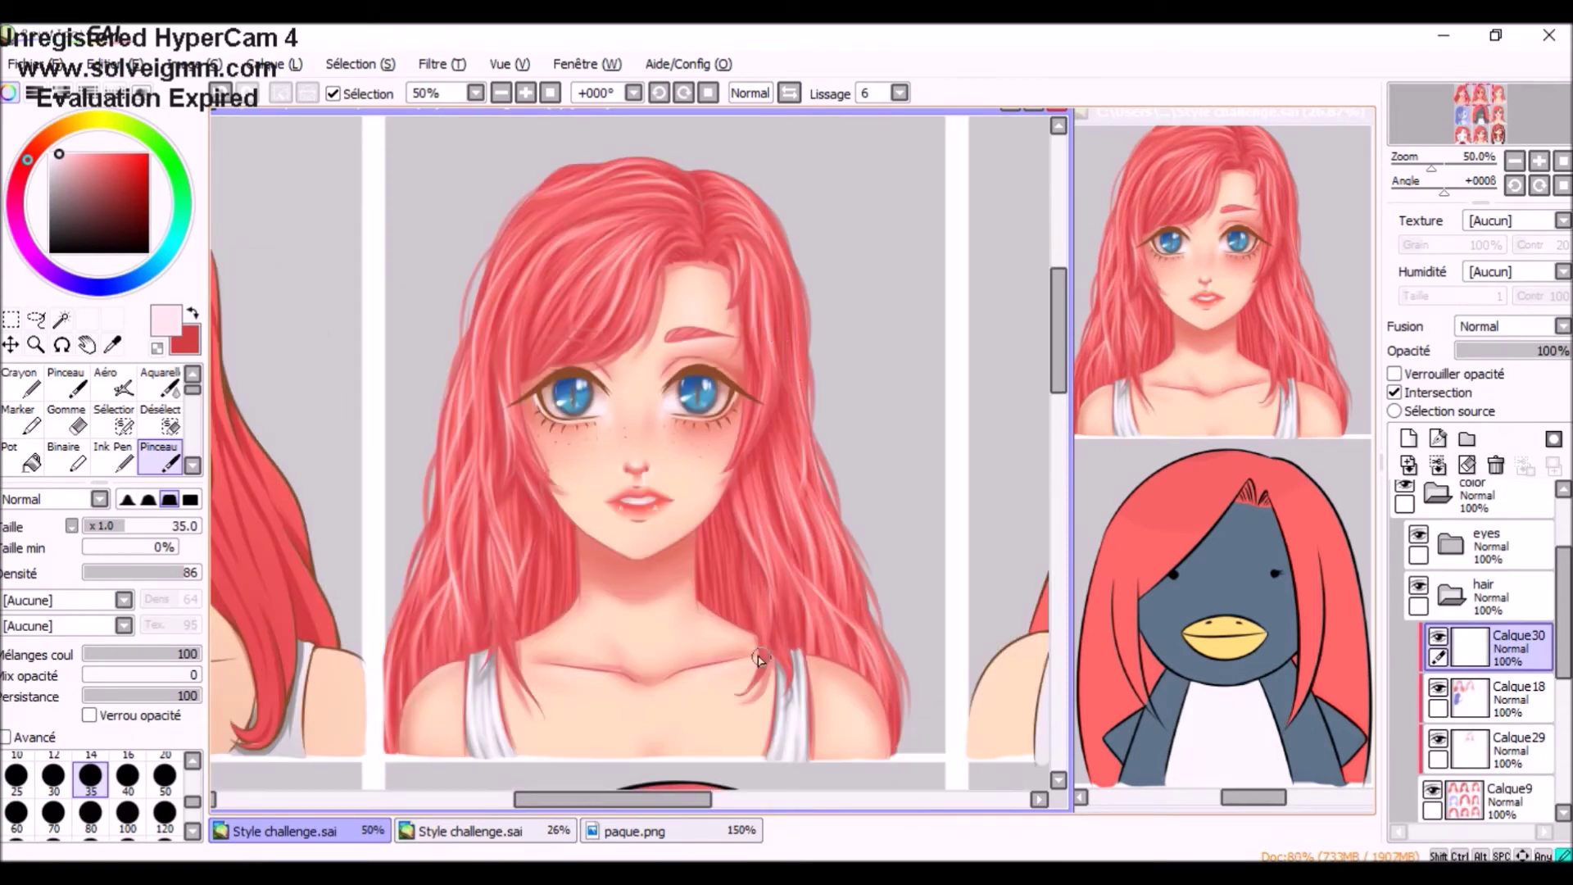
scroll(664, 220, "up", 1)
- Lasso the portrait's eye line art on Calque7 and adjust its colour with Hue/Saturation
left_click(799, 397, "ctrl+alt")
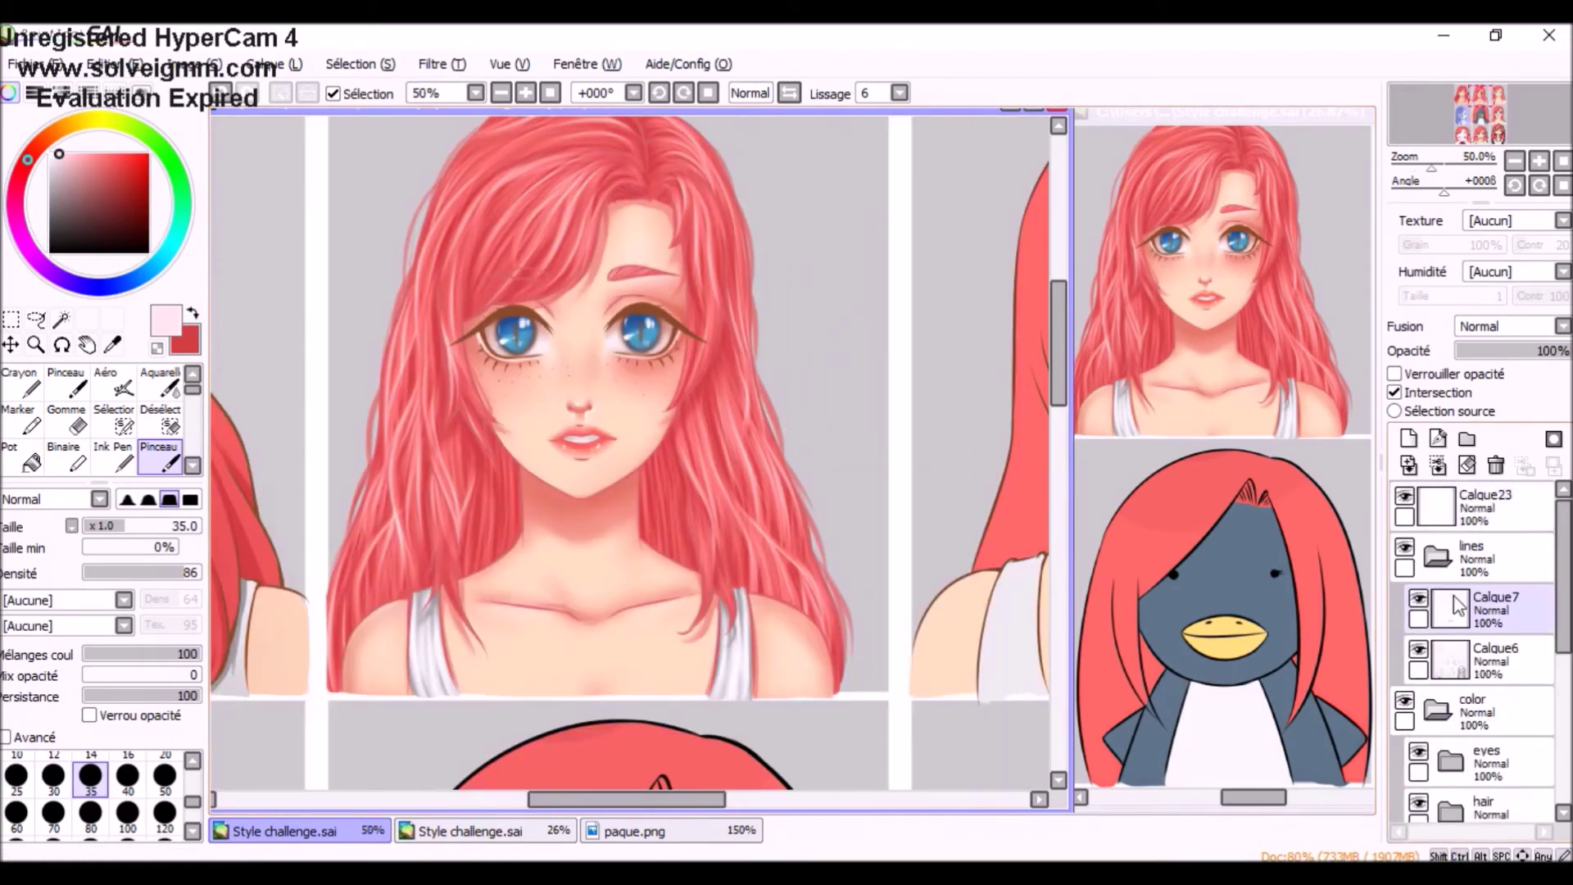
key("a")
left_click_drag(680, 287, 539, 310)
key("ctrl+u")
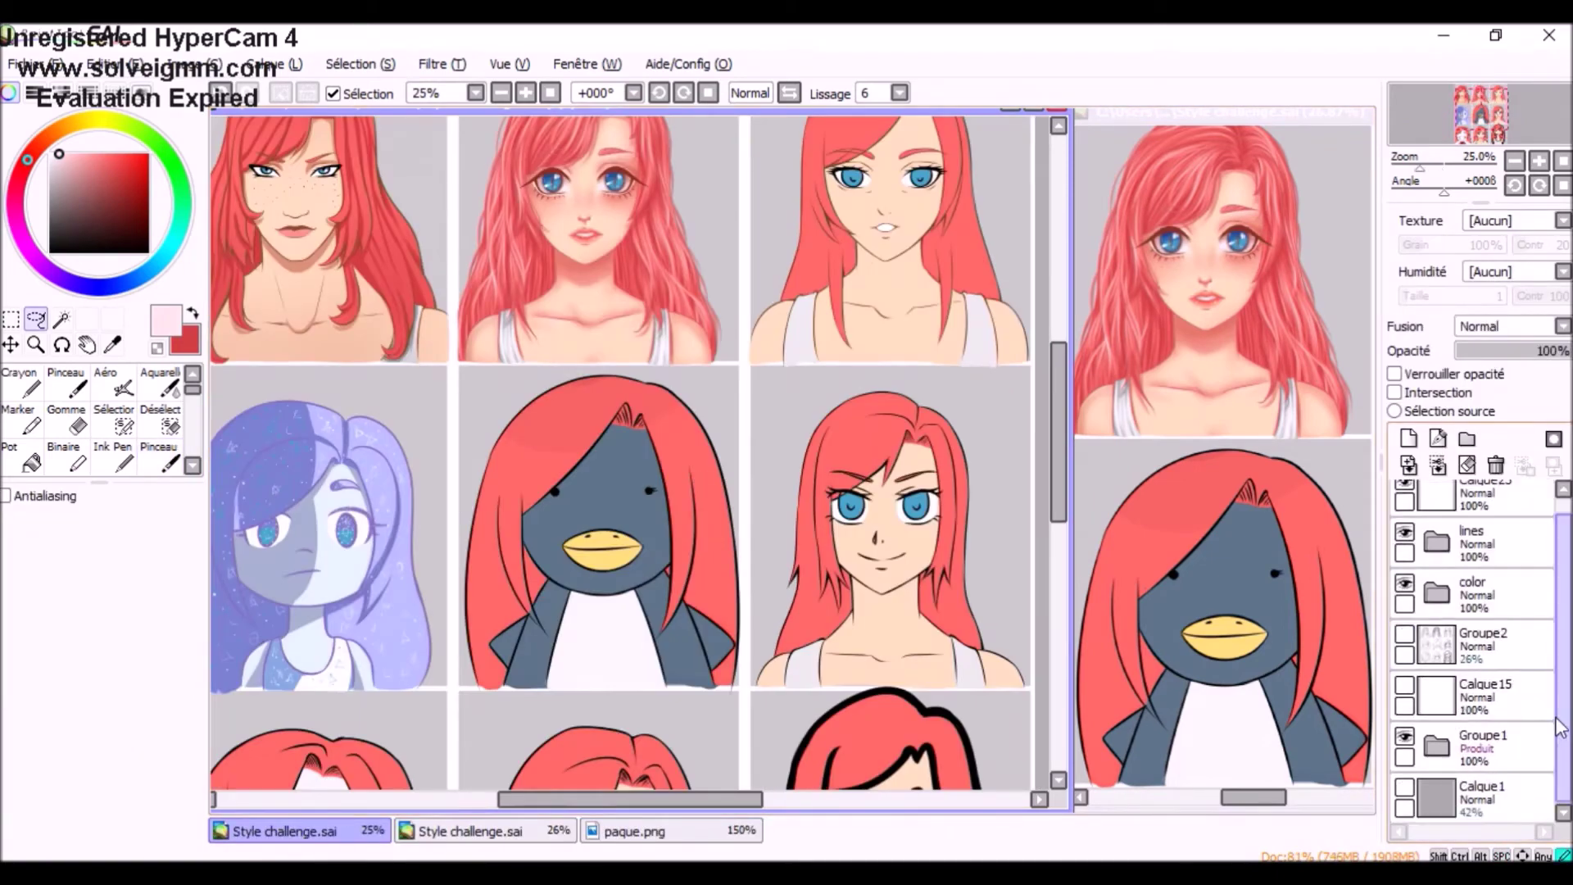
- Paint dark blue shadows on the penguin's head and body on Calque16 with Pinceau size 120 and blend them with Aquarelle size 50
scroll(1439, 676, "down", 3)
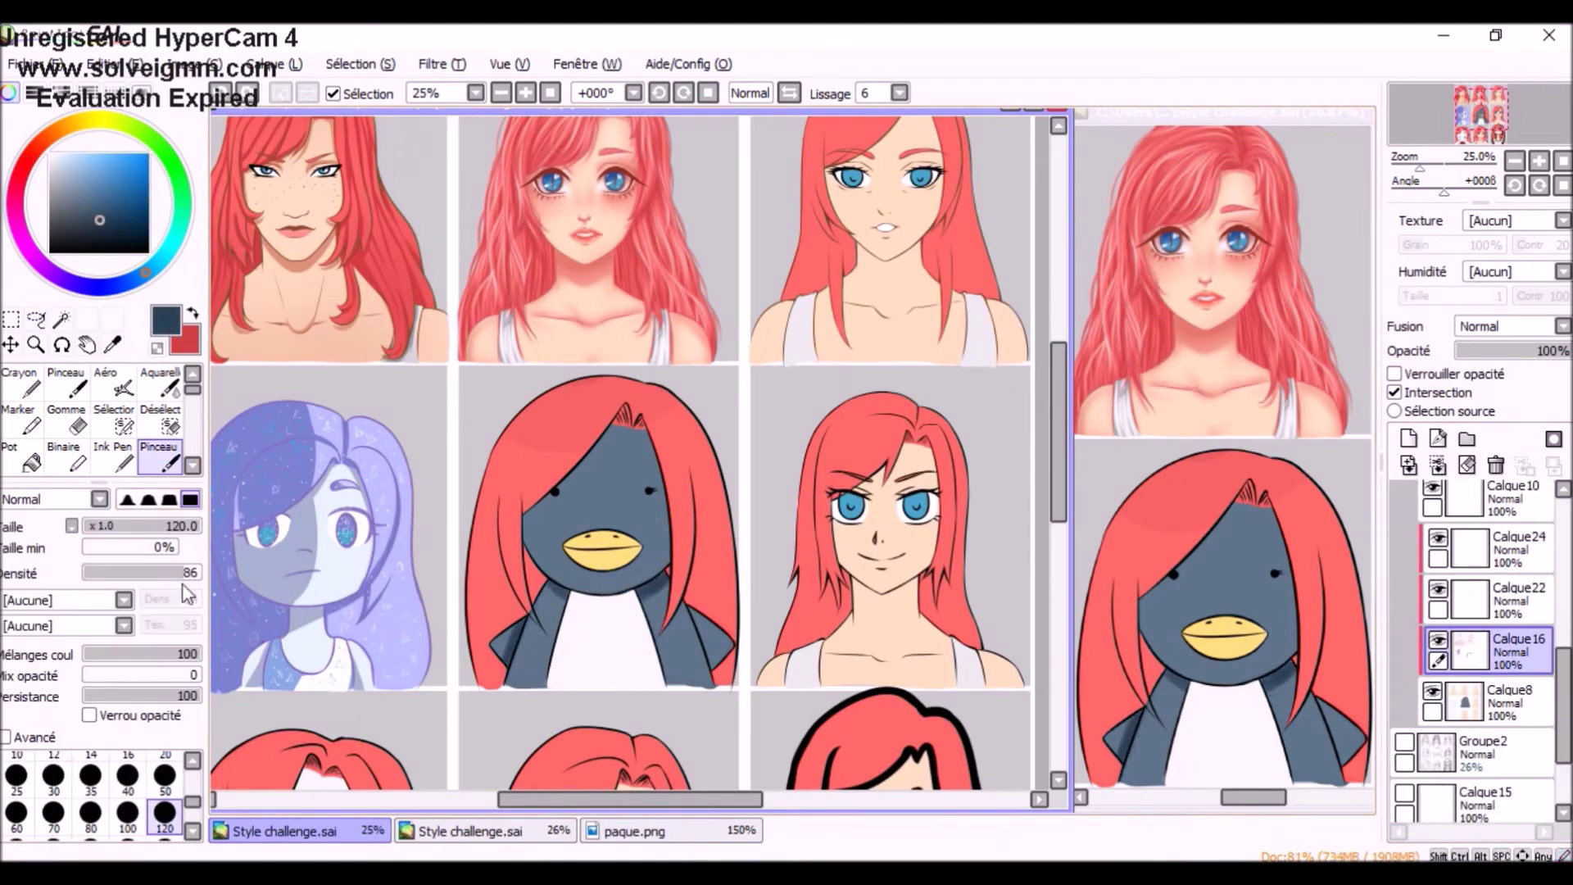
left_click_drag(624, 430, 528, 528)
key("v")
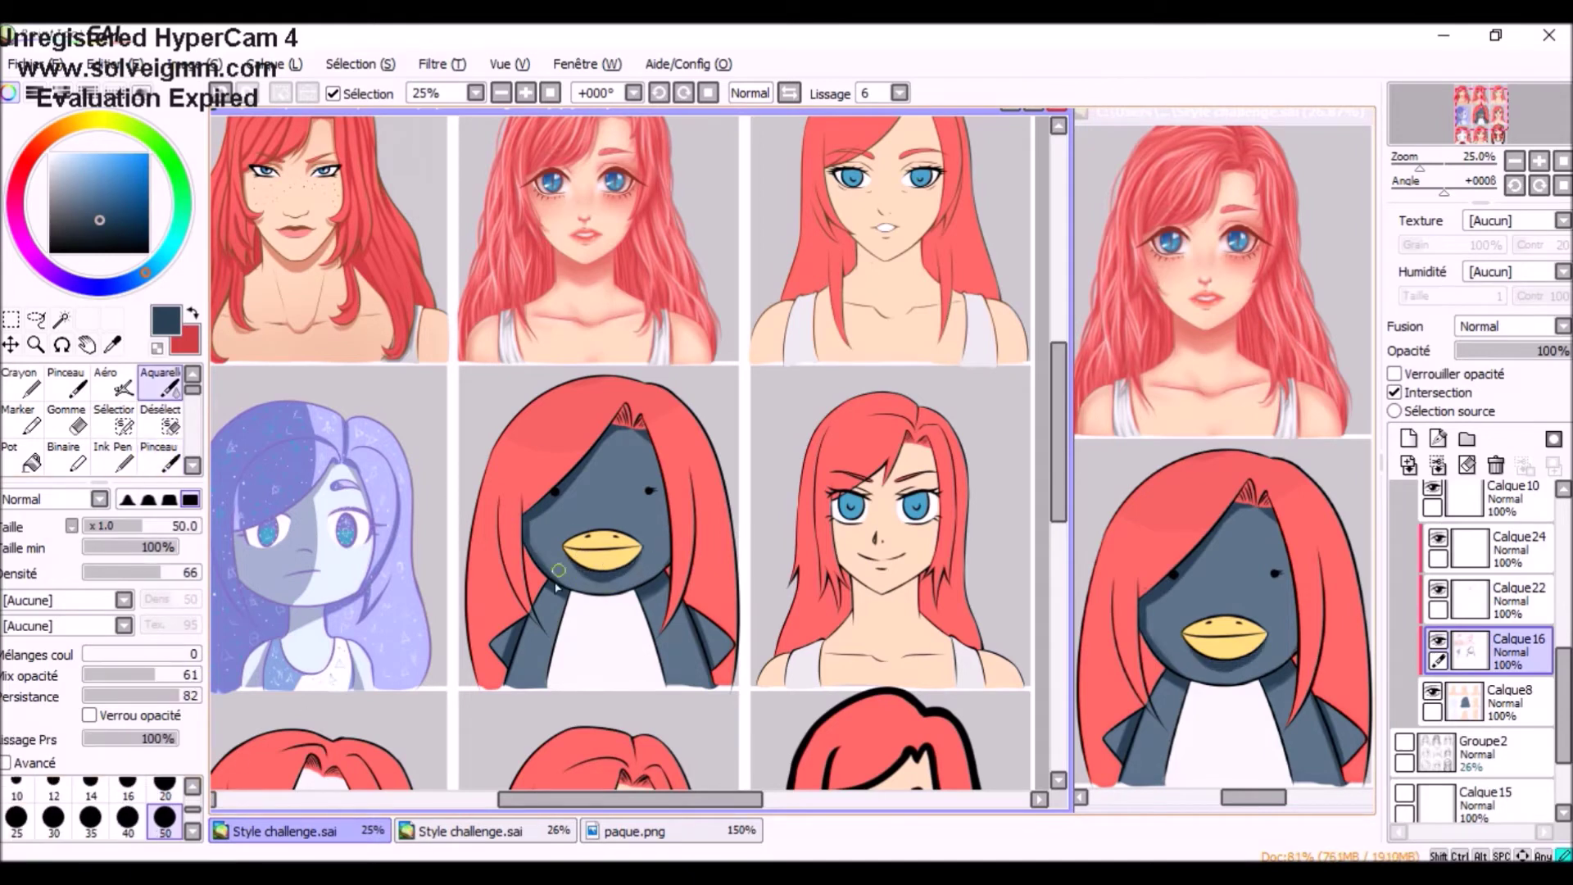
scroll(246, 467, "down", 2)
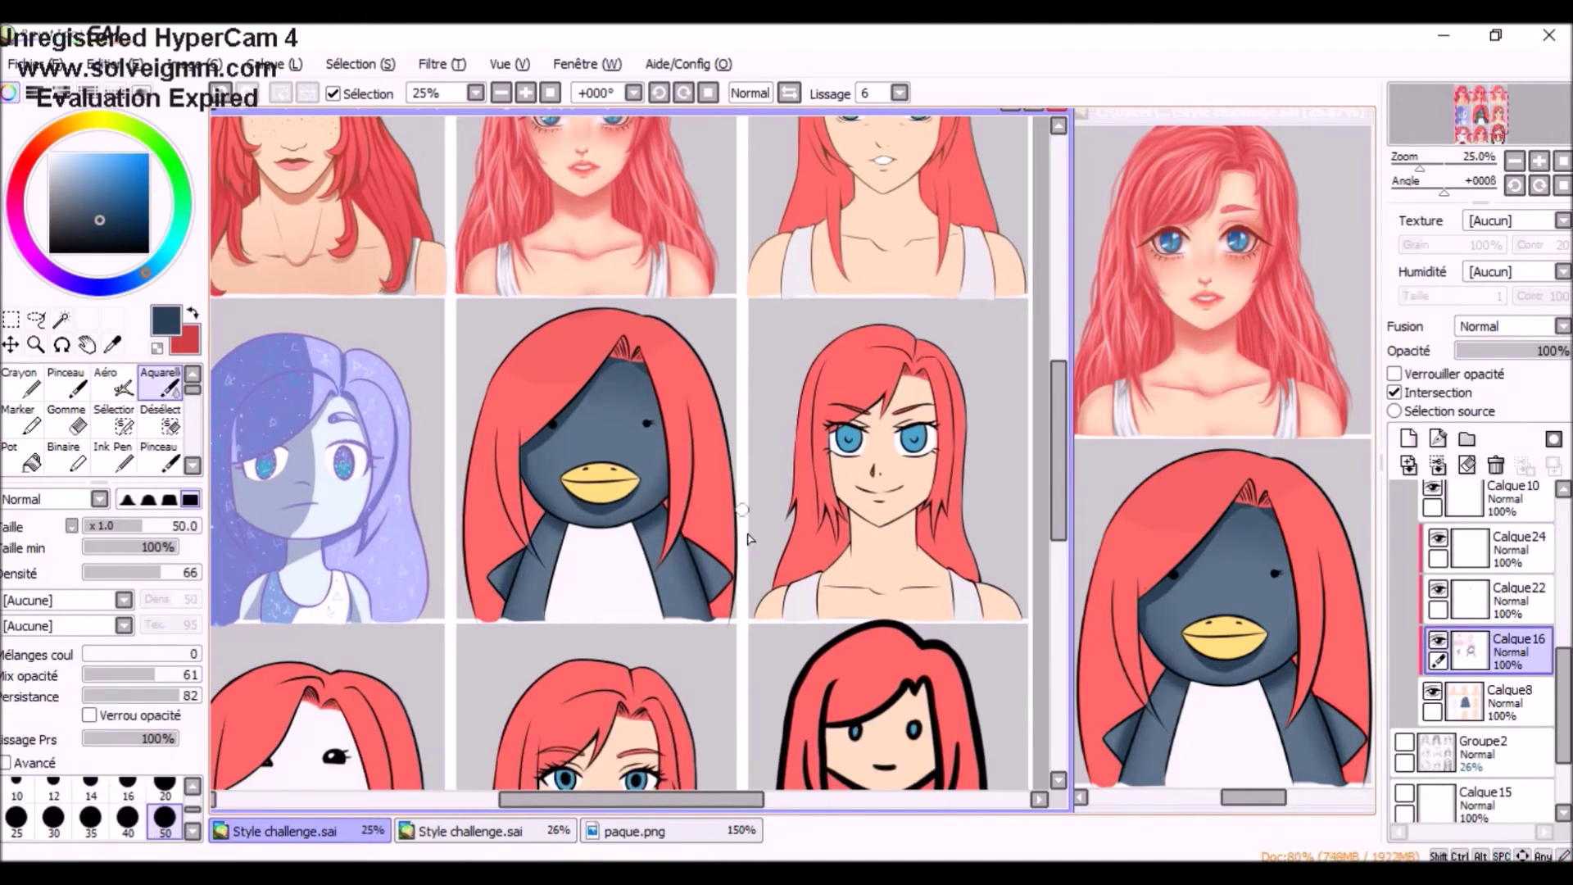
- Airbrush light blue highlights onto the penguin's head and body on Calque22 with Aéro size 20
left_click(1518, 596)
left_click(165, 722)
scroll(1483, 623, "up", 2)
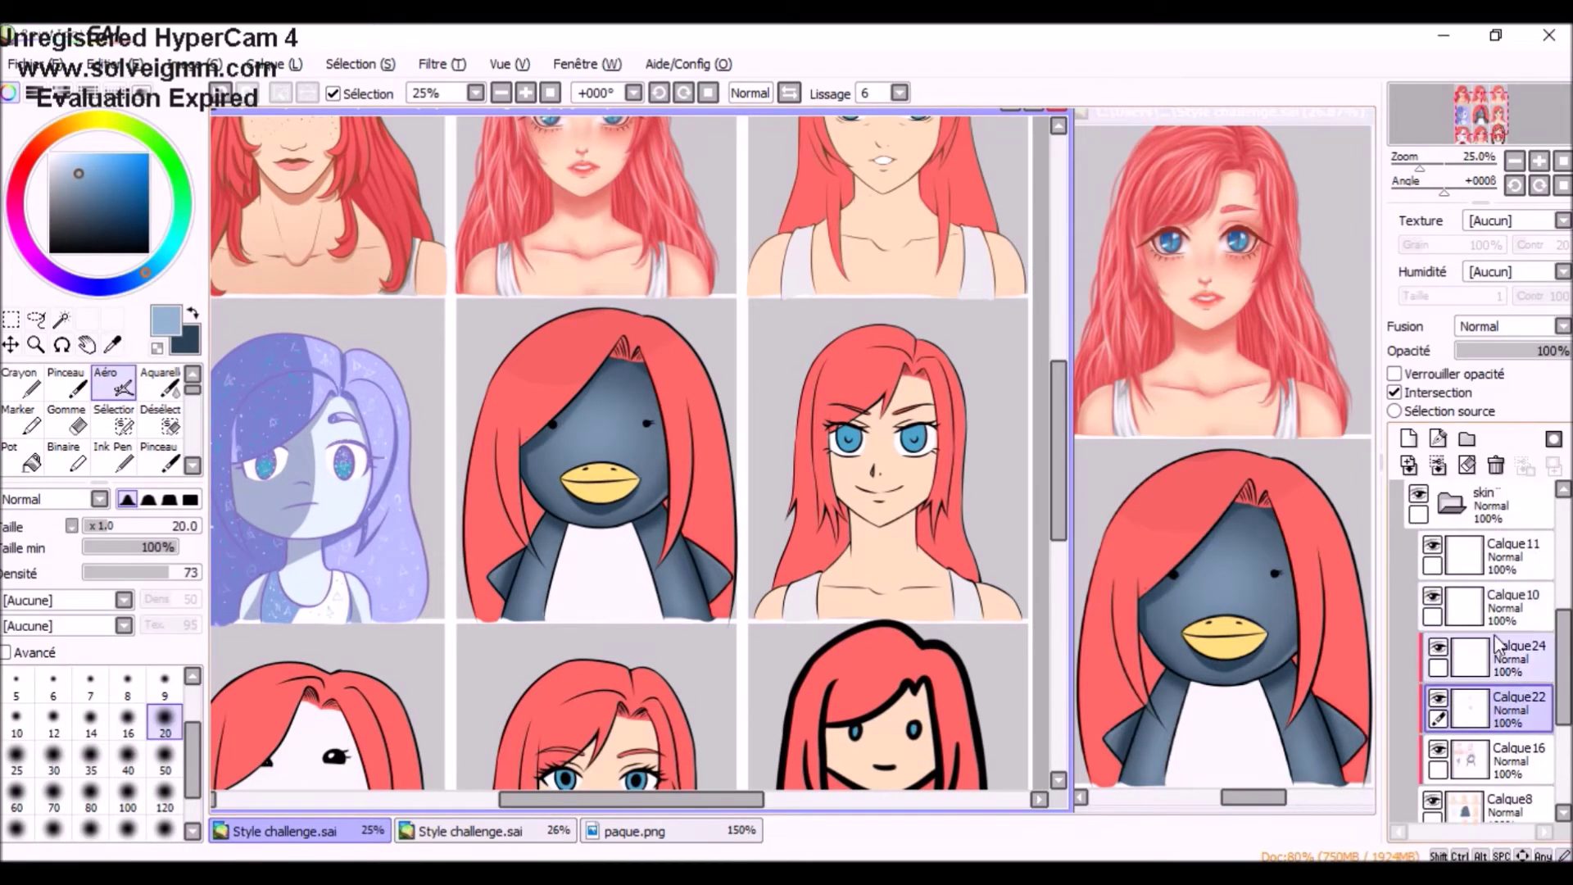
- Shade the penguin's beak orange-brown and its white belly grey on new clipped layers, adjusting the colour with Hue/Saturation
left_click(1518, 555)
left_click(110, 153)
key("b")
key("ctrl+u")
key("Return")
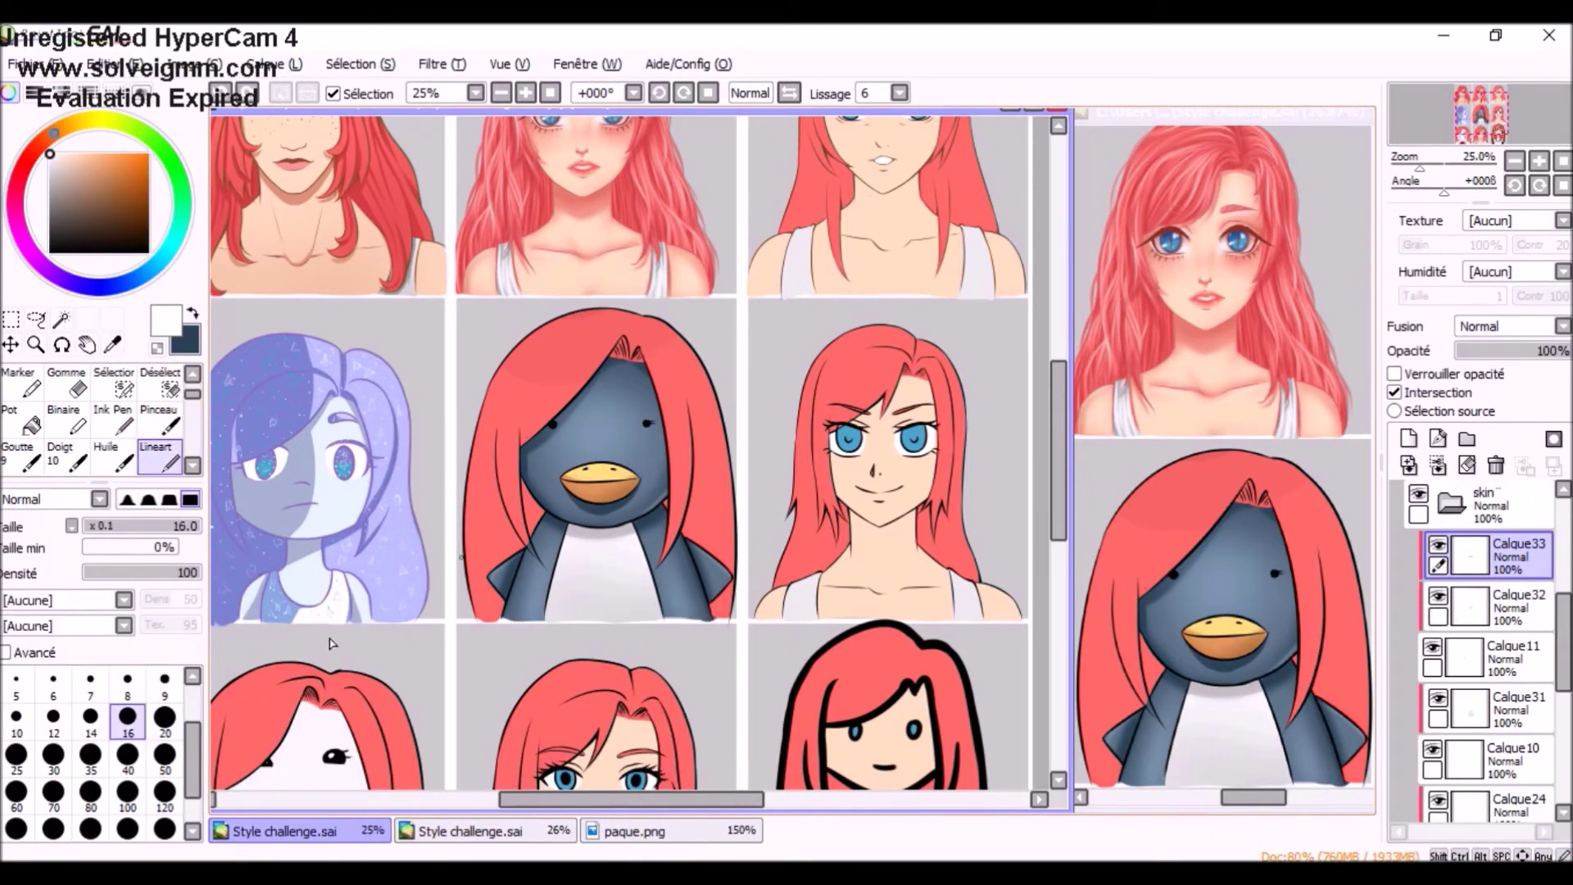
- Paint darker red shadows along the strands of the penguin's hair on Calque29 with Pinceau size 120
scroll(1483, 655, "down", 3)
left_click(1466, 729)
right_click(459, 426)
scroll(574, 450, "down", 2)
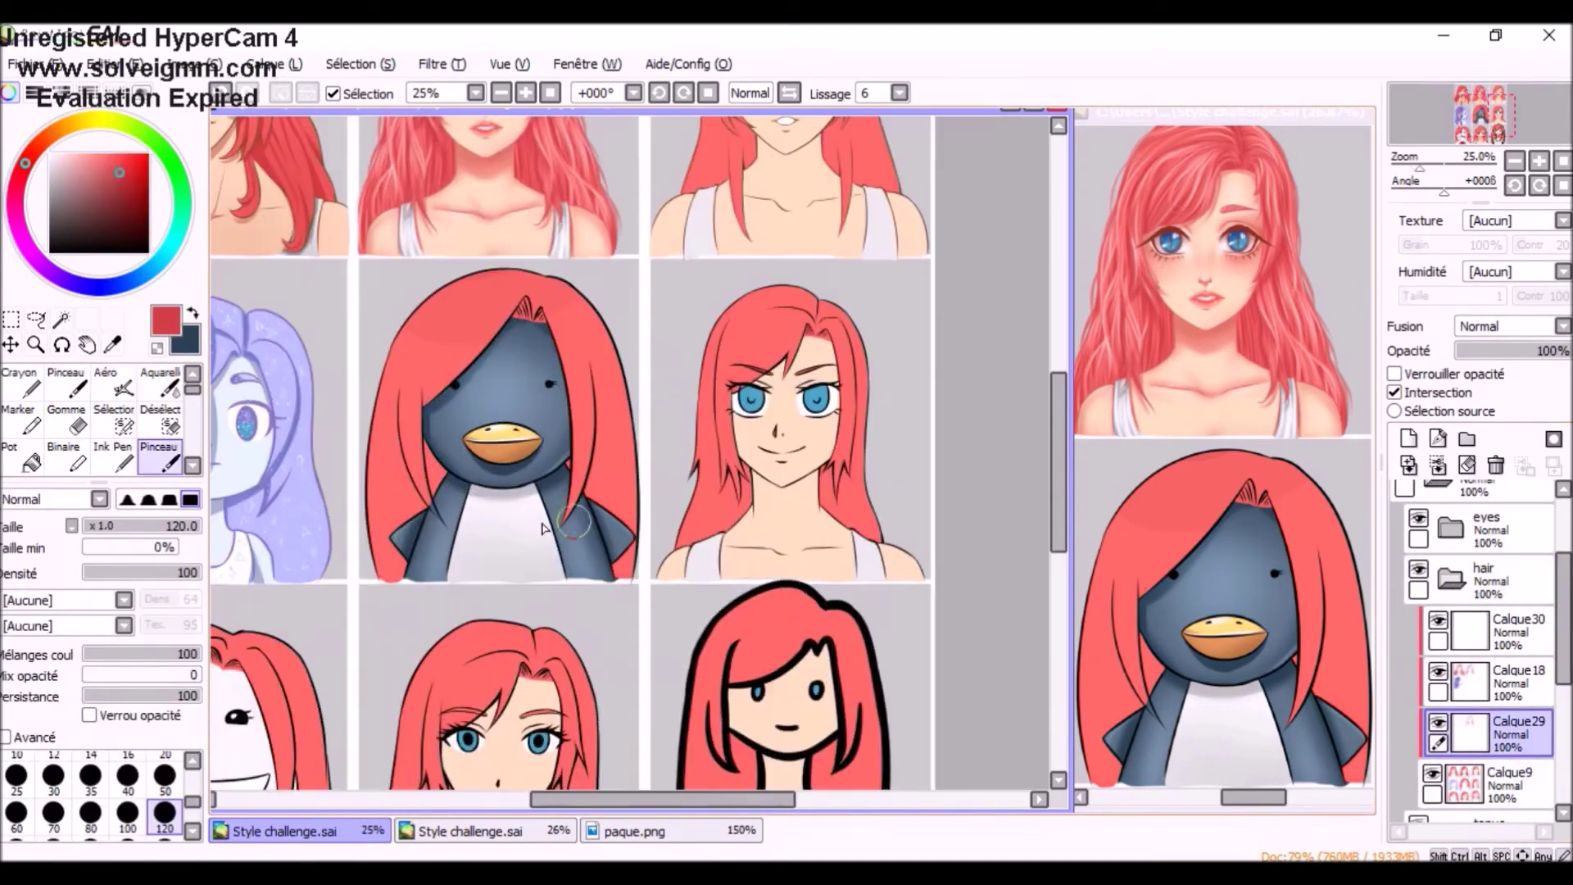
left_click(1518, 783)
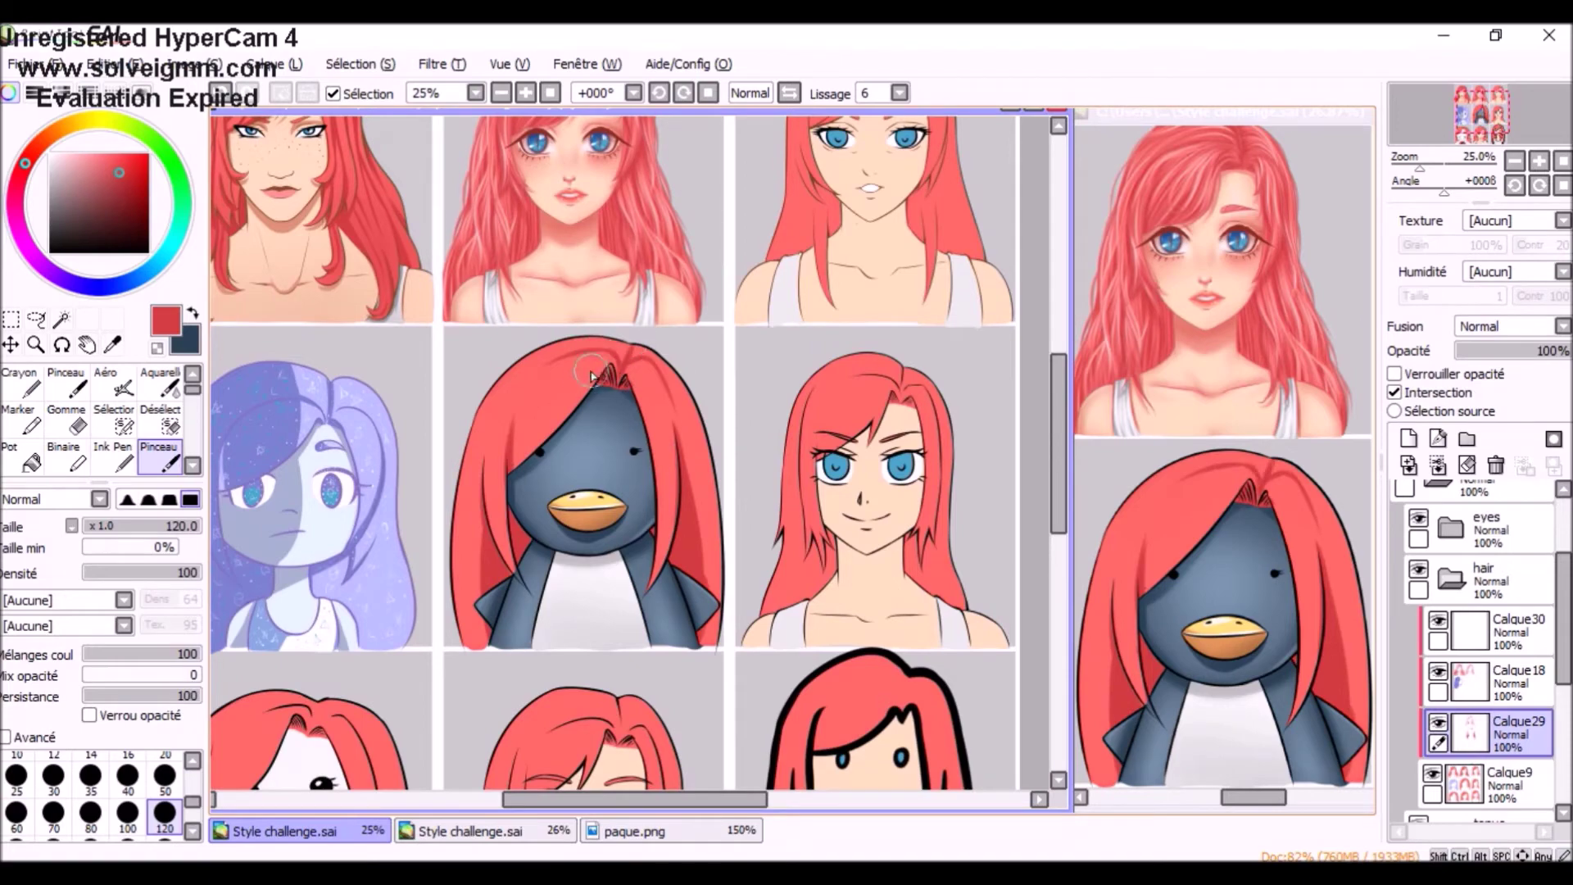
- Blend the red shadows in the penguin's hair with Aquarelle, starting at size 50
key("v")
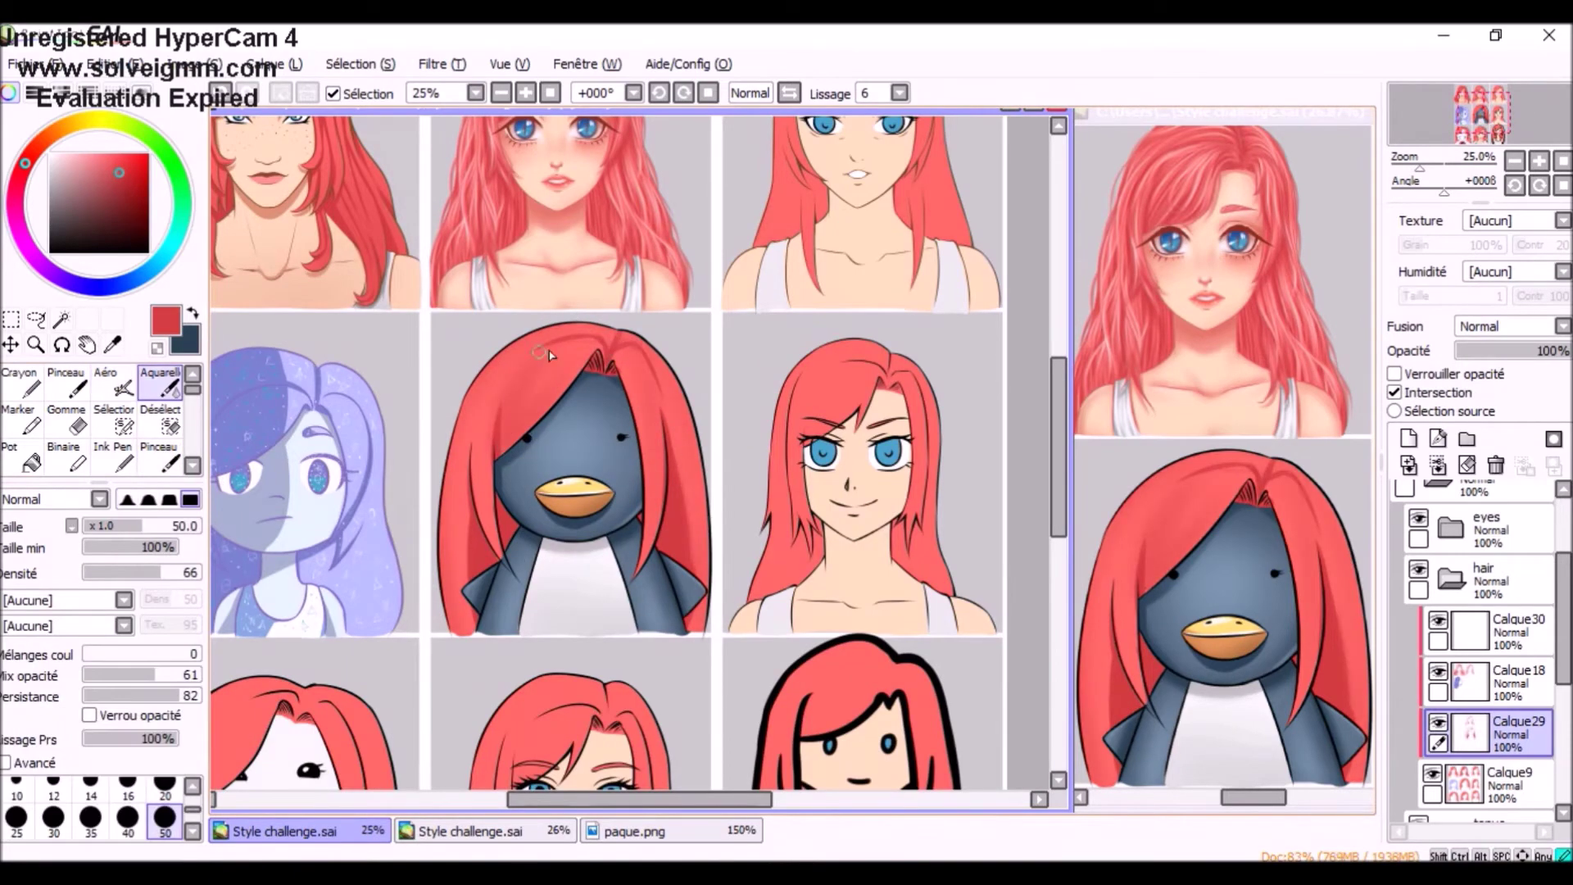
key("bracketleft")
key("bracketleft")
scroll(932, 525, "down", 1)
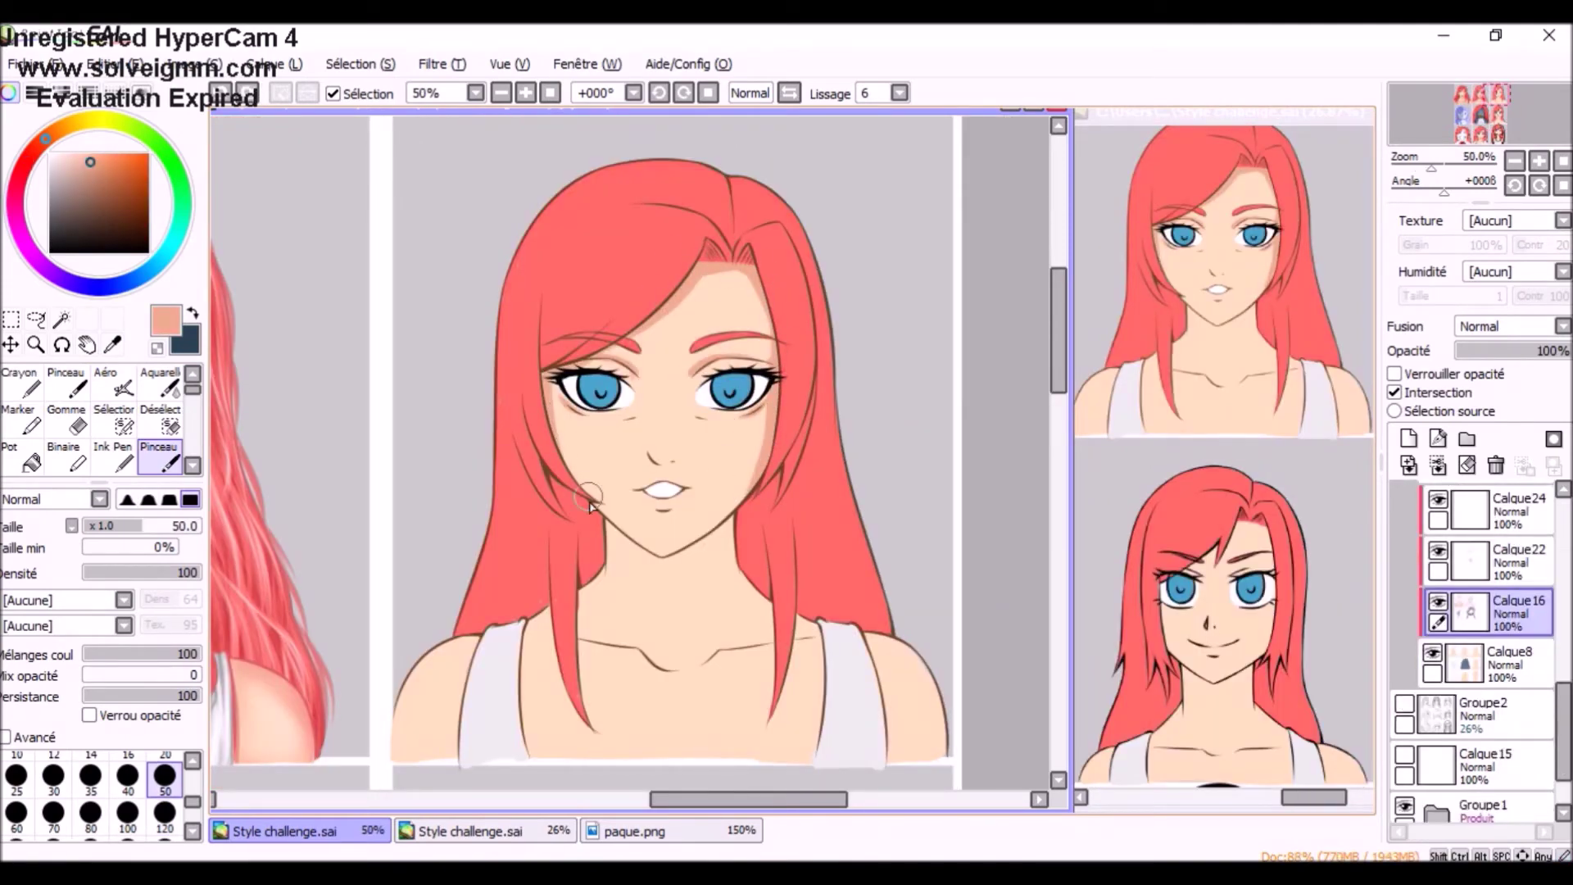
- Paint peach shadows under the top-right portrait's eyes and nose with Pinceau size 50, and refine the brown nose line on Calque7 at size 20
scroll(712, 453, "up", 1)
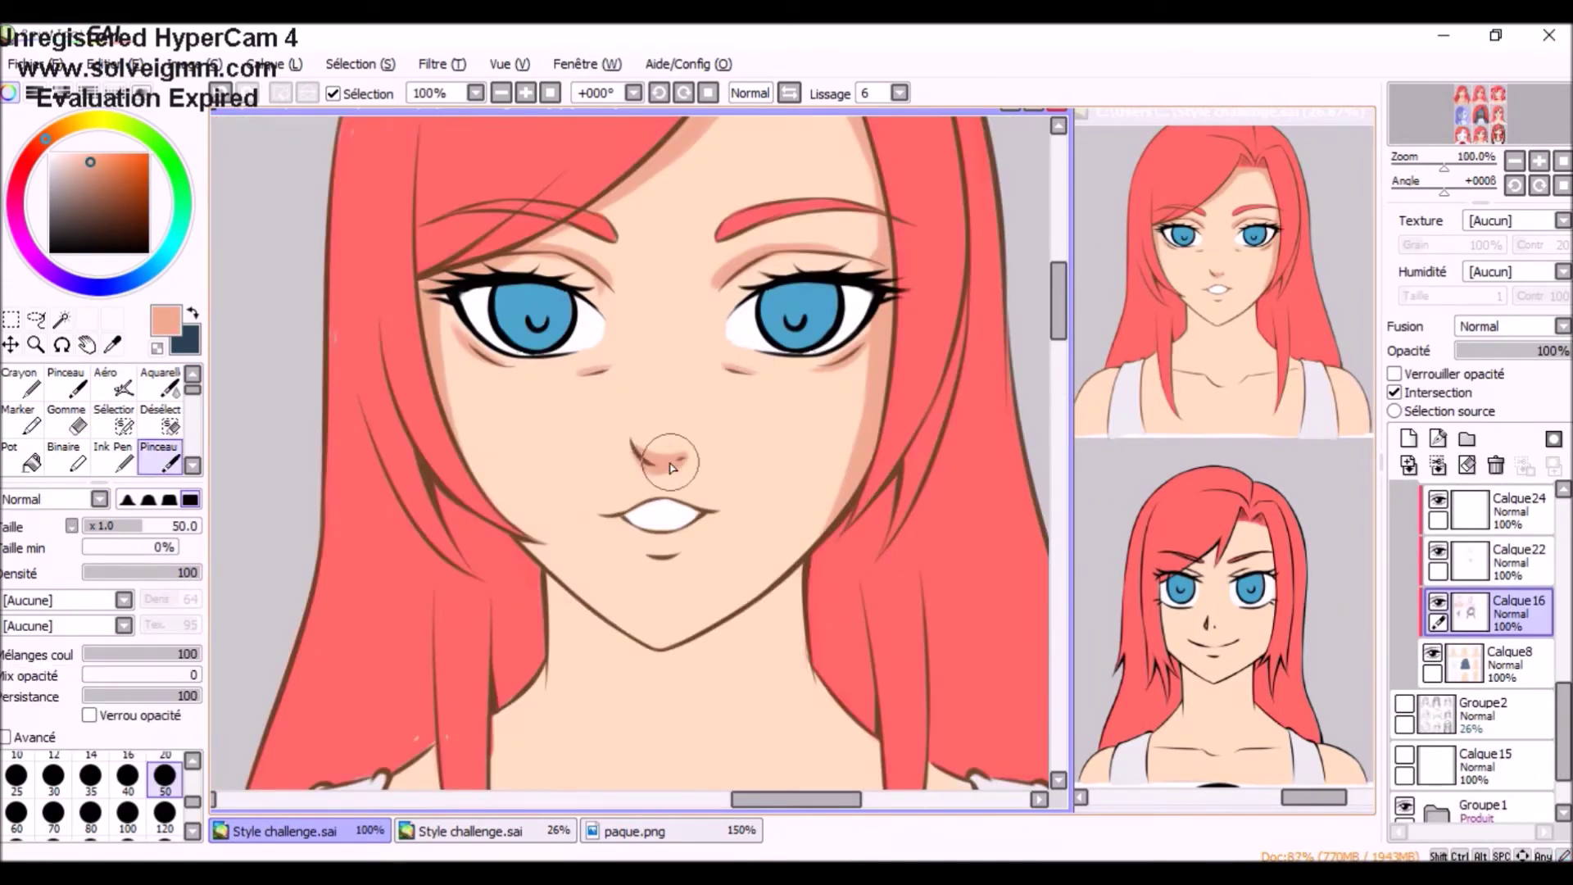
scroll(647, 451, "down", 1)
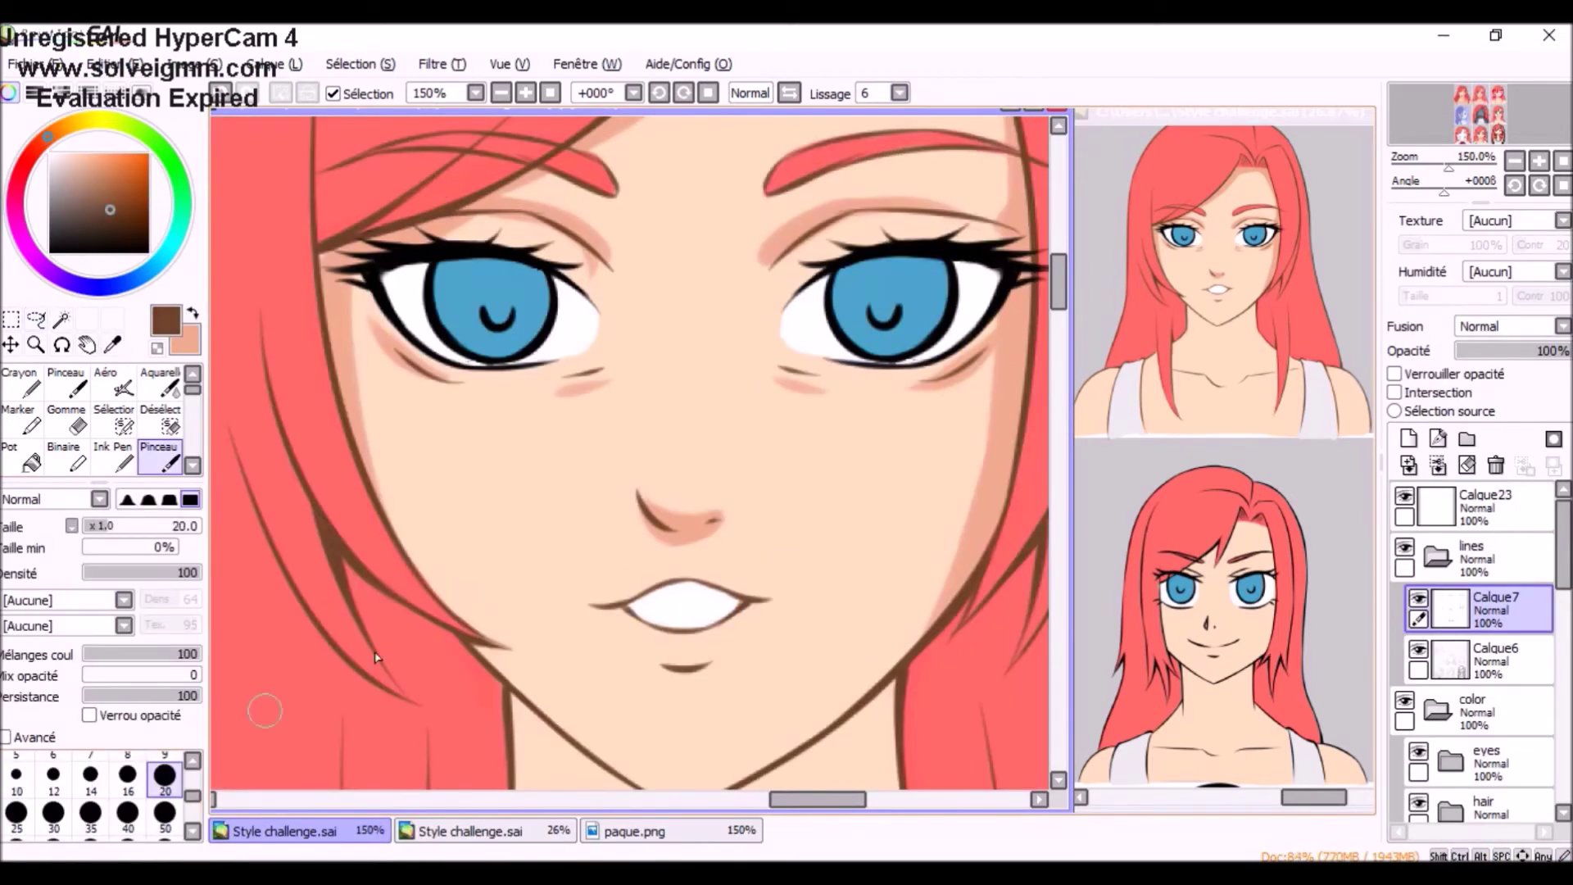
scroll(658, 469, "down", 2)
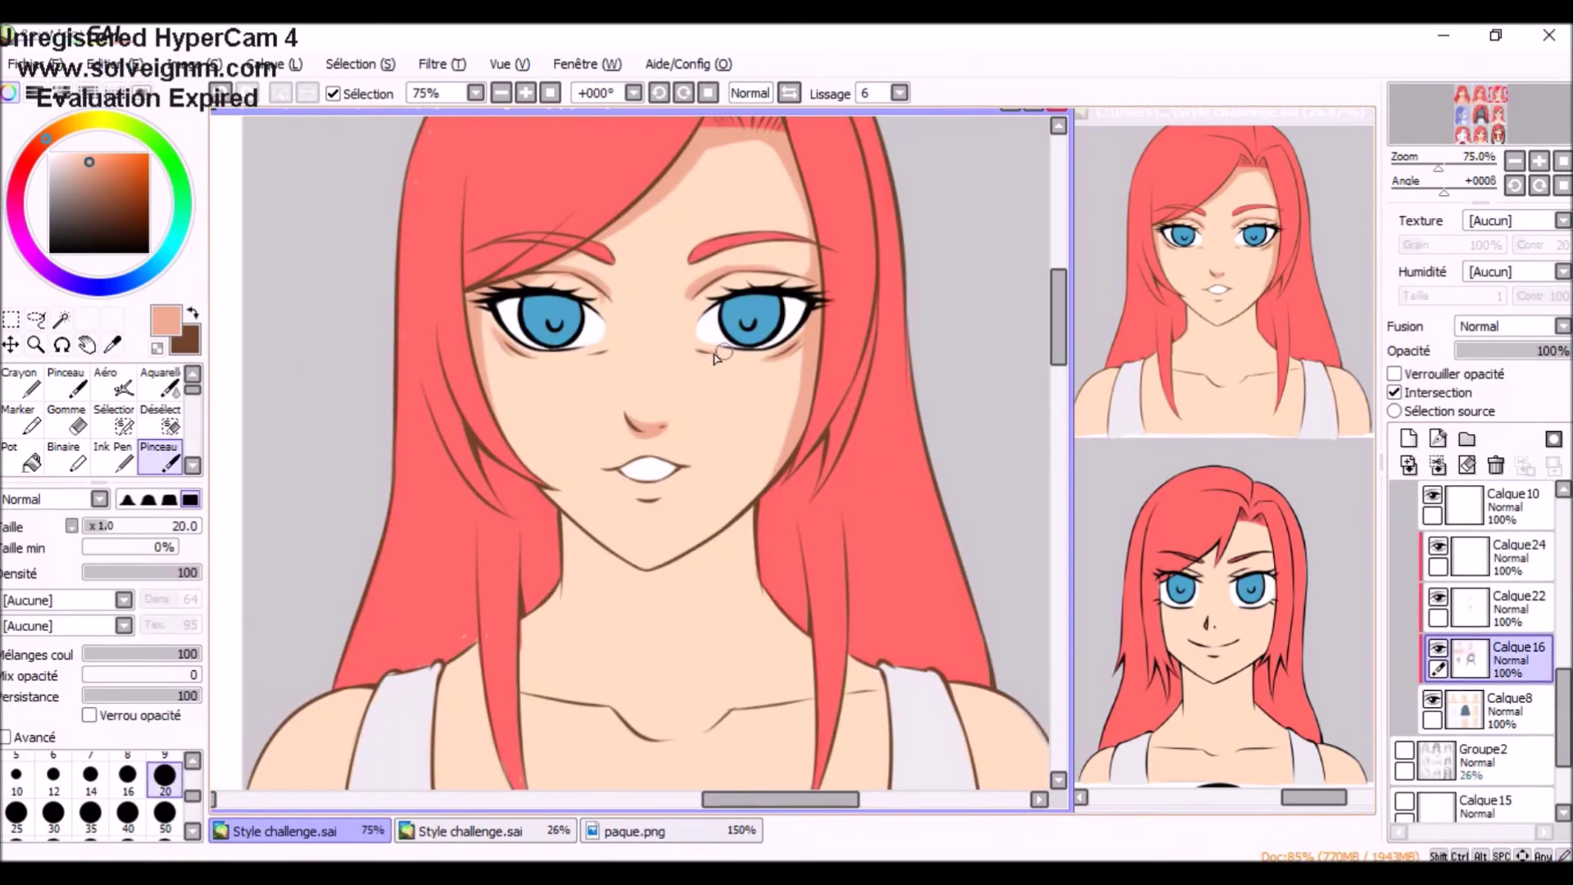
- Paint peach shadows on the neck, collarbones and shoulders on Calque16 with Pinceau size 40
left_click_drag(565, 547, 760, 548)
key("bracketright")
key("bracketright")
key("bracketright")
key("bracketright")
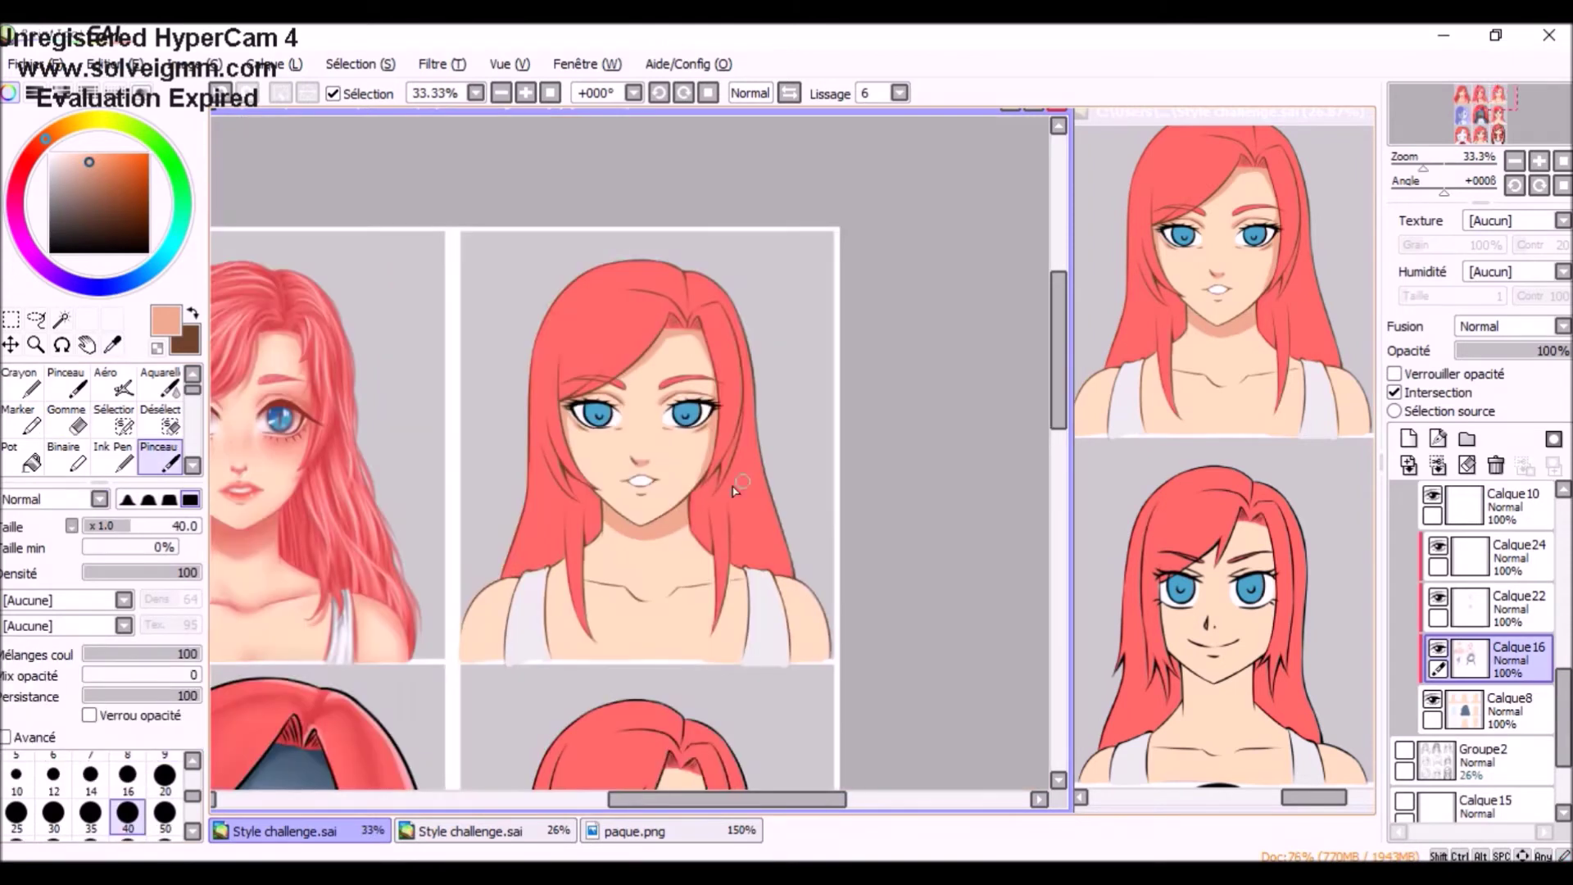
scroll(645, 424, "down", 3)
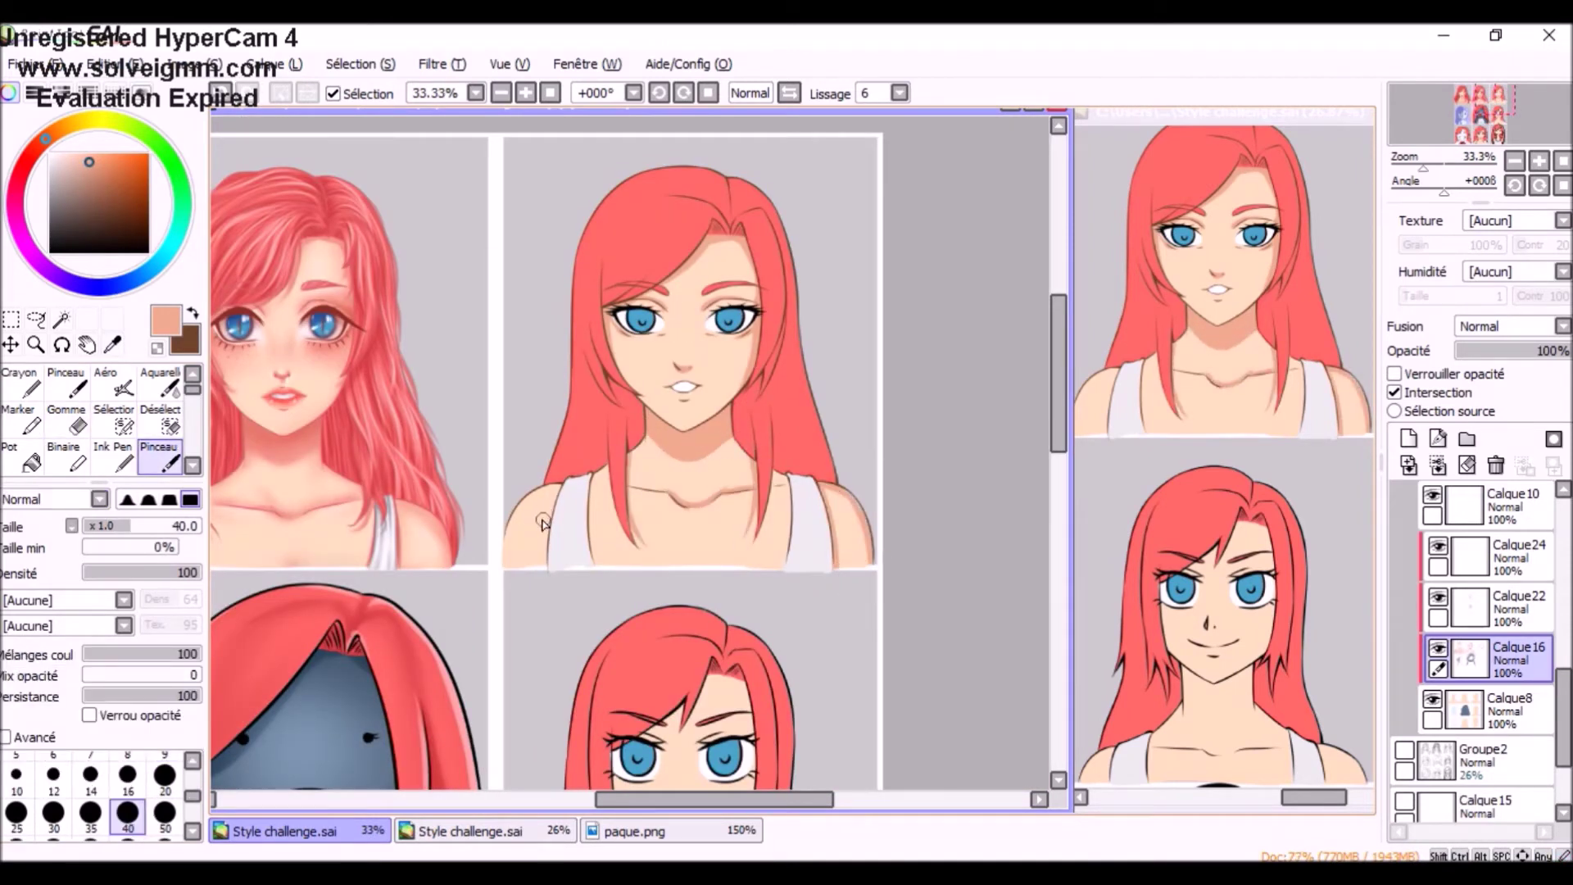
scroll(778, 501, "up", 3)
- Soften the skin shadows with Aquarelle size 20 and airbrush peach shading on Calque16 with Aéro size 100
left_click(160, 381)
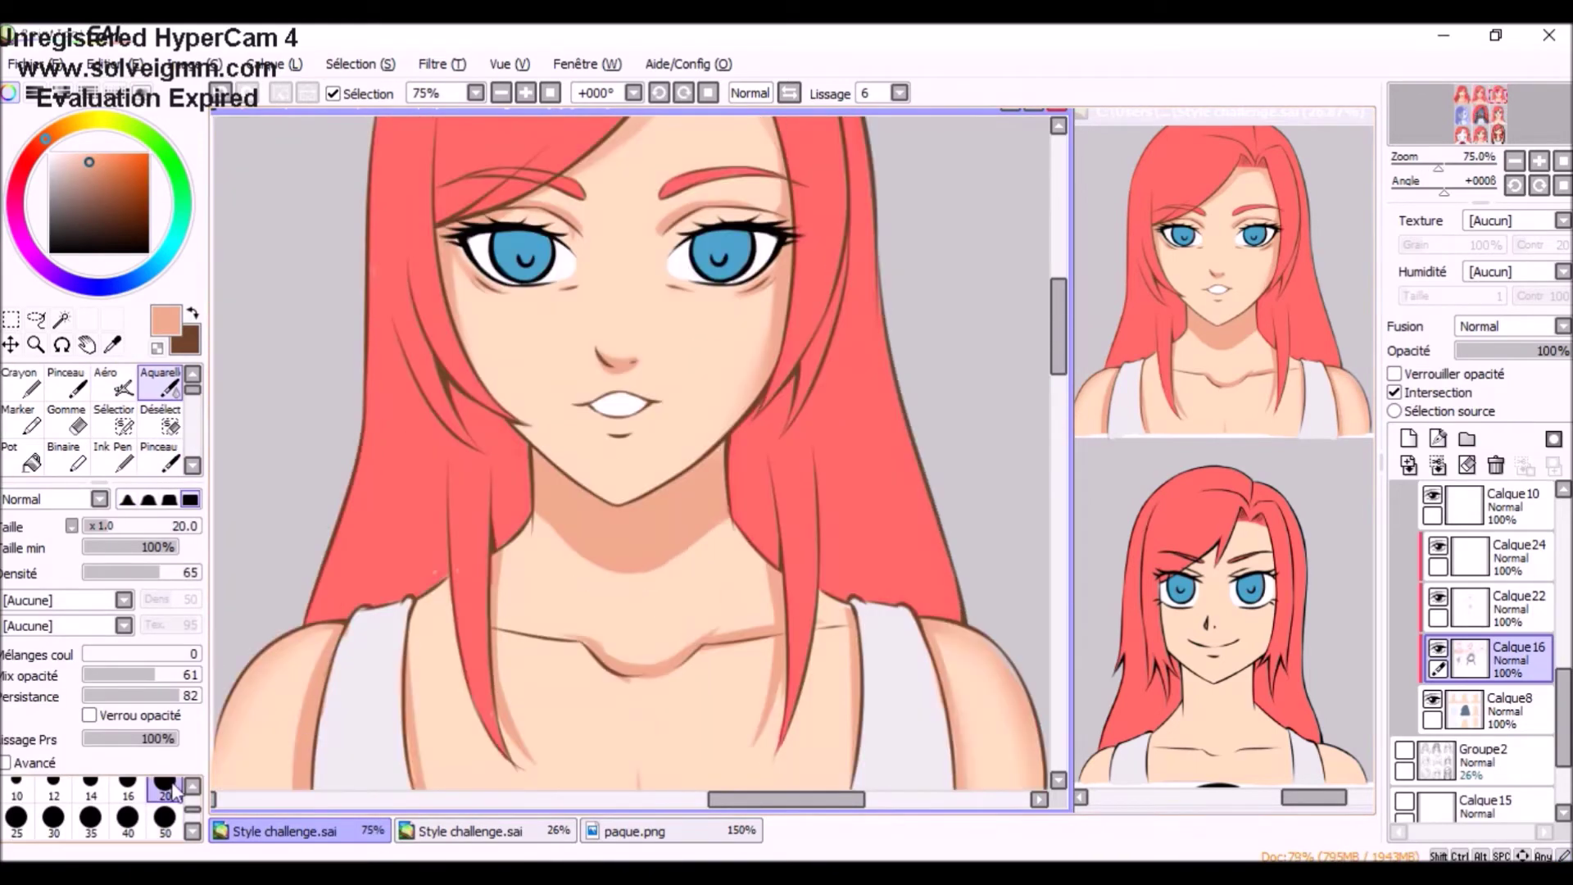
scroll(307, 733, "down", 2)
left_click(114, 383)
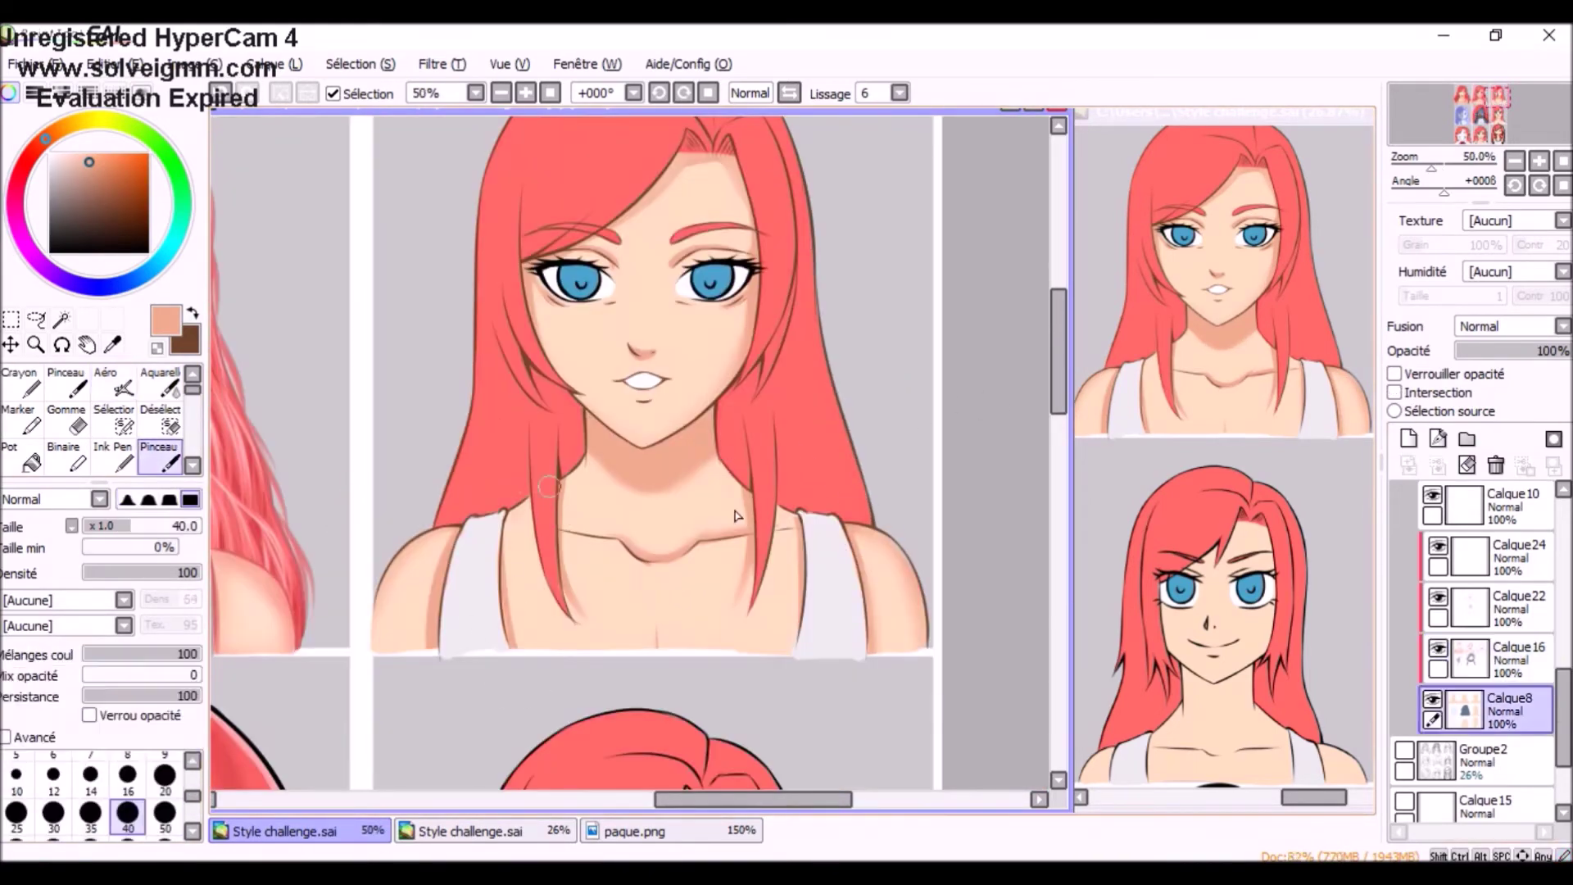
left_click(1516, 655)
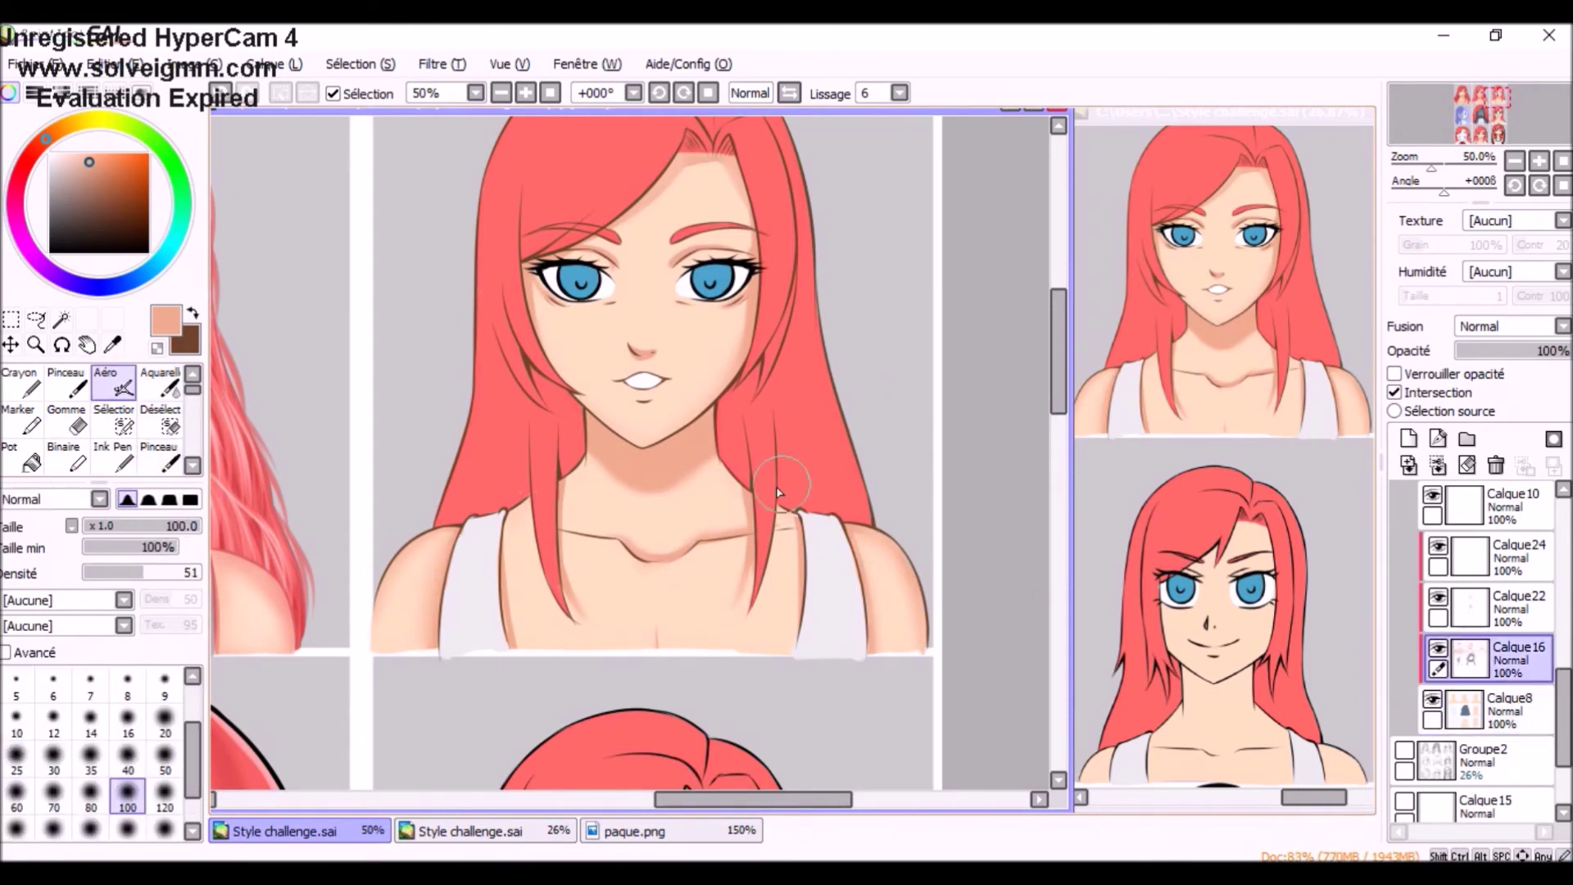
scroll(757, 485, "down", 3)
scroll(762, 489, "up", 3)
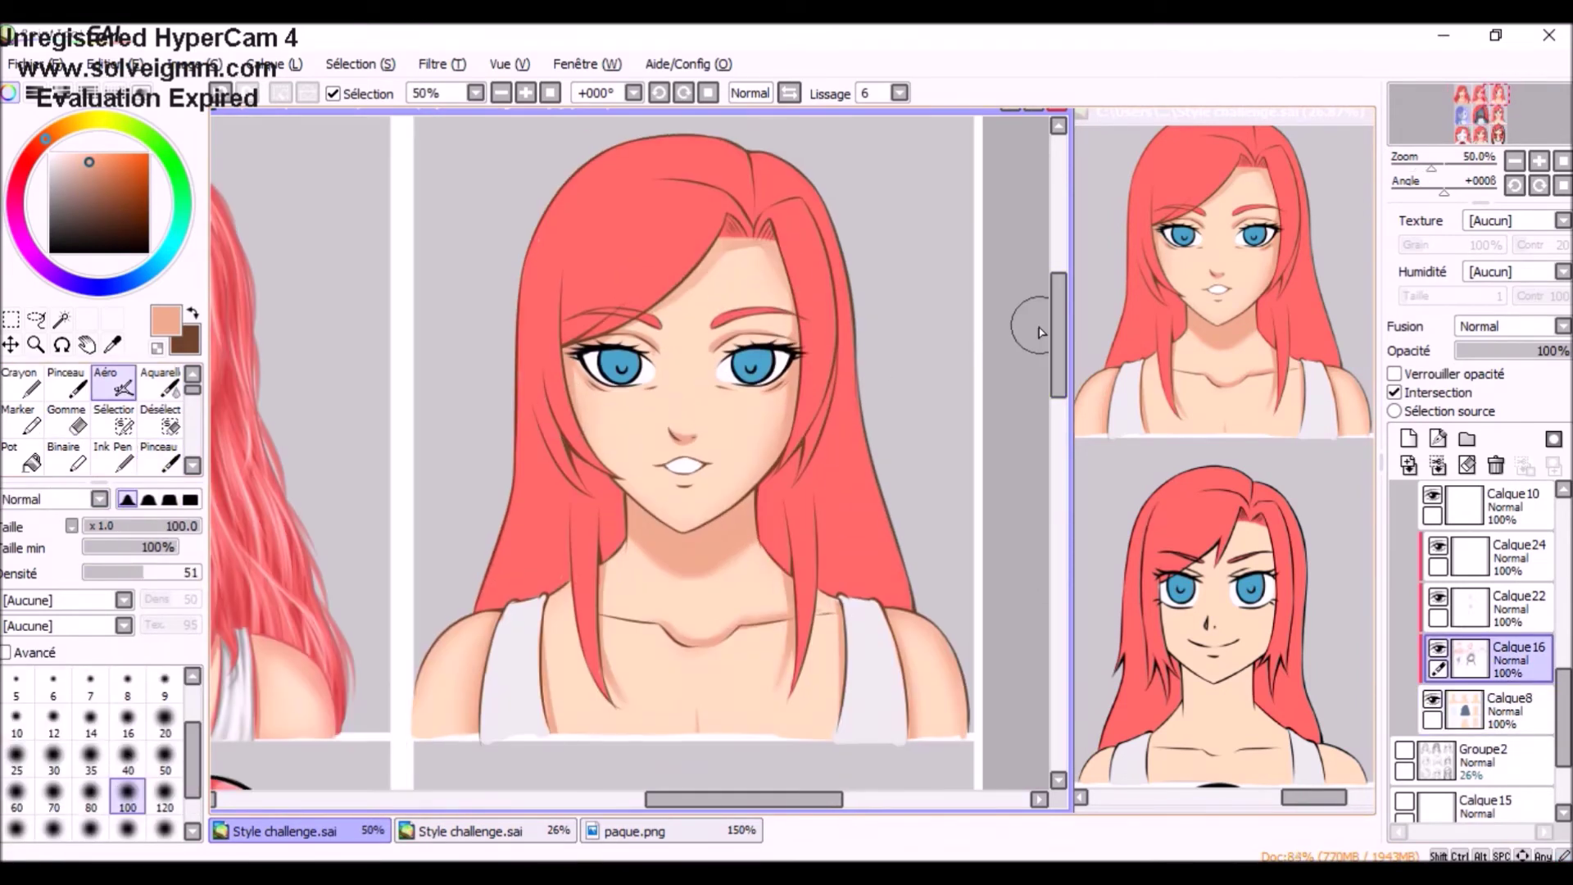
- Add a deeper salmon shadow under the chin on Calque22 with Pinceau size 40 and soften it with Aéro size 100
key("ctrl+u")
key("Escape")
left_click(692, 596, "alt")
left_click(1516, 606)
left_click(167, 467)
left_click(697, 531, "alt")
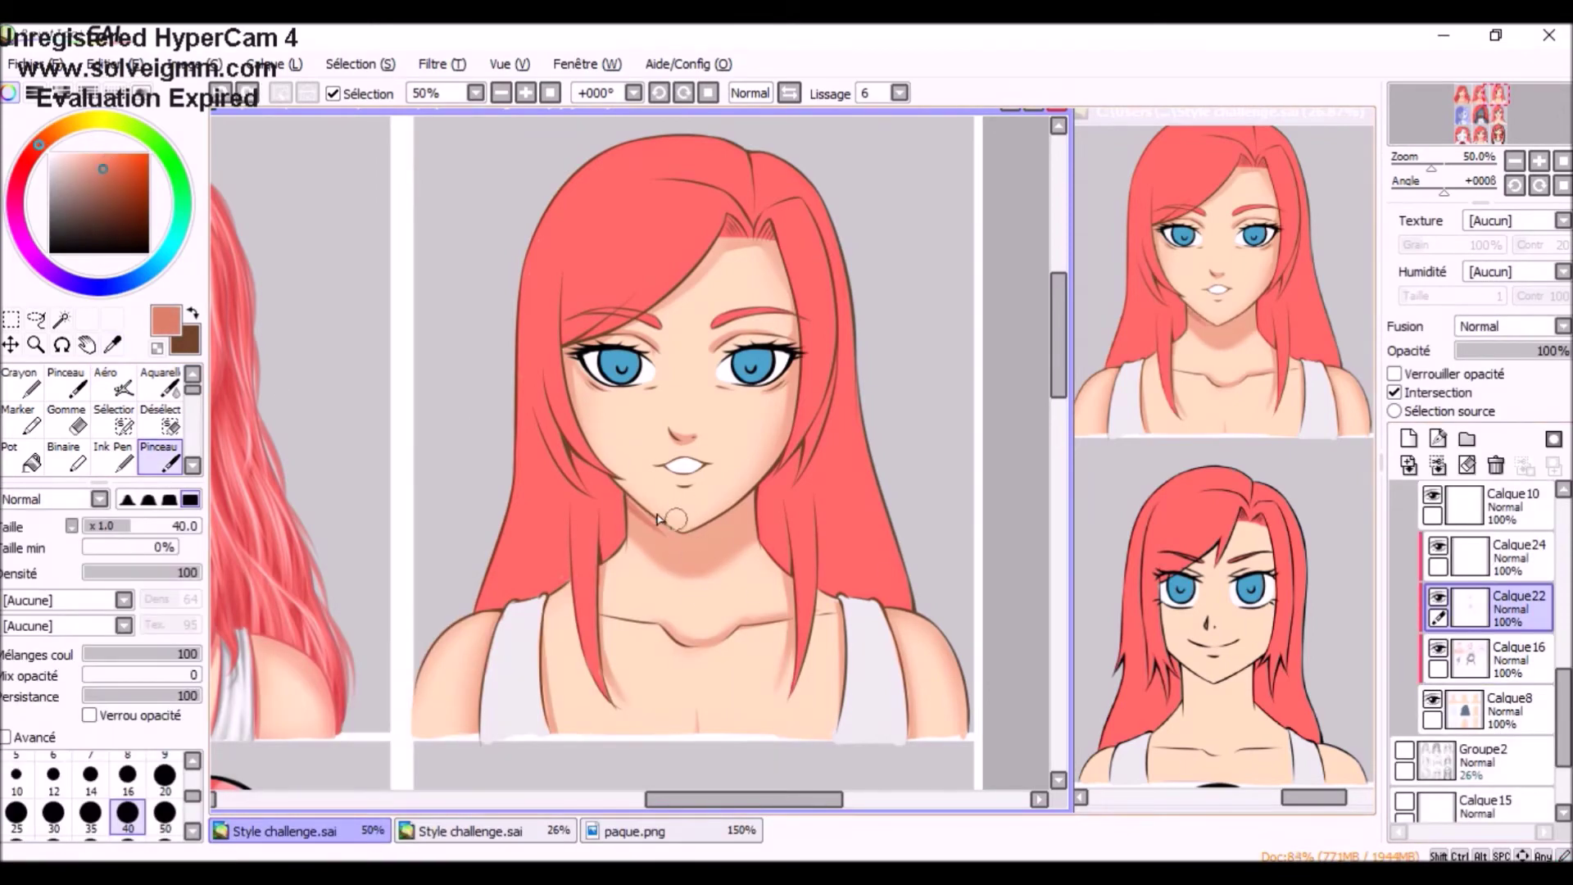
key("v")
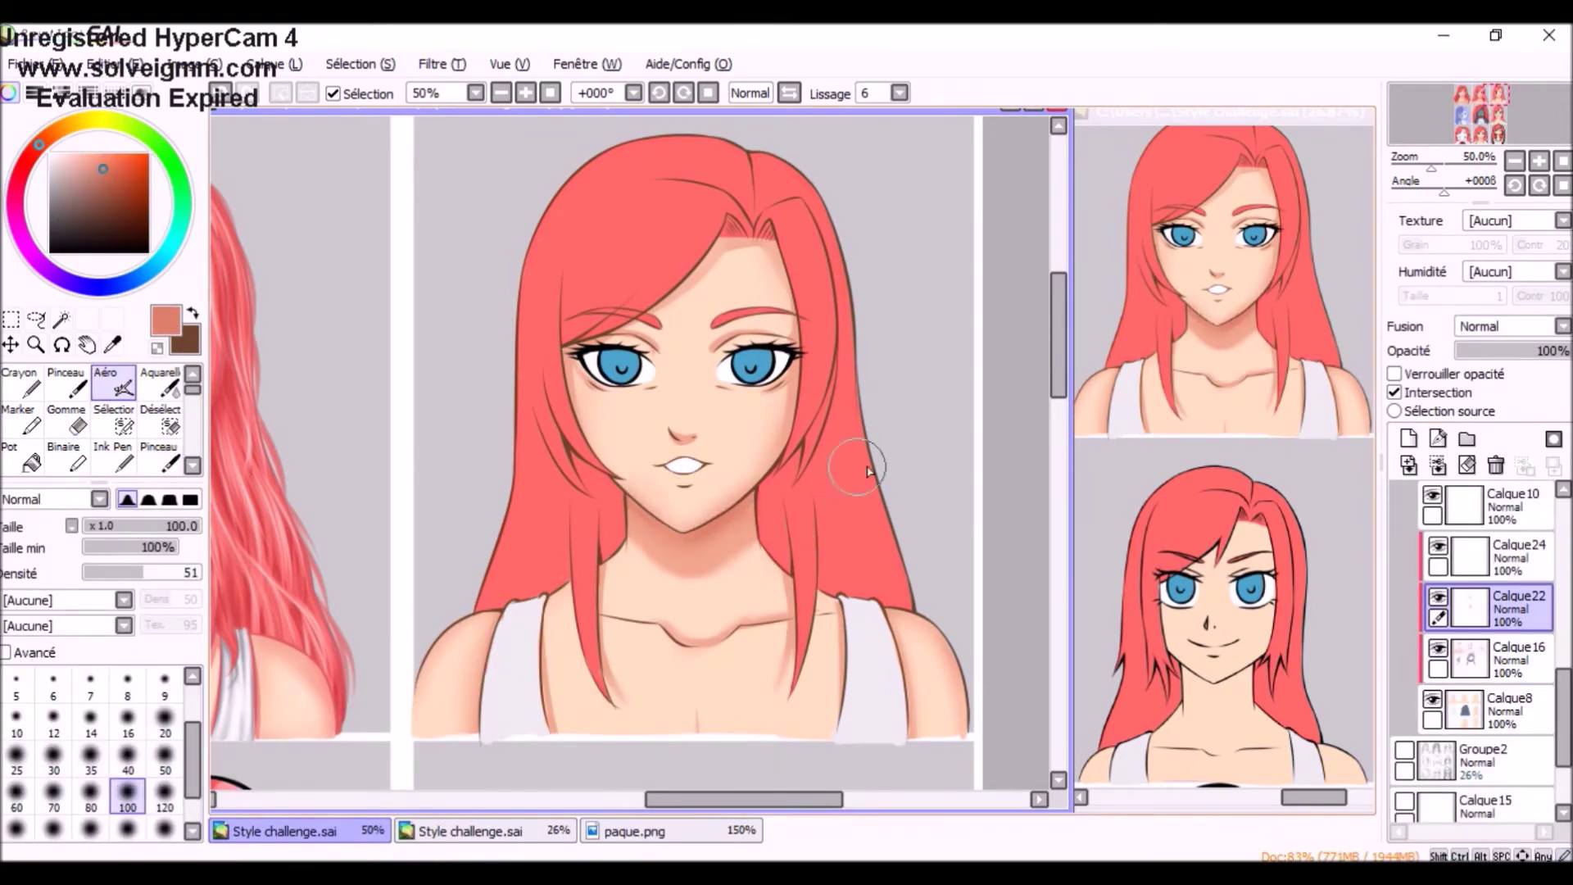
- Clean up the deeper face shading with Gomme size 50 and blend salmon shadows along the hairline with Aquarelle size 20
scroll(868, 471, "down", 4)
scroll(769, 484, "up", 5)
key("e")
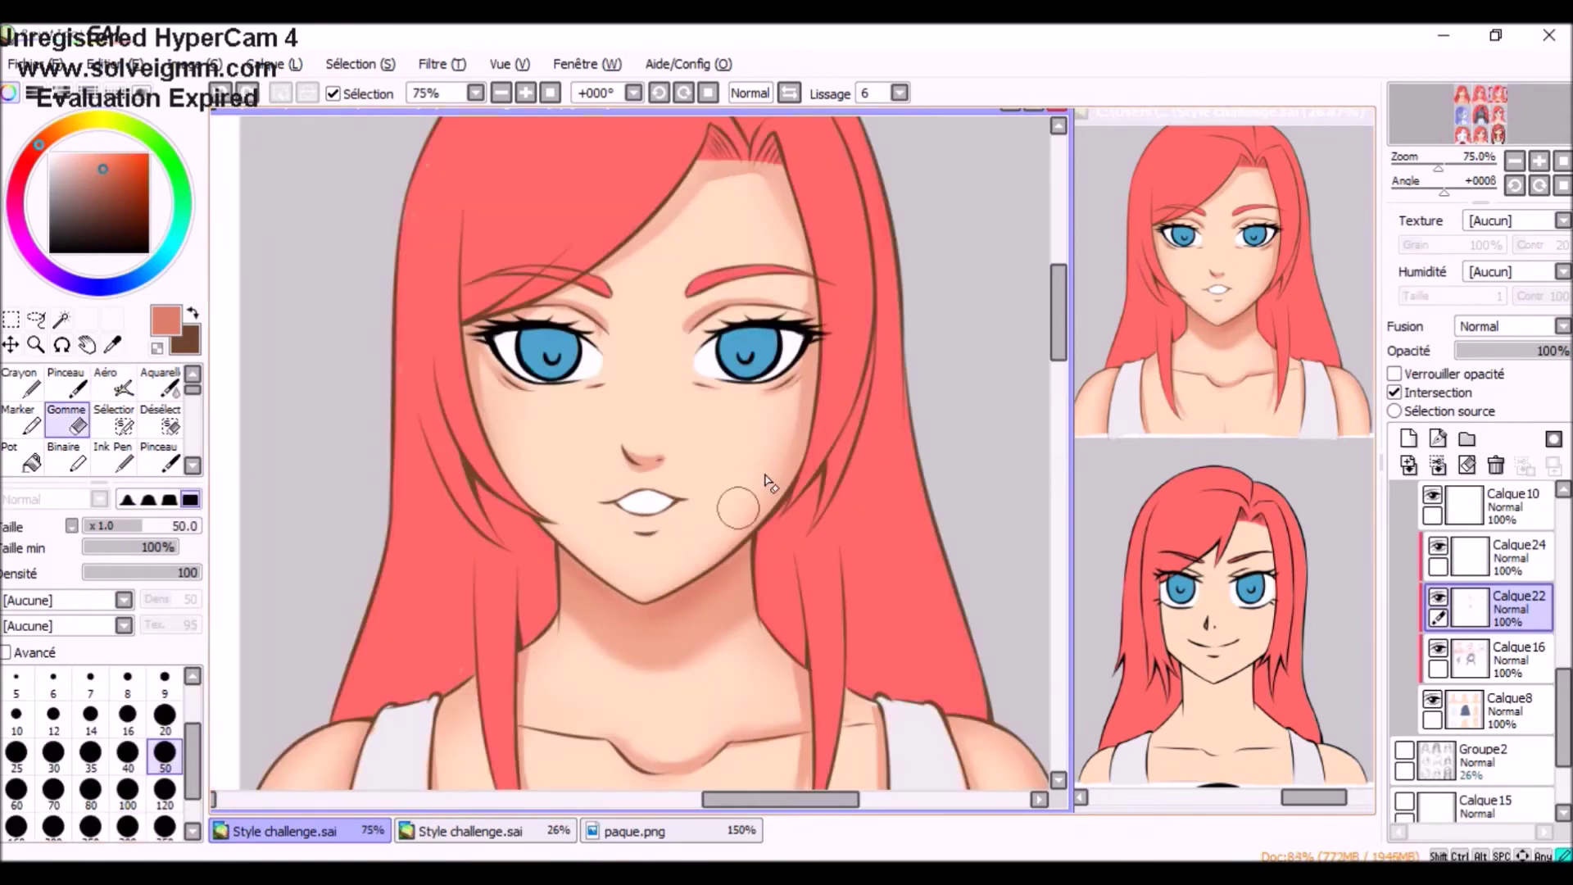
key("b")
scroll(737, 393, "up", 3)
key("c")
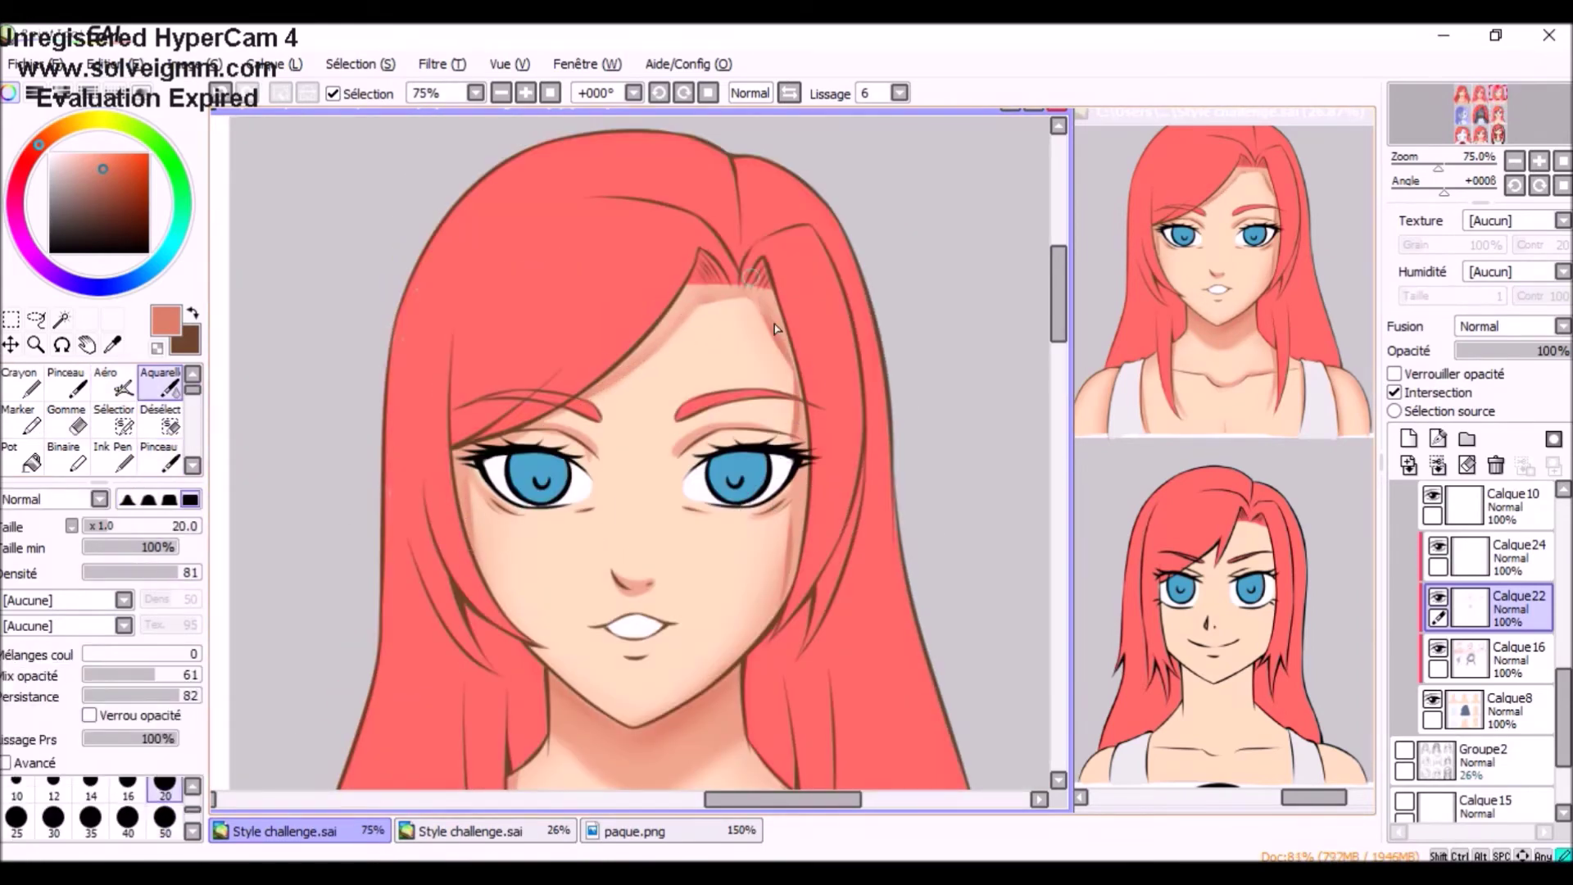
- Airbrush a red blush across both cheeks on Calque22 with Aéro size 120
scroll(775, 328, "down", 3)
left_click(115, 383)
left_click(139, 170)
scroll(655, 410, "up", 3)
left_click_drag(491, 451, 606, 475)
left_click_drag(680, 450, 778, 484)
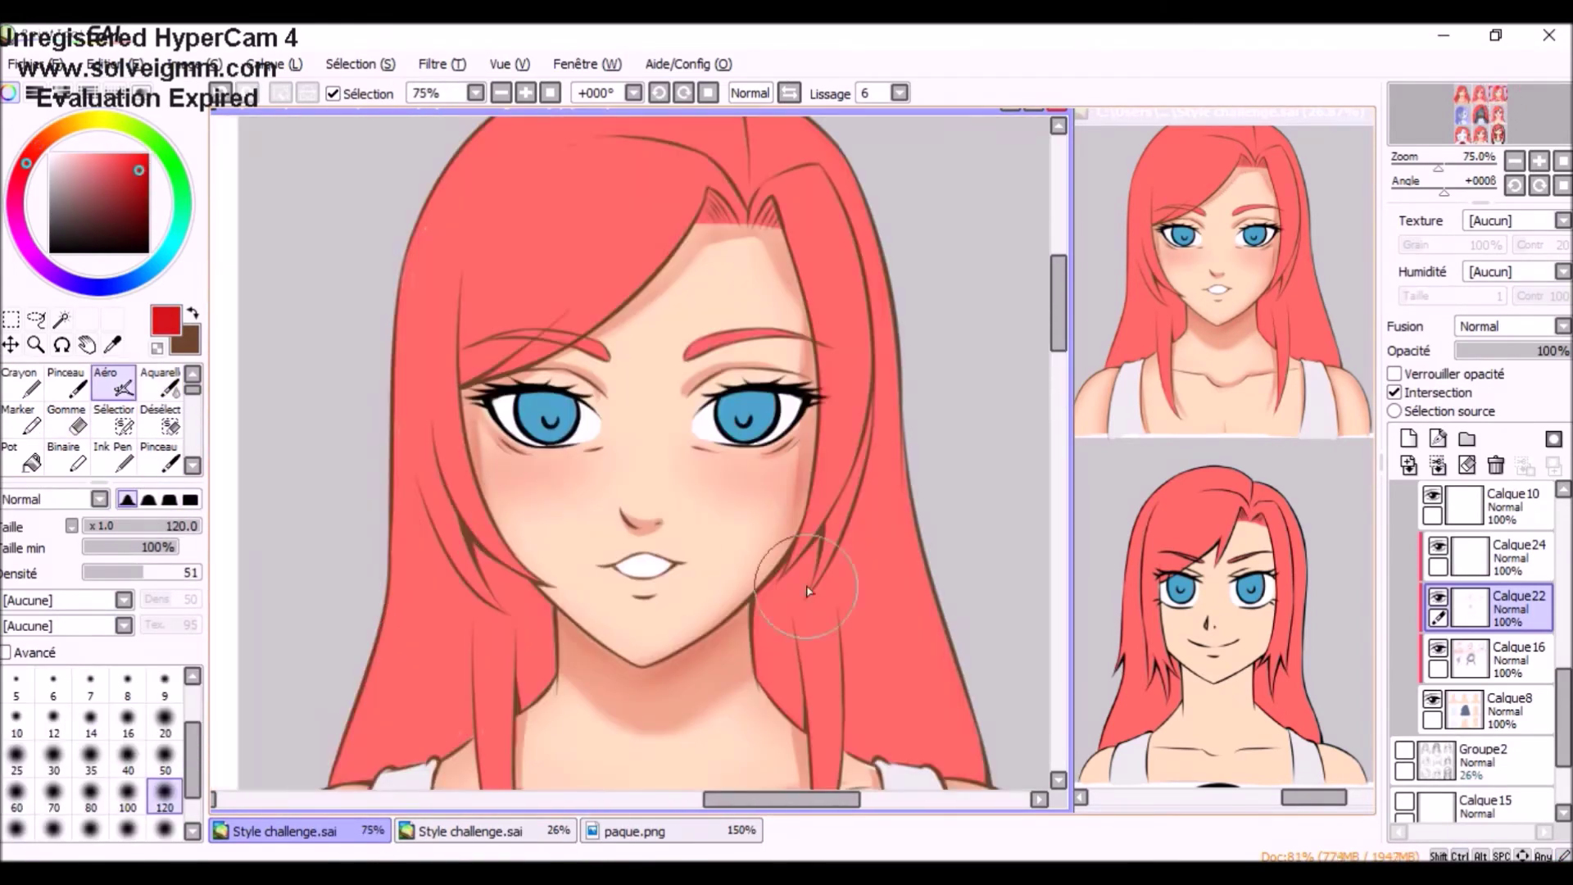
- Paint the lips coral red on Calque22 with Pinceau size 20 and blend their edges with Aquarelle
scroll(807, 590, "down", 3)
key("b")
scroll(639, 574, "up", 2)
scroll(688, 447, "up", 3)
left_click_drag(623, 447, 737, 462)
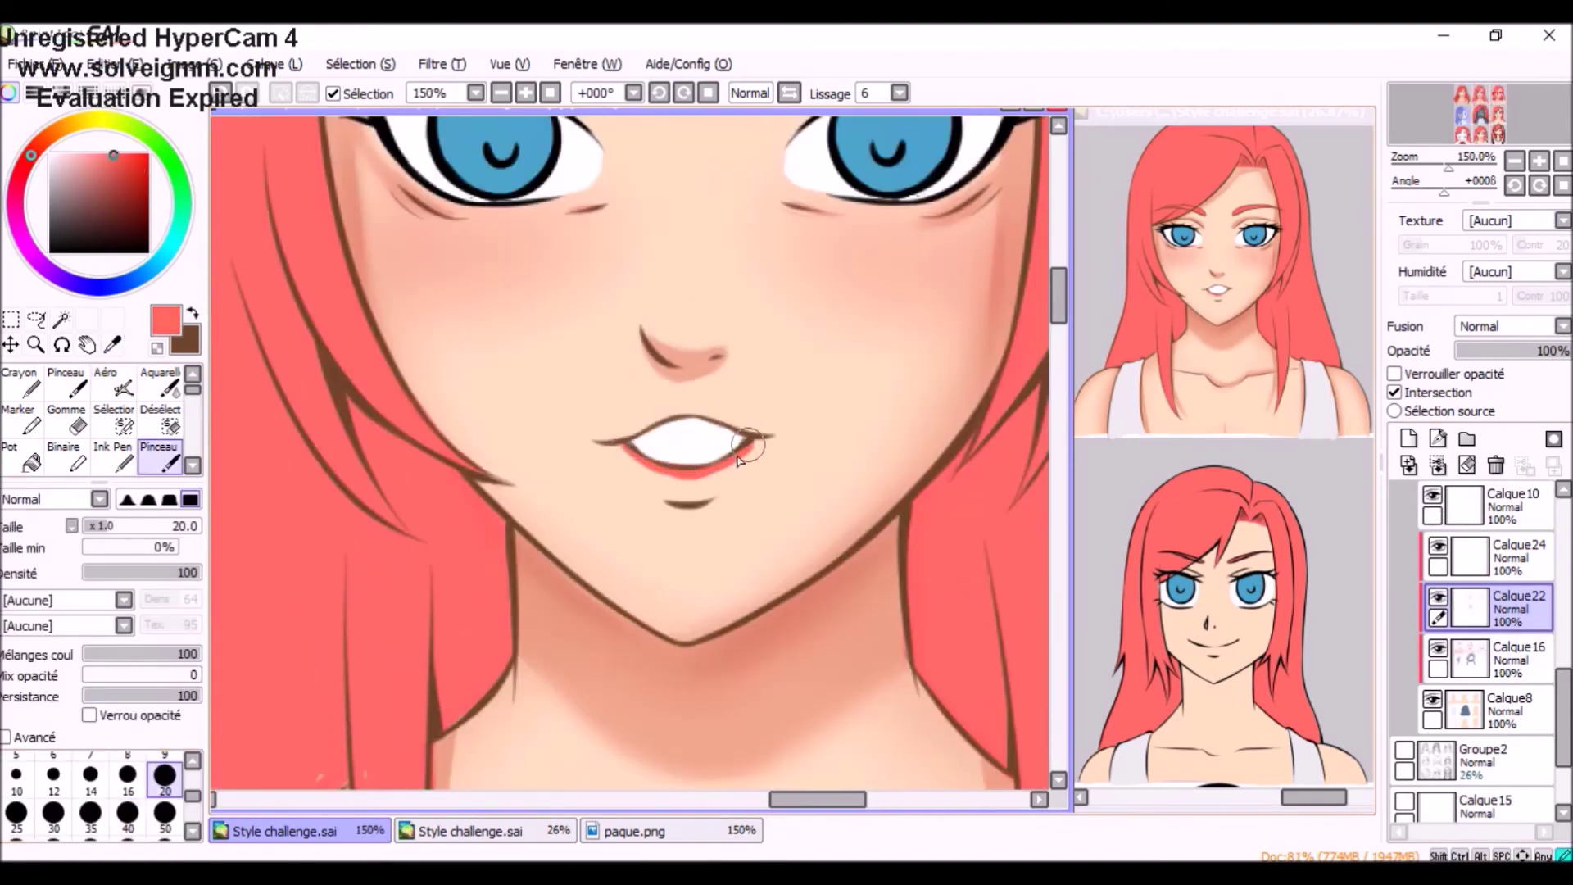
key("c")
left_click_drag(639, 458, 615, 438)
key("b")
left_click_drag(725, 459, 778, 463)
- Dot white highlights on the cheeks and lips on Calque24 with Pinceau size 20
scroll(615, 499, "down", 1)
left_click(615, 491, "alt")
scroll(615, 499, "down", 3)
scroll(676, 524, "up", 3)
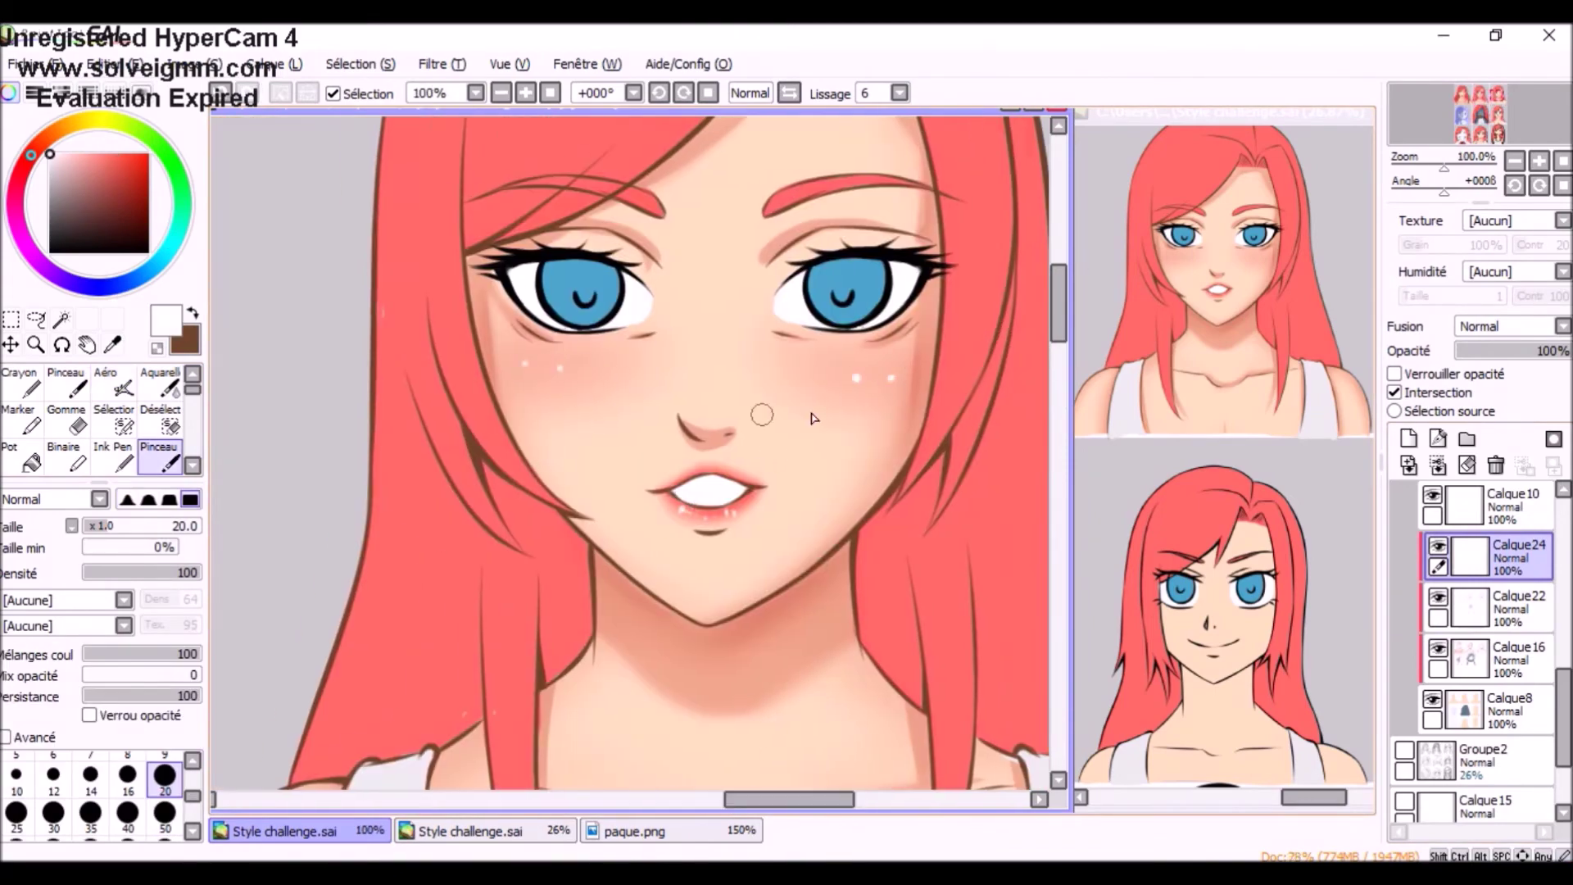
- Paint pale peach highlights along the shoulders and collarbones on Calque24 with Pinceau size 20
scroll(610, 405, "down", 5)
key("minus")
scroll(732, 586, "up", 4)
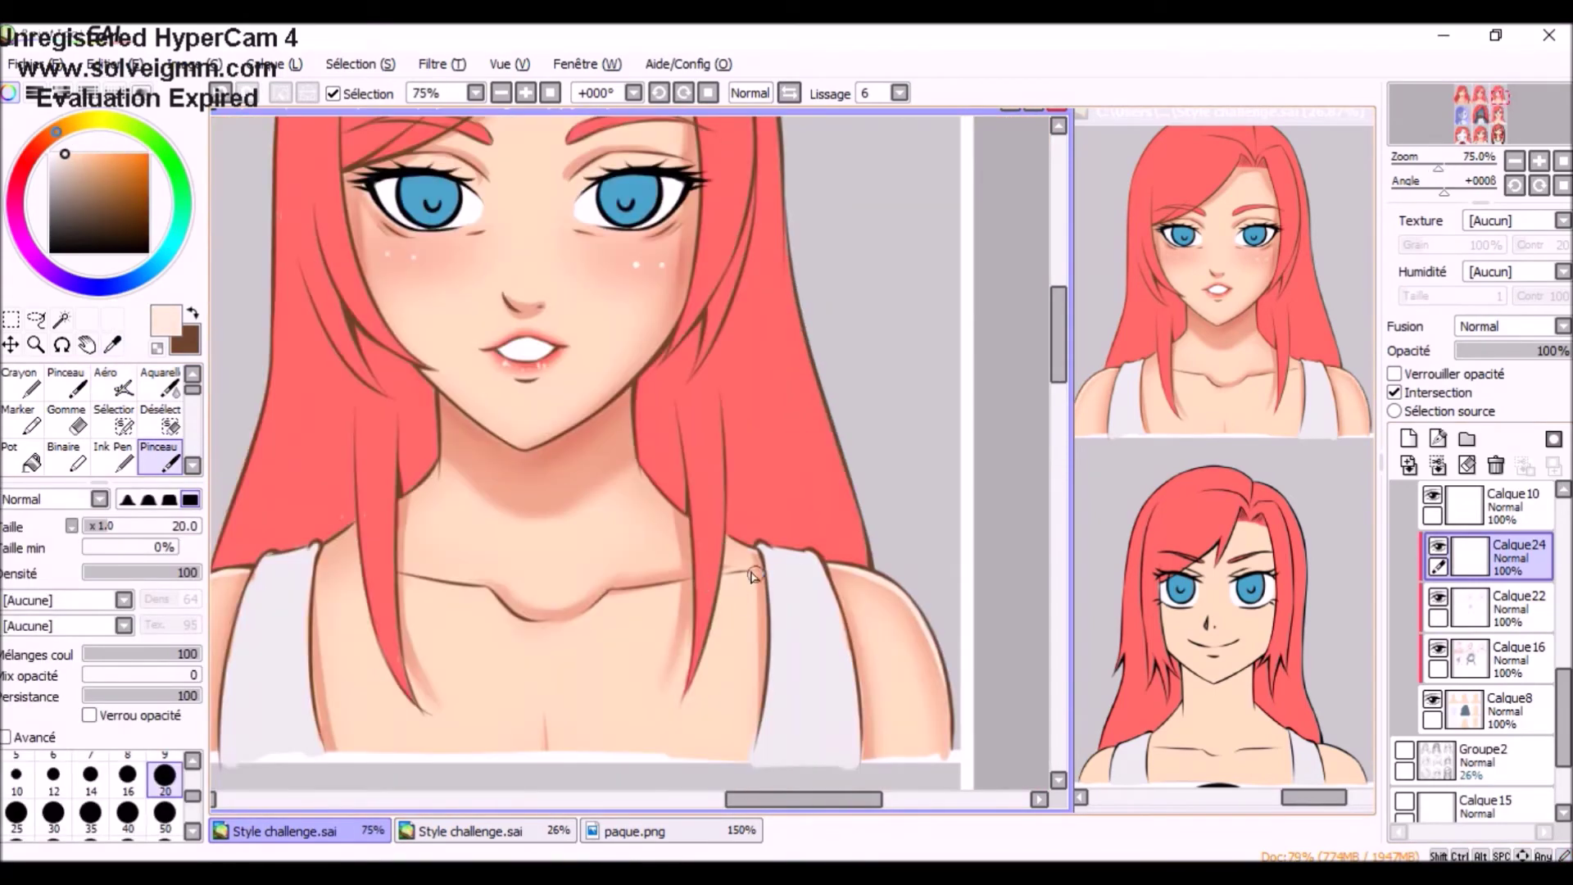
key("minus")
key("minus")
key("minus")
key("minus")
key("minus")
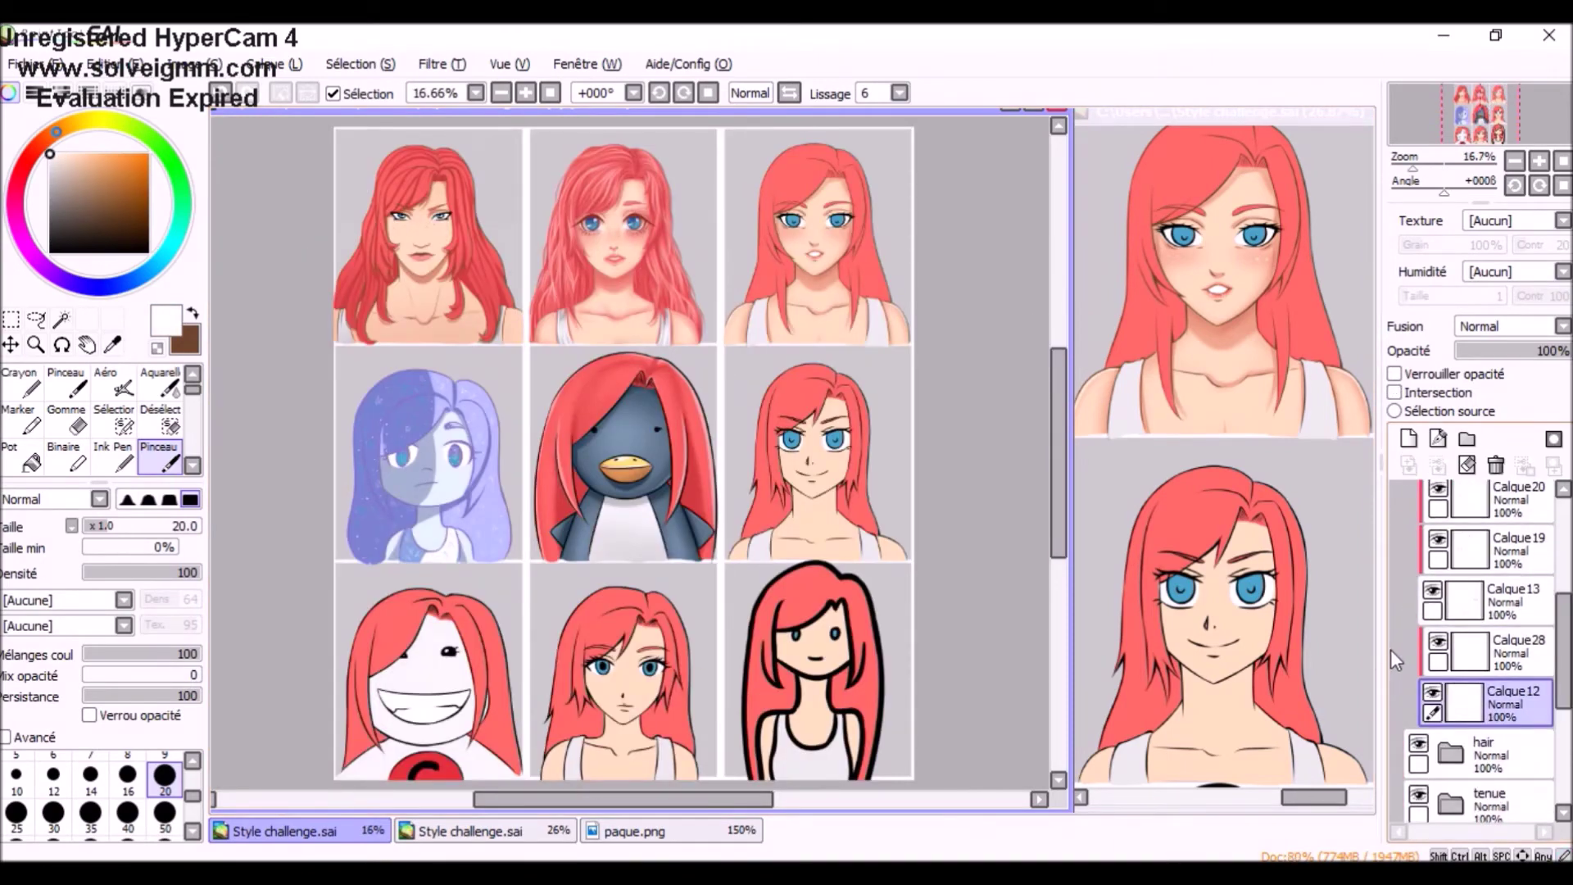
- Shade the eye whites light grey on Calque28 with Pinceau and Aquarelle size 20, and detail the blue irises with white highlights
left_click(1393, 651)
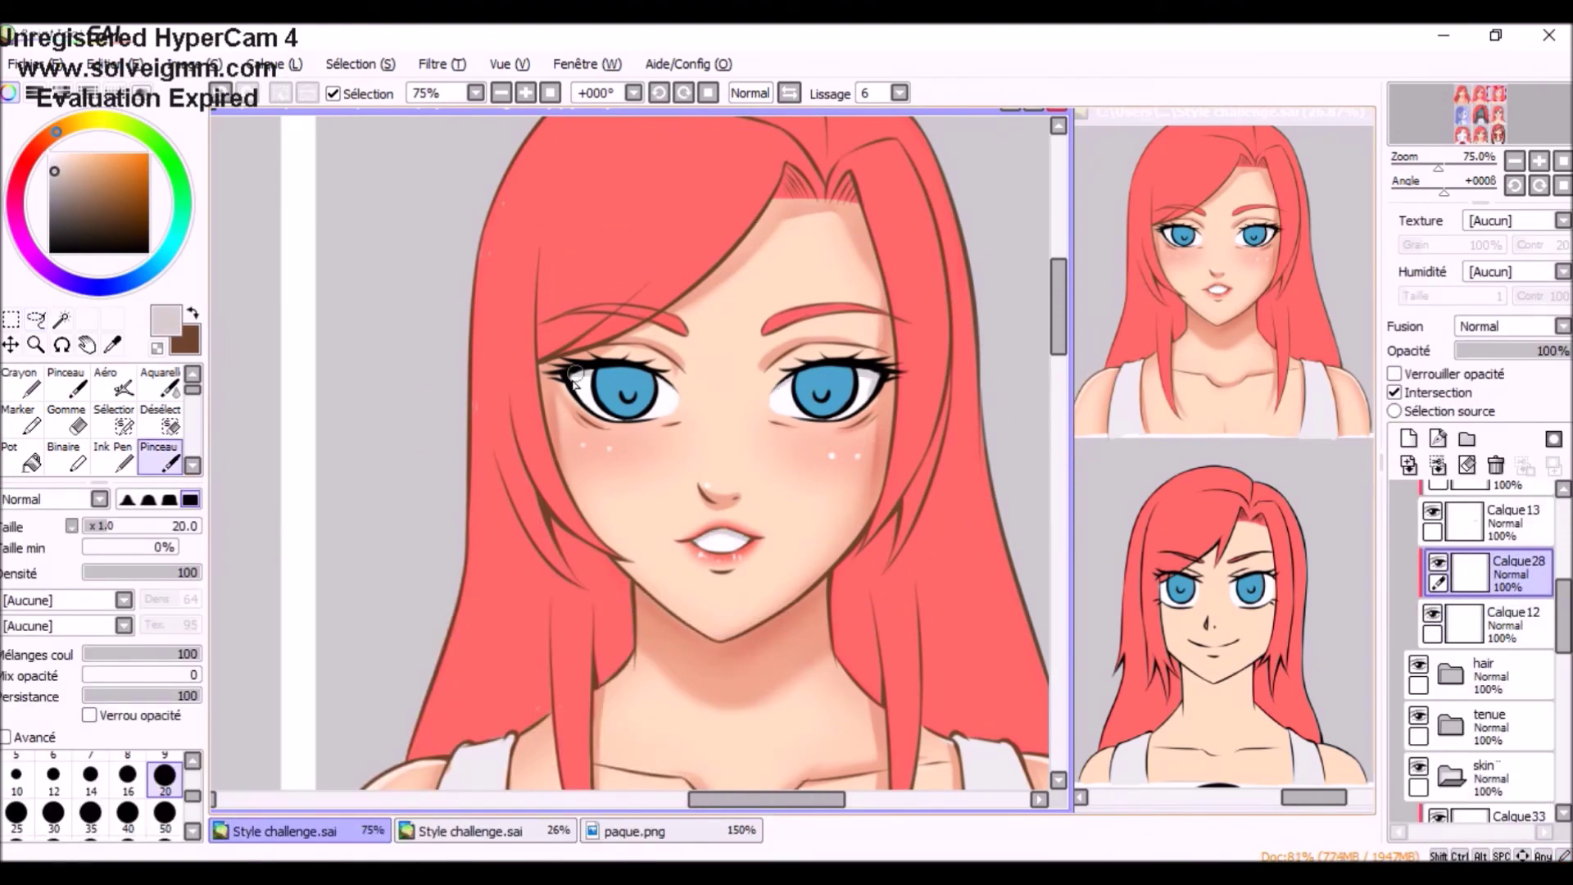
key("v")
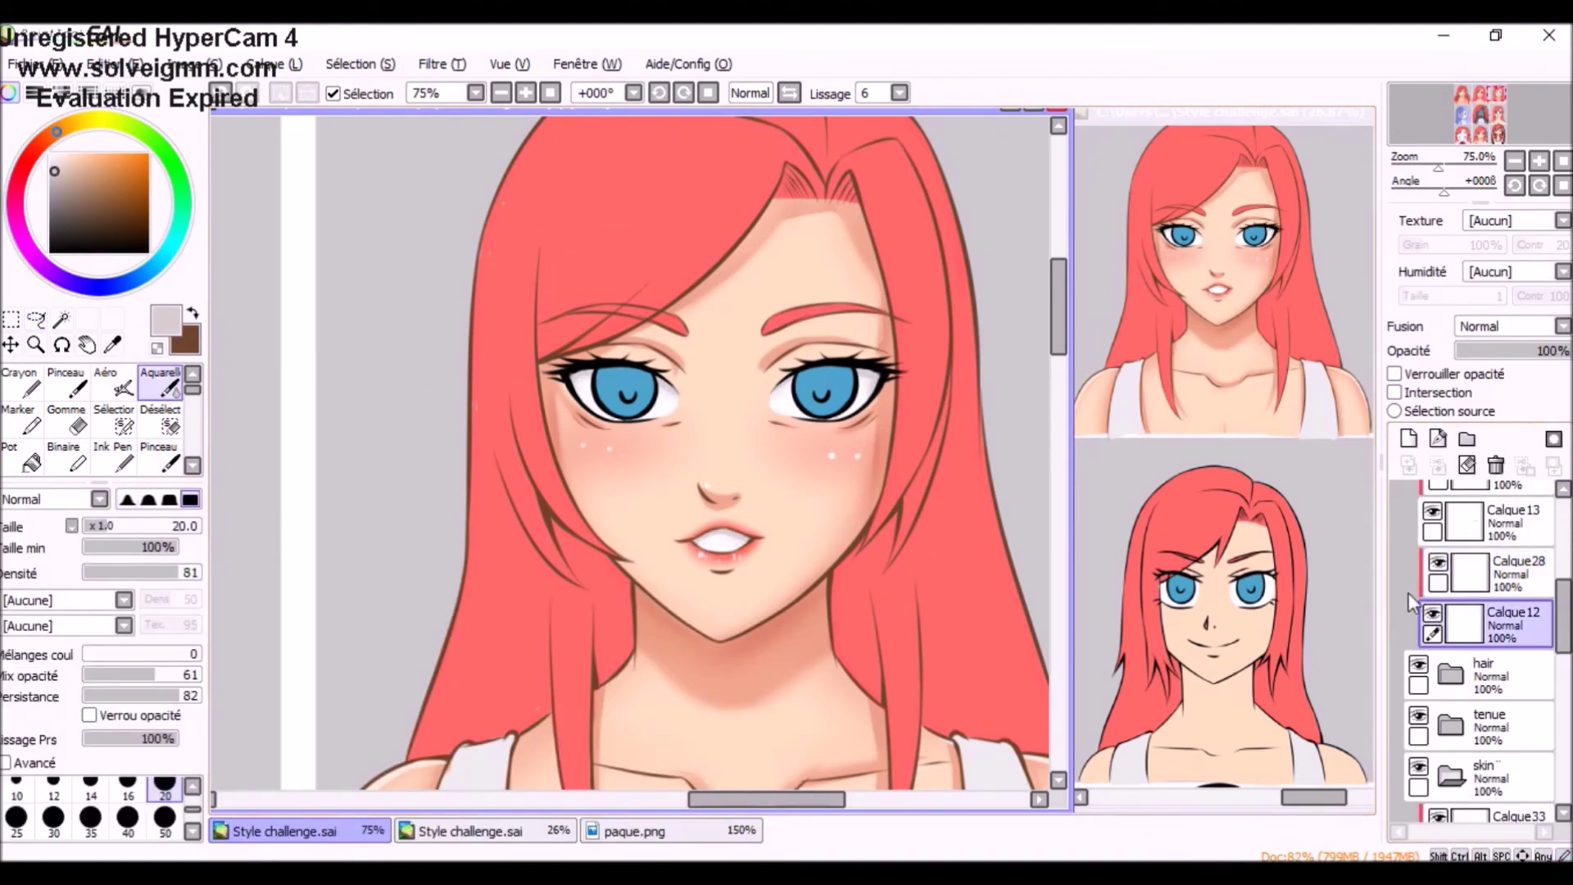
scroll(799, 385, "up", 2)
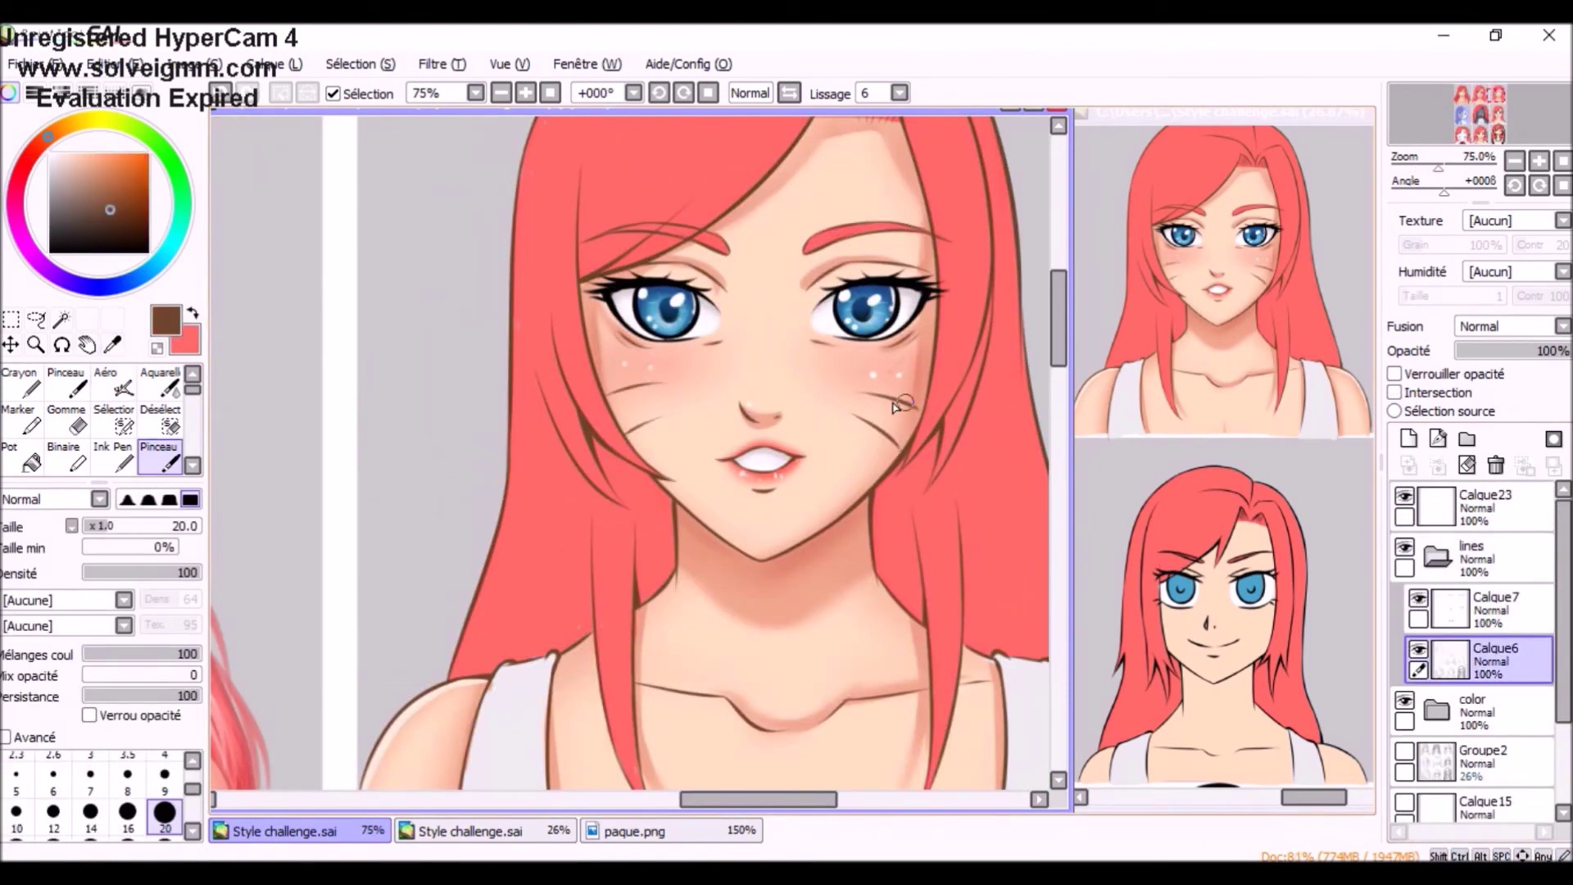
- Draw brown whisker marks on both cheeks on Calque6 with Pinceau size 20
scroll(901, 403, "down", 1)
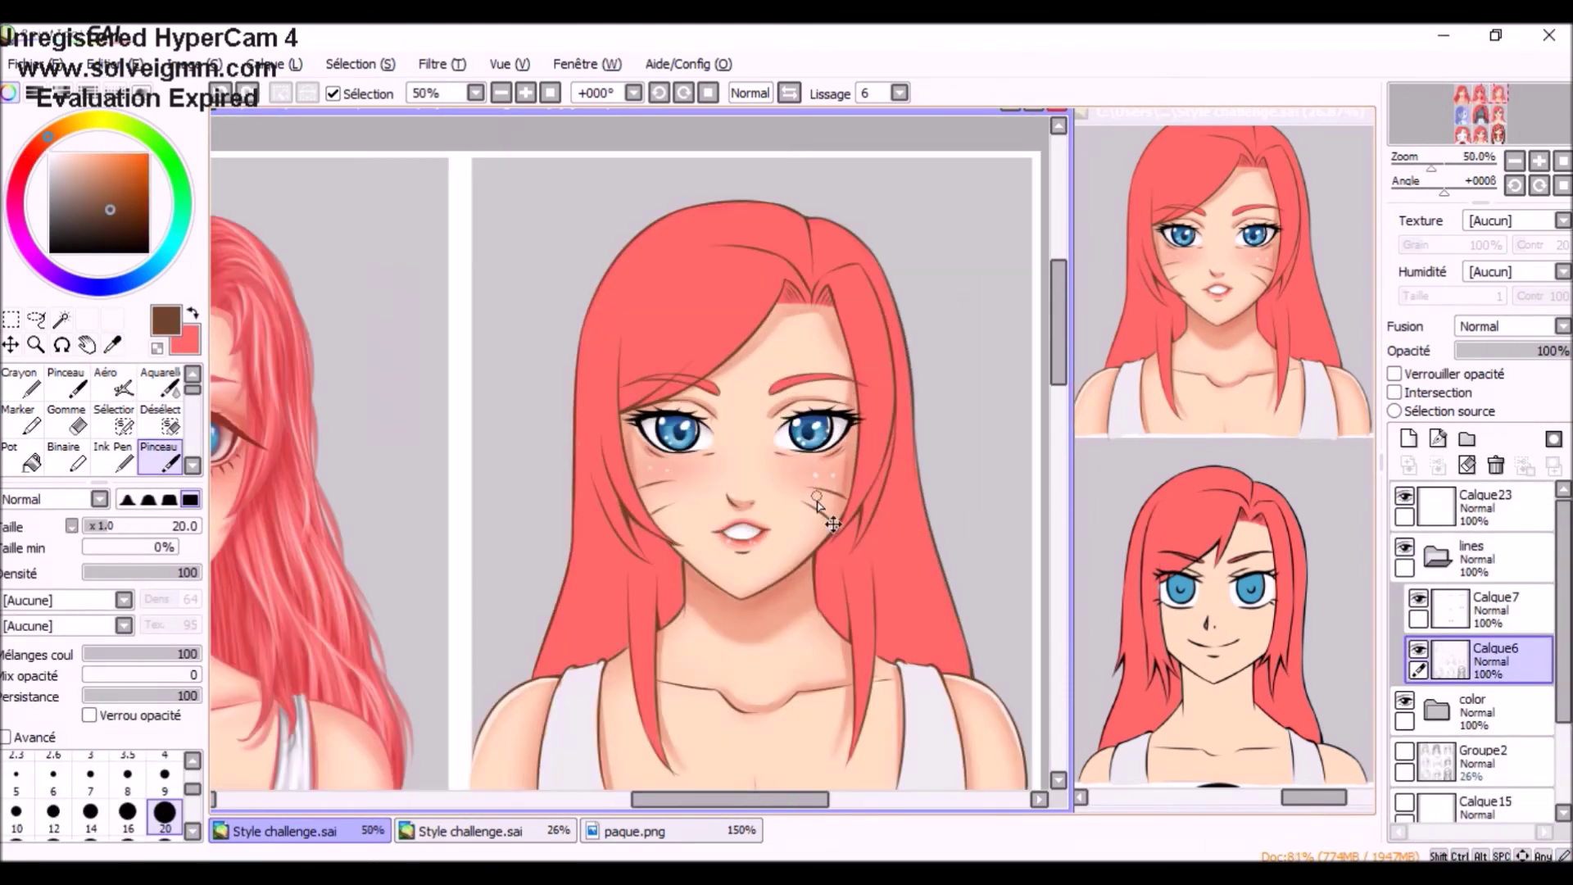
scroll(817, 503, "up", 1)
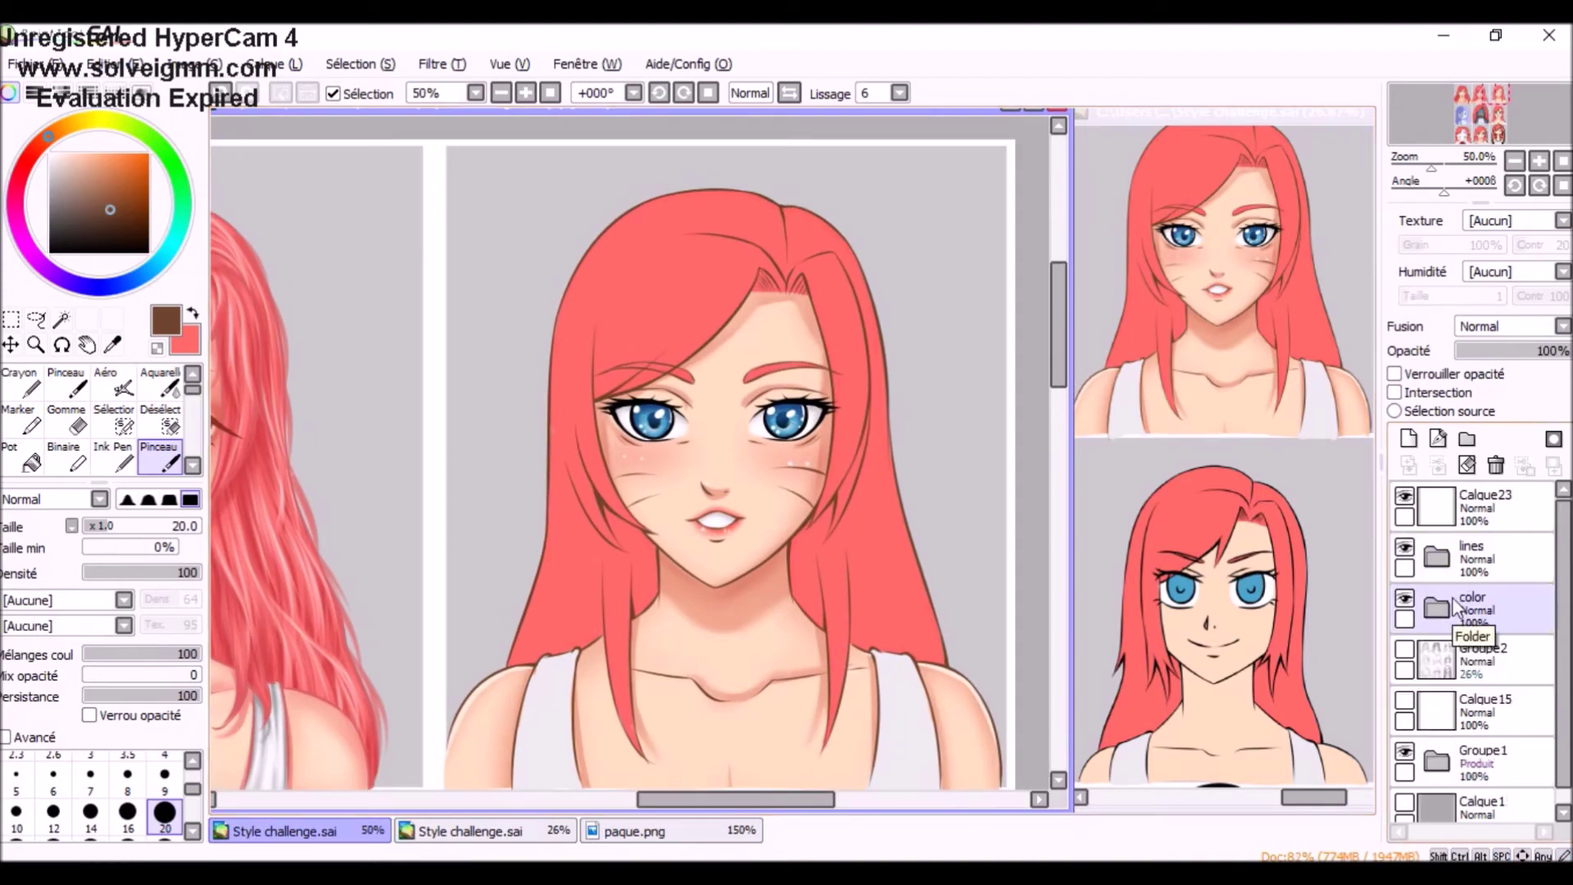
- Shade the hair behind the neck and beside the face dark red on Calque18 with Pinceau size 50
left_click(1444, 678)
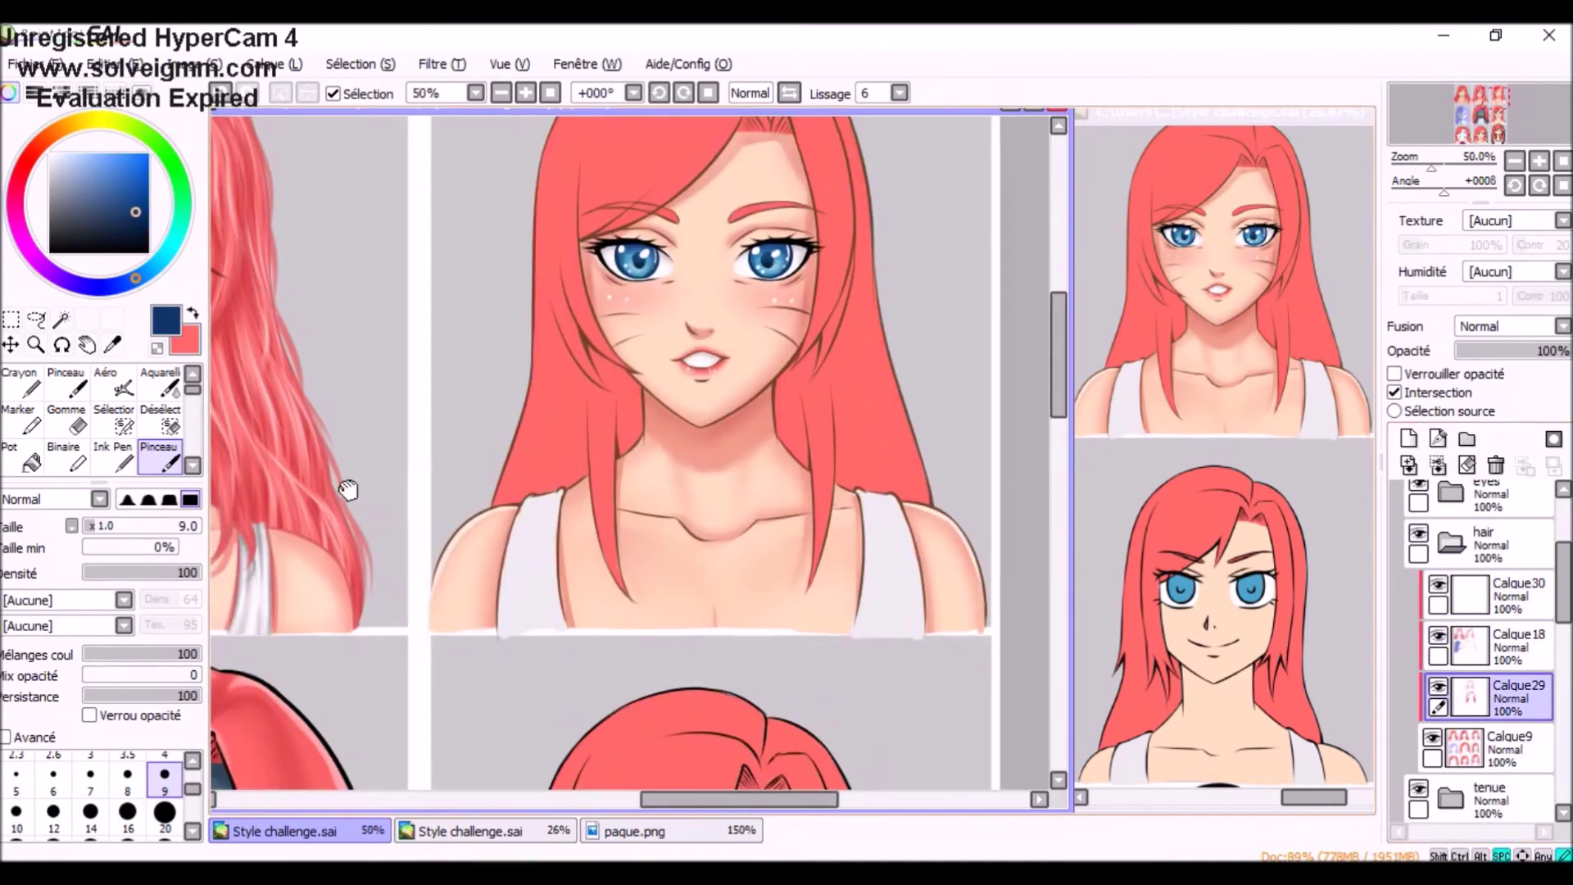
scroll(777, 641, "down", 1)
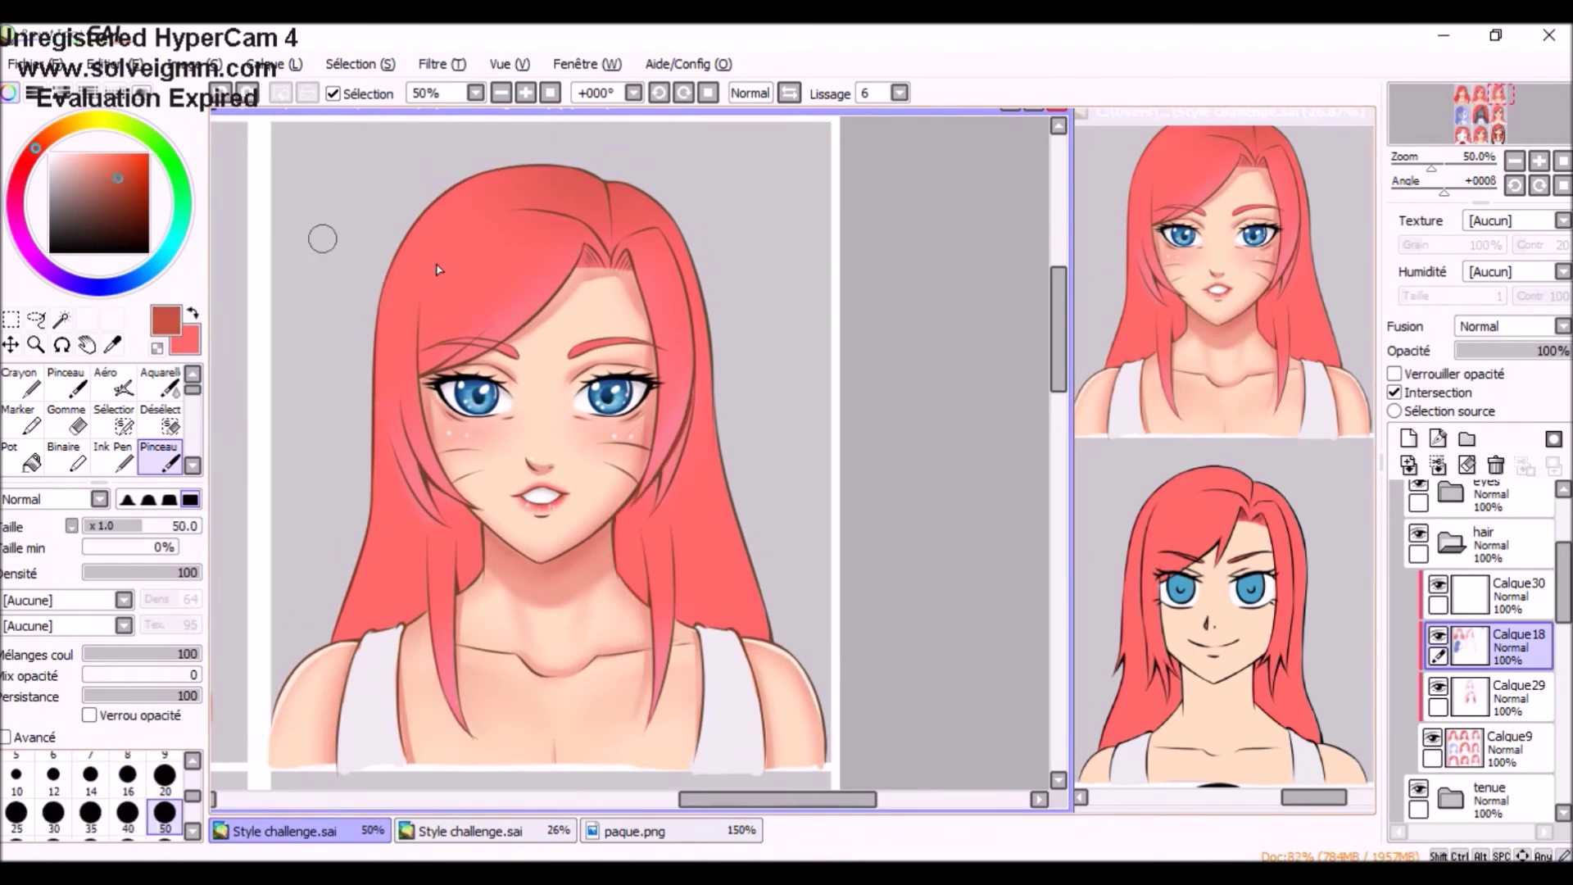
key("ctrl+z")
left_click_drag(473, 584, 437, 502)
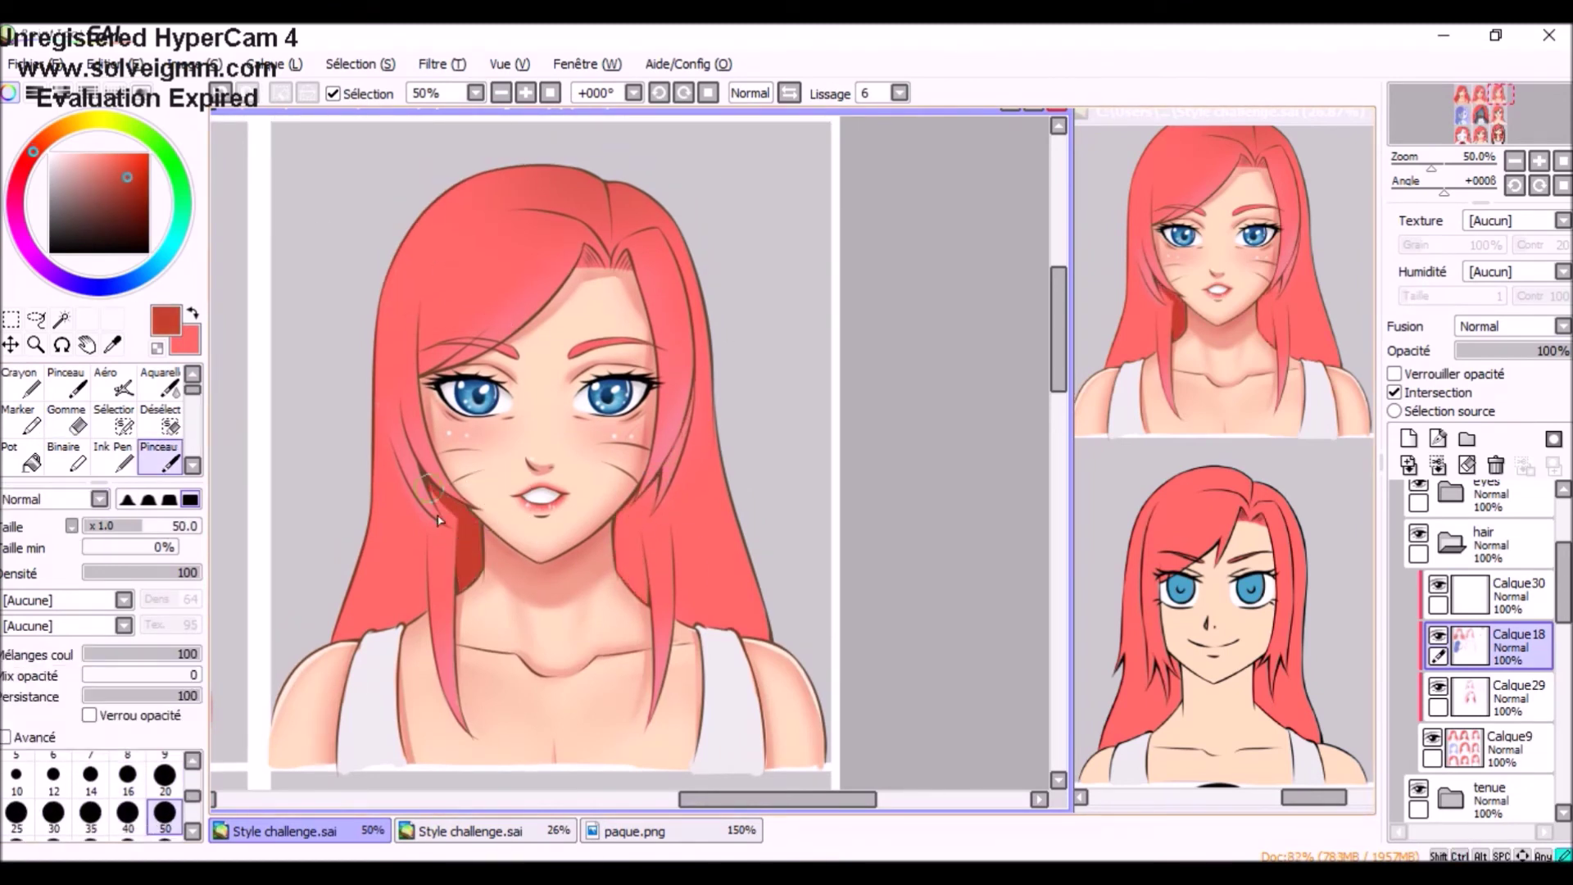
left_click_drag(680, 458, 673, 500)
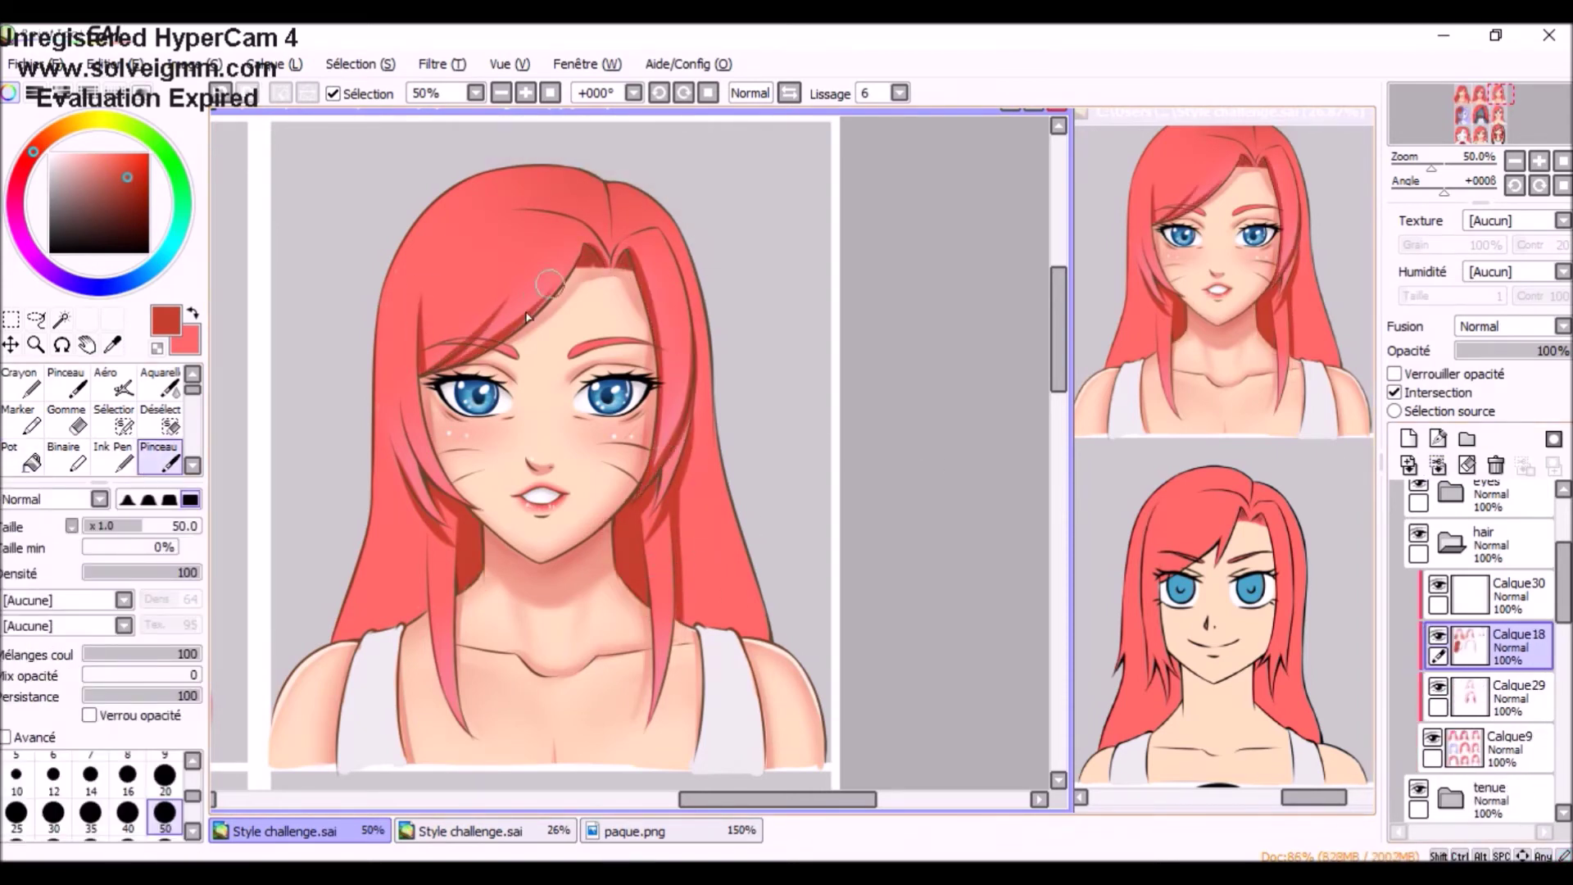
- Paint dark red strands over the fringe, crown and side lengths on Calque18 with Pinceau size 50, softening them with Aquarelle size 40
left_click_drag(576, 250, 492, 250)
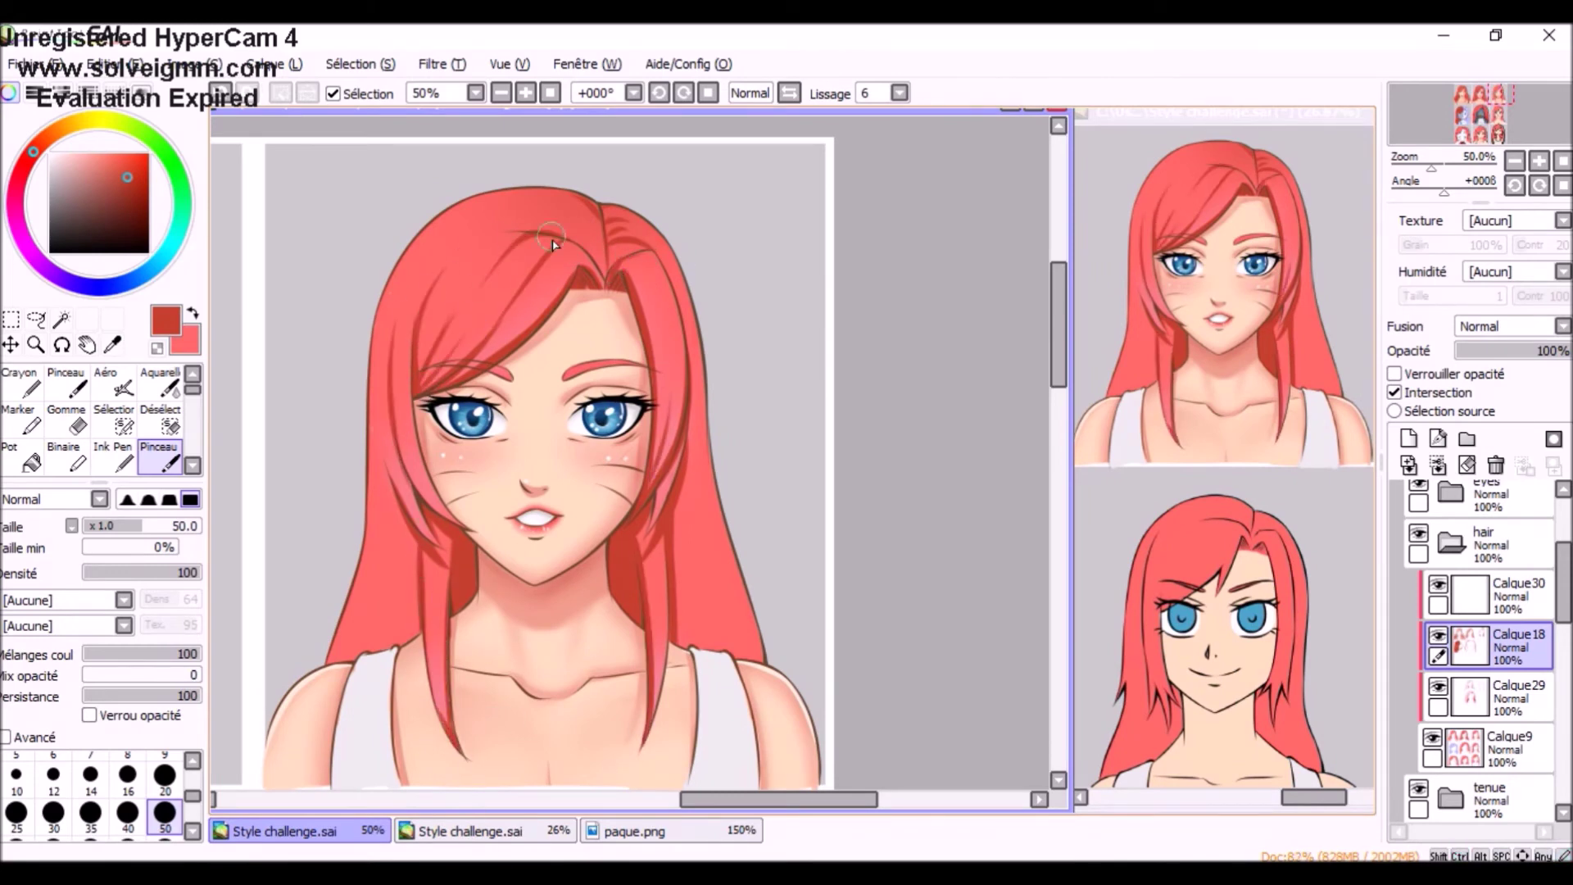
left_click_drag(437, 287, 502, 389)
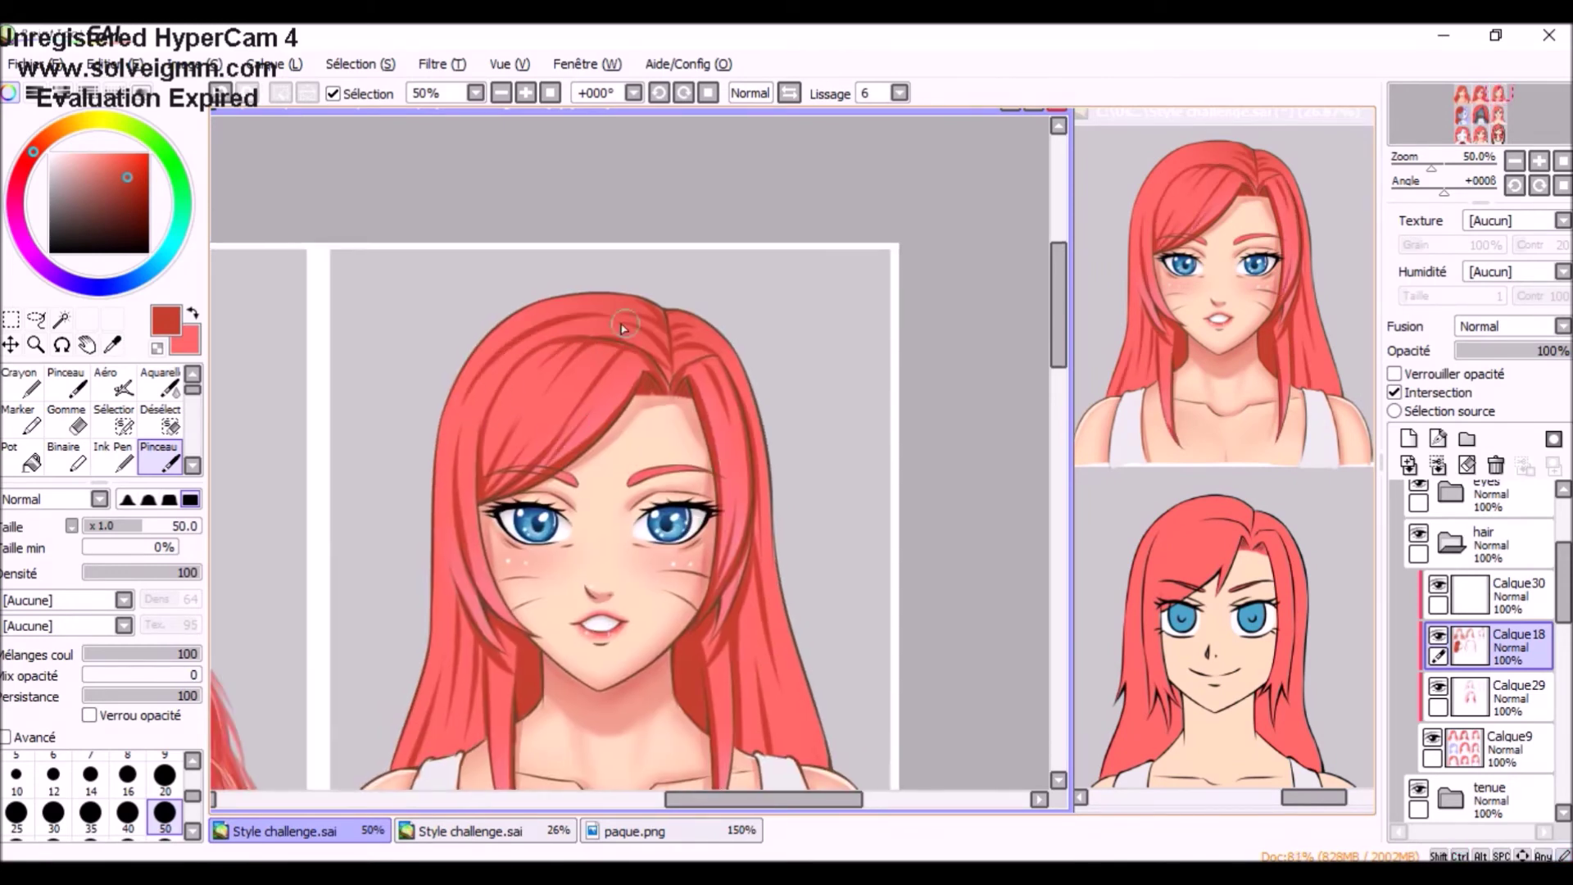
left_click_drag(748, 482, 699, 322)
key("c")
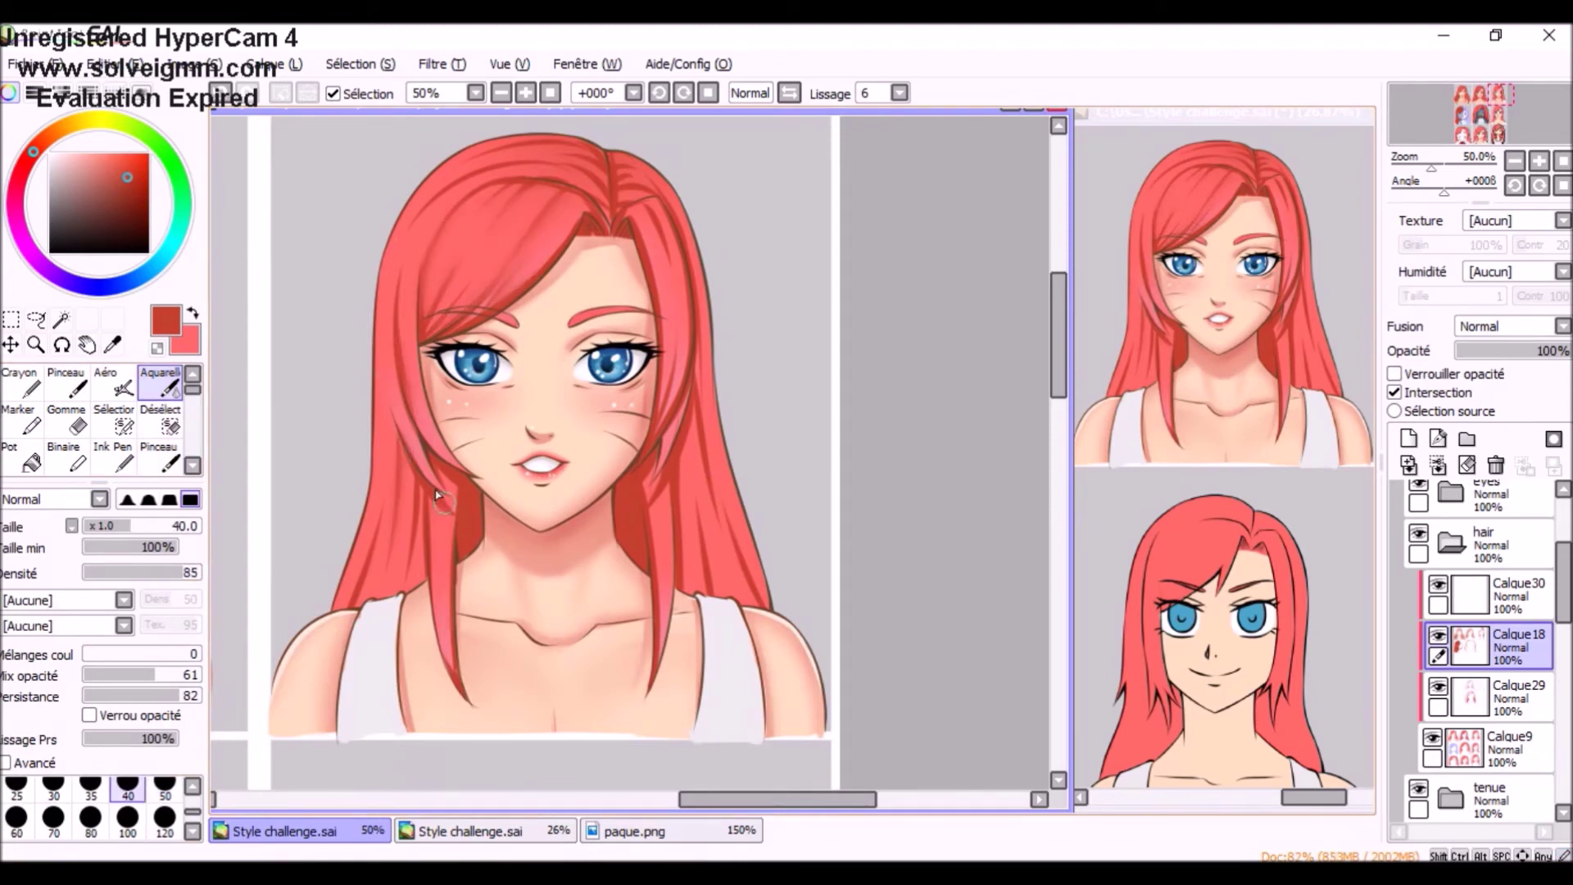
key("b")
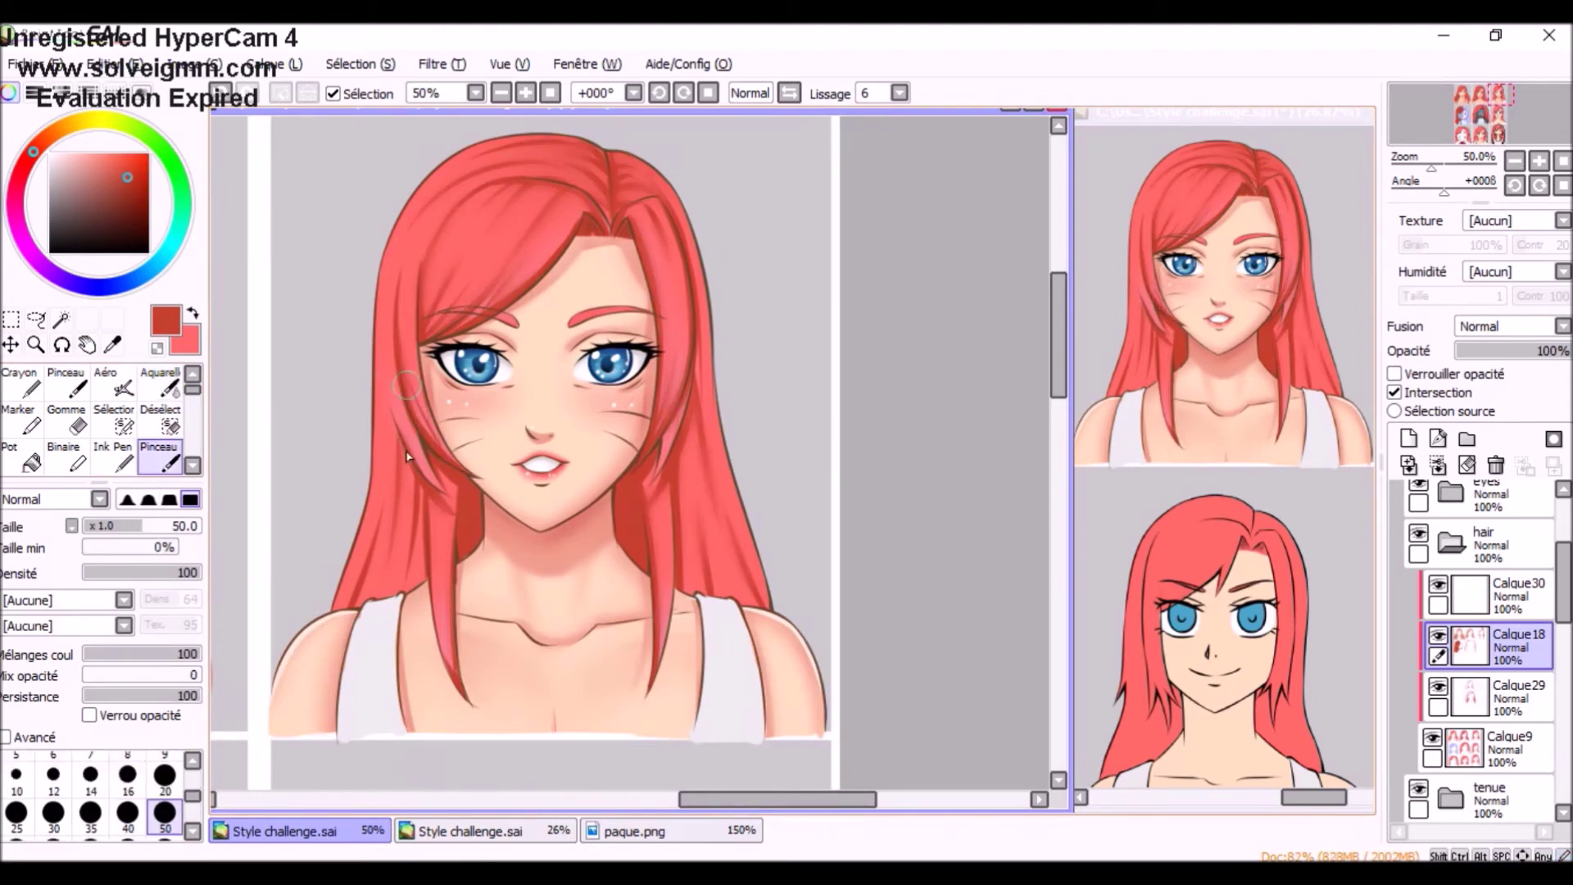
left_click_drag(407, 456, 421, 467)
key("v")
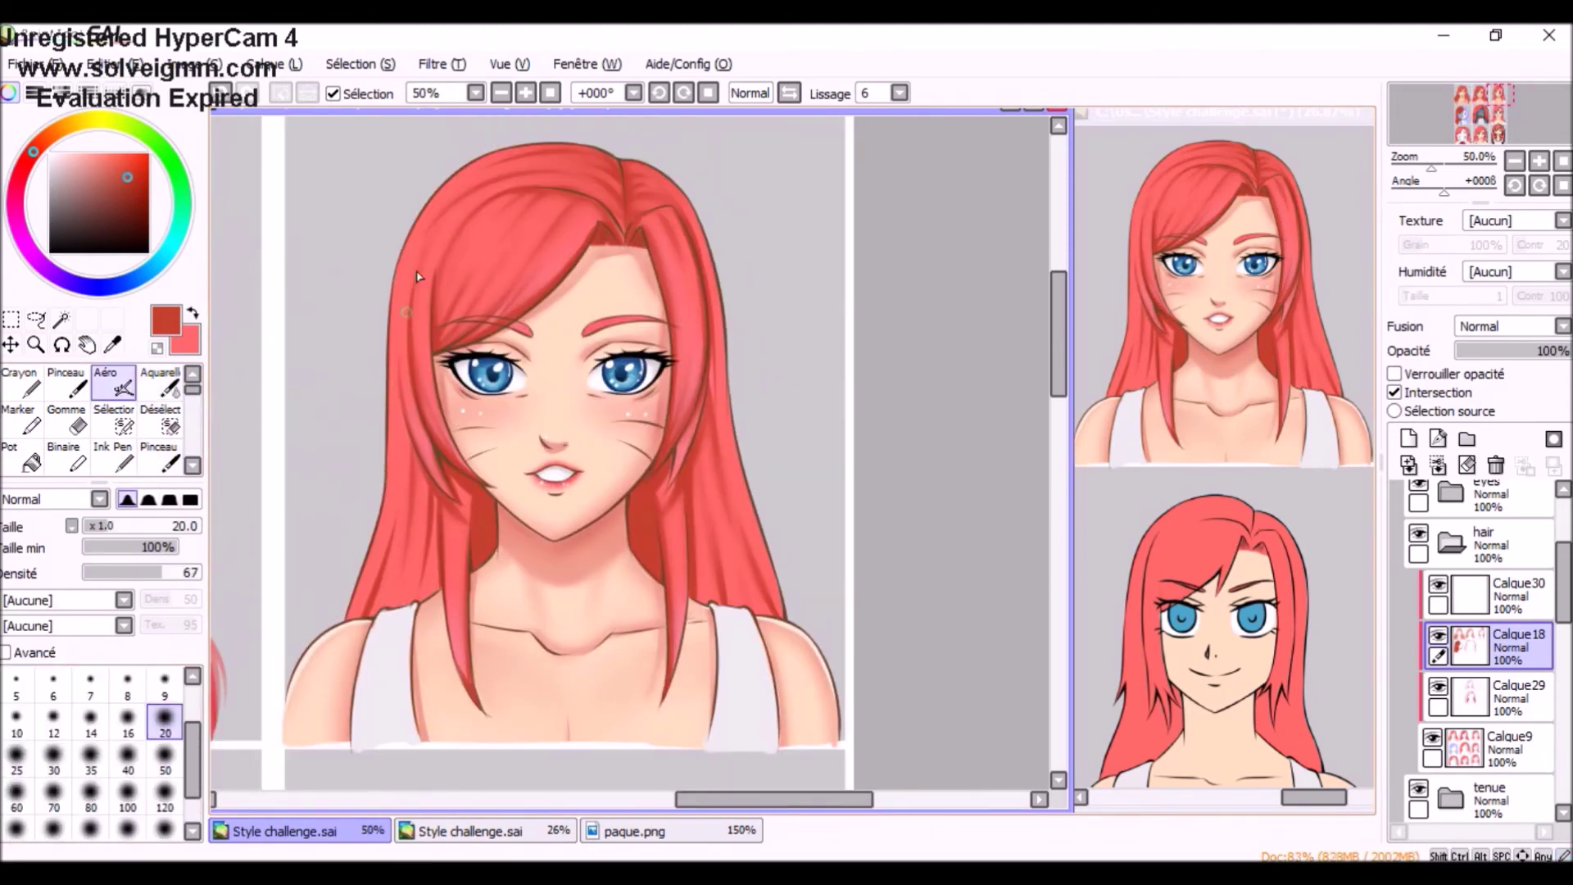
- Paint pale pink shine streaks through the fringe, crown and side lengths on Calque30 with Pinceau size 50
scroll(418, 277, "up", 1)
scroll(410, 393, "down", 2)
key("b")
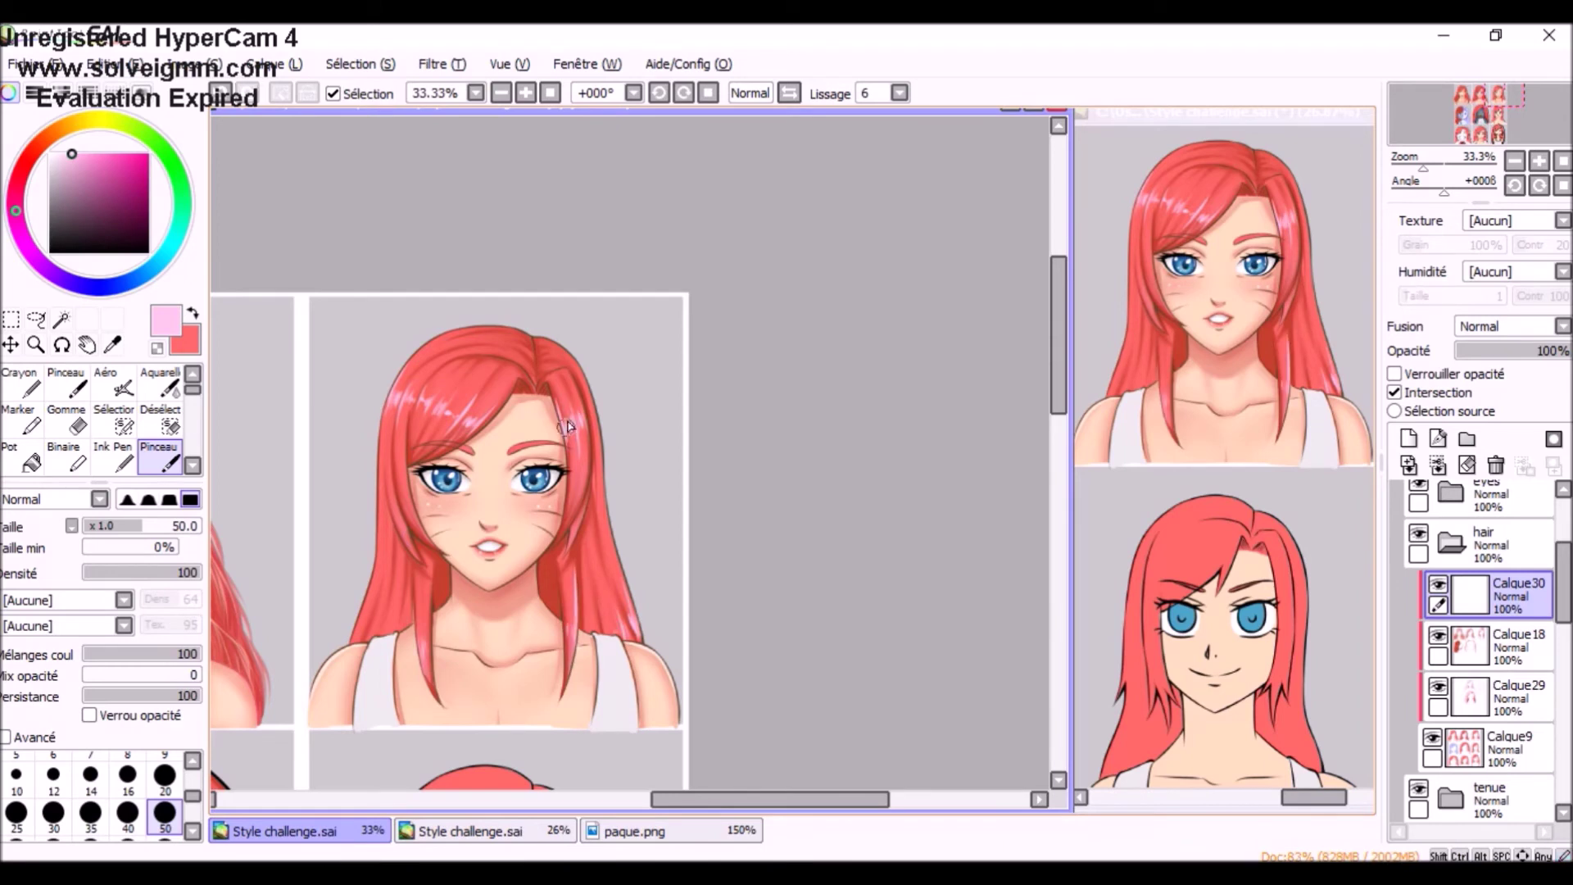
scroll(568, 426, "up", 1)
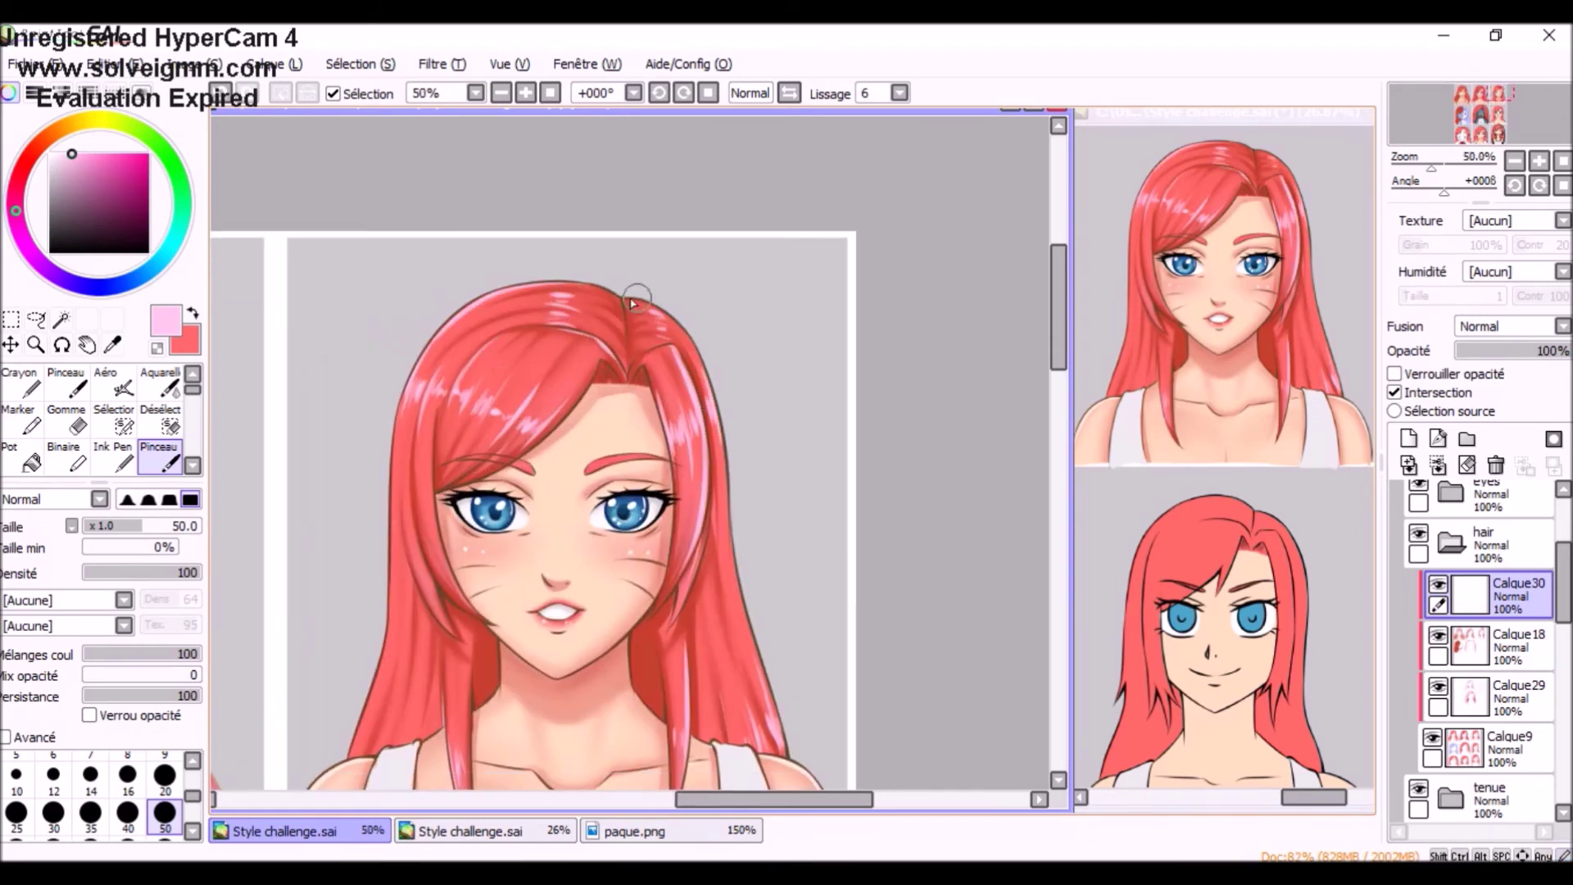
scroll(631, 303, "down", 2)
scroll(401, 615, "up", 1)
scroll(402, 614, "down", 2)
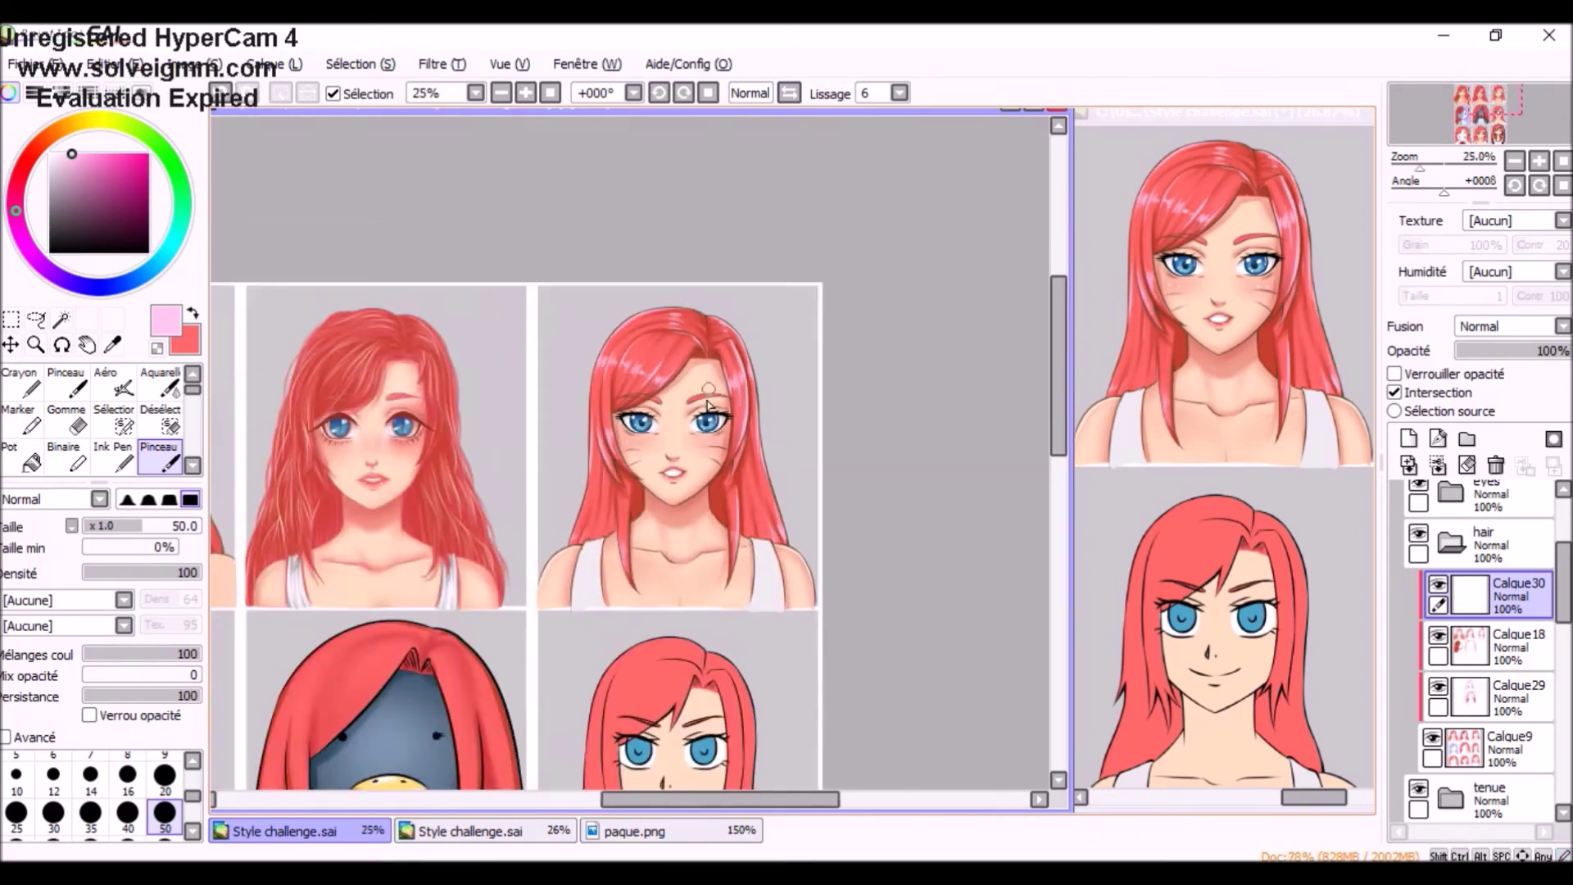
scroll(401, 615, "up", 2)
- Shade the tank top straps with grey folds on Calque17 and add white highlights on Calque27 with Pinceau size 50
key("v")
left_click(1474, 643)
scroll(622, 459, "down", 2)
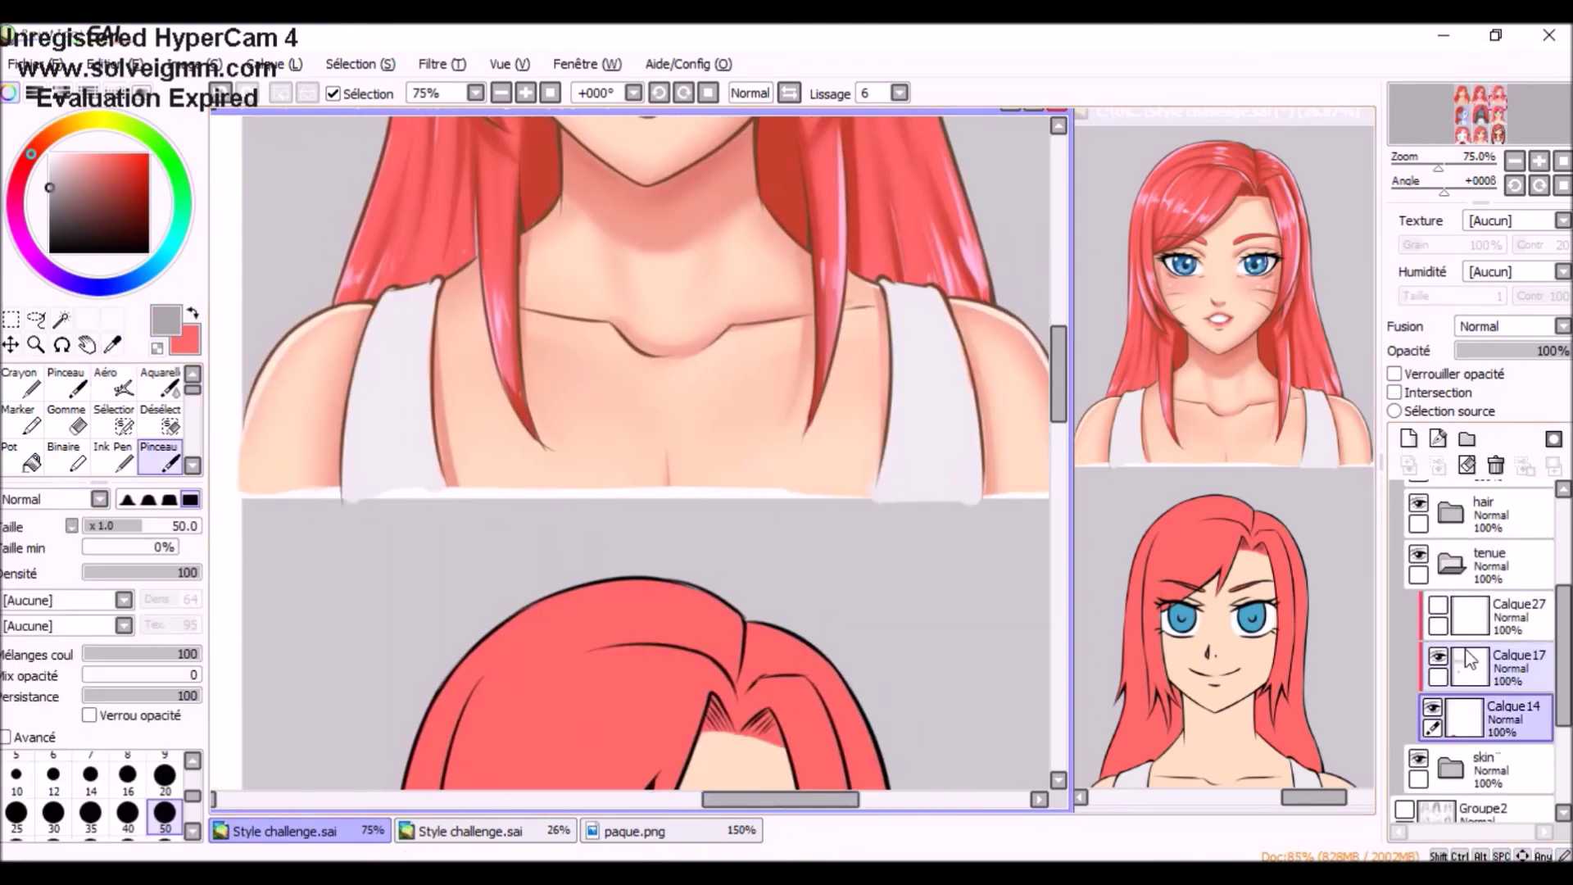
left_click_drag(410, 397, 426, 288)
left_click_drag(347, 510, 360, 328)
left_click_drag(893, 271, 860, 533)
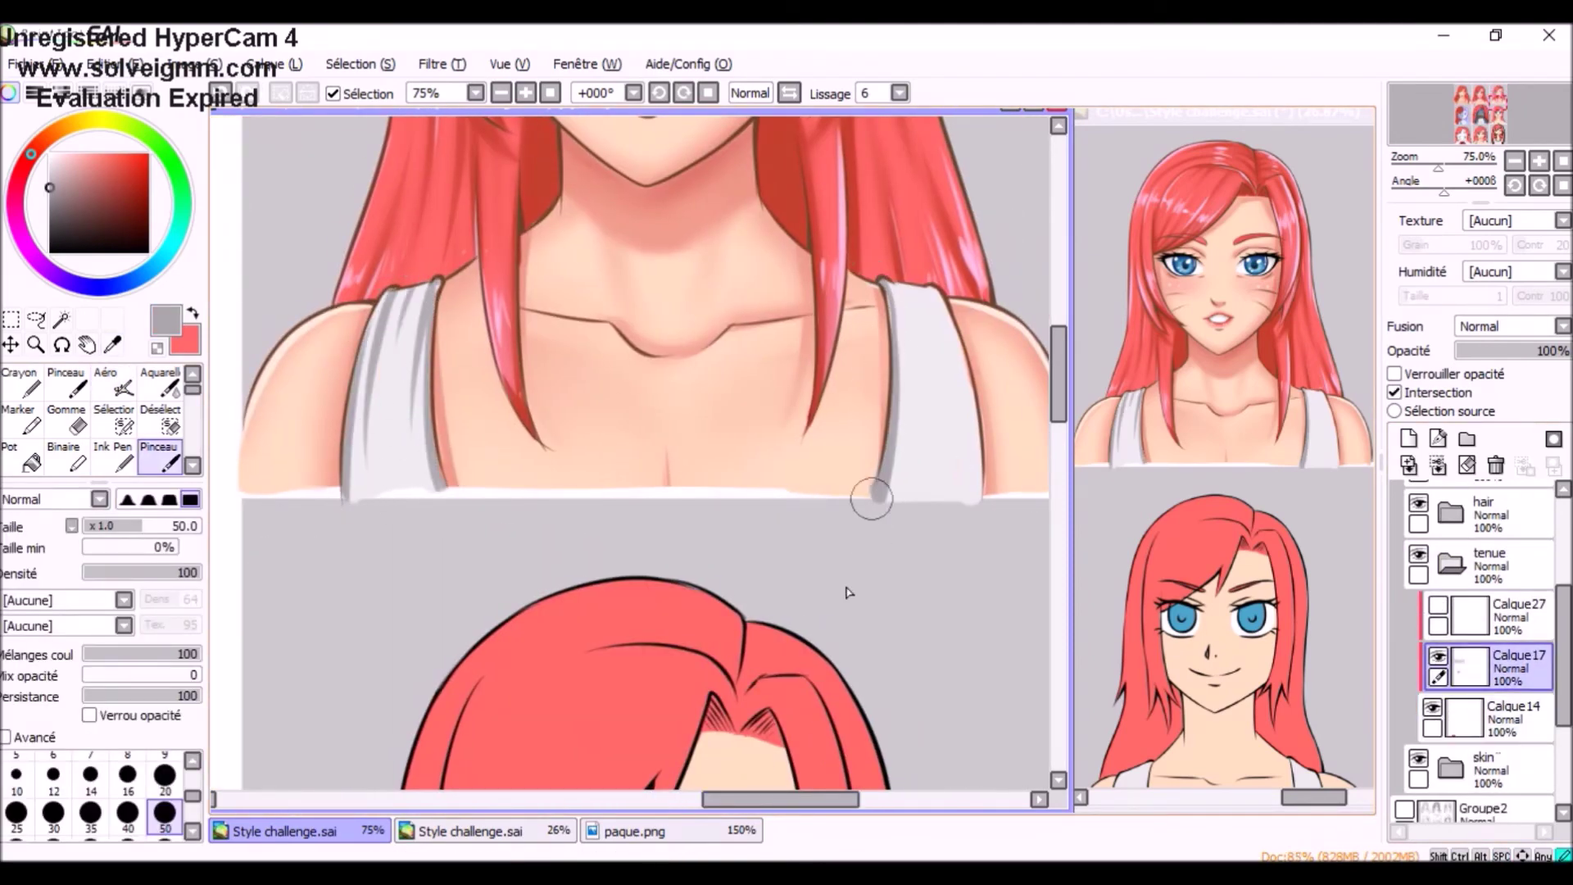
mouse_move(893, 270)
left_mouse_down()
mouse_move(885, 368)
mouse_move(938, 432)
left_mouse_up()
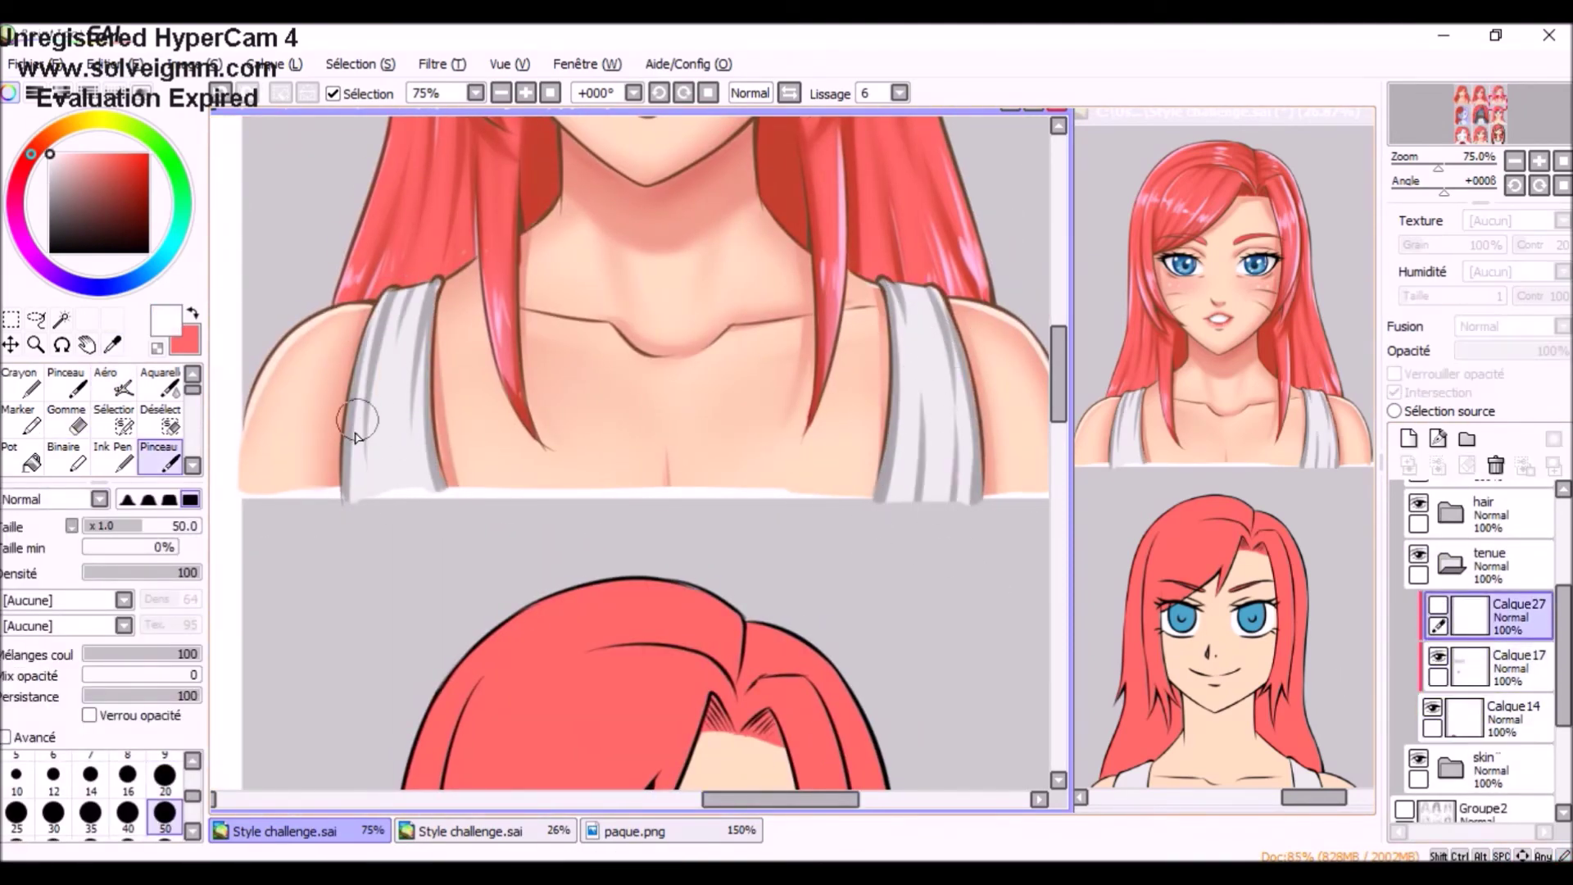
left_click_drag(892, 299, 942, 393)
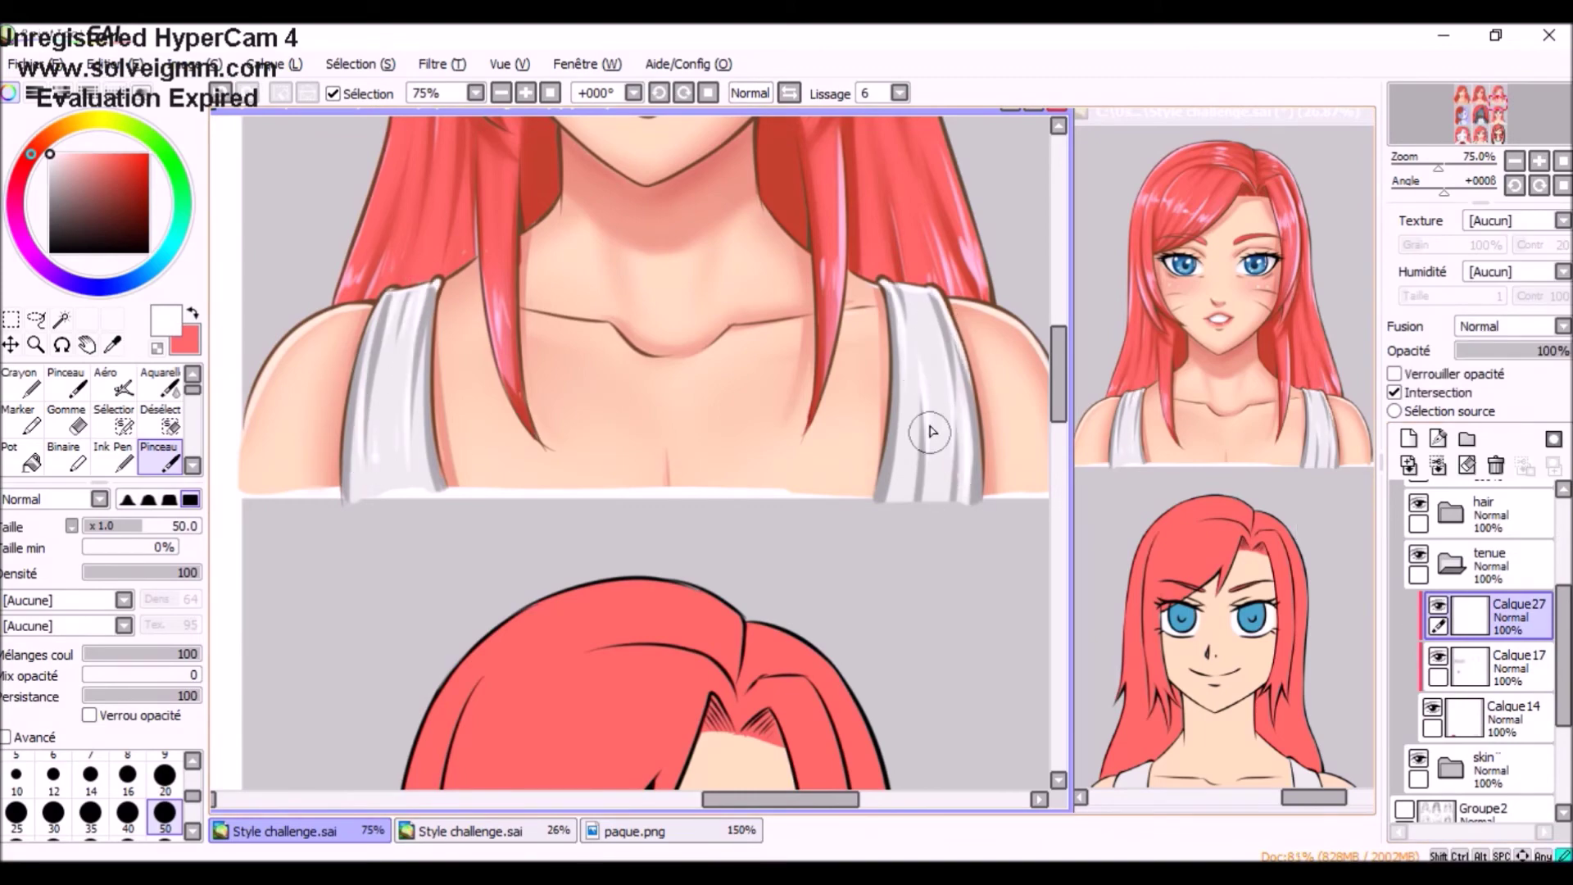
left_click_drag(942, 393, 934, 459)
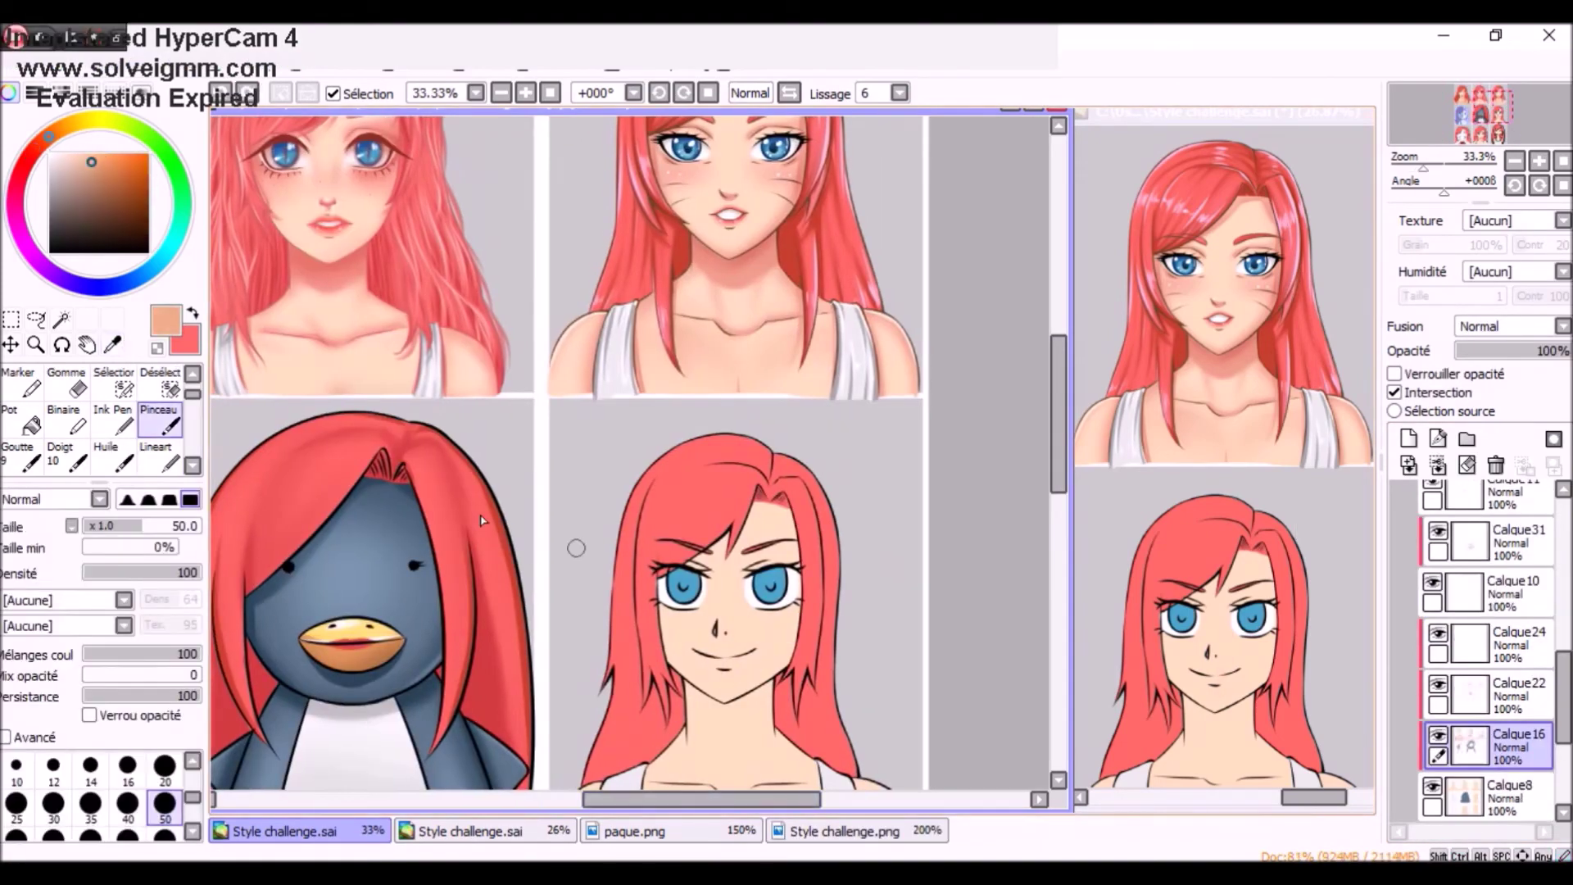
- Paint salmon skin shadows on the neck, face edges, shoulders and chest of the middle-row smirking character on Calque16 with Pinceau size 50
scroll(723, 487, "down", 3)
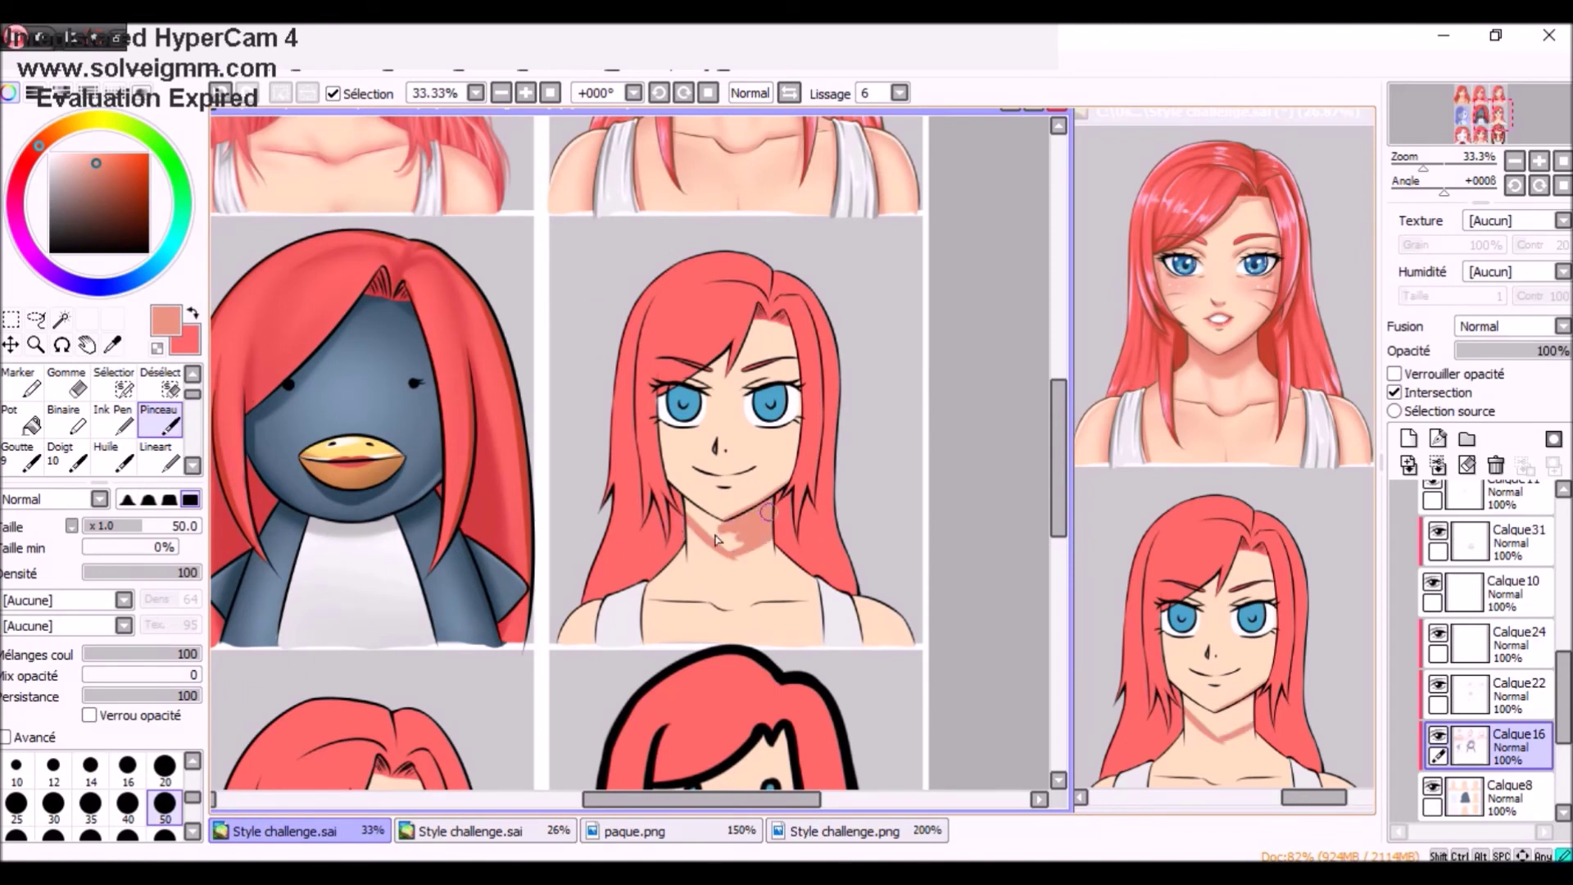
left_click_drag(735, 527, 721, 516)
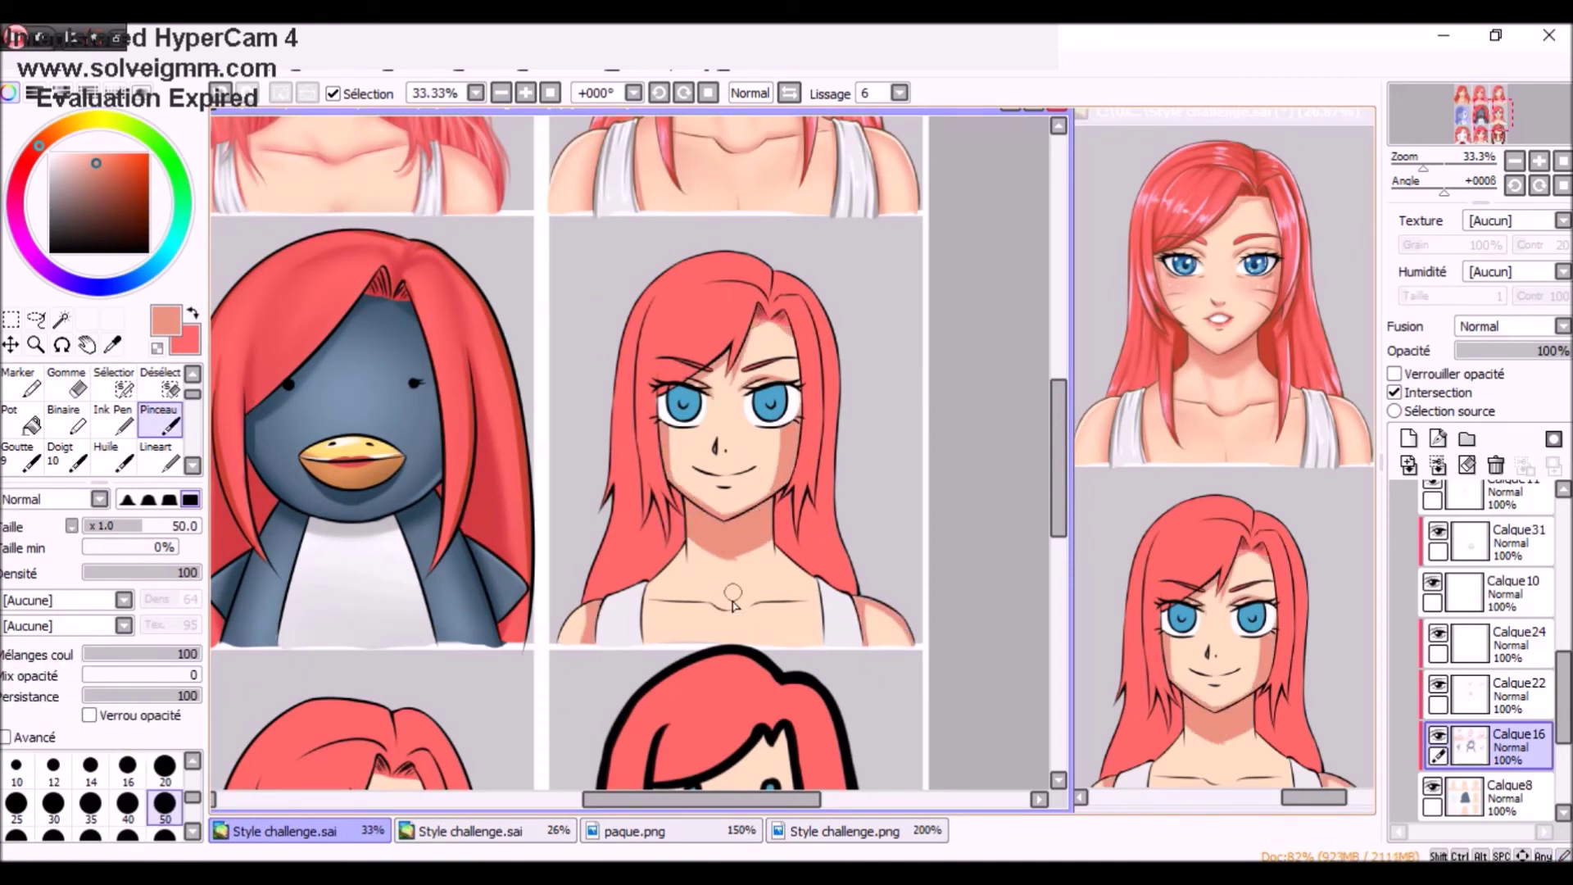
mouse_move(819, 627)
left_mouse_down()
mouse_move(615, 585)
mouse_move(704, 616)
left_mouse_up()
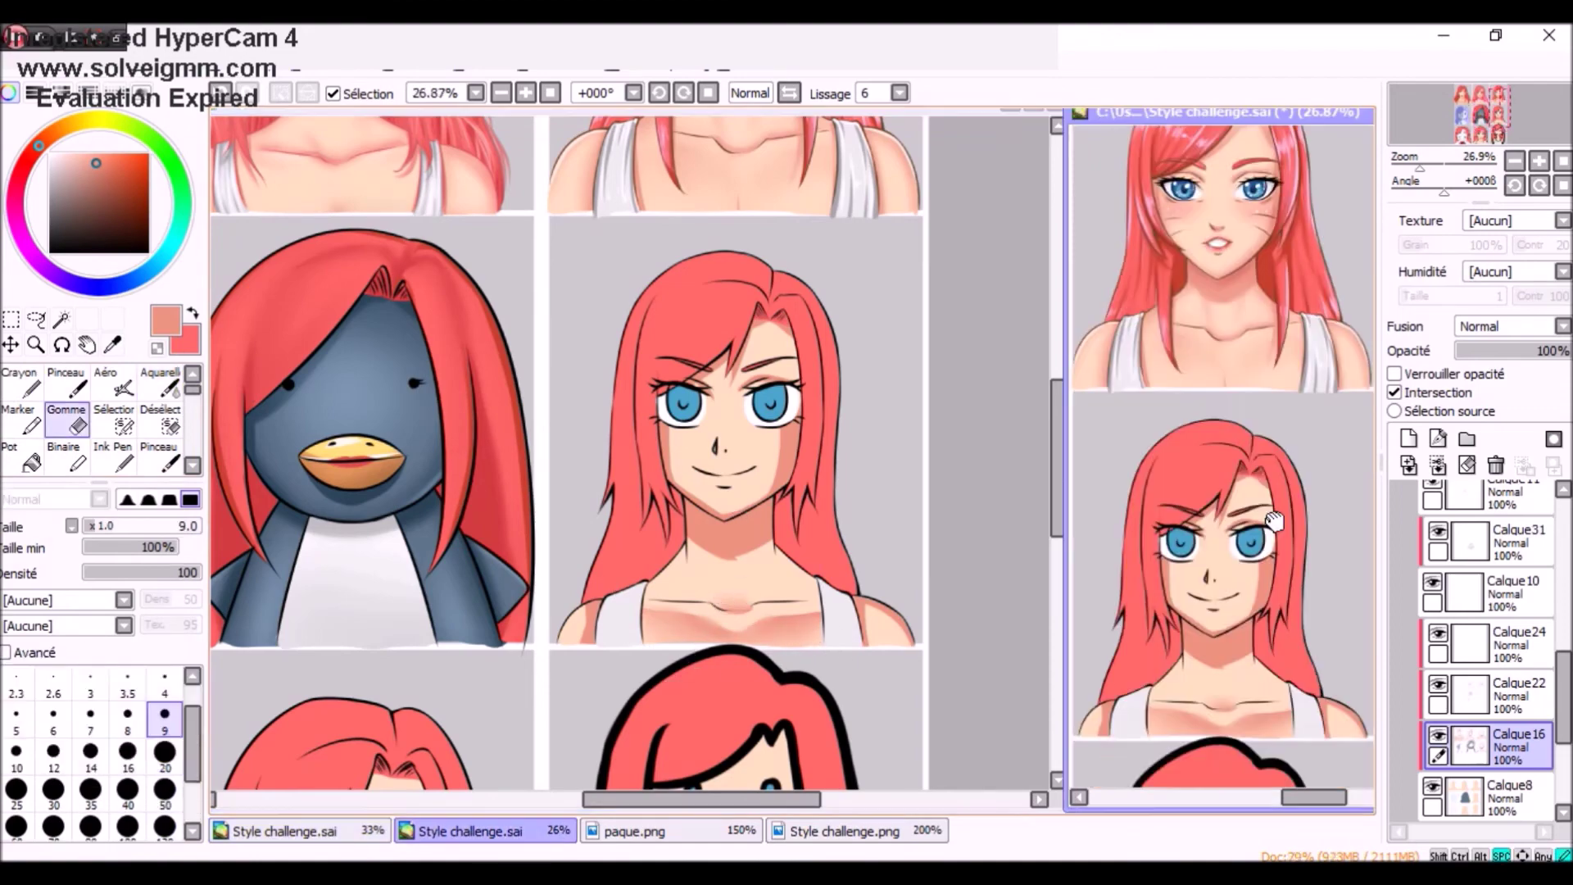
- Blend the smirking character's face, neck and chest shadows on Calque16 with Aquarelle size 40, touching up with Pinceau size 50
key("c")
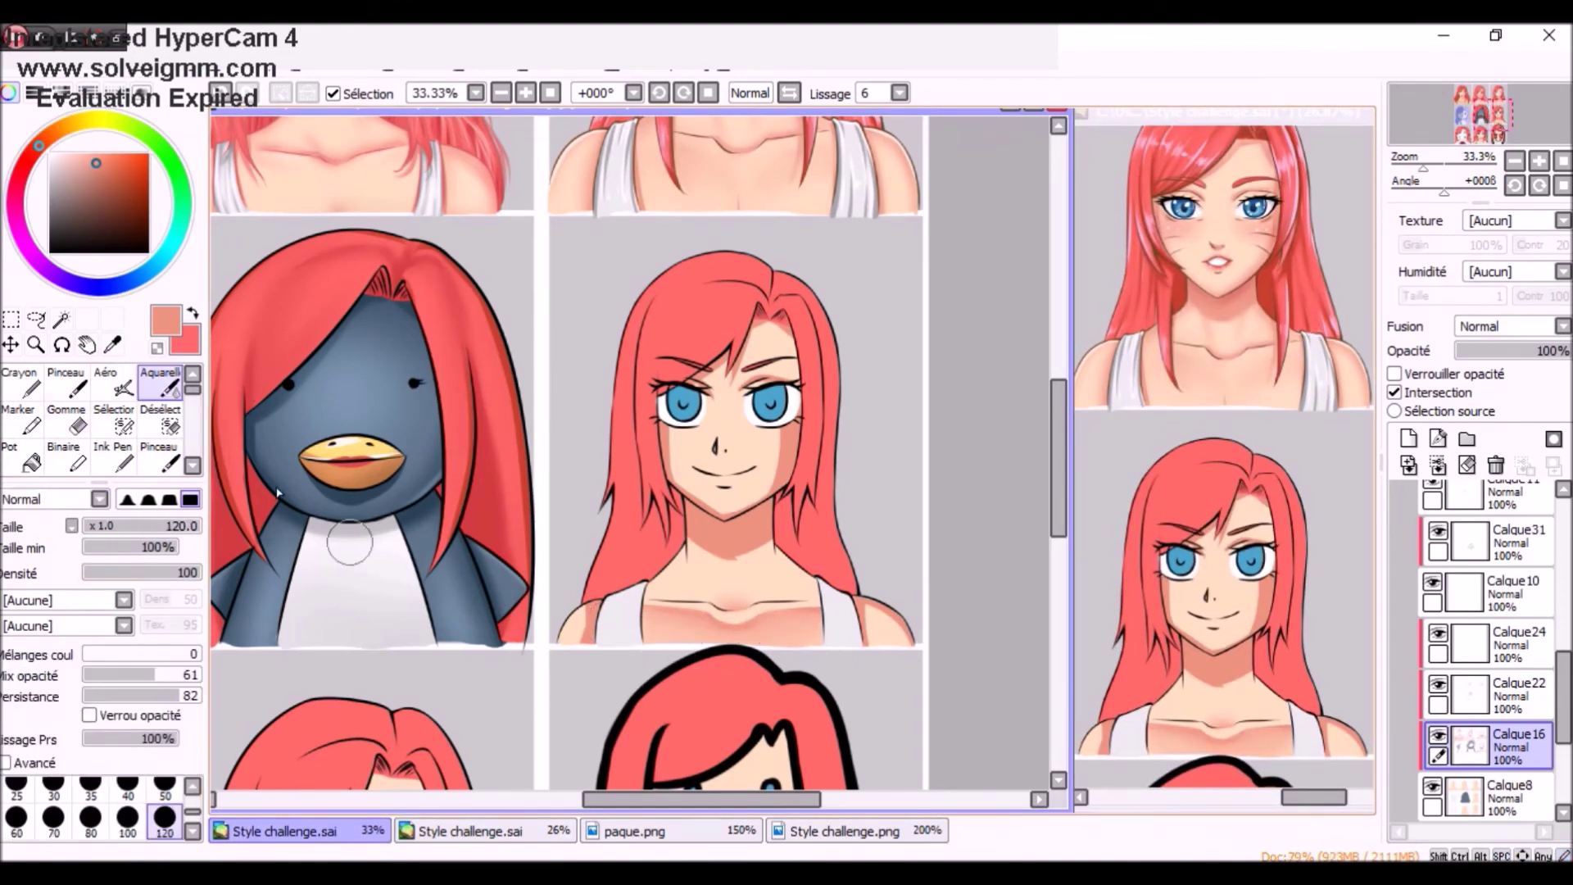
scroll(766, 440, "up", 2)
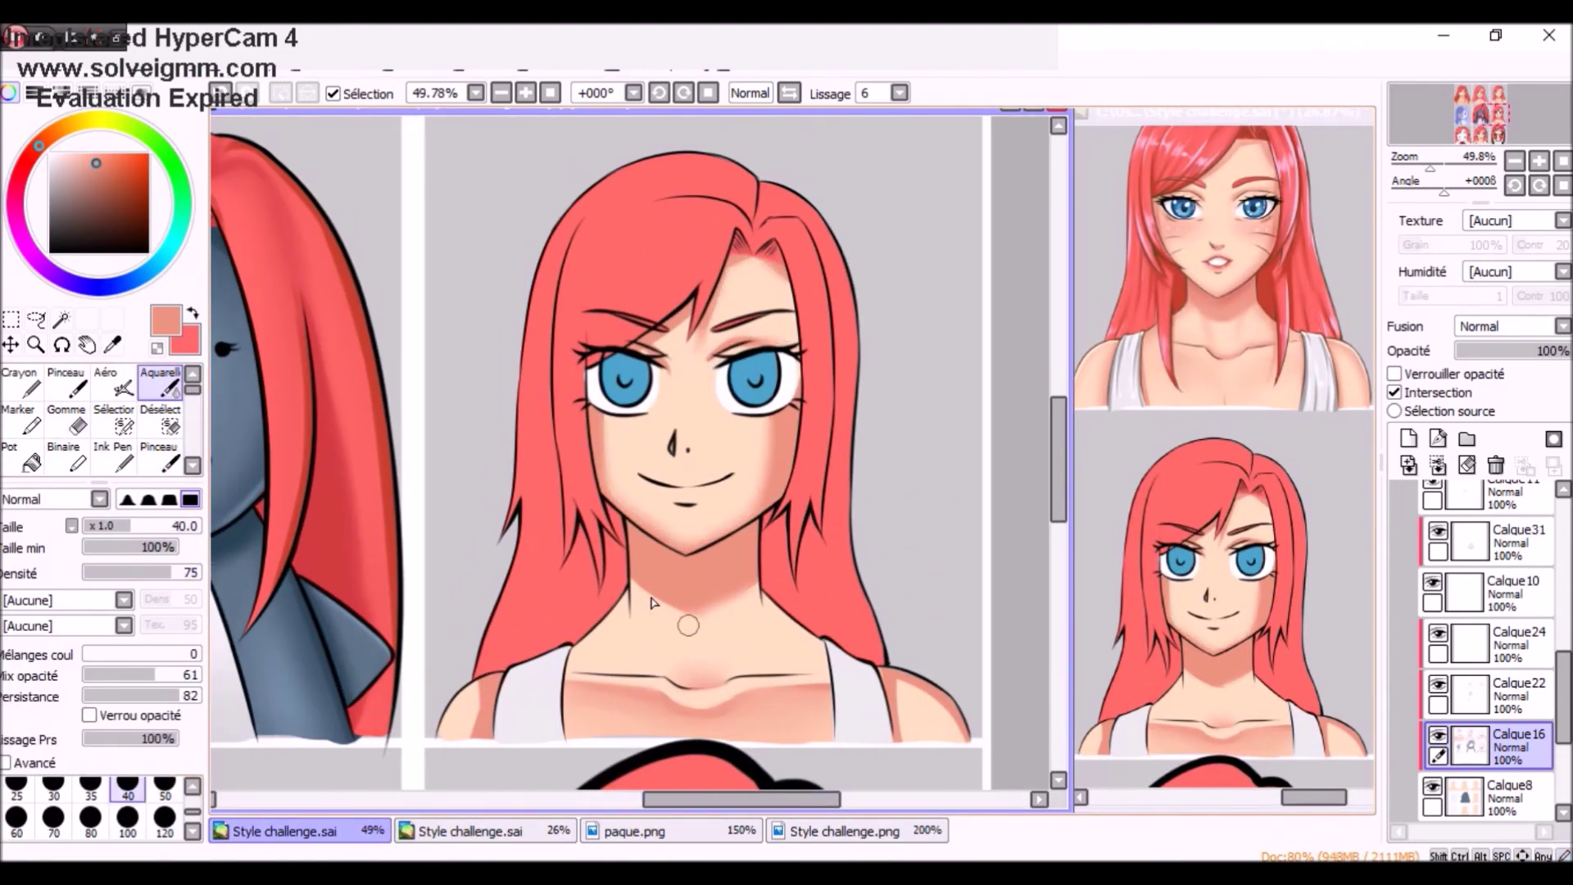
scroll(652, 602, "down", 1)
key("b")
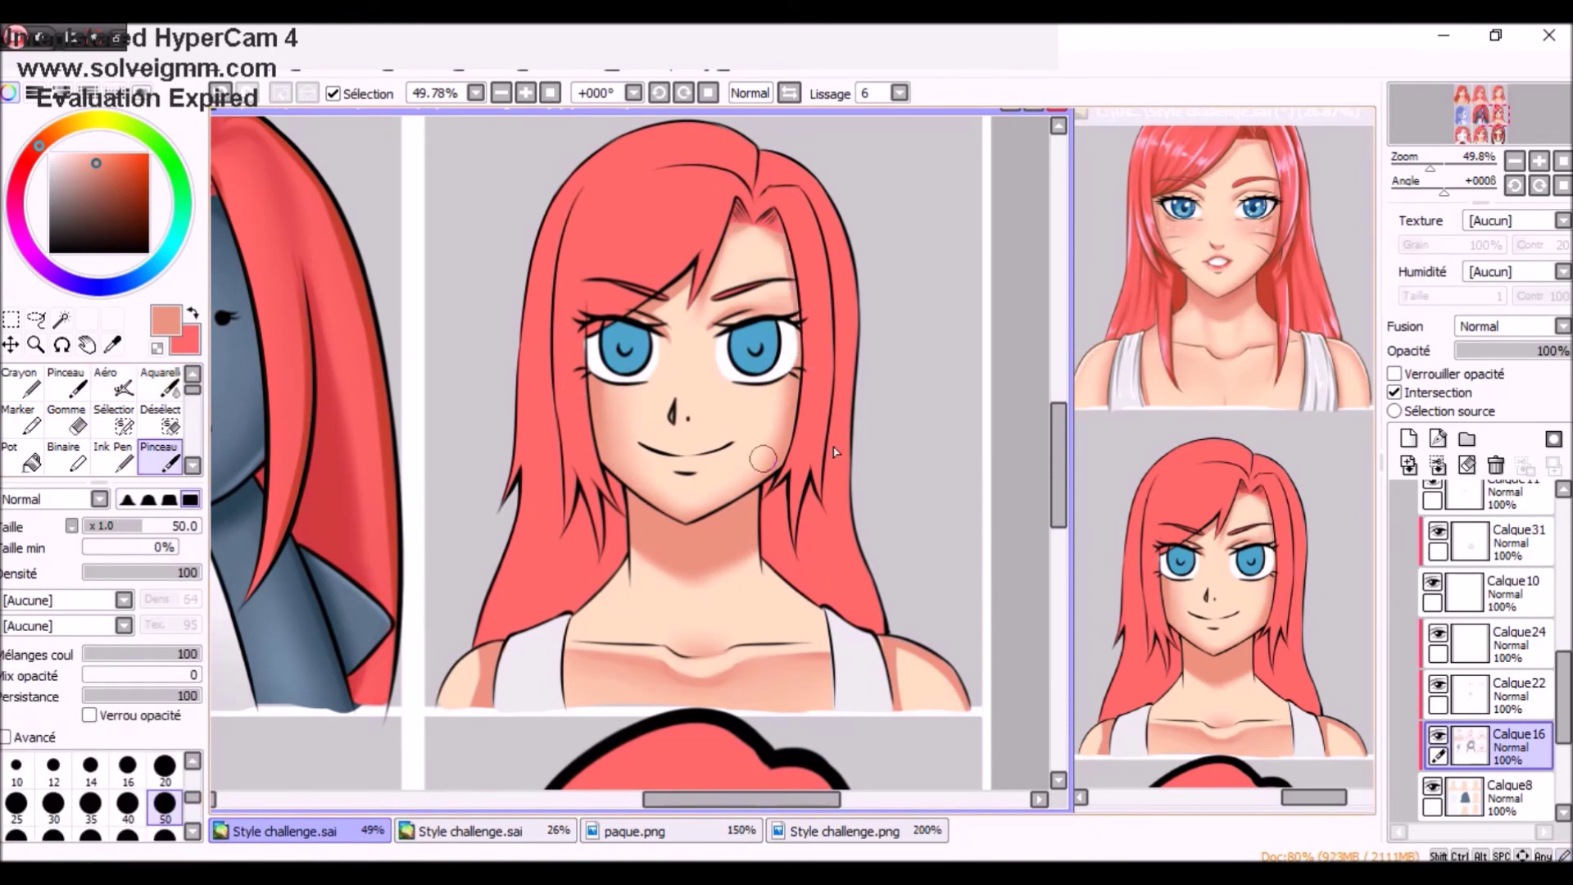
scroll(834, 451, "down", 4)
key("c")
key("v")
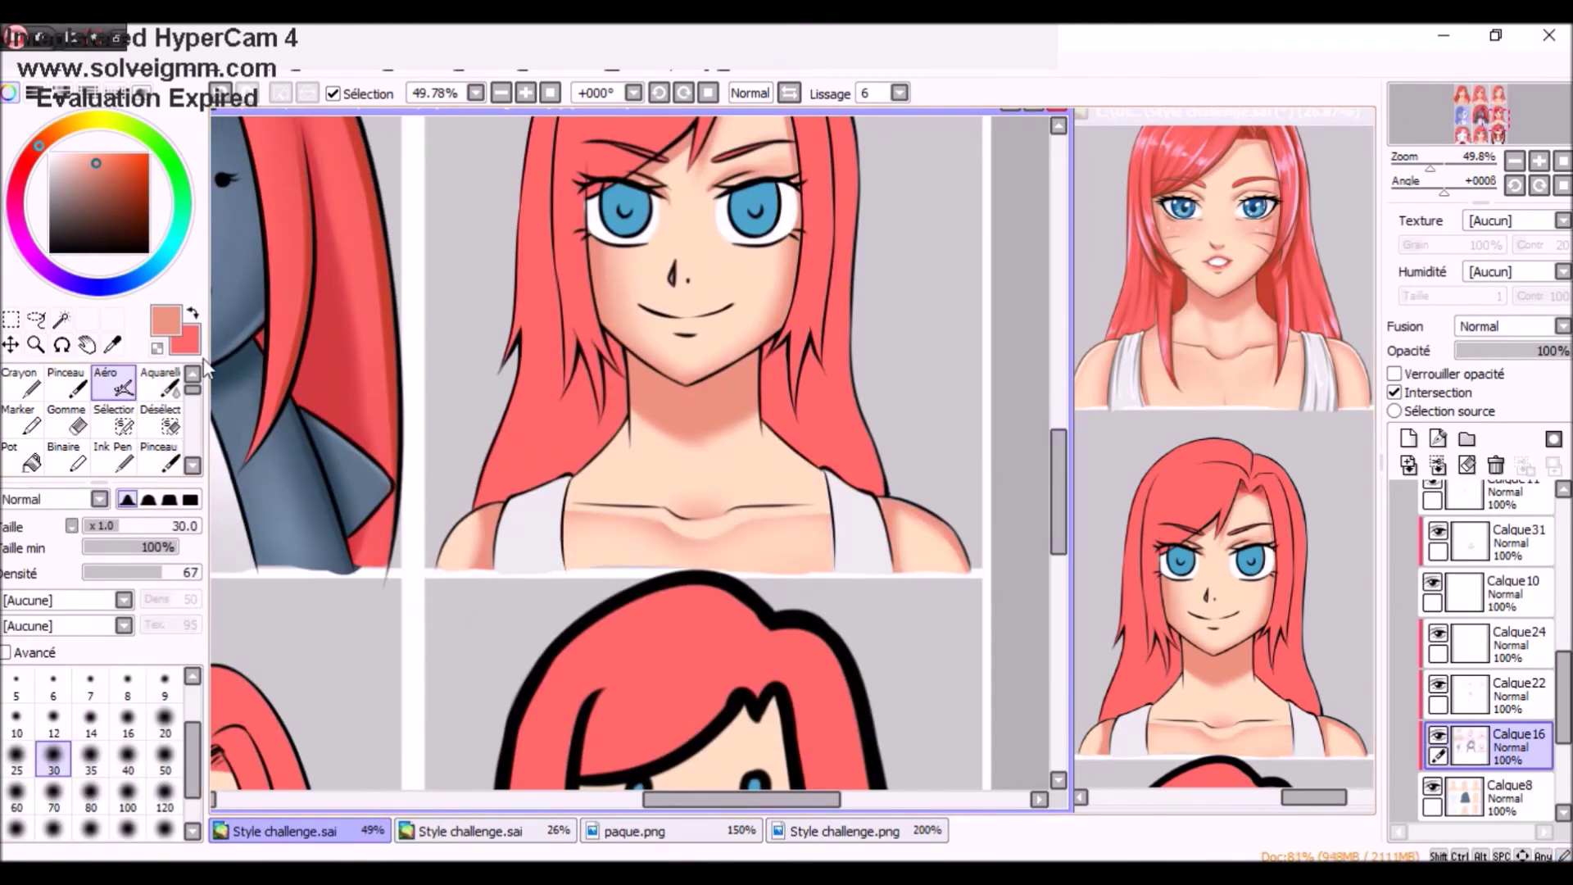
key("c")
scroll(721, 450, "up", 4)
- Airbrush soft salmon colour on the face on Calque22 with Aéro size 20, and refine the skin shading on Calque16 with Aquarelle size 40
left_click(1467, 697)
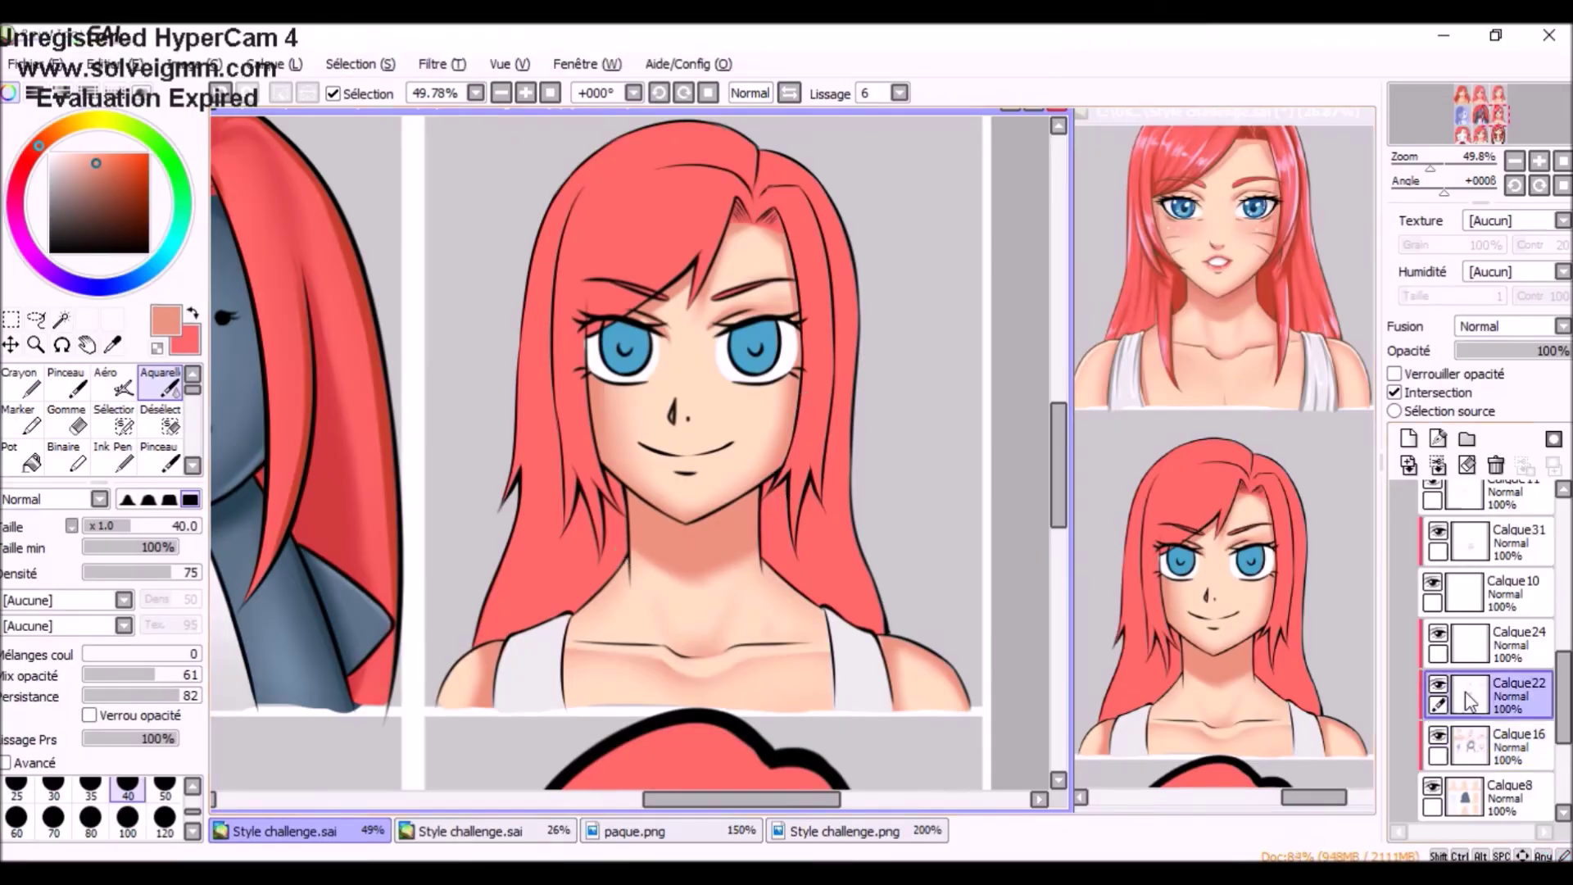
key("v")
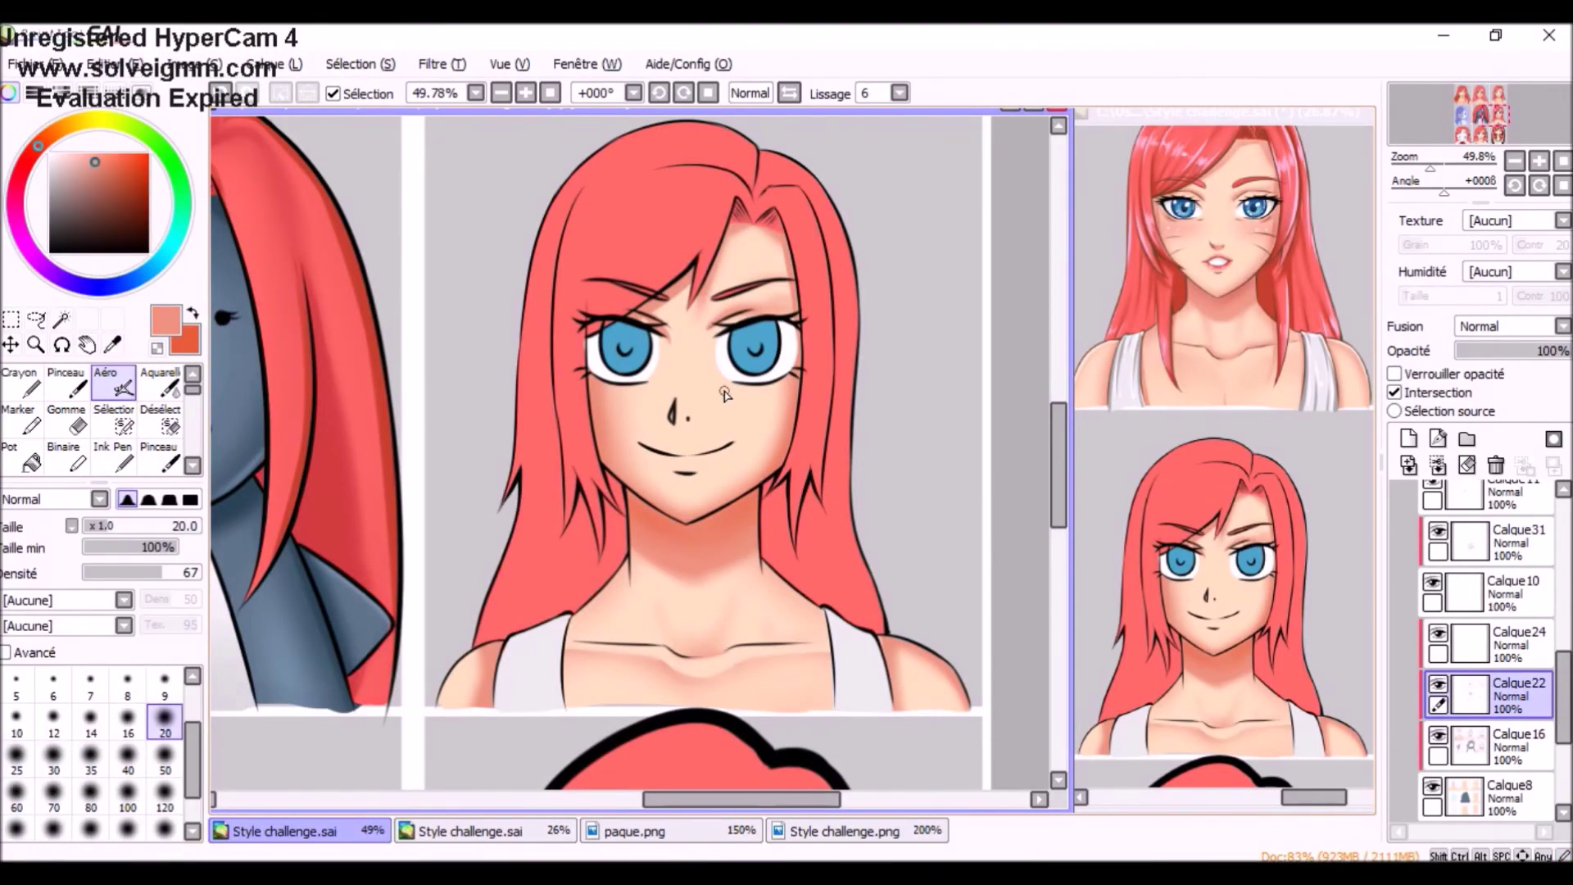
left_click(1471, 746)
key("c")
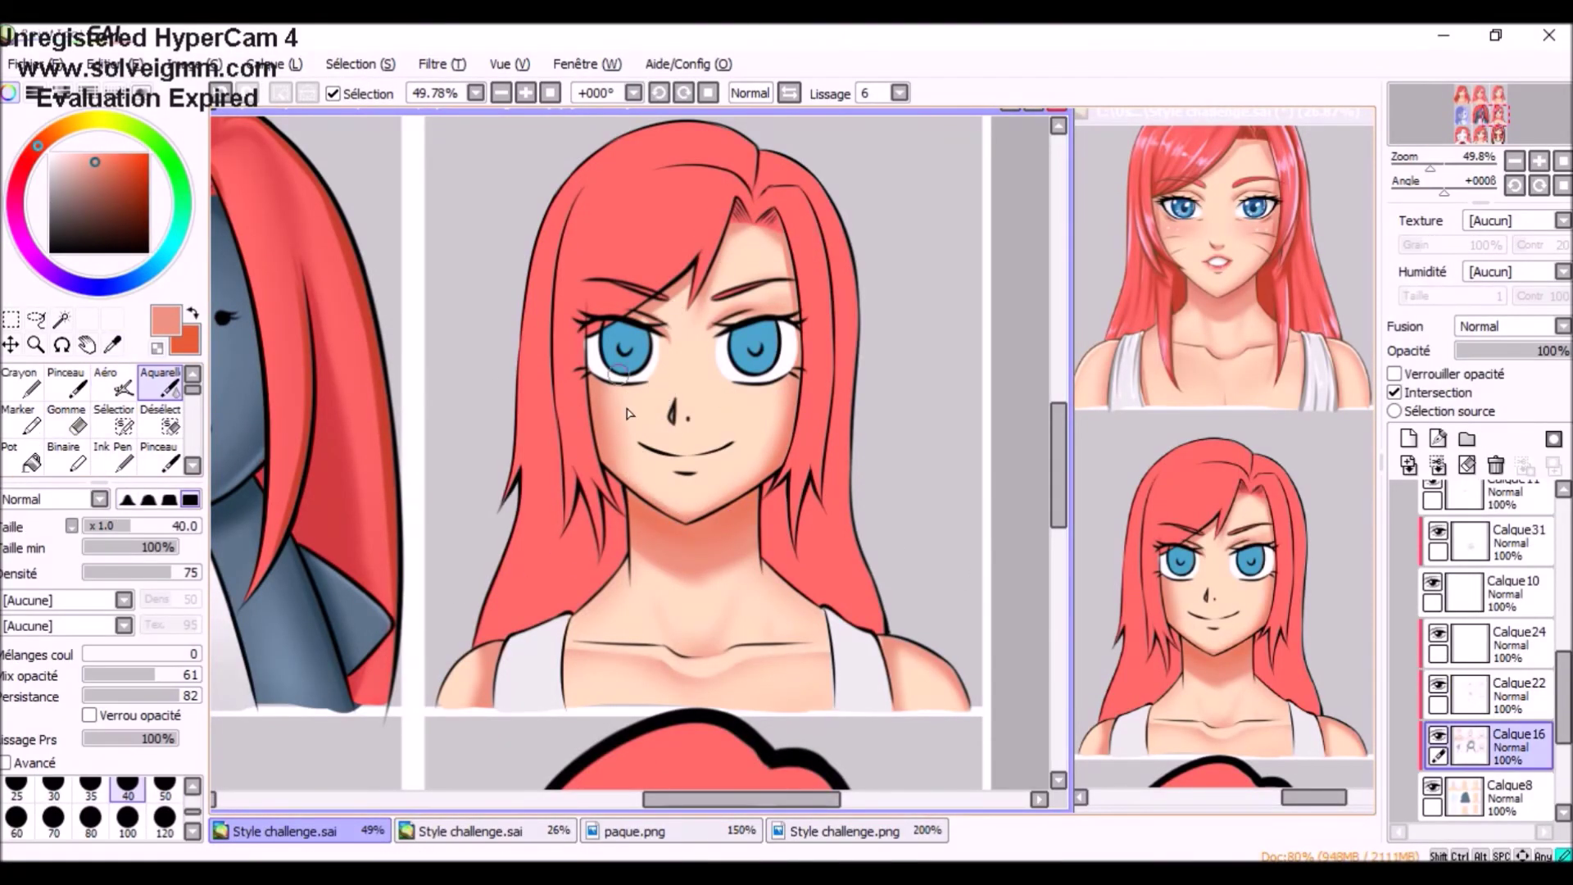
- Airbrush pale yellow highlights on the skin on a new clipped layer in Densité linéaire mode with Aéro size 50
key("v")
key("ctrl+shift+n")
key("x")
key("bracketright")
key("bracketright")
key("bracketright")
key("bracketright")
key("bracketright")
left_click(90, 120)
left_click(85, 154)
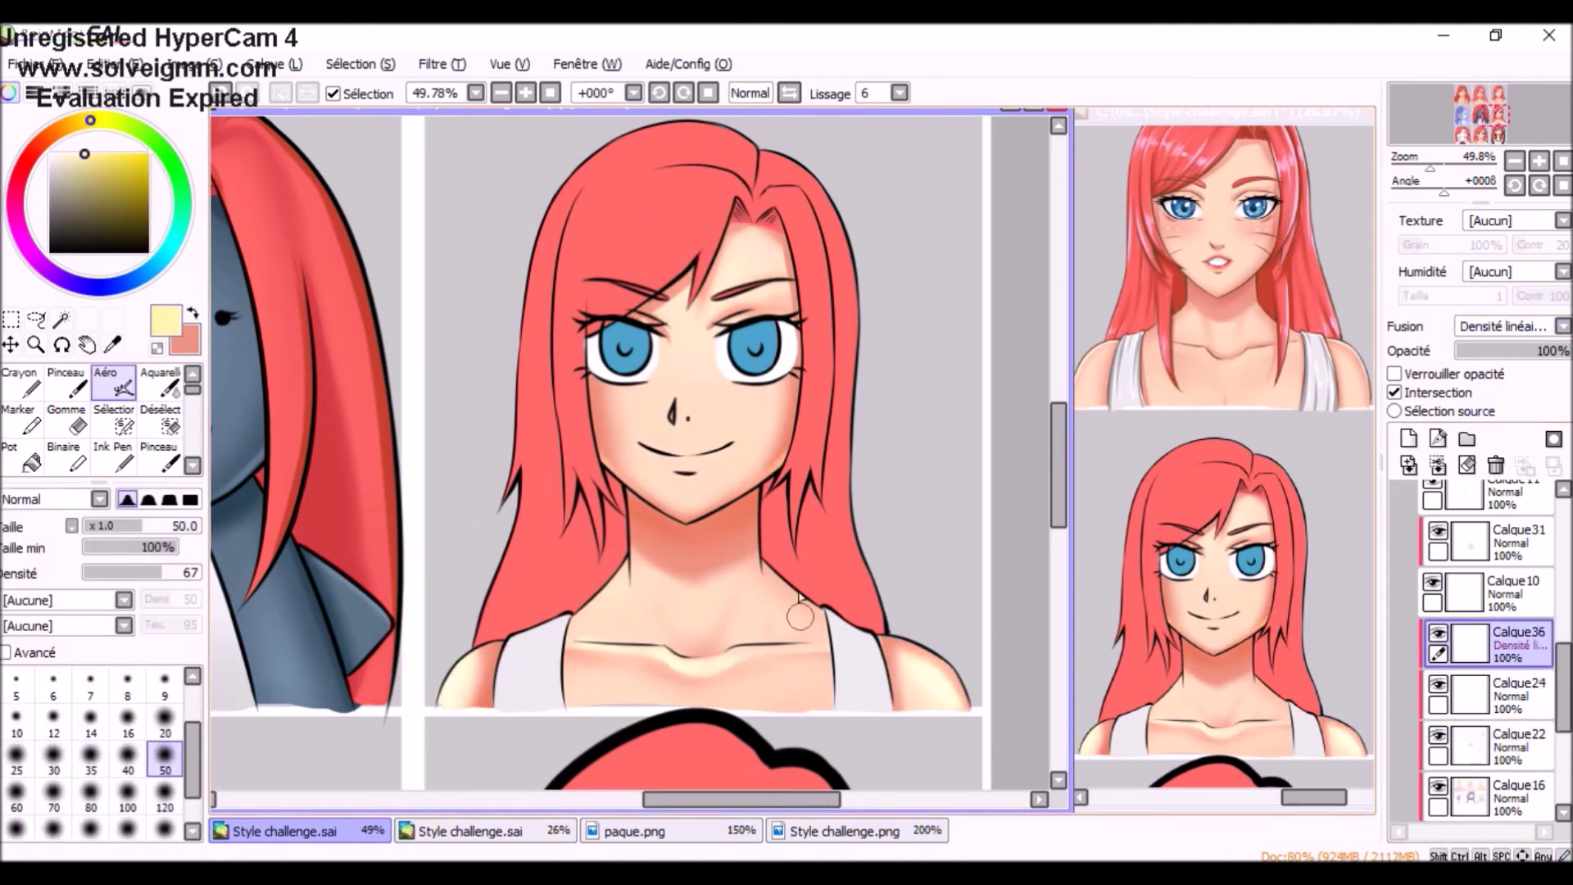
- Paint the smirking character's lips pink on Calque22 with Pinceau size 50
scroll(1487, 656, "down", 3)
key("ctrl+minus")
left_click(1438, 611)
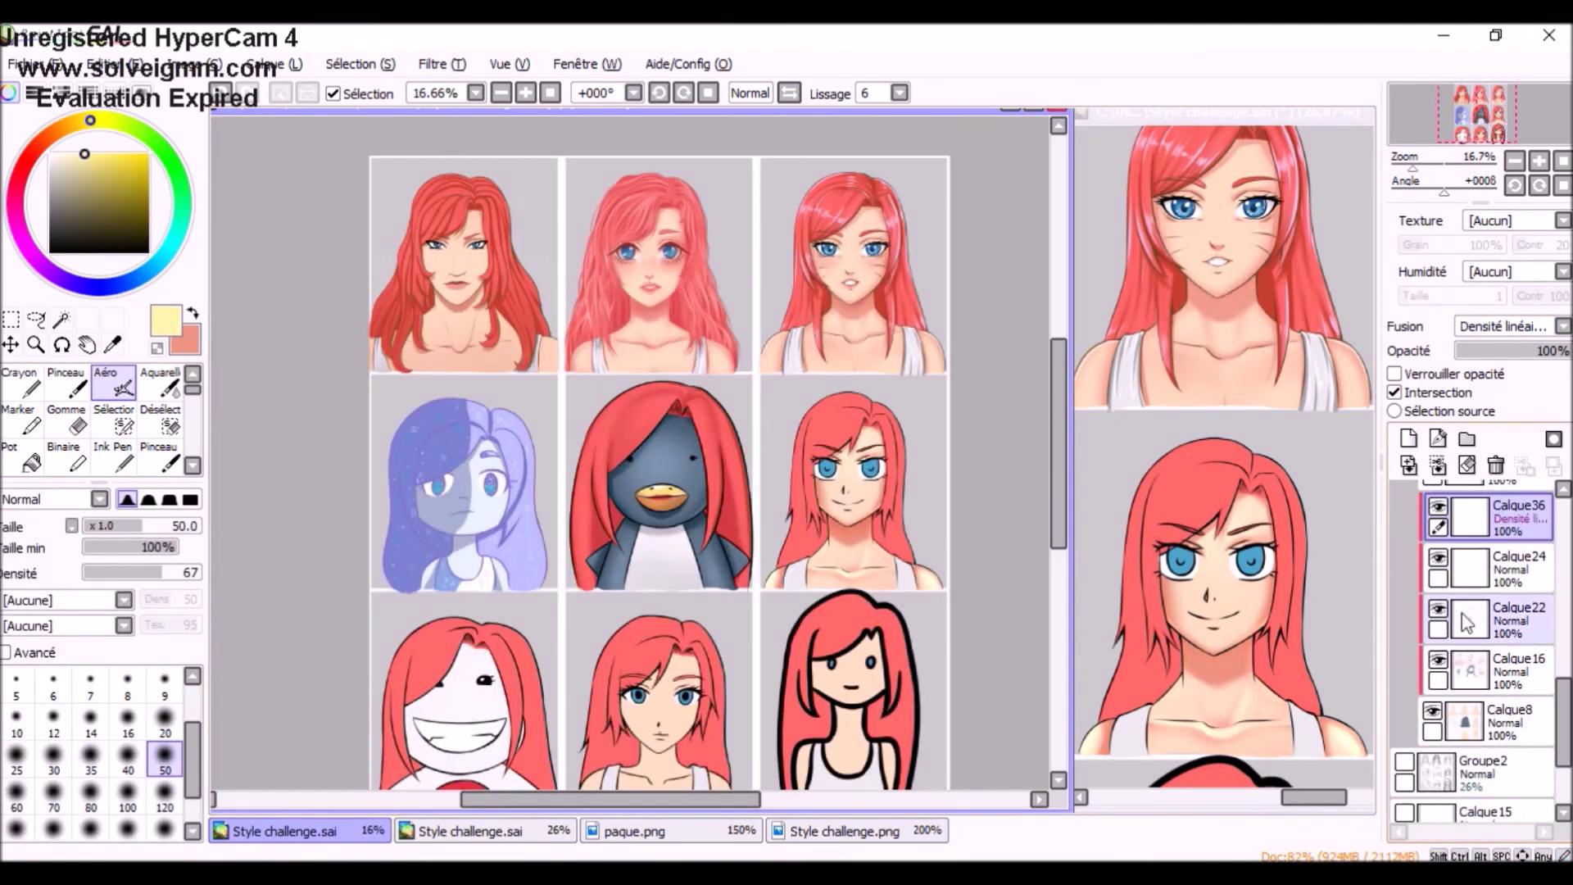
left_click(1438, 610)
left_click(1515, 621)
scroll(667, 306, "up", 4)
key("b")
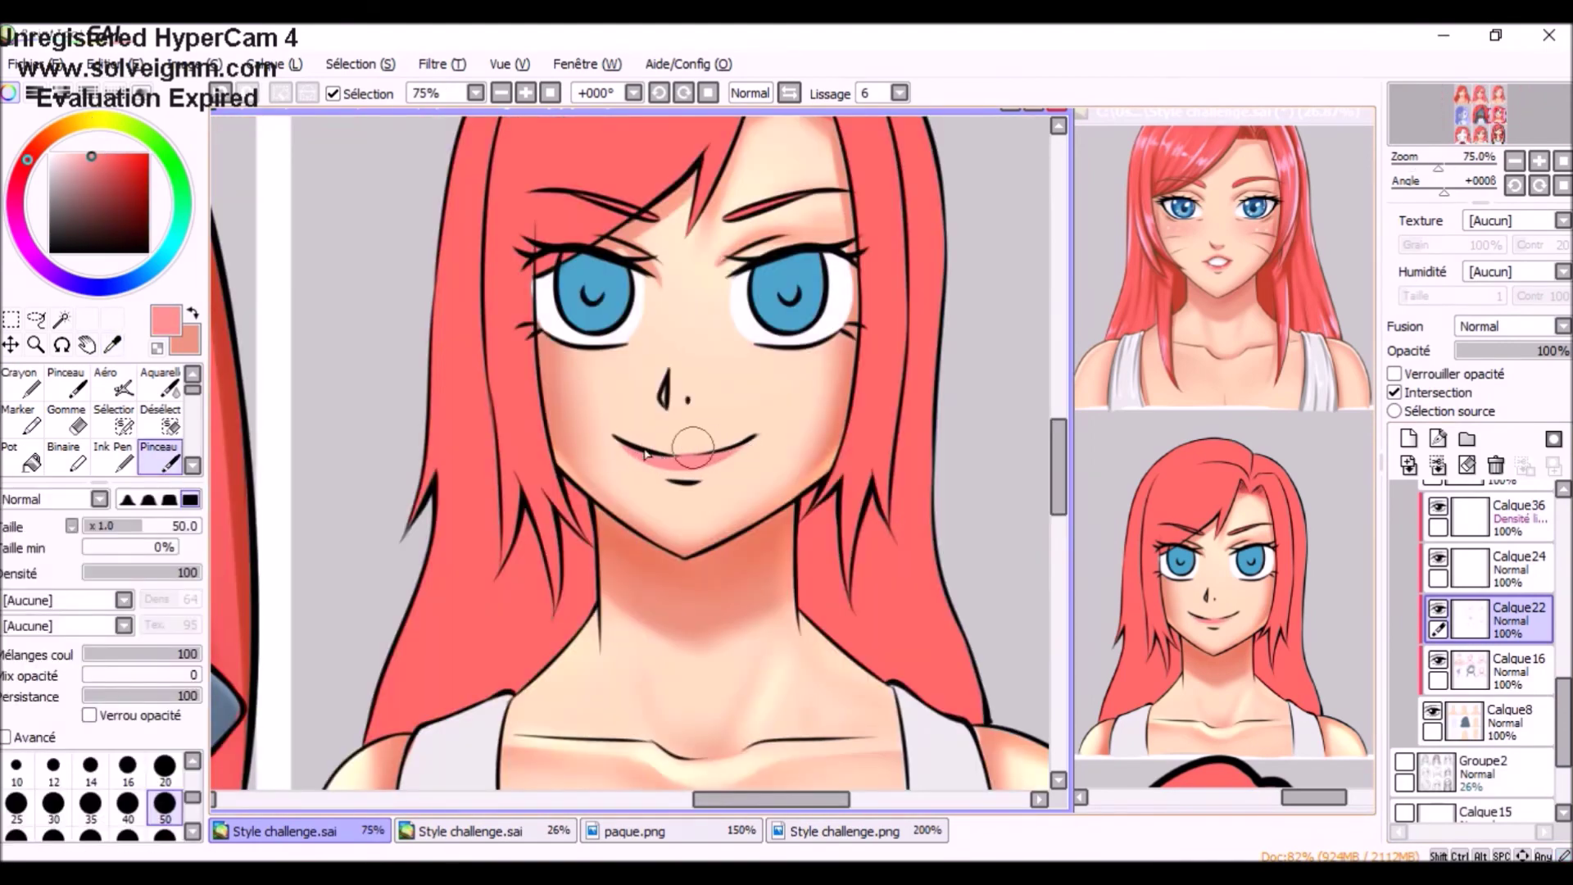
- Lasso the lips and adjust their colour to Teinte +1, Saturation +20 and Luminosité -3
left_click_drag(720, 414, 667, 544)
key("ctrl+u")
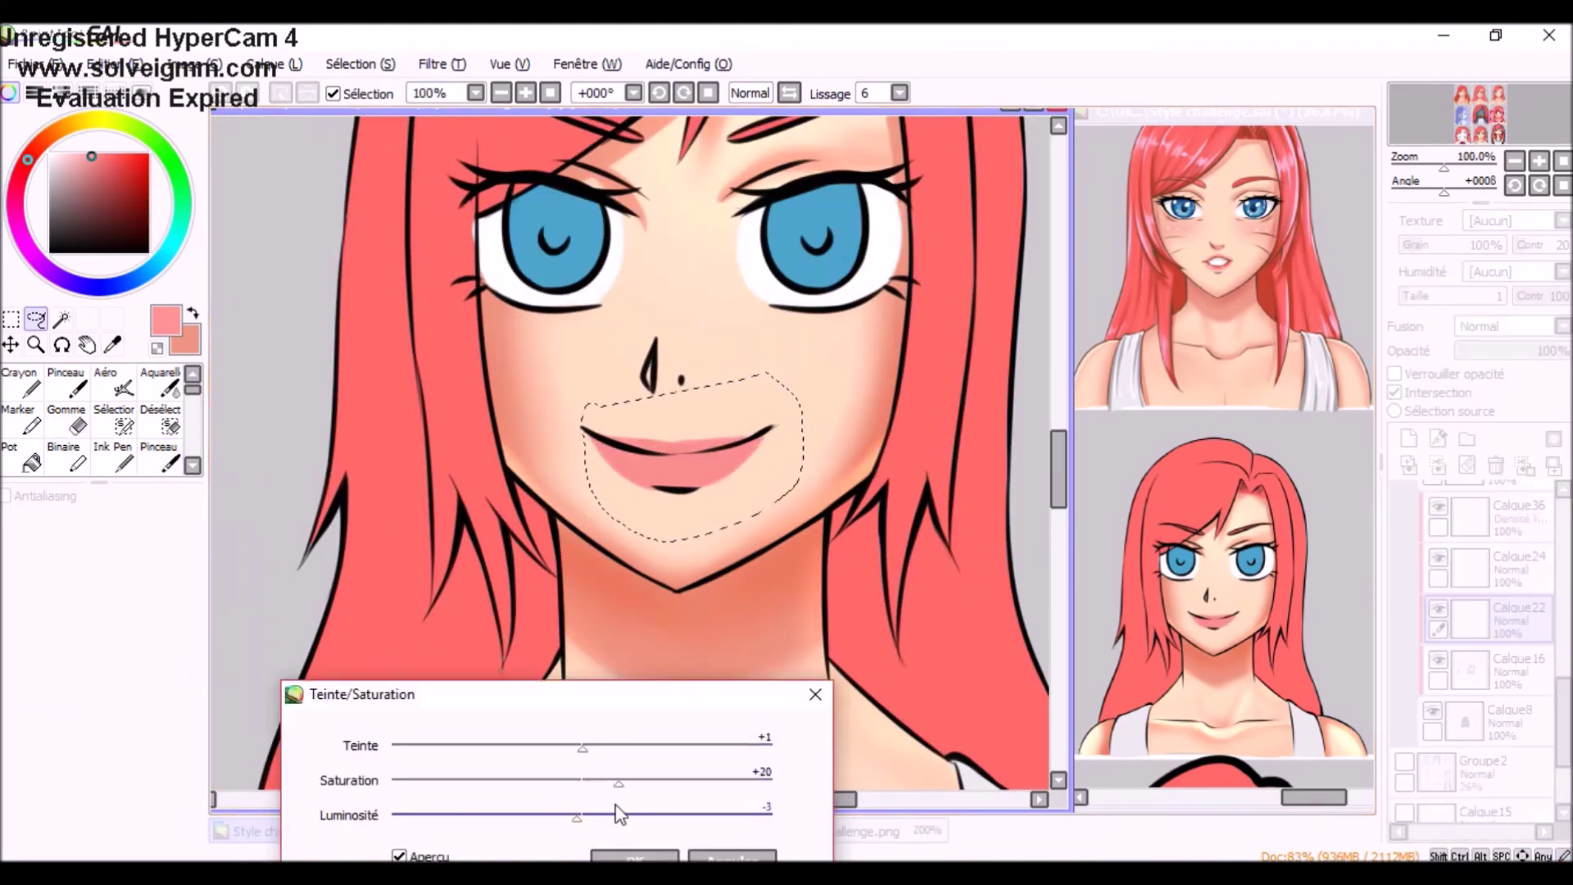
left_click(579, 815)
key("ctrl+minus")
- Shade the upper eye whites light grey on Calque28 with Pinceau size 50
scroll(1487, 656, "up", 5)
left_click(1507, 696)
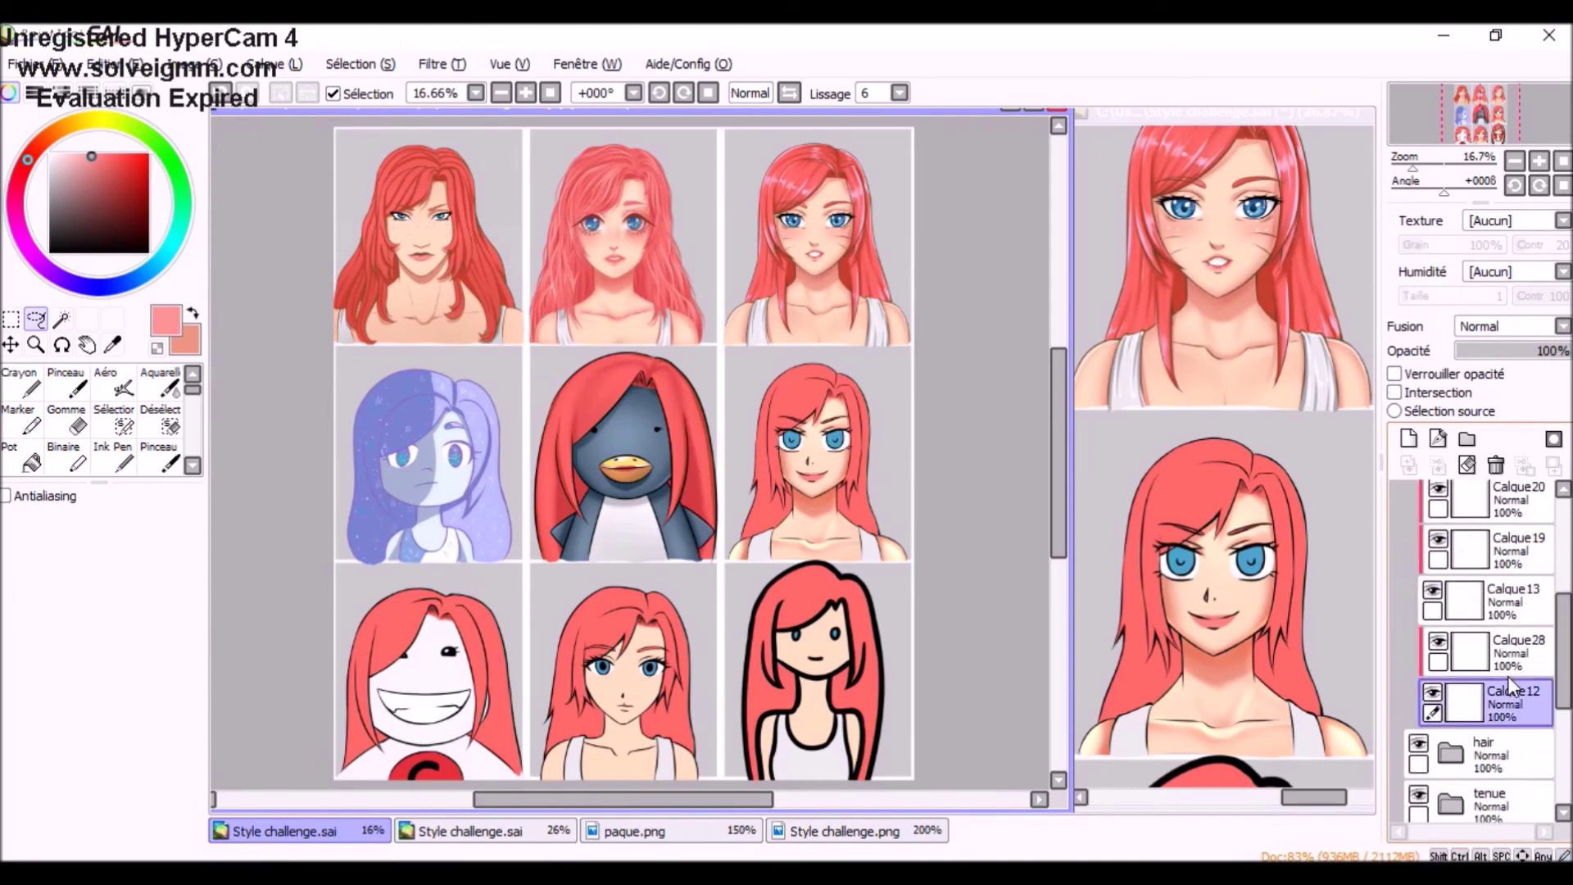
left_click(1458, 655)
scroll(864, 441, "up", 6)
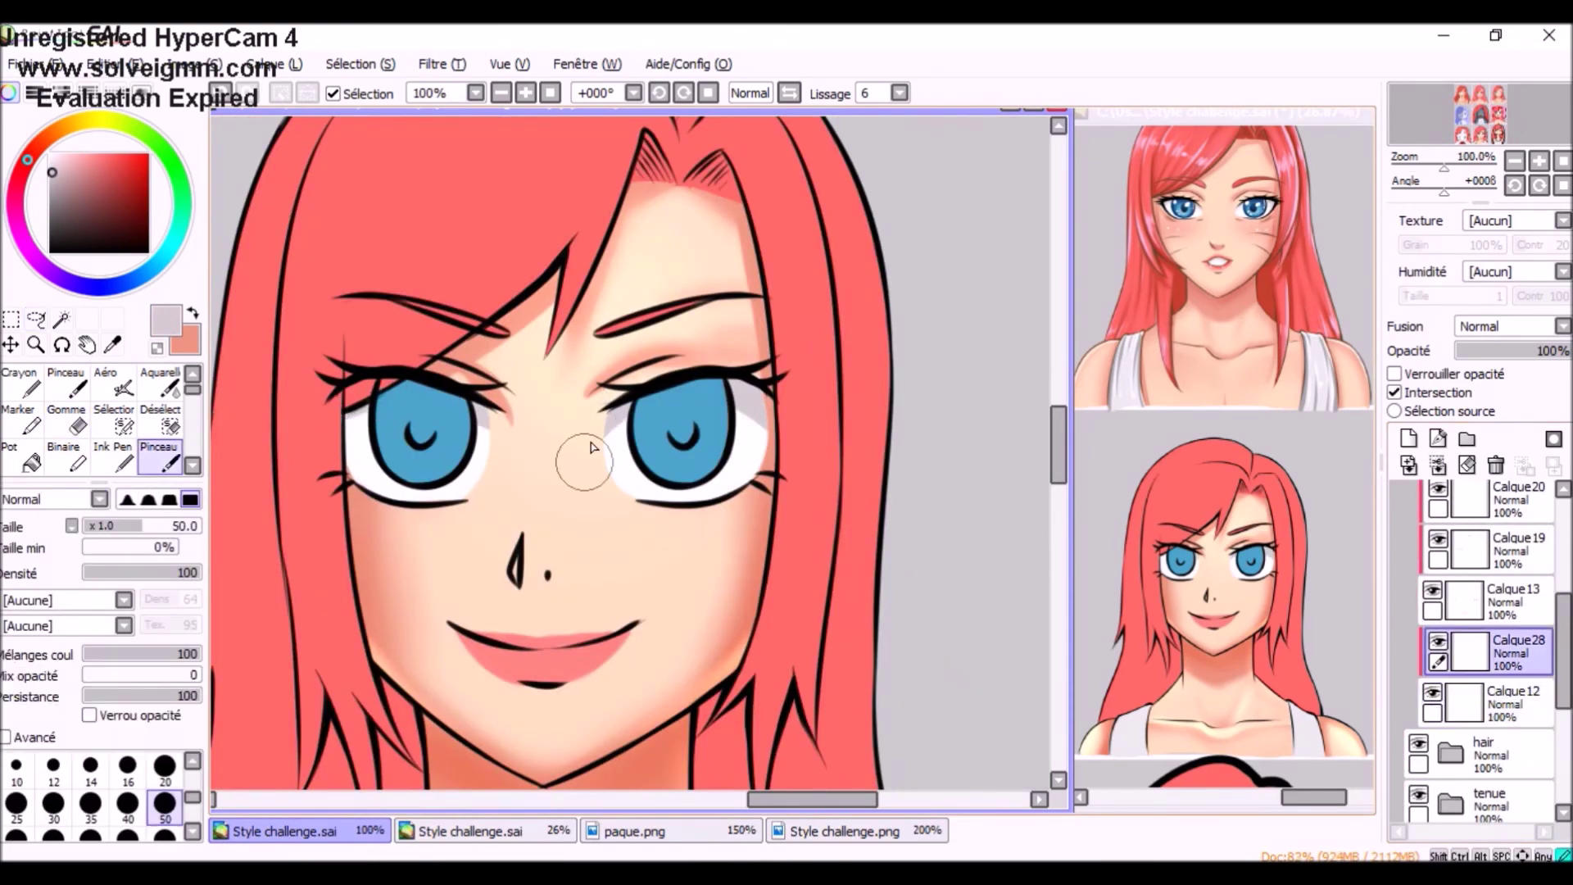
- Paint dark blue shading over the upper part of both irises on Calque19 with Pinceau size 50
key("a")
left_click(1507, 549)
scroll(639, 459, "down", 3)
scroll(639, 458, "up", 3)
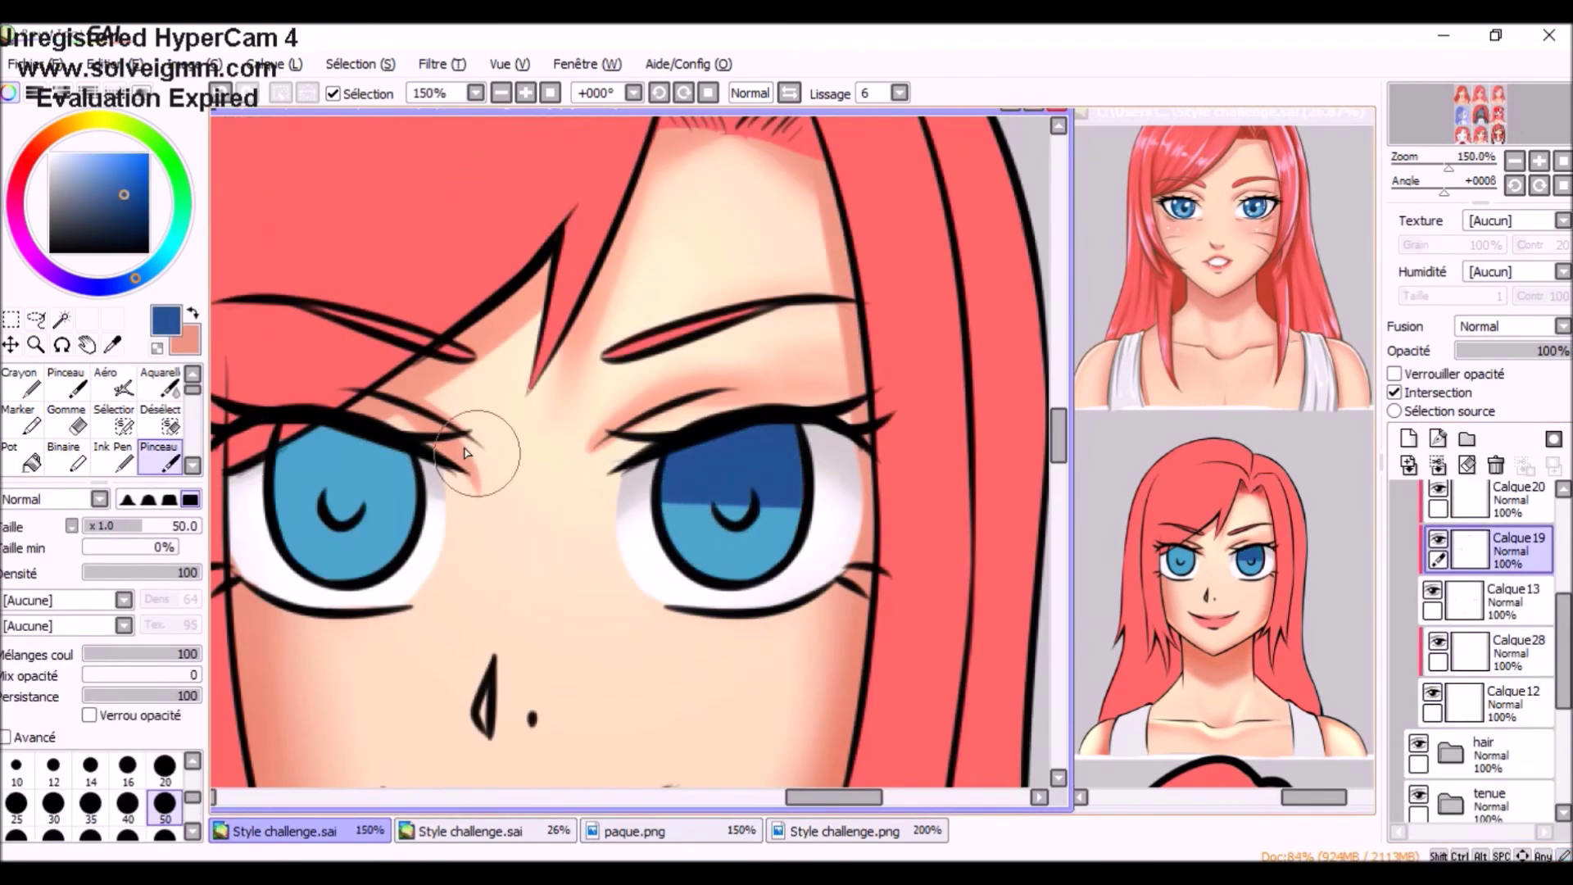
left_click_drag(639, 442, 696, 459)
left_click_drag(369, 459, 443, 475)
left_click_drag(622, 467, 697, 475)
- Dot white highlights on both of the smirking character's irises on a new layer with Pinceau
left_click(1408, 438)
left_click(159, 459)
left_click(688, 502)
left_click(439, 512)
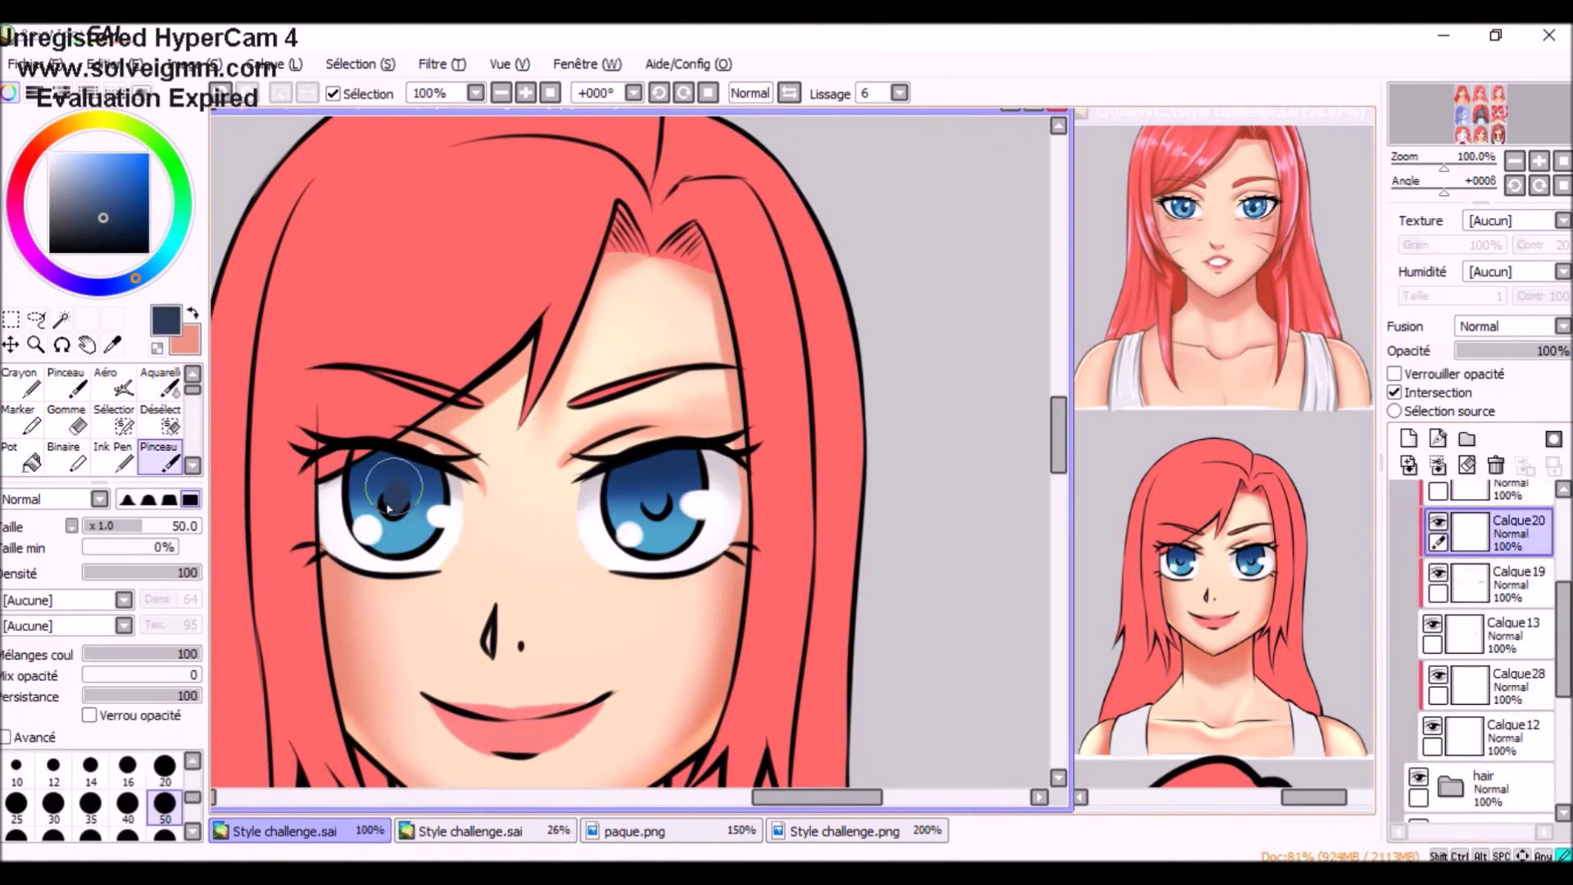
- Shade the smirking character's hair with dark red strands on Calque29 using Pinceau size 50
key("ctrl+u")
key("Return")
scroll(623, 459, "down", 3)
left_click(1462, 590)
left_click(1508, 741)
scroll(1483, 655, "down", 2)
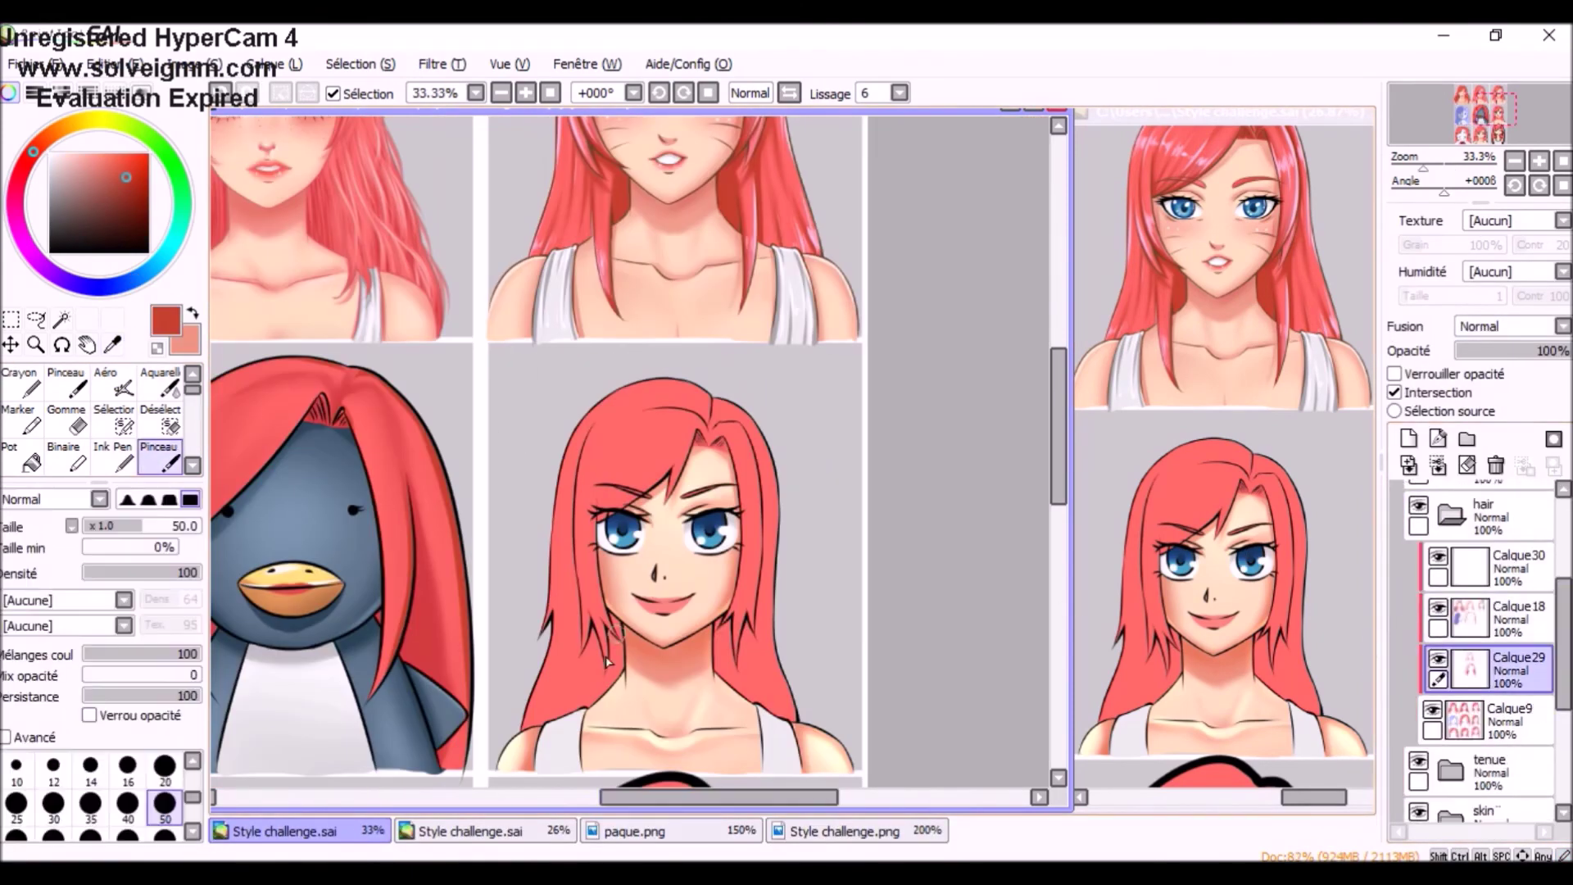
left_click_drag(738, 621, 759, 710)
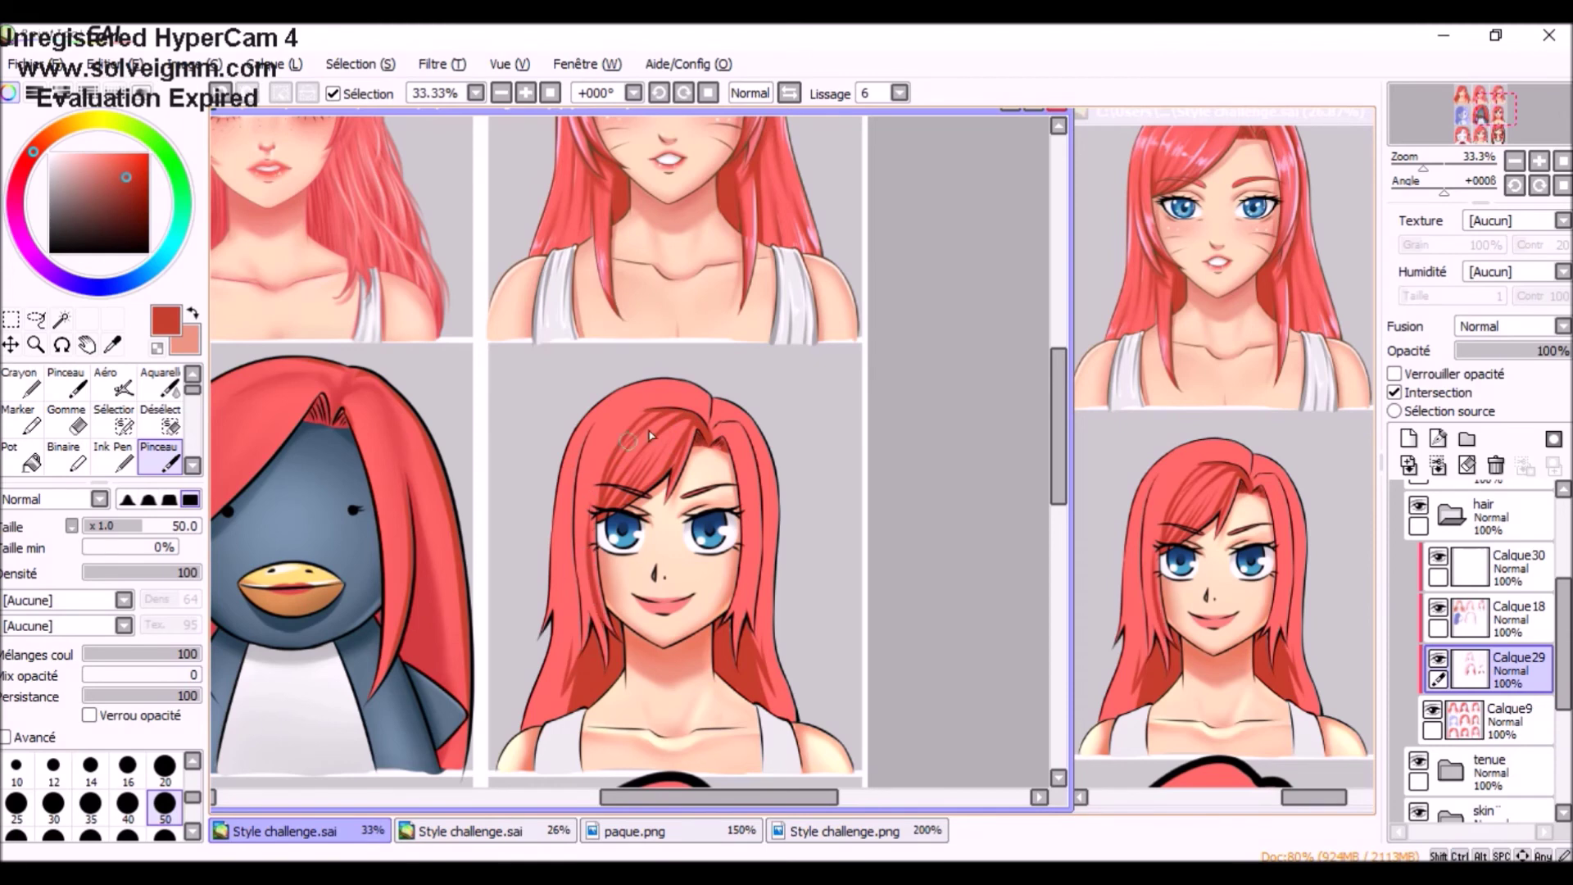
left_click_drag(729, 635, 749, 454)
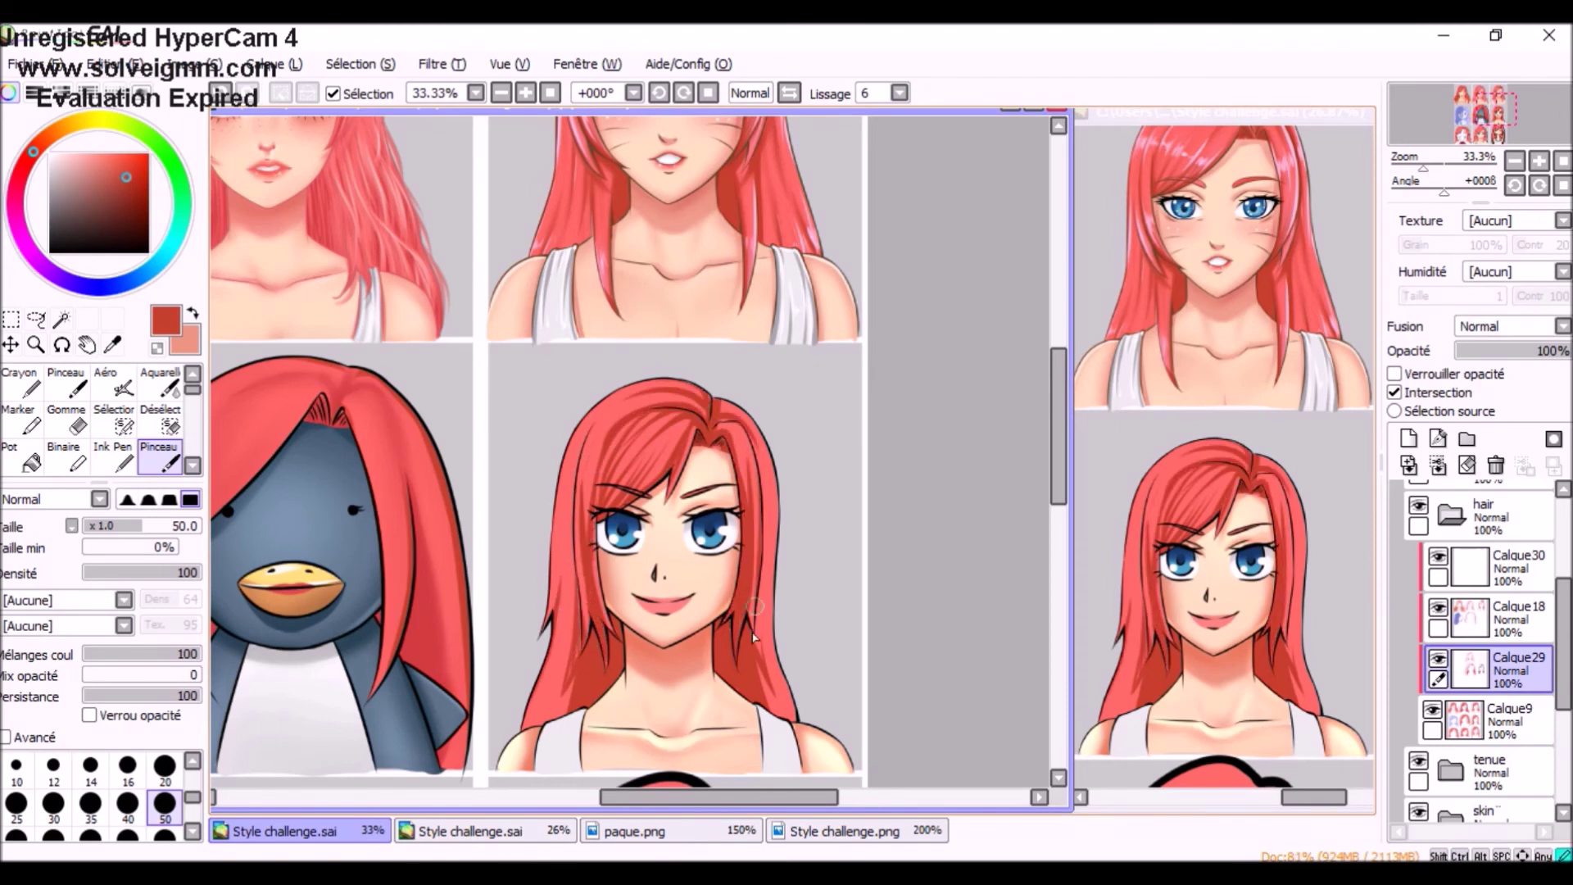
- Paint pale pink highlights in the smirking character's hair and shade the white tank top grey on Calque17
left_click(624, 480, "alt")
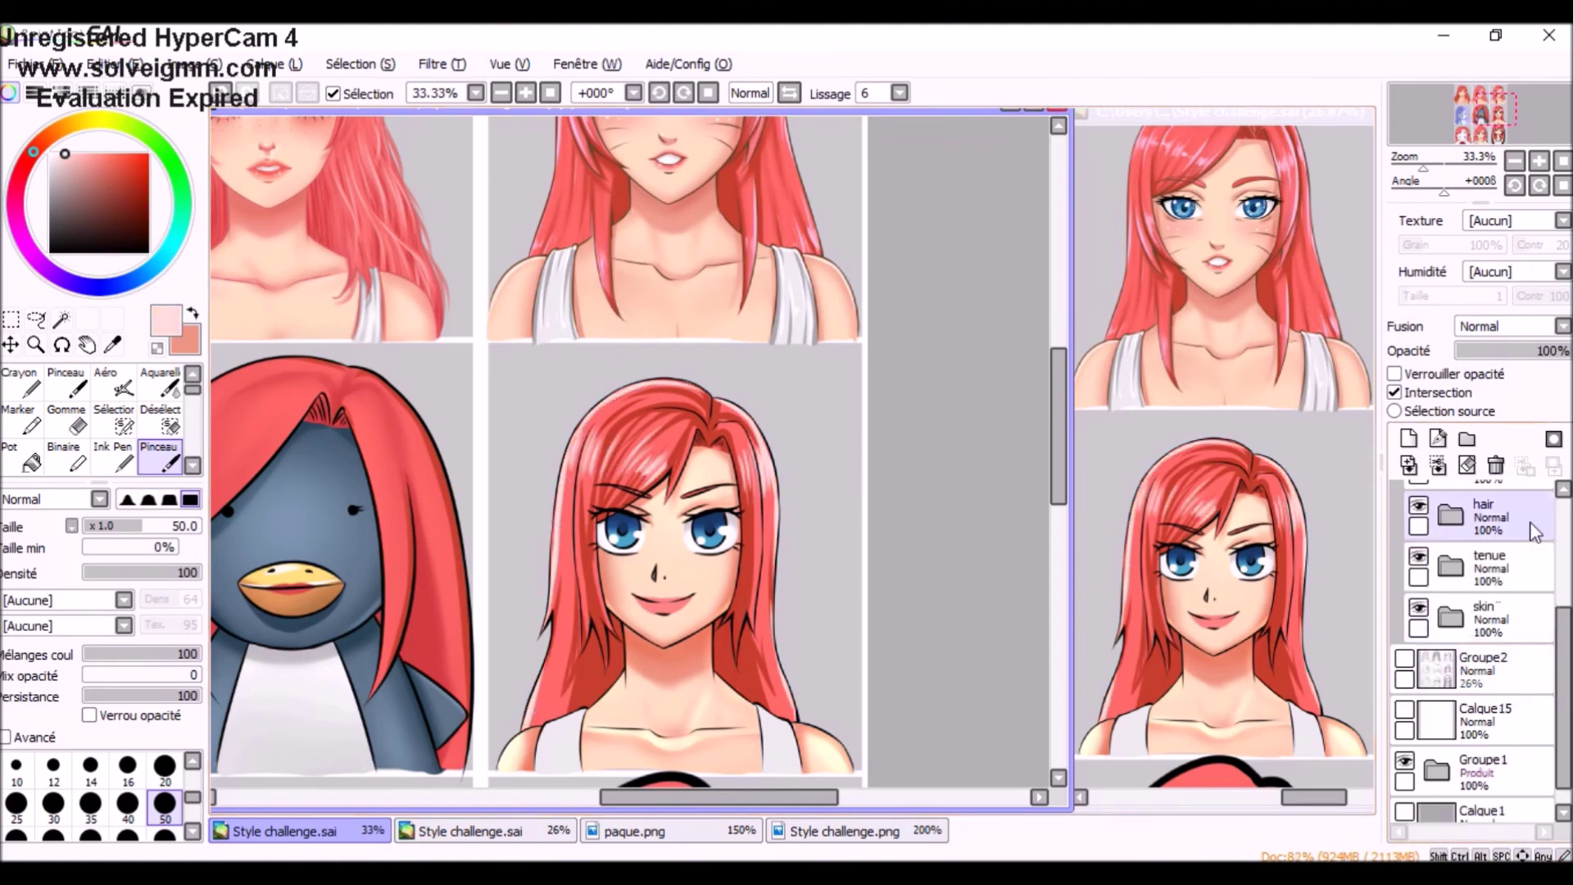
scroll(716, 399, "down", 1)
left_click(255, 401, "alt")
scroll(255, 401, "up", 1)
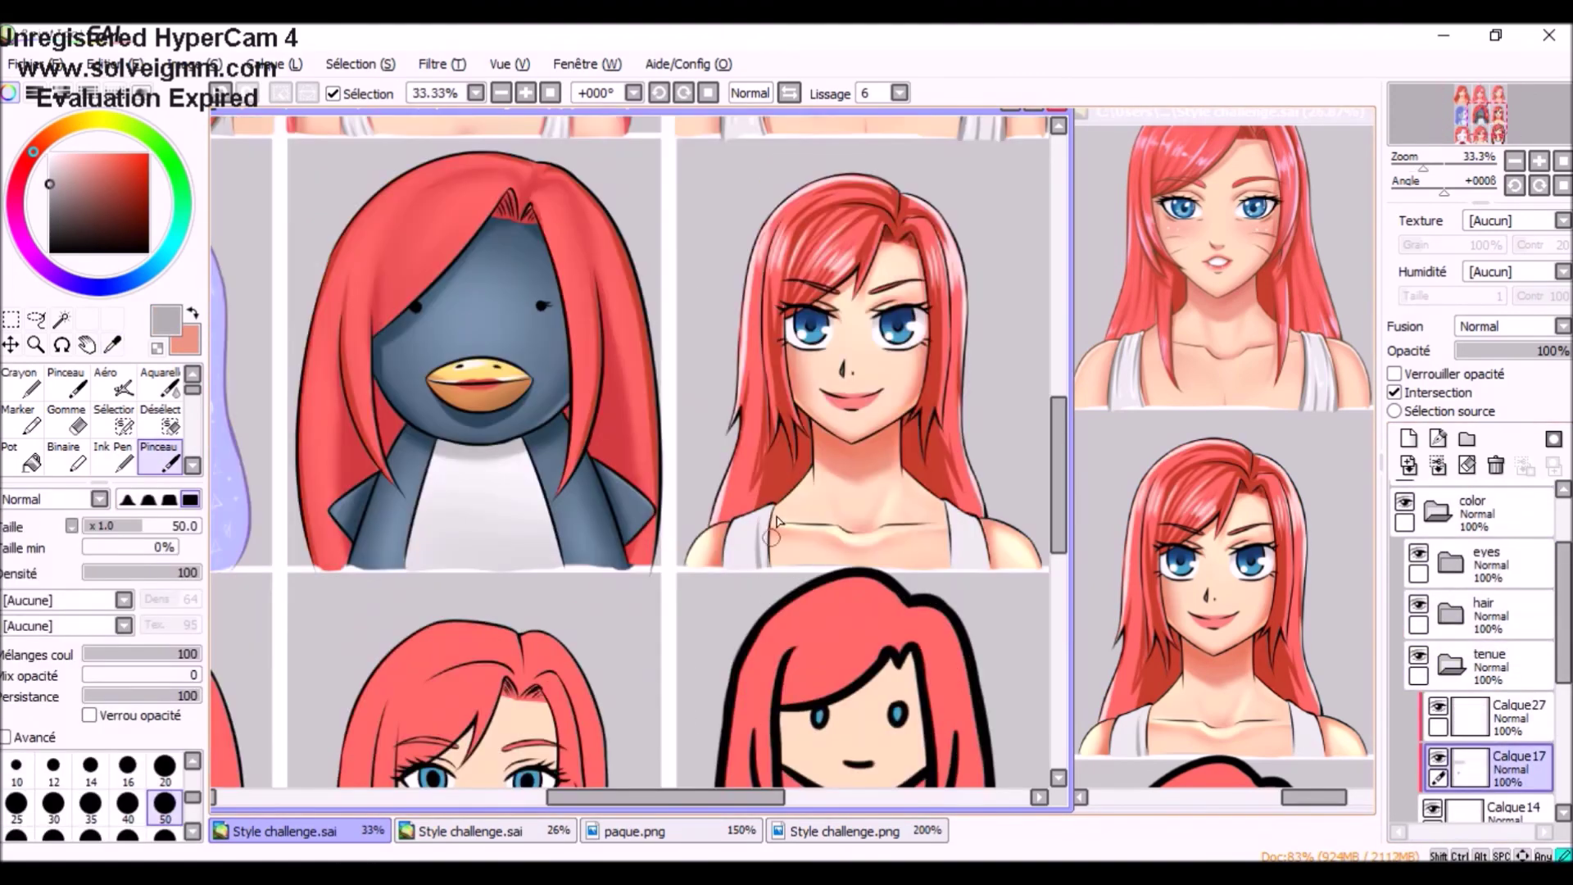
- Recolour the smirking character's line art orange-brown on the clipped layers Calque37 and Calque38 with Pinceau size 120
left_click(88, 166)
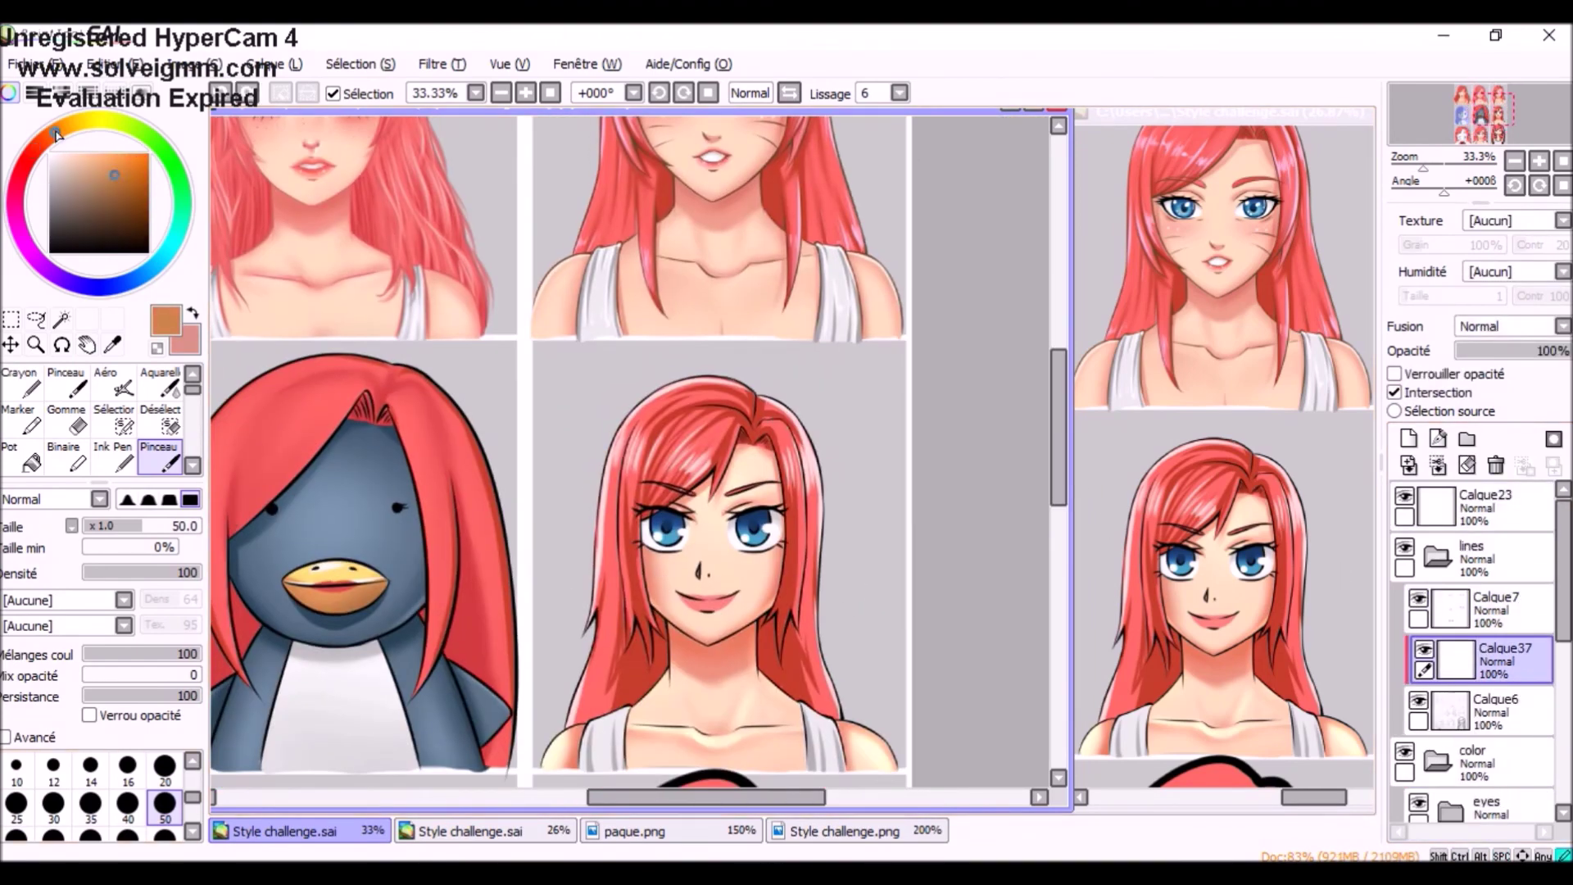
left_click(125, 173)
left_click_drag(721, 491, 721, 373)
key("]")
key("]")
key("]")
key("]")
key("]")
left_click_drag(786, 328, 811, 532)
mouse_move(623, 311)
left_mouse_down()
mouse_move(606, 491)
mouse_move(639, 639)
left_mouse_up()
key("ctrl+shift+n")
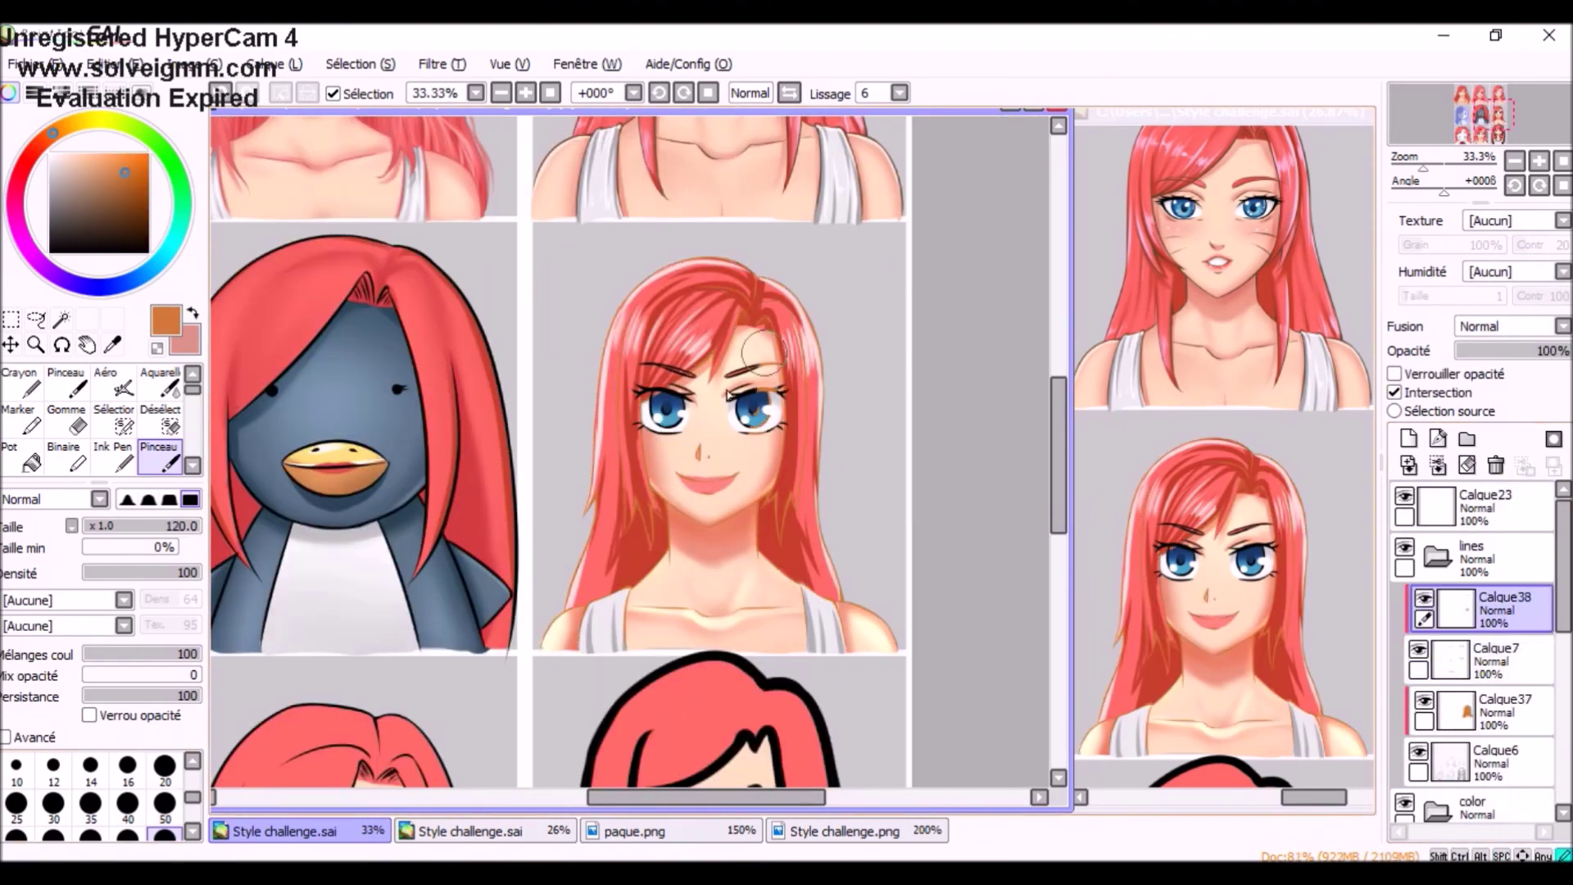
key("ctrl+u")
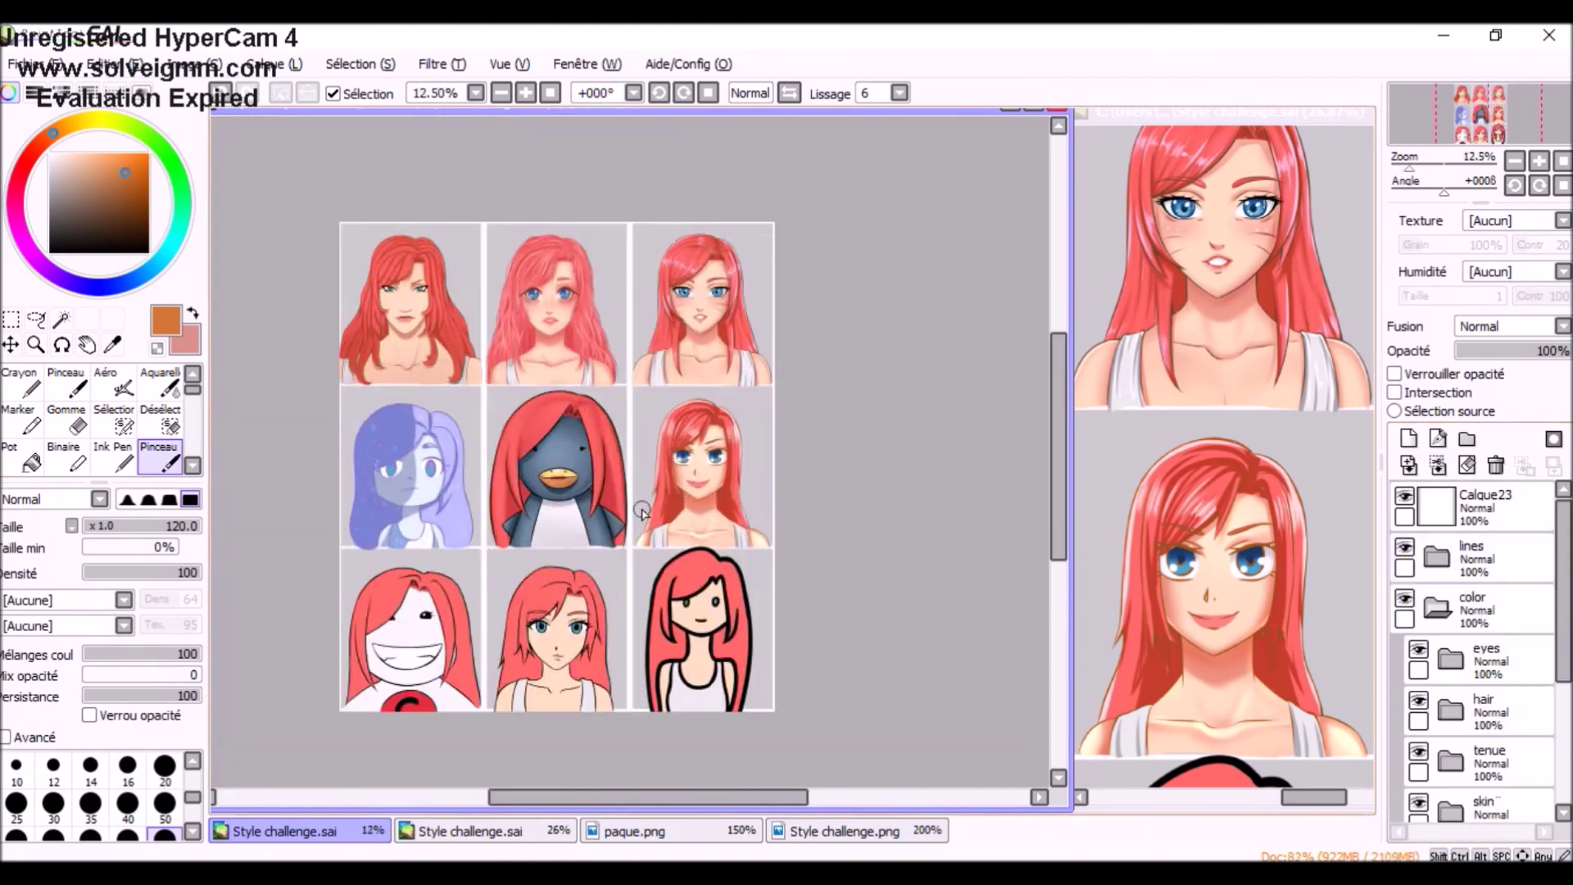
- Shade the grinning character's white face and shoulders grey on Calque16 with Pinceau size 120 and Aéro
scroll(641, 512, "up", 1)
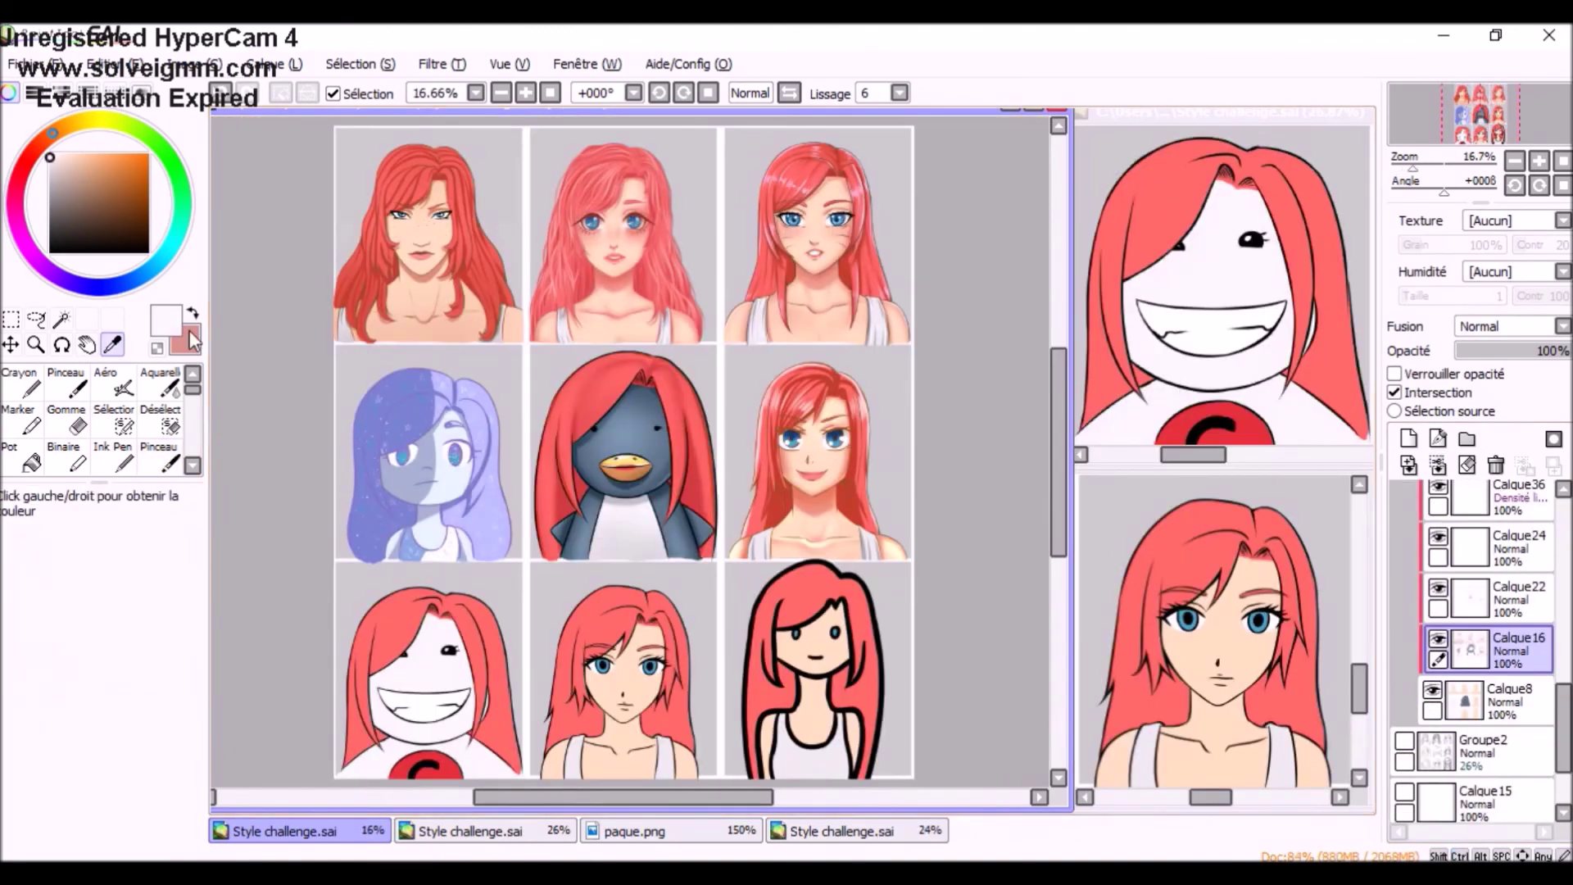
scroll(462, 510, "down", 1)
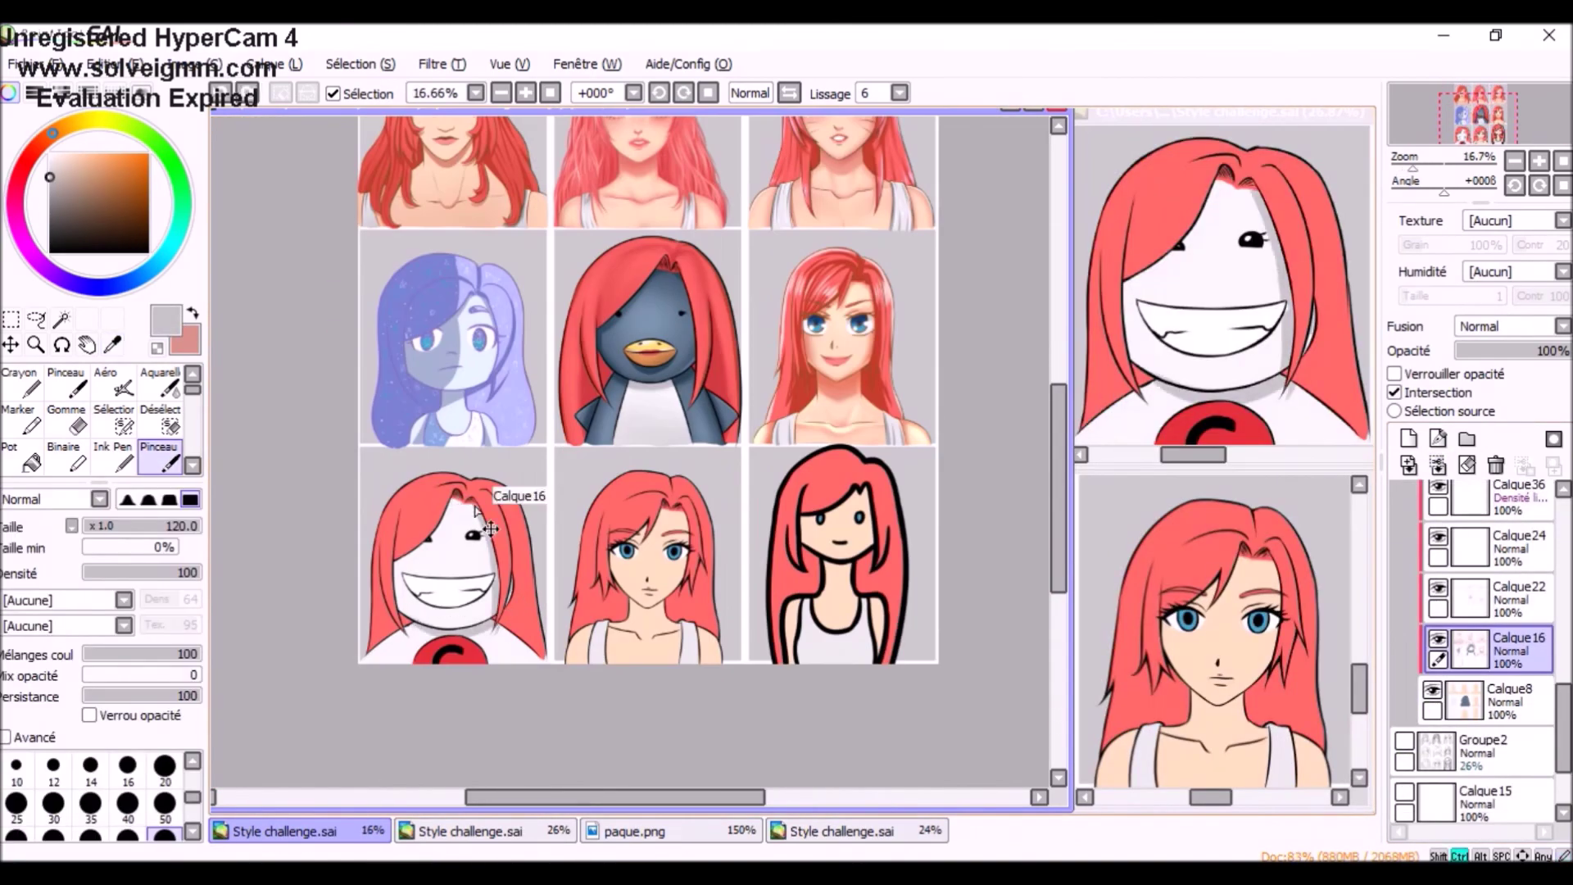
key("v")
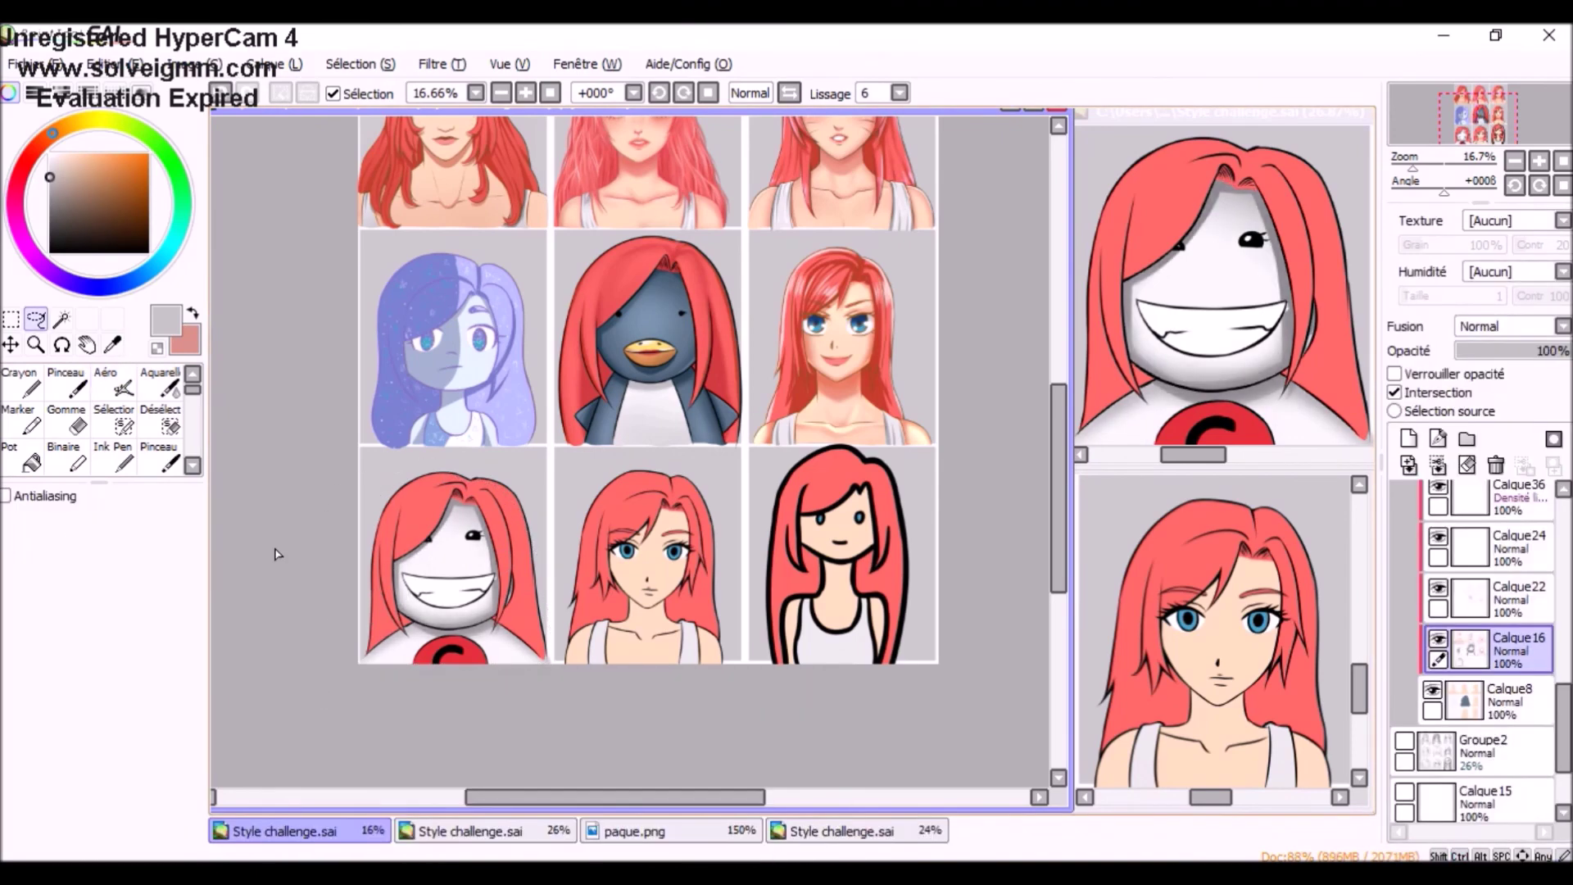
scroll(351, 675, "up", 1)
key("b")
left_click(165, 805)
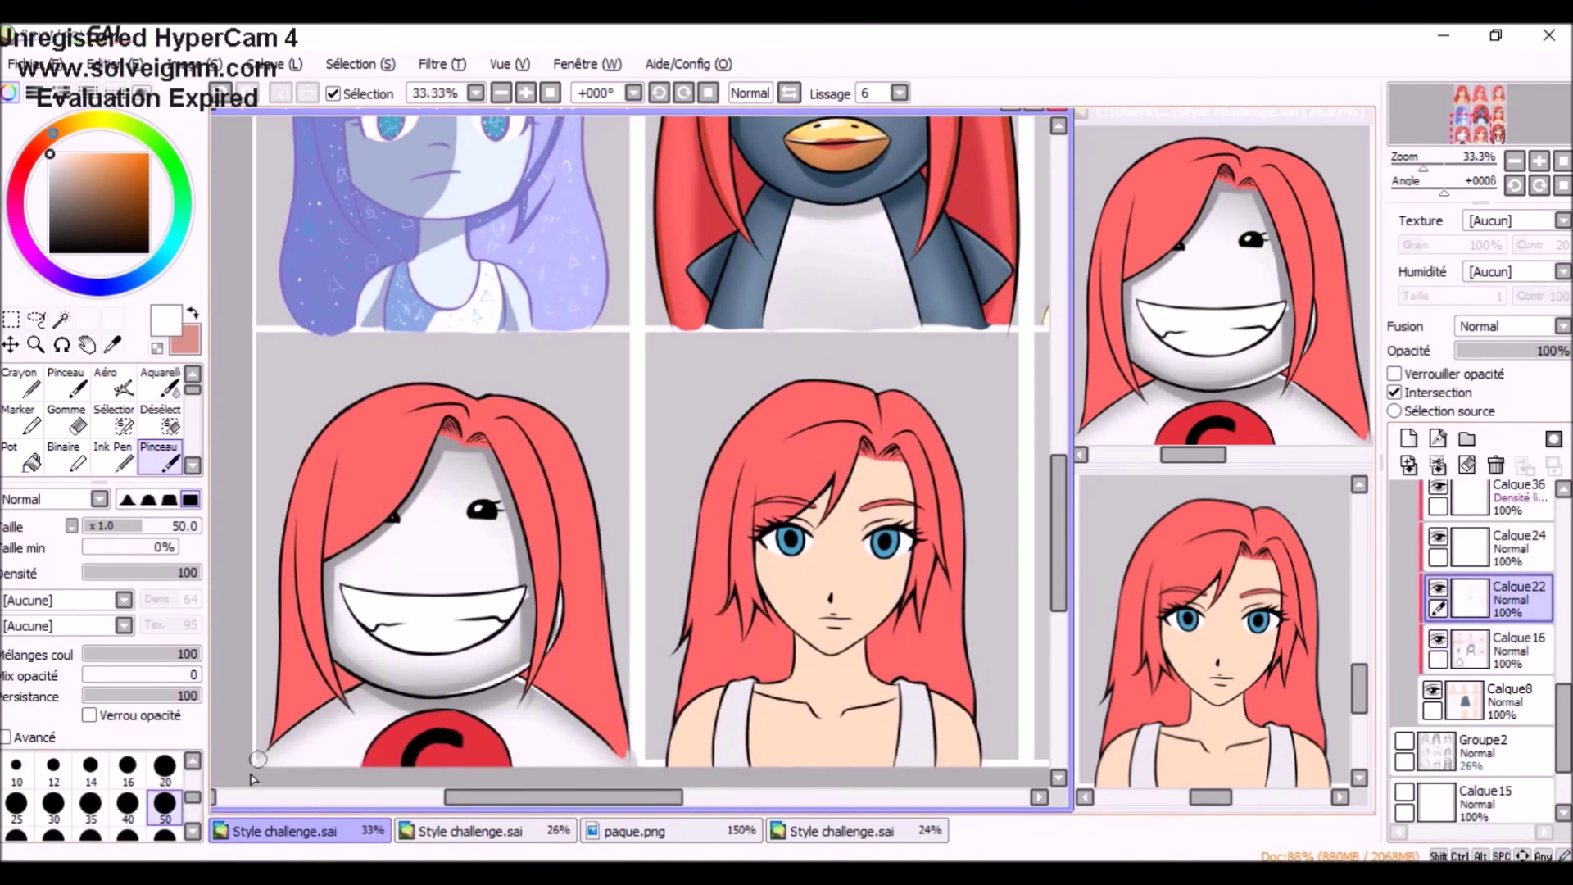
- Paint red lips around the grinning character's teeth on Calque24 with Pinceau size 50
left_click(545, 624, "alt")
left_click_drag(344, 623, 524, 606)
key("Delete")
key("Delete")
key("Delete")
scroll(492, 495, "up", 1)
left_click_drag(541, 442, 491, 495)
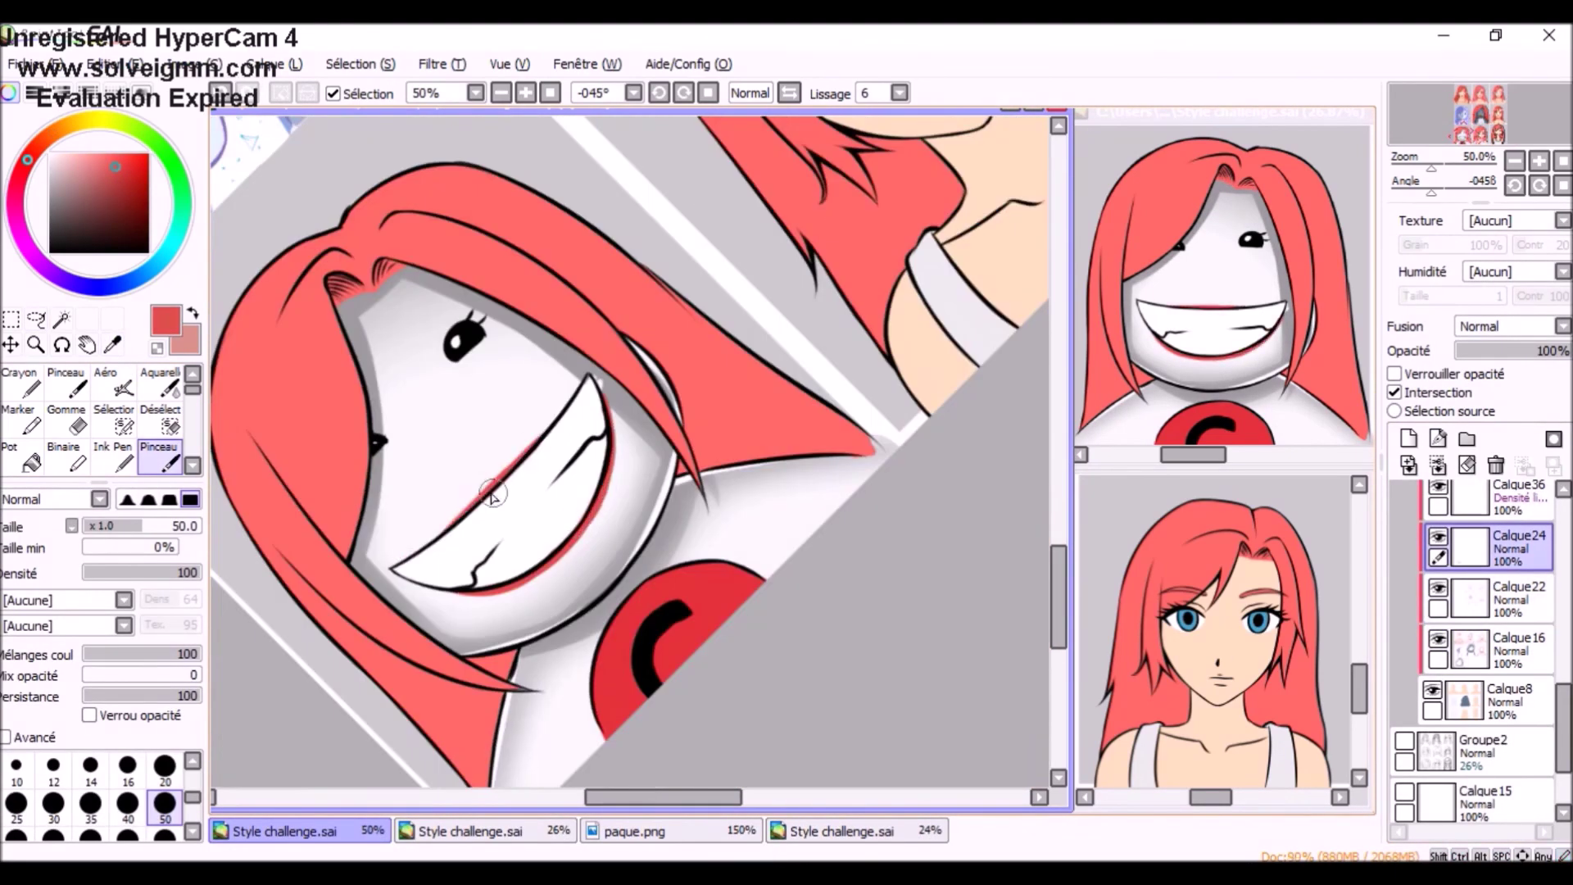
key("Home")
- Shade the grinning character's round red chest badge dark red on Calque17 with Aéro size 300
left_click(443, 656, "ctrl")
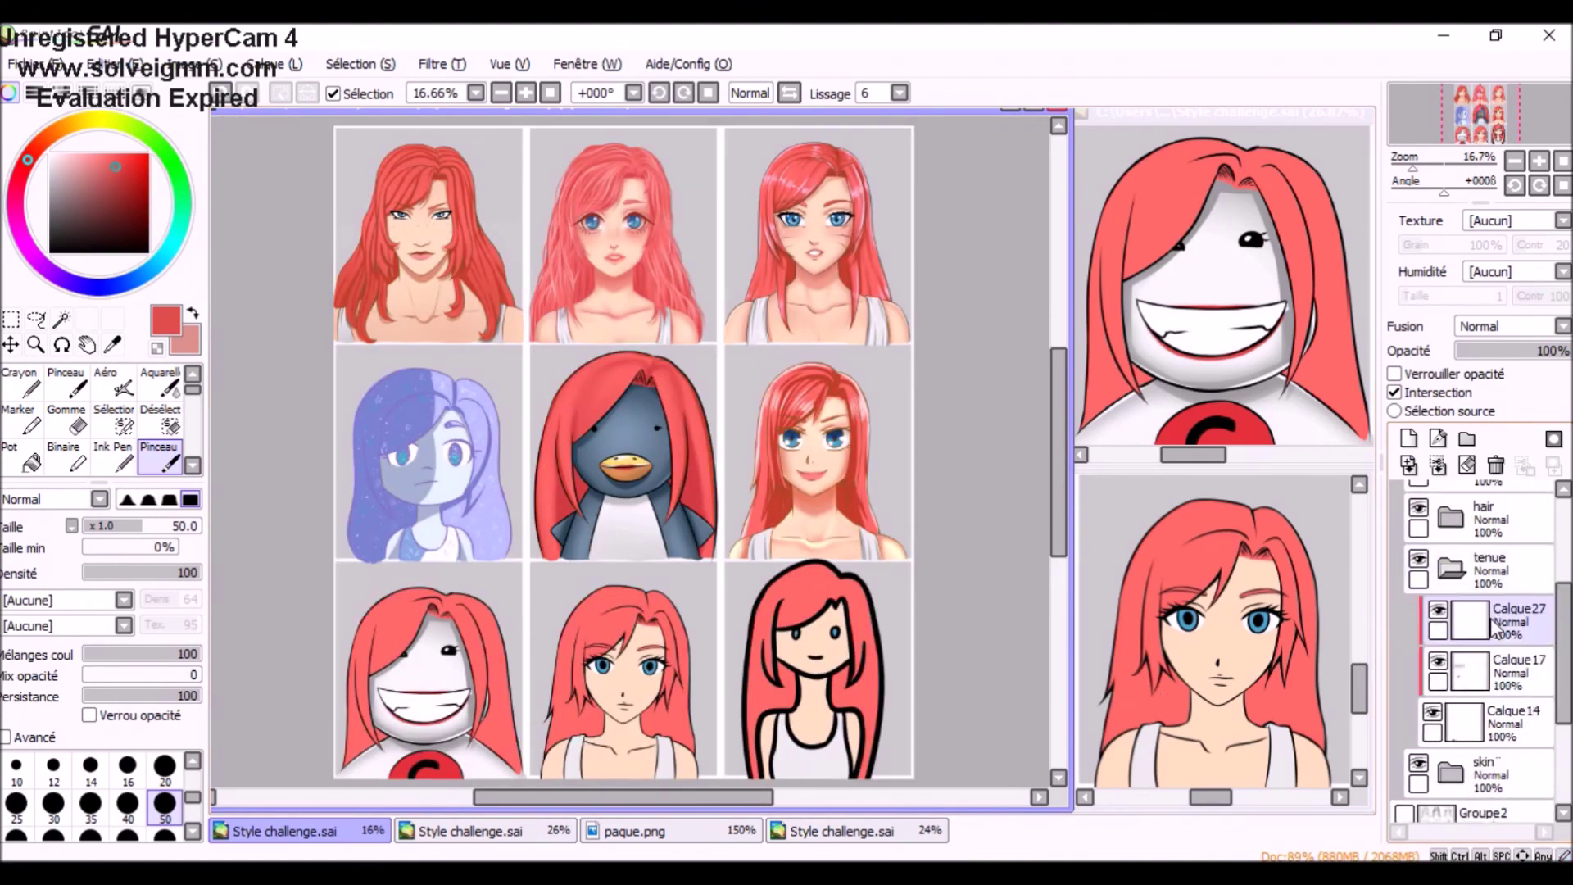
left_click(443, 655, "alt")
key("v")
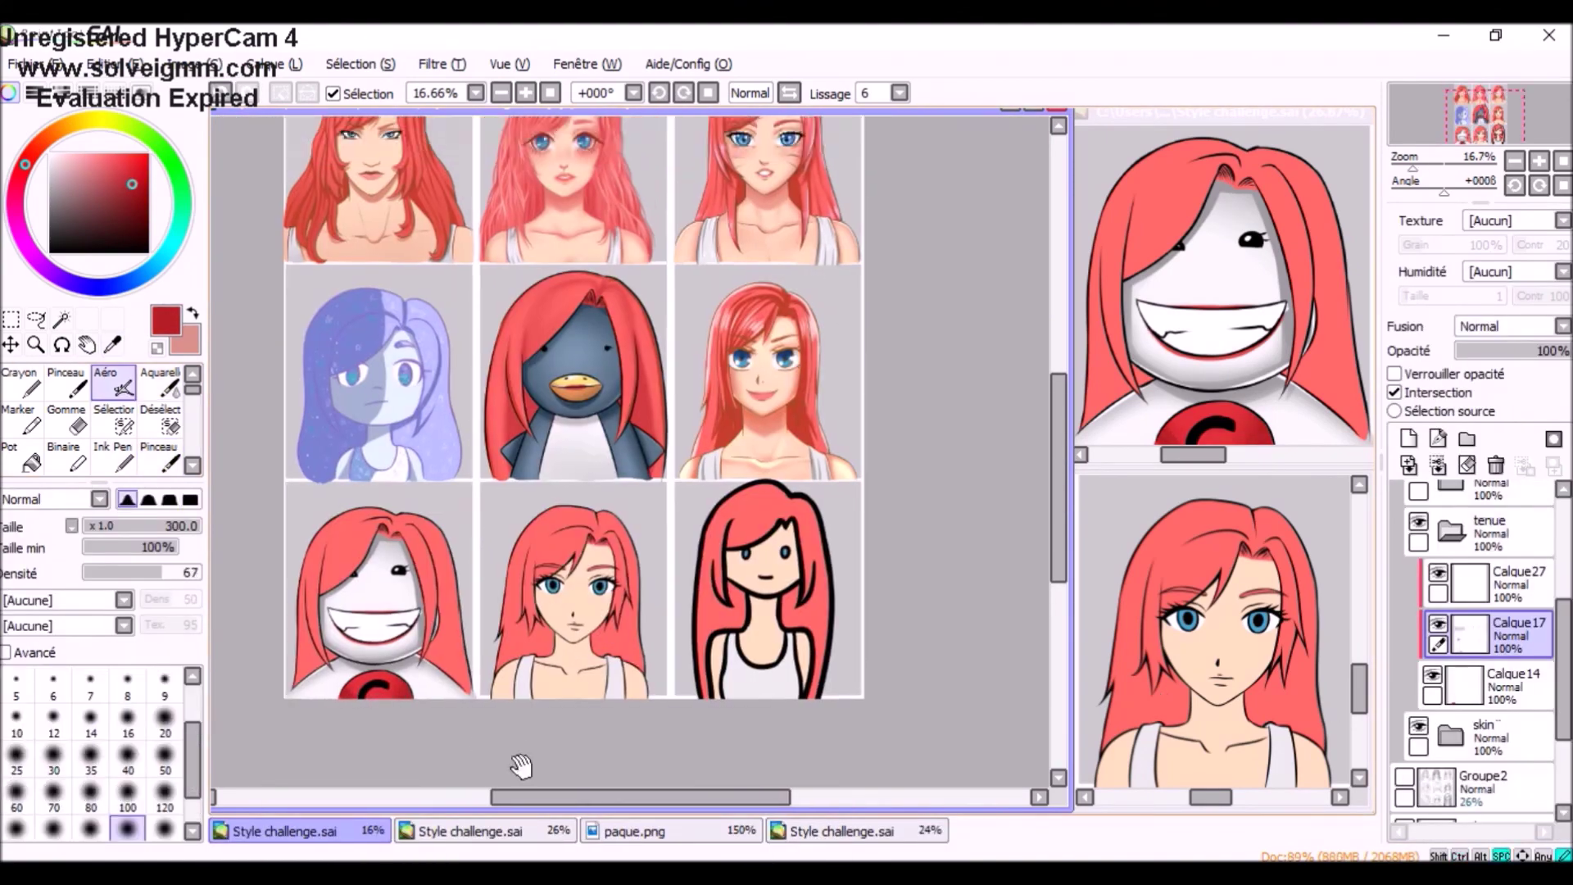
left_click(365, 706, "ctrl")
left_click(364, 706, "alt")
- Shade the grinning character's hair dark red on Calque29 with Pinceau size 120 and Aéro size 120
left_click(296, 660, "ctrl")
key("b")
left_click(296, 660, "alt")
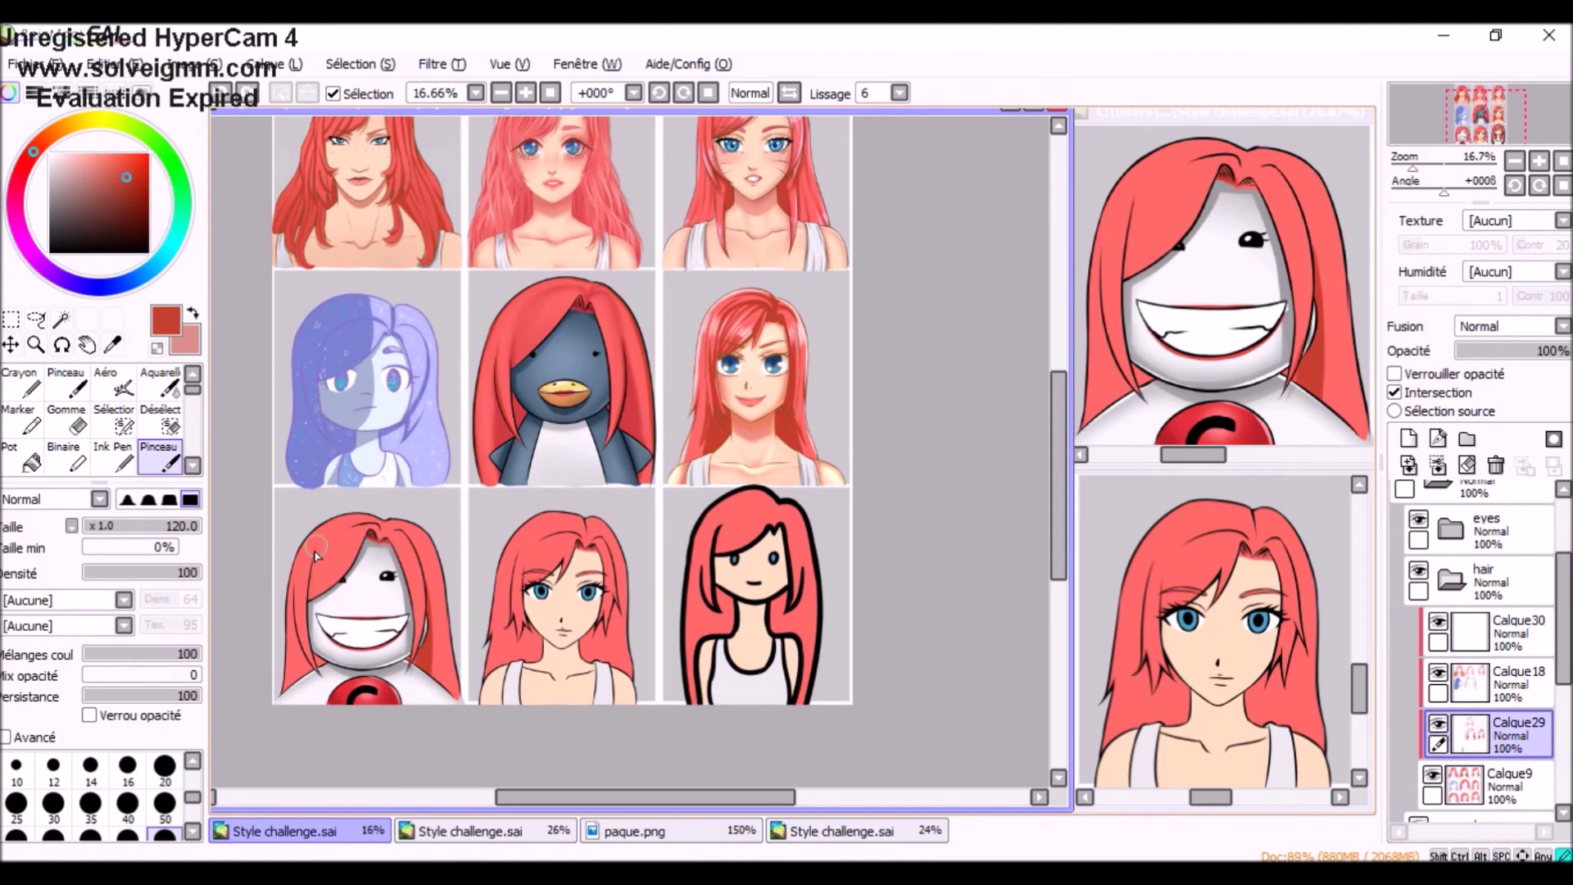
key("v")
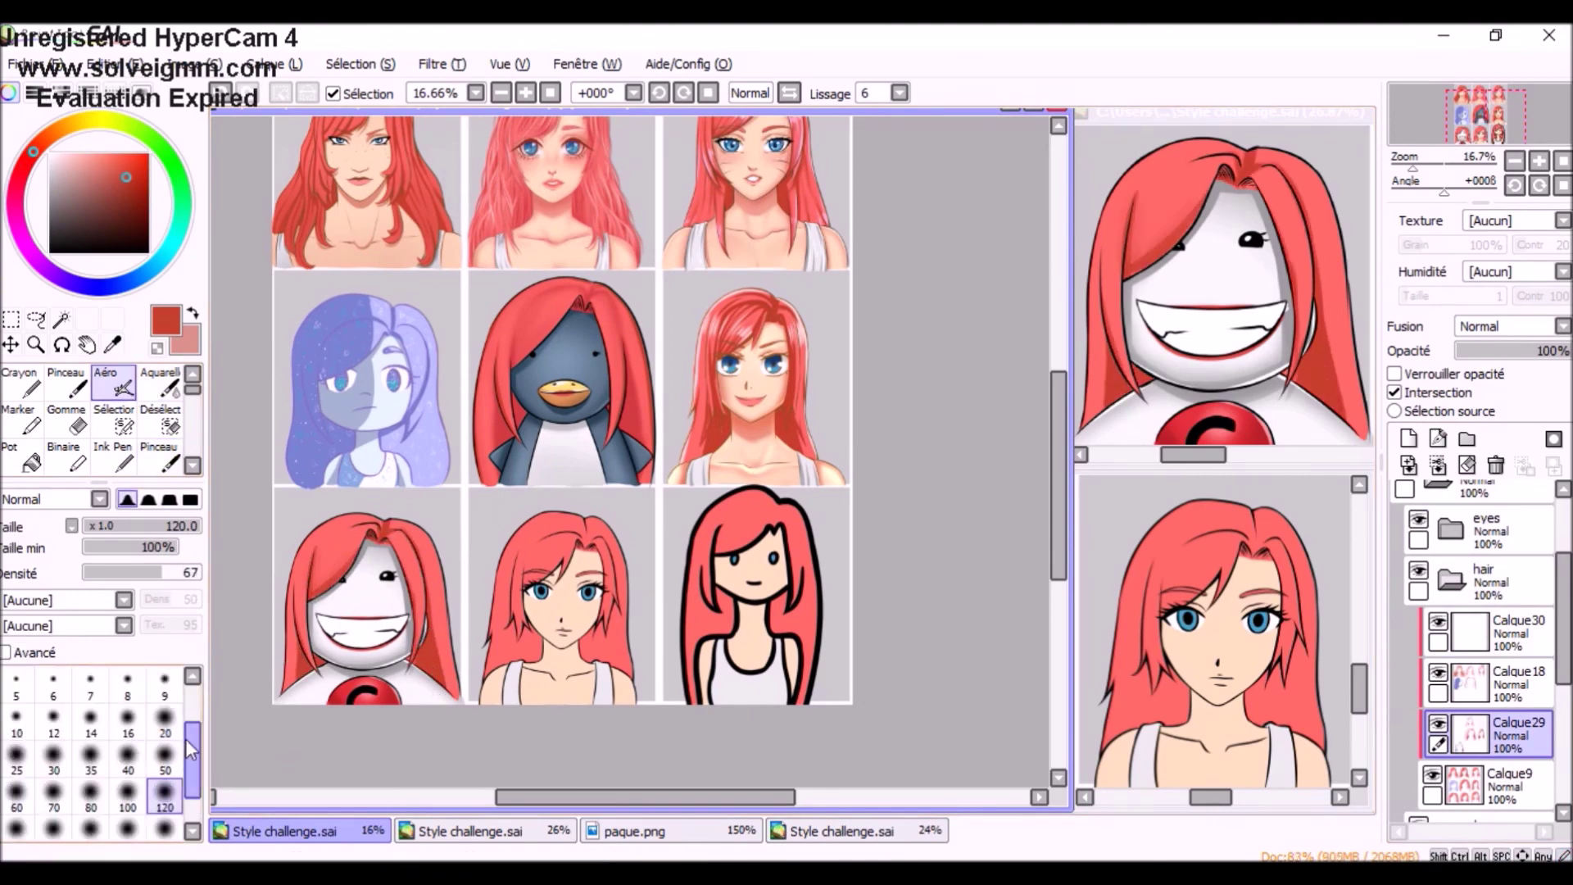
- Erase the white overflow beside the grin on Calque12 with Gomme size 9 and shade the teeth grey on Calque28
left_click(365, 644, "ctrl")
scroll(364, 643, "up", 5)
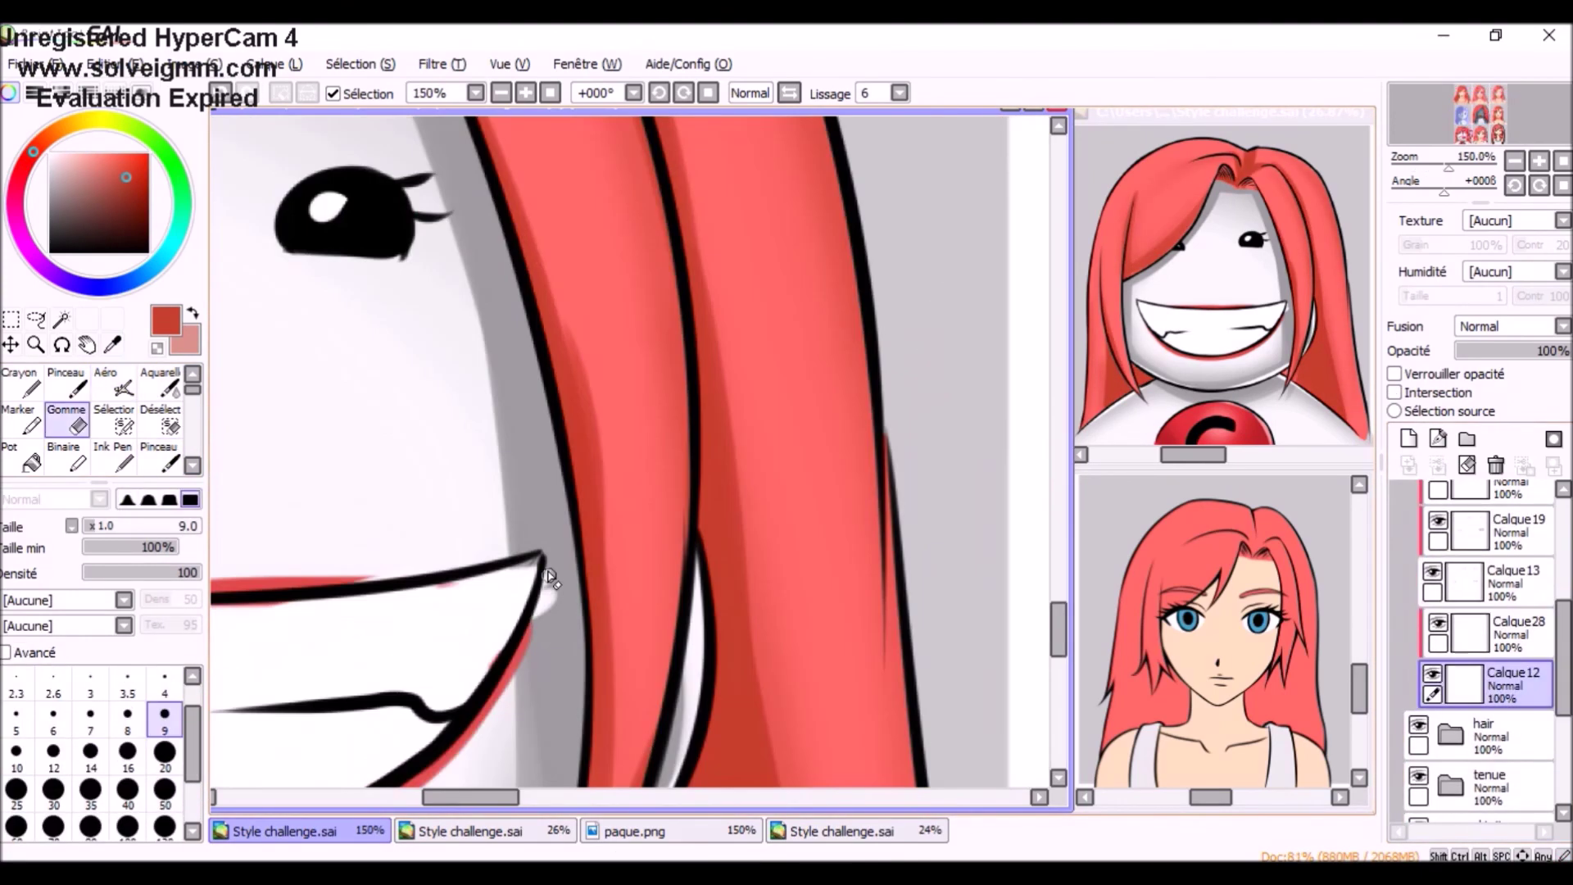
key("b")
scroll(573, 491, "down", 2)
left_click(834, 524, "alt")
left_click_drag(696, 516, 797, 574)
scroll(449, 524, "down", 5)
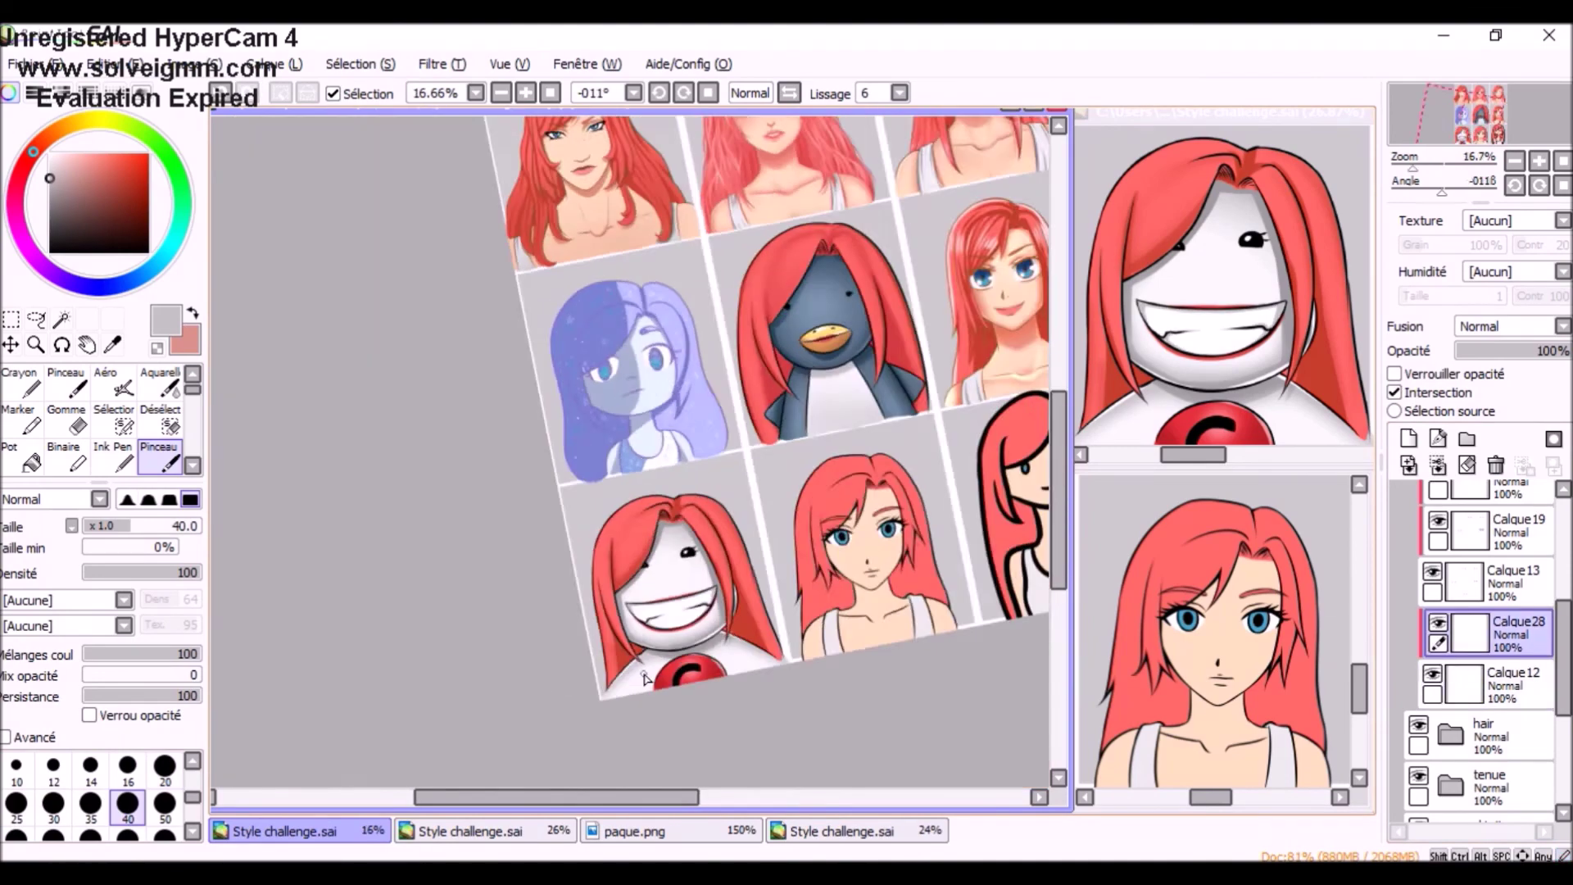
- Shade the face and neck of the bottom-row middle character light brown on Calque16 with Pinceau size 40
left_click(663, 729, "ctrl")
scroll(685, 537, "up", 5)
mouse_move(778, 233)
left_mouse_down()
mouse_move(662, 261)
mouse_move(684, 365)
left_mouse_up()
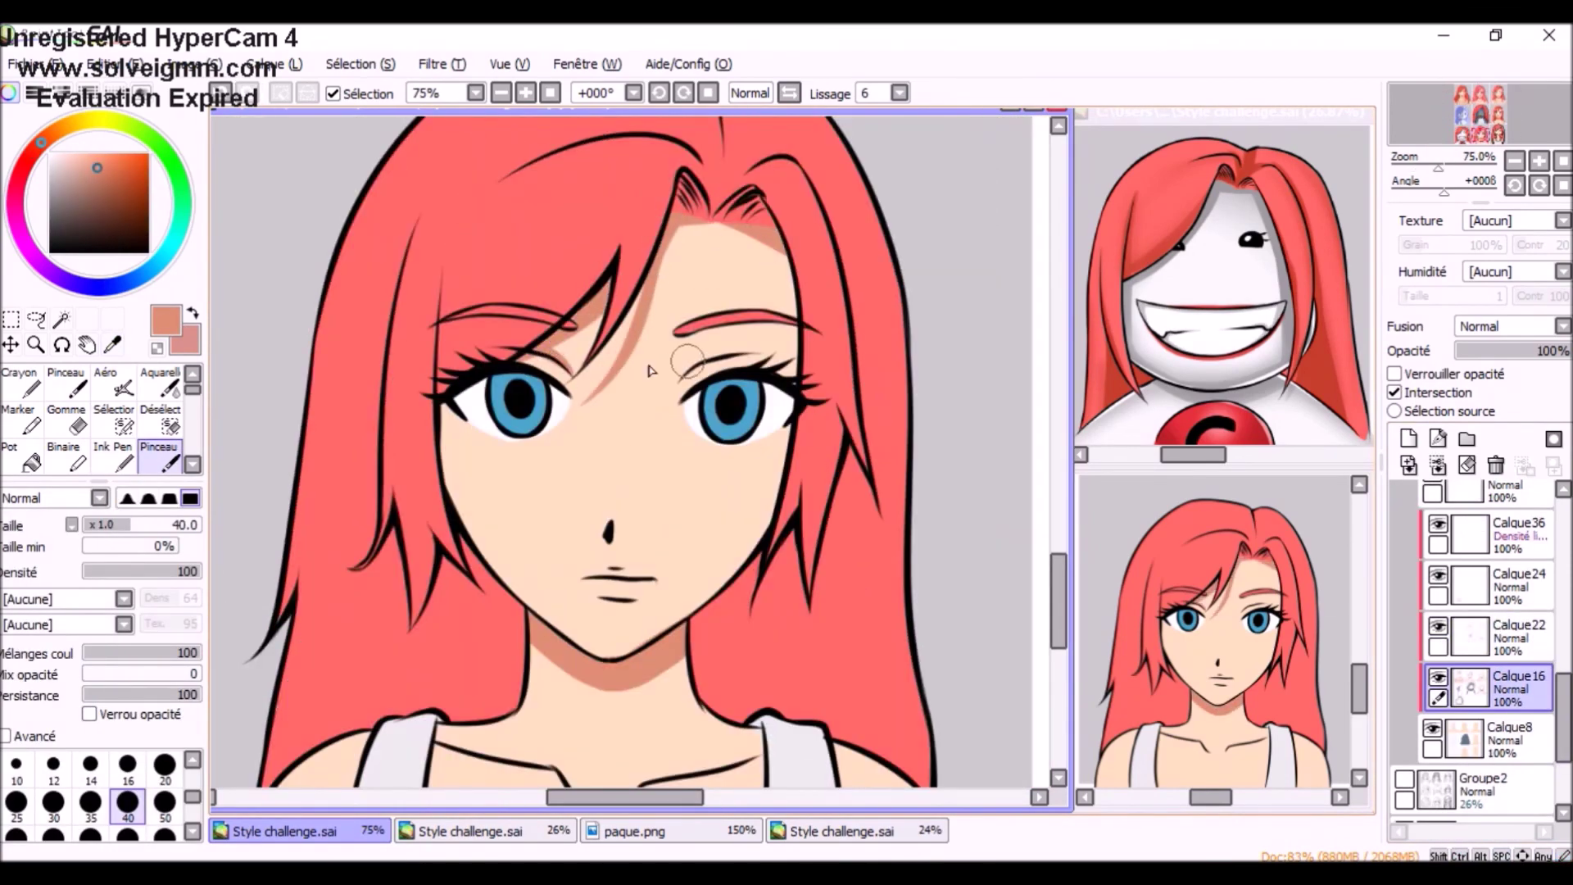
scroll(792, 322, "down", 5)
left_click_drag(562, 474, 579, 450)
- Tint the bottom-row middle character's lips coral red on Calque22 with Pinceau size 40
left_click_drag(452, 483, 452, 631)
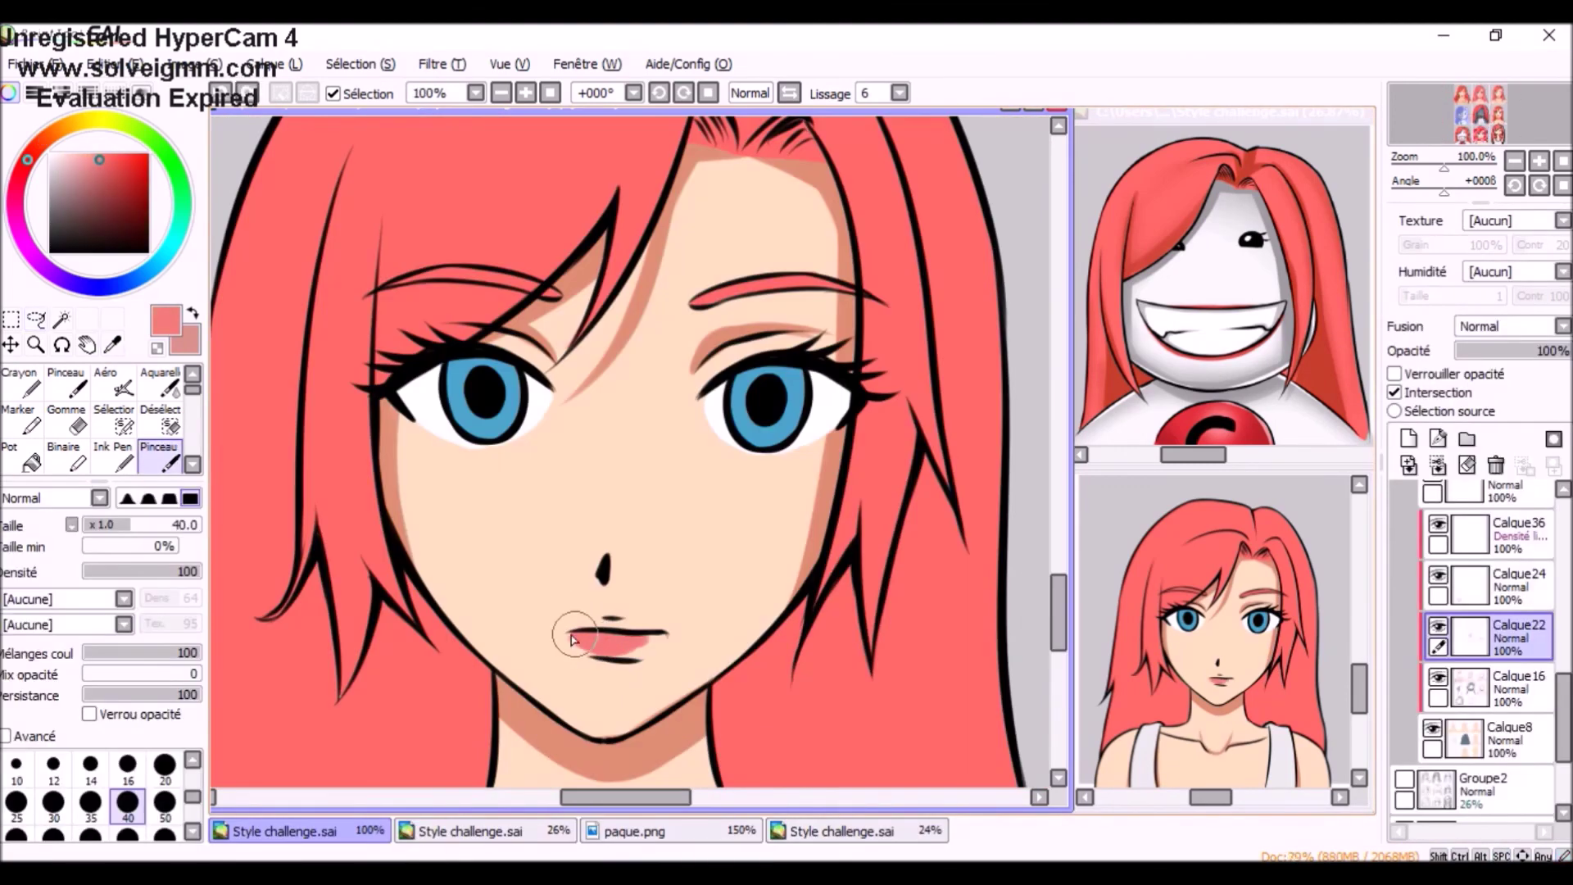
scroll(733, 641, "down", 5)
left_click_drag(733, 641, 748, 631)
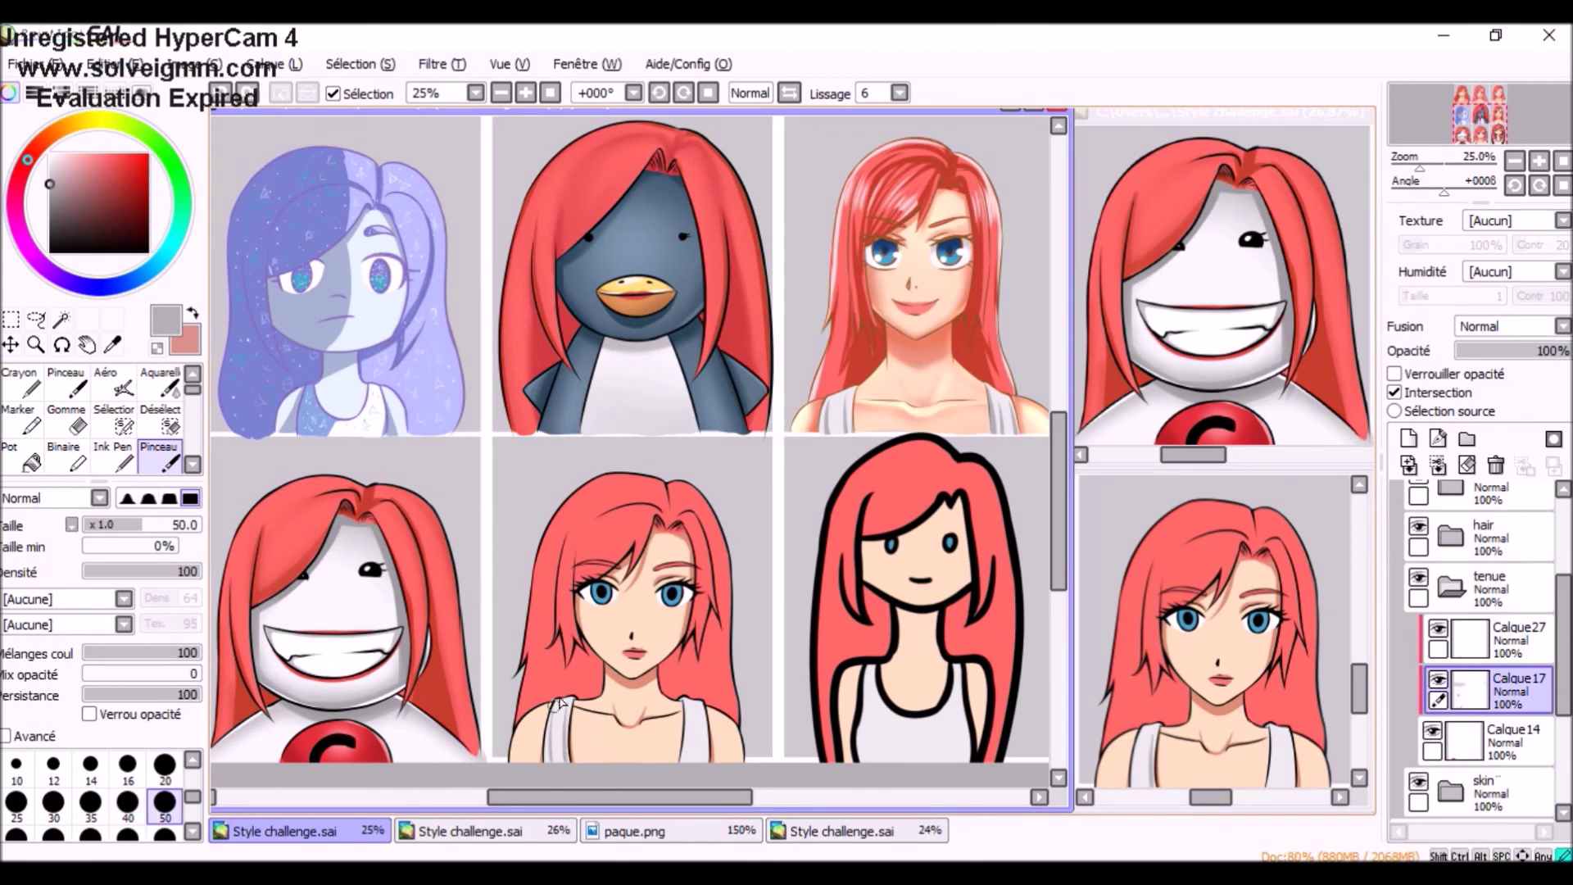